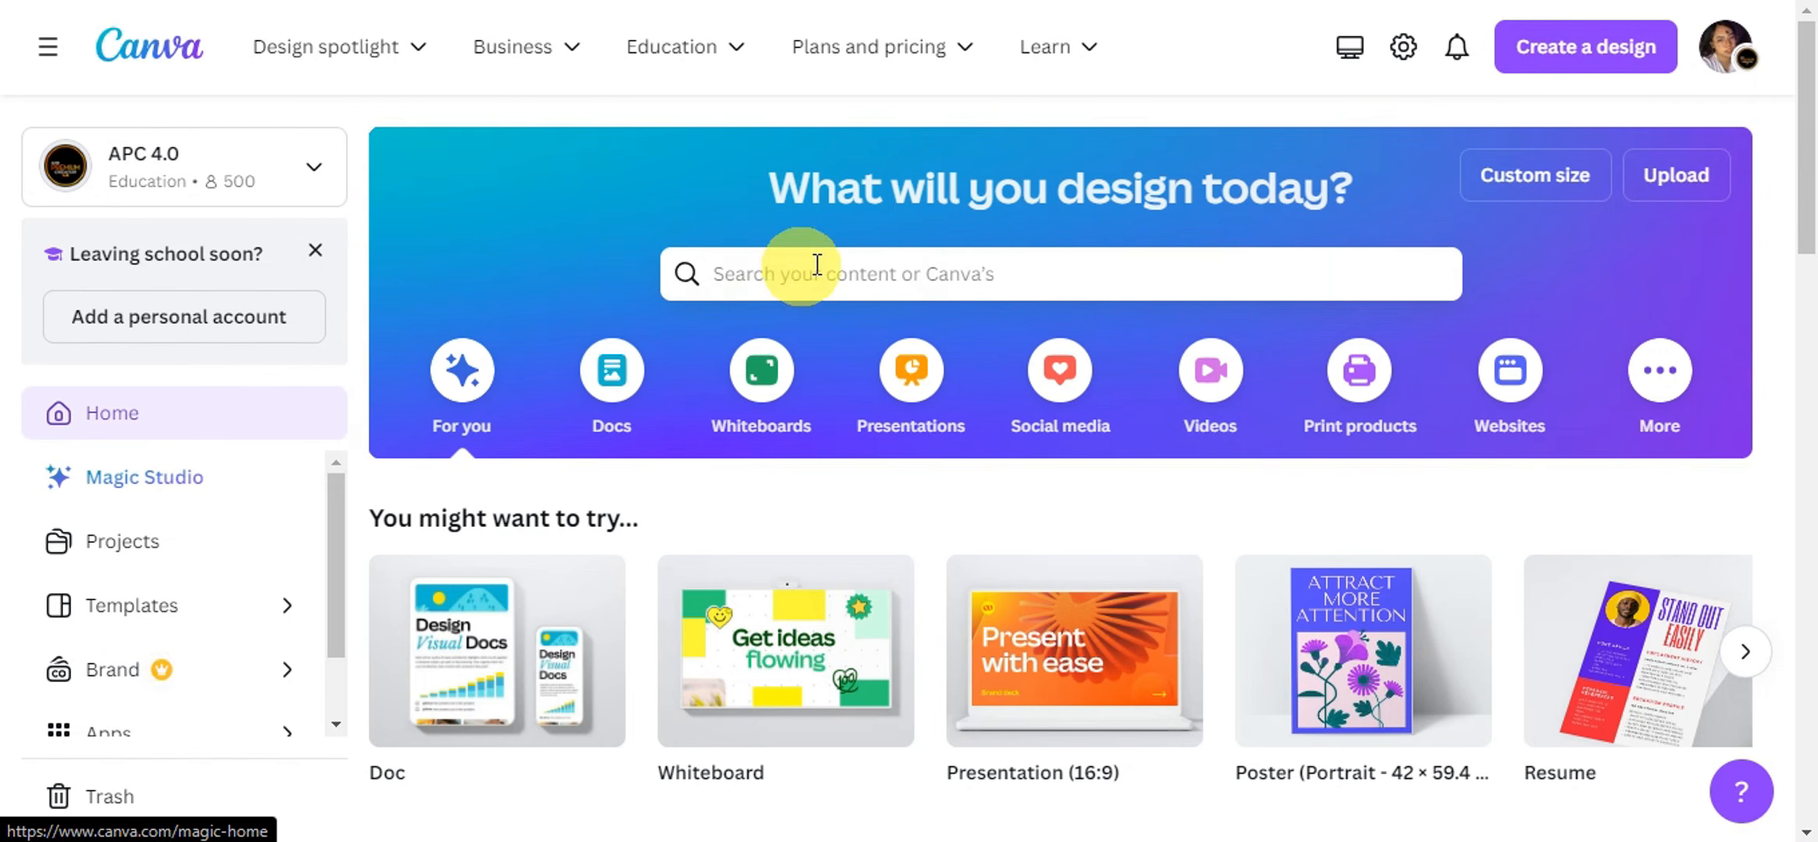
Search the templates for "comic" and open the Comic Strip category.
left_click(796, 275)
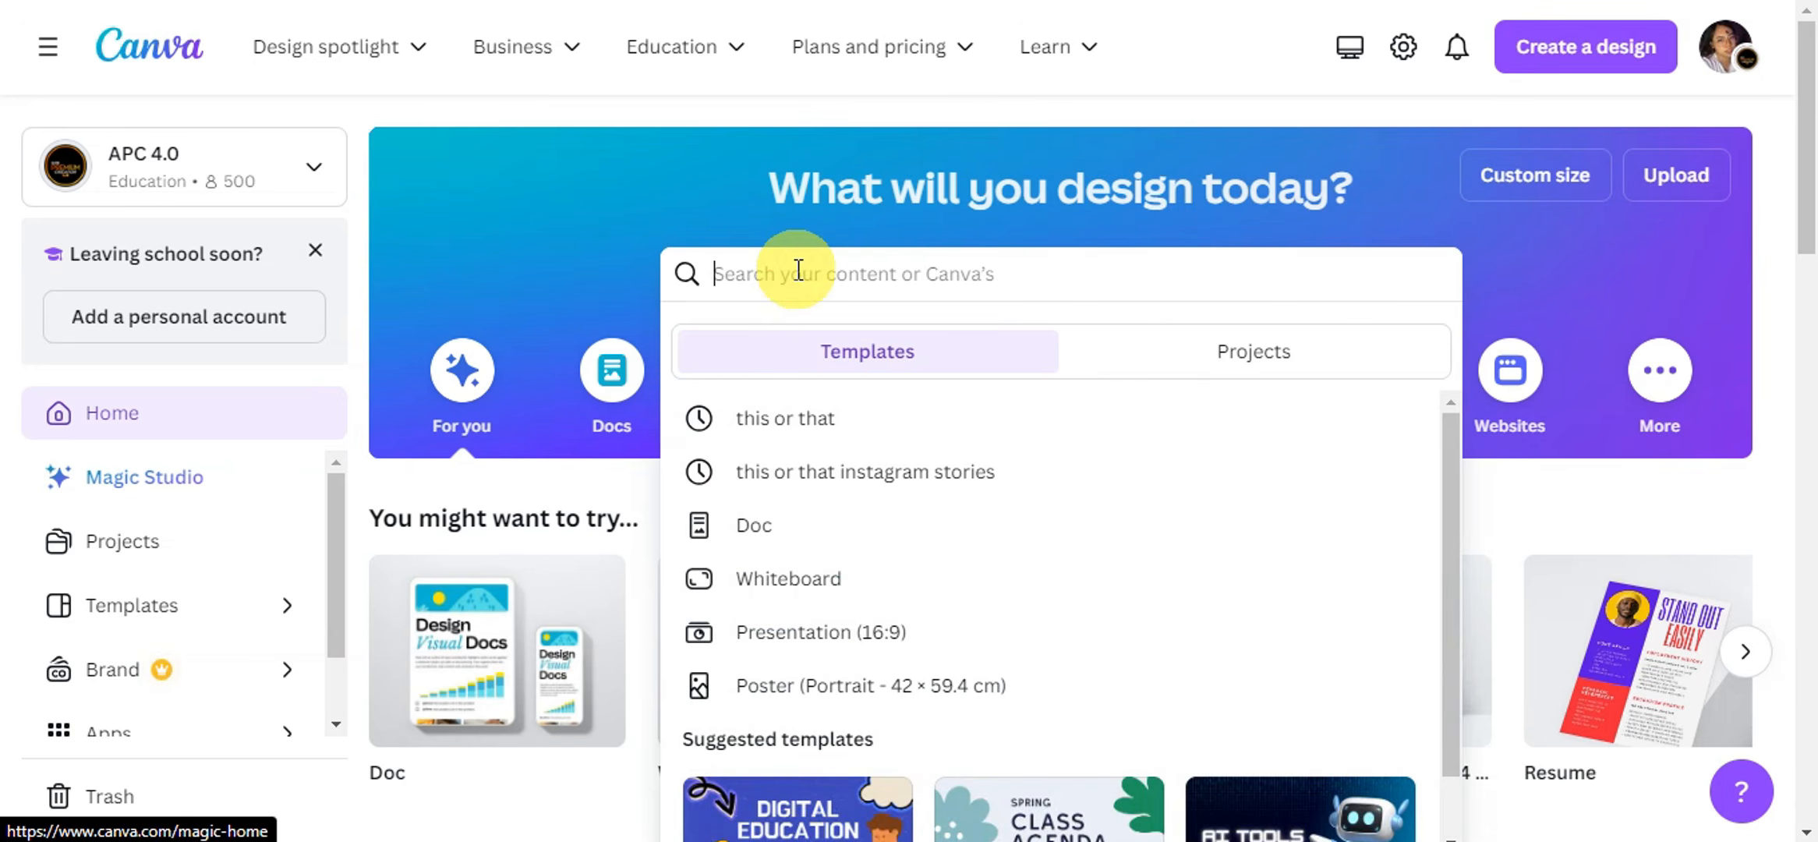
type("comic")
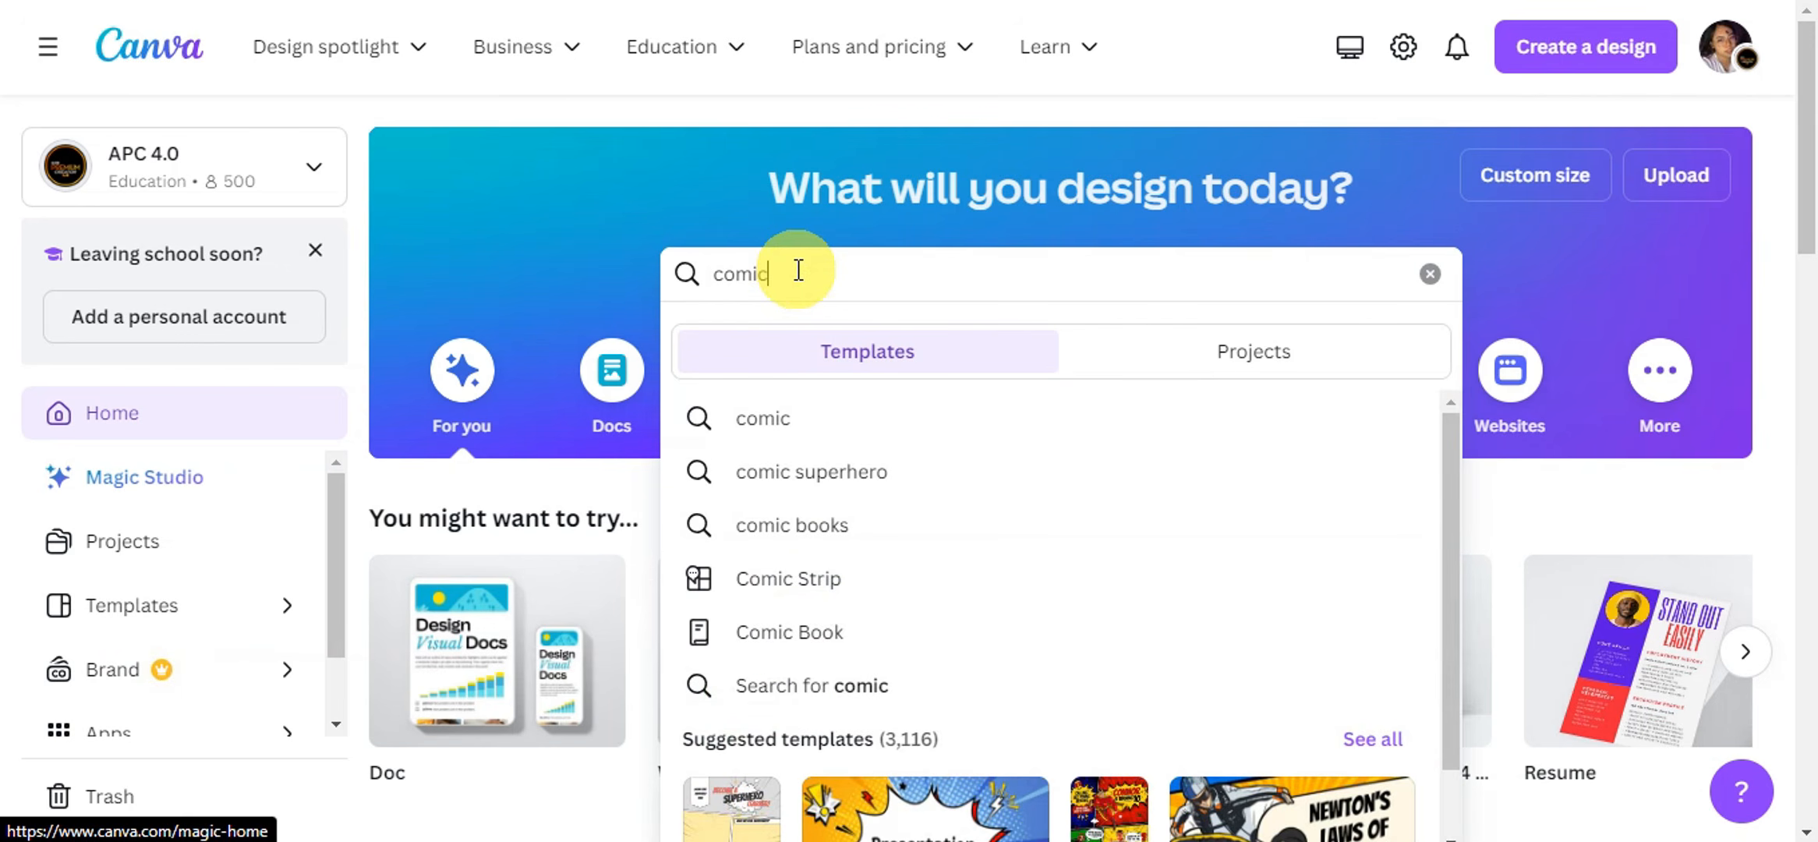
left_click(777, 579)
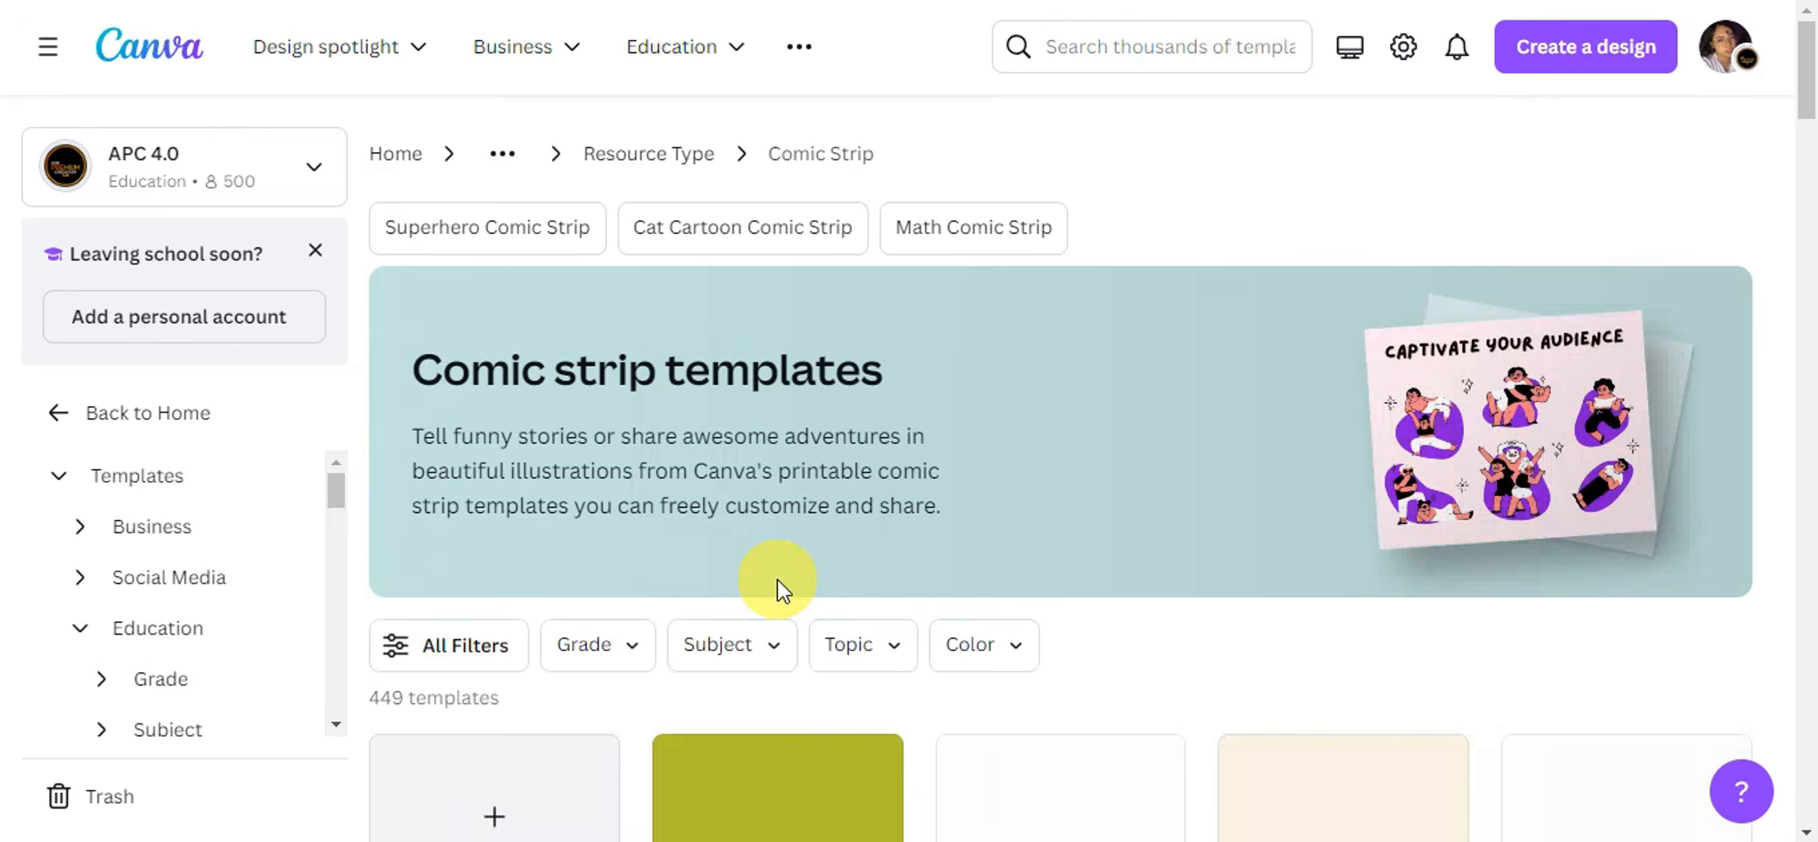
Browse the comic strip templates and open "Blue Green and Orange Animal 6 Panel Comic Strip" for customizing.
scroll(1248, 359, "down", 6)
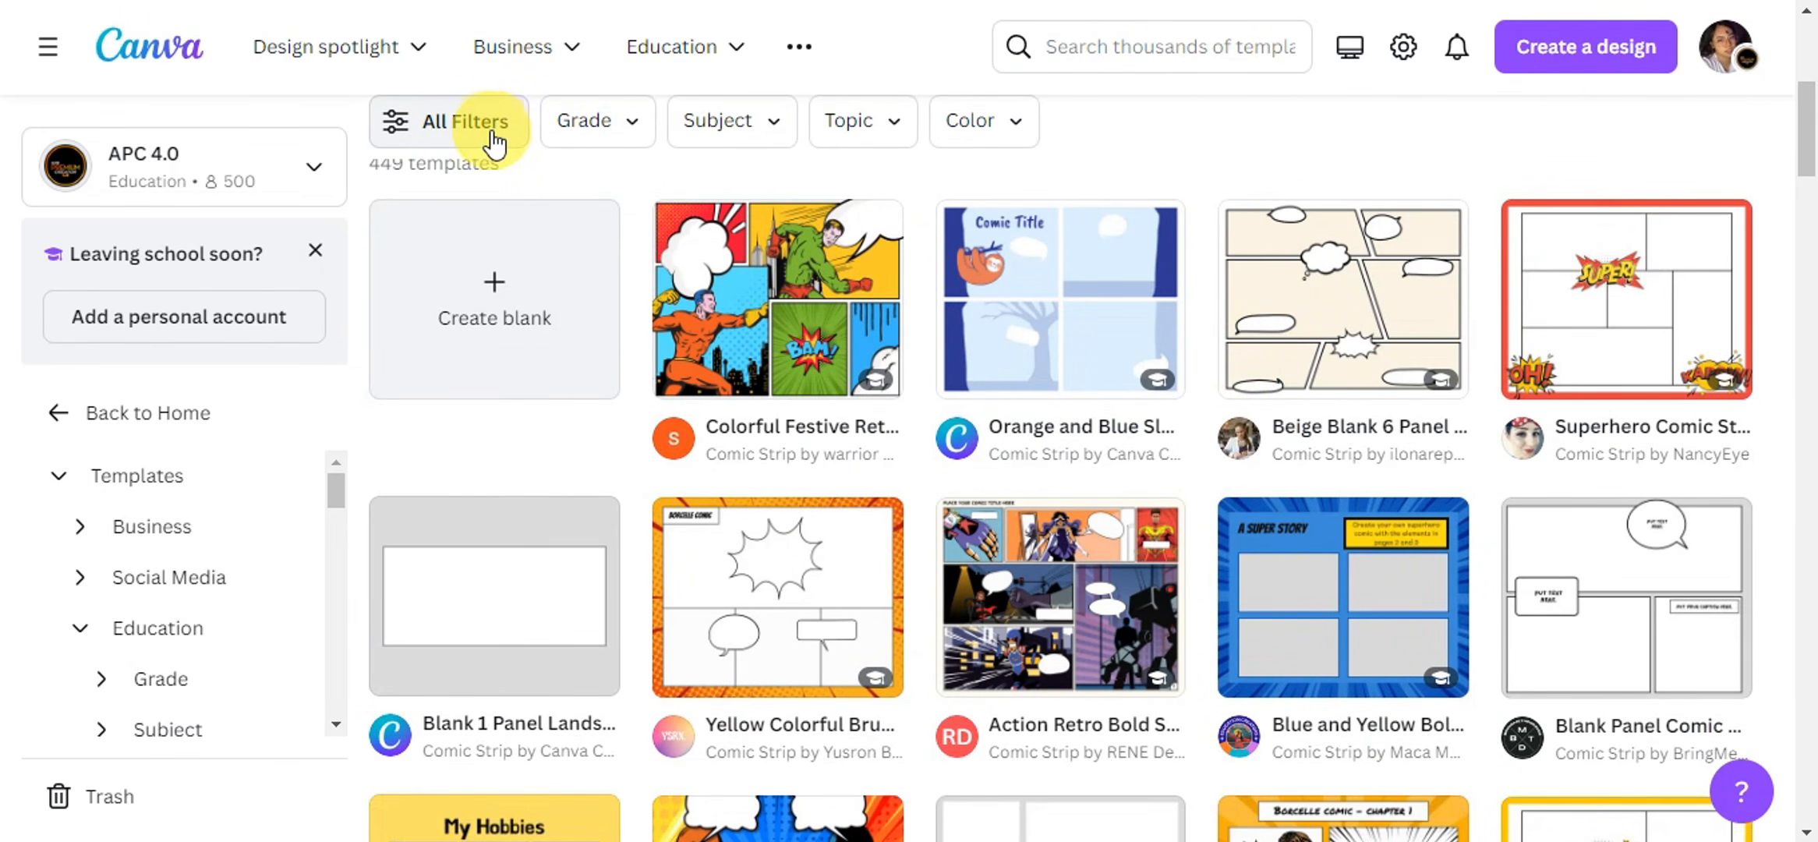
scroll(1534, 357, "down", 3)
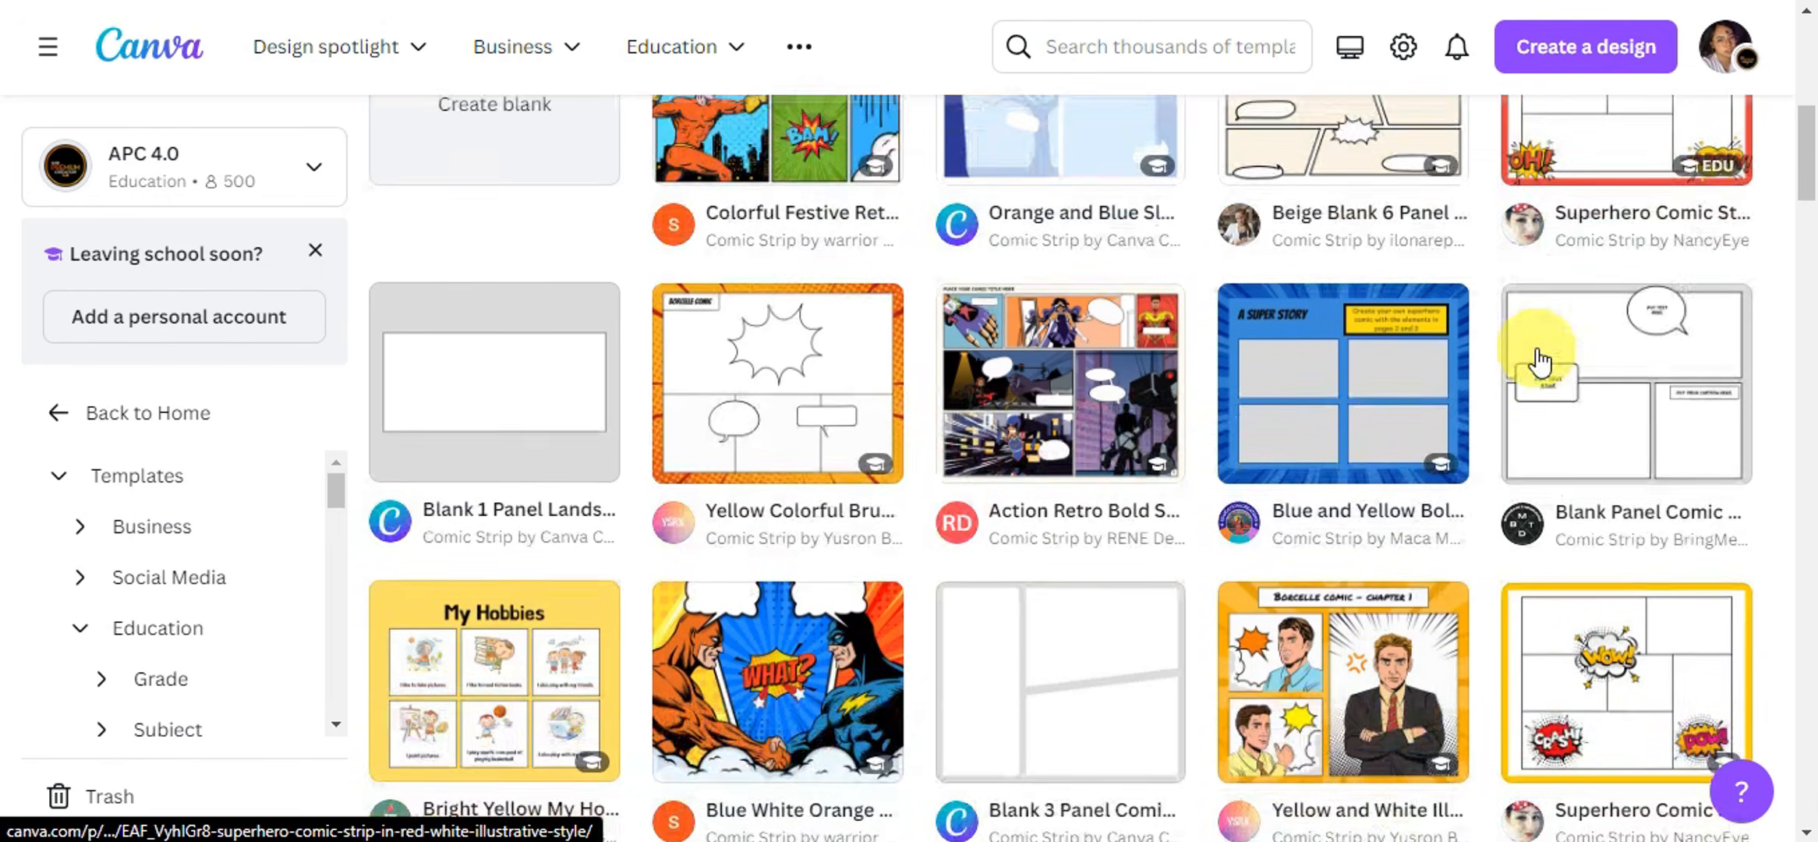
scroll(1563, 336, "down", 5)
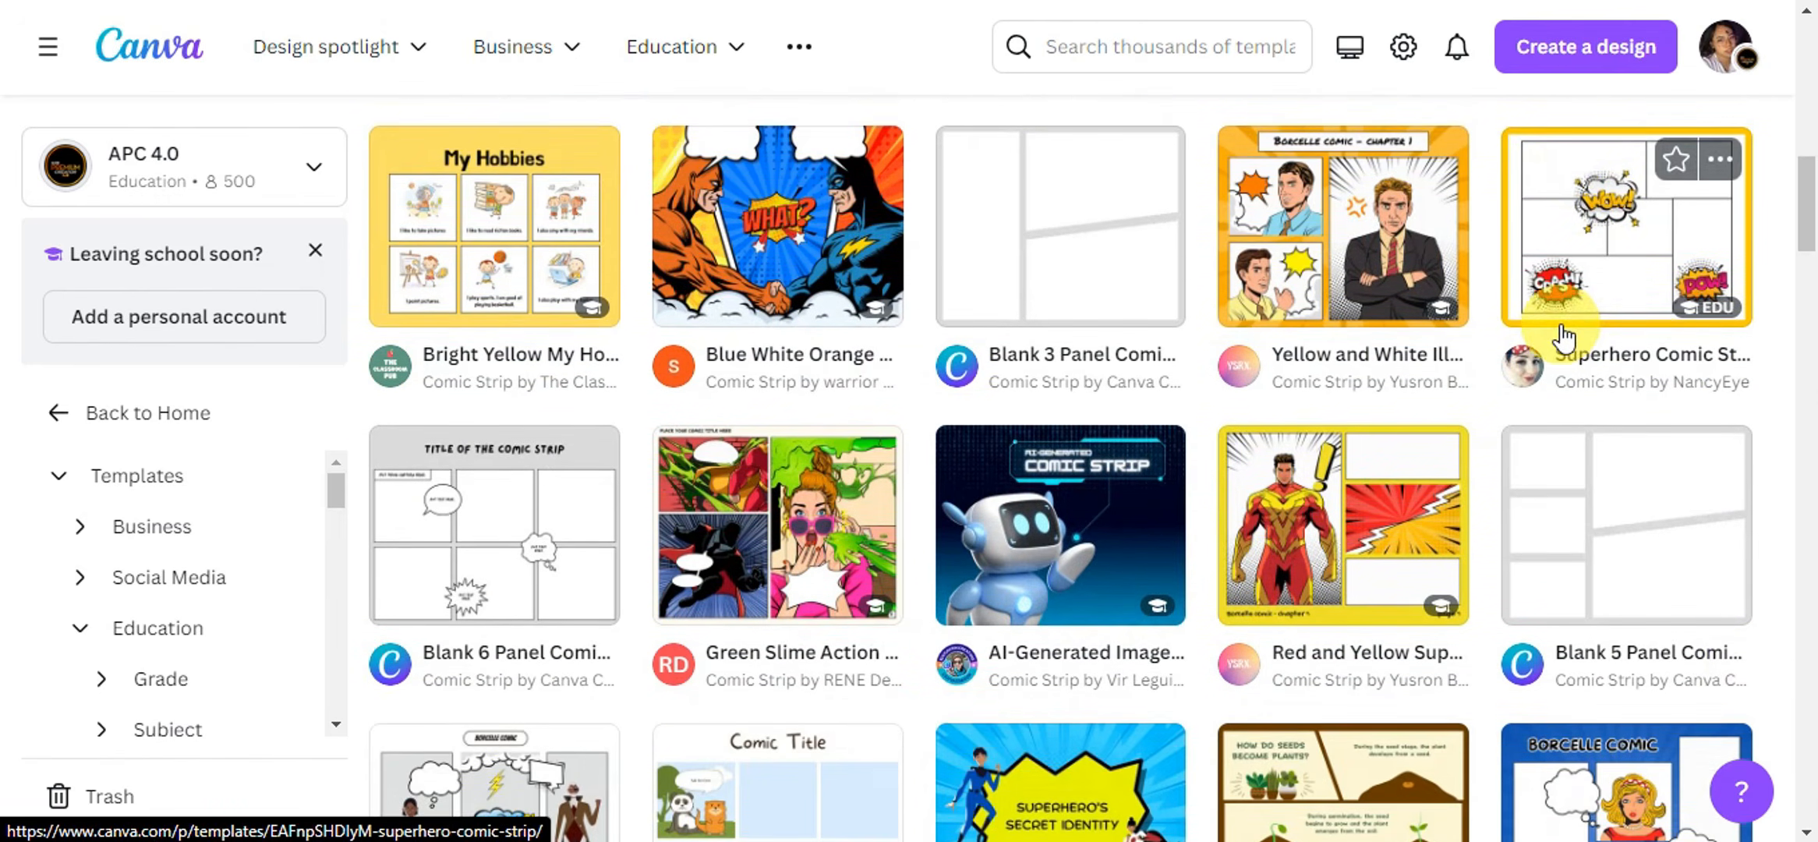
scroll(1559, 339, "down", 2)
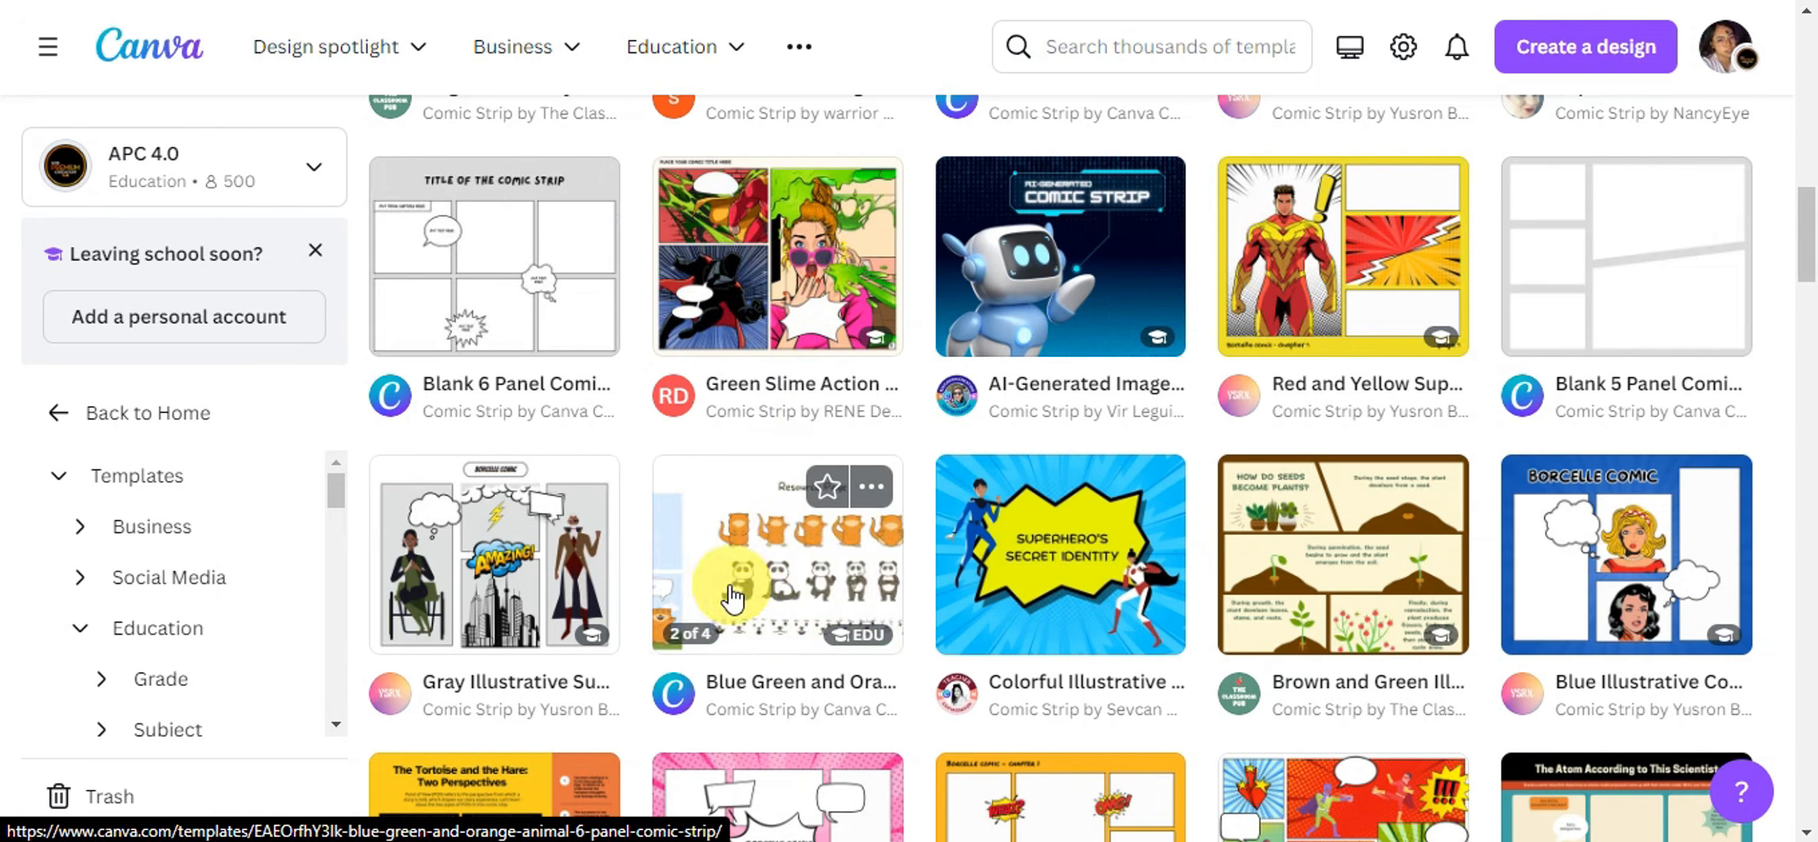
left_click(811, 593)
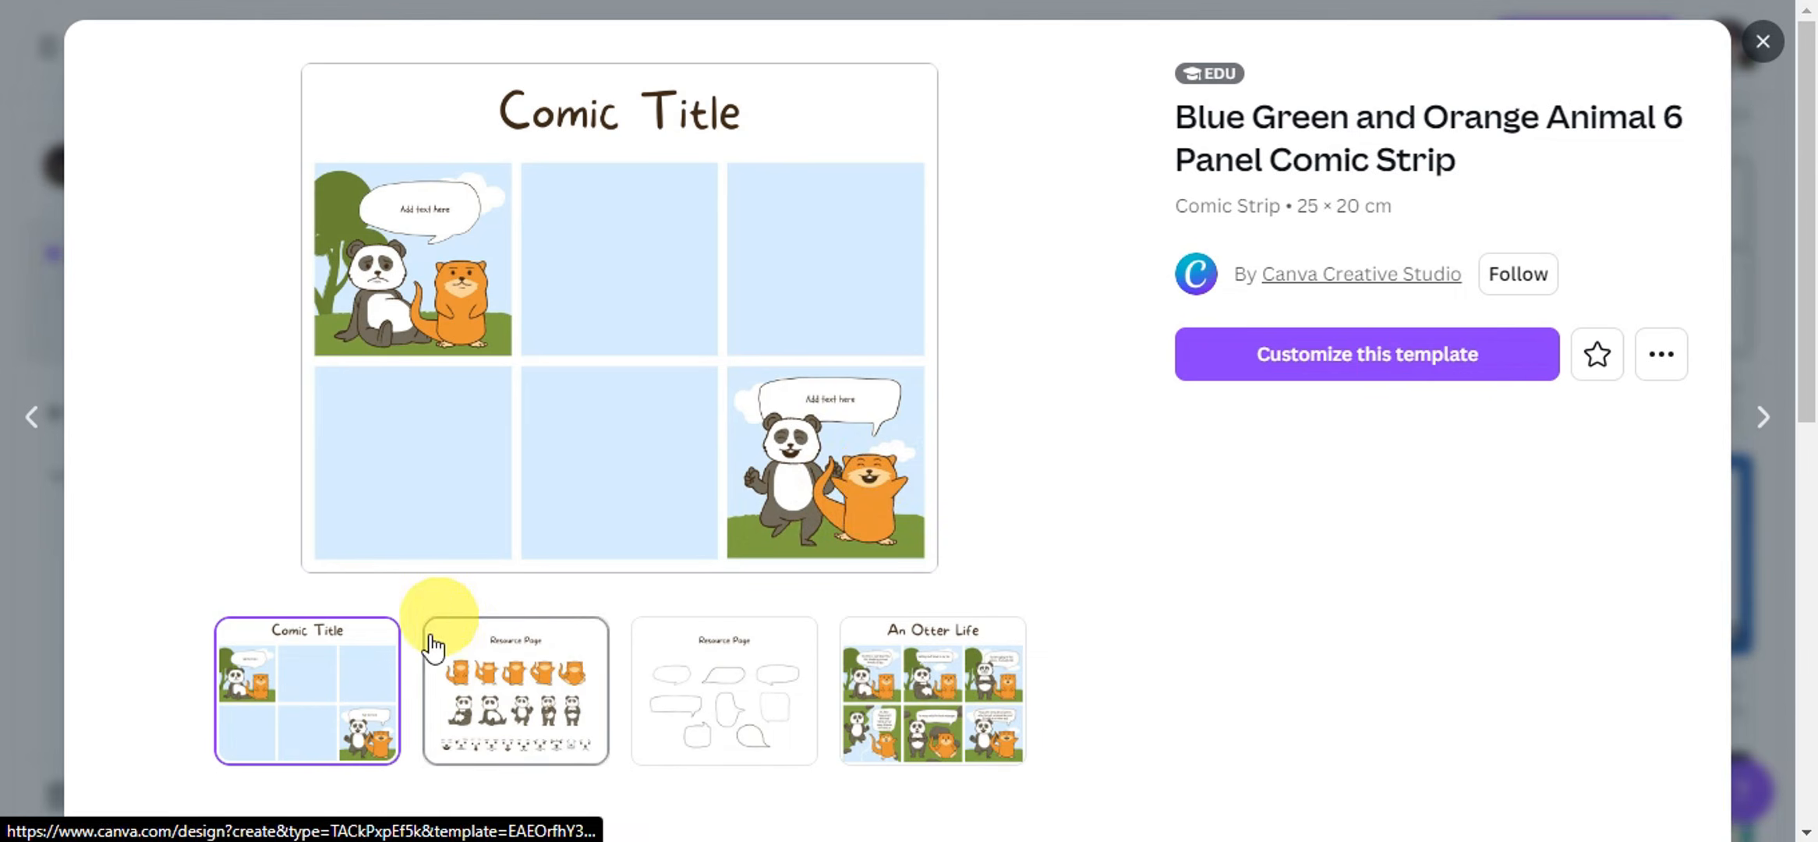
scroll(601, 635, "down", 5)
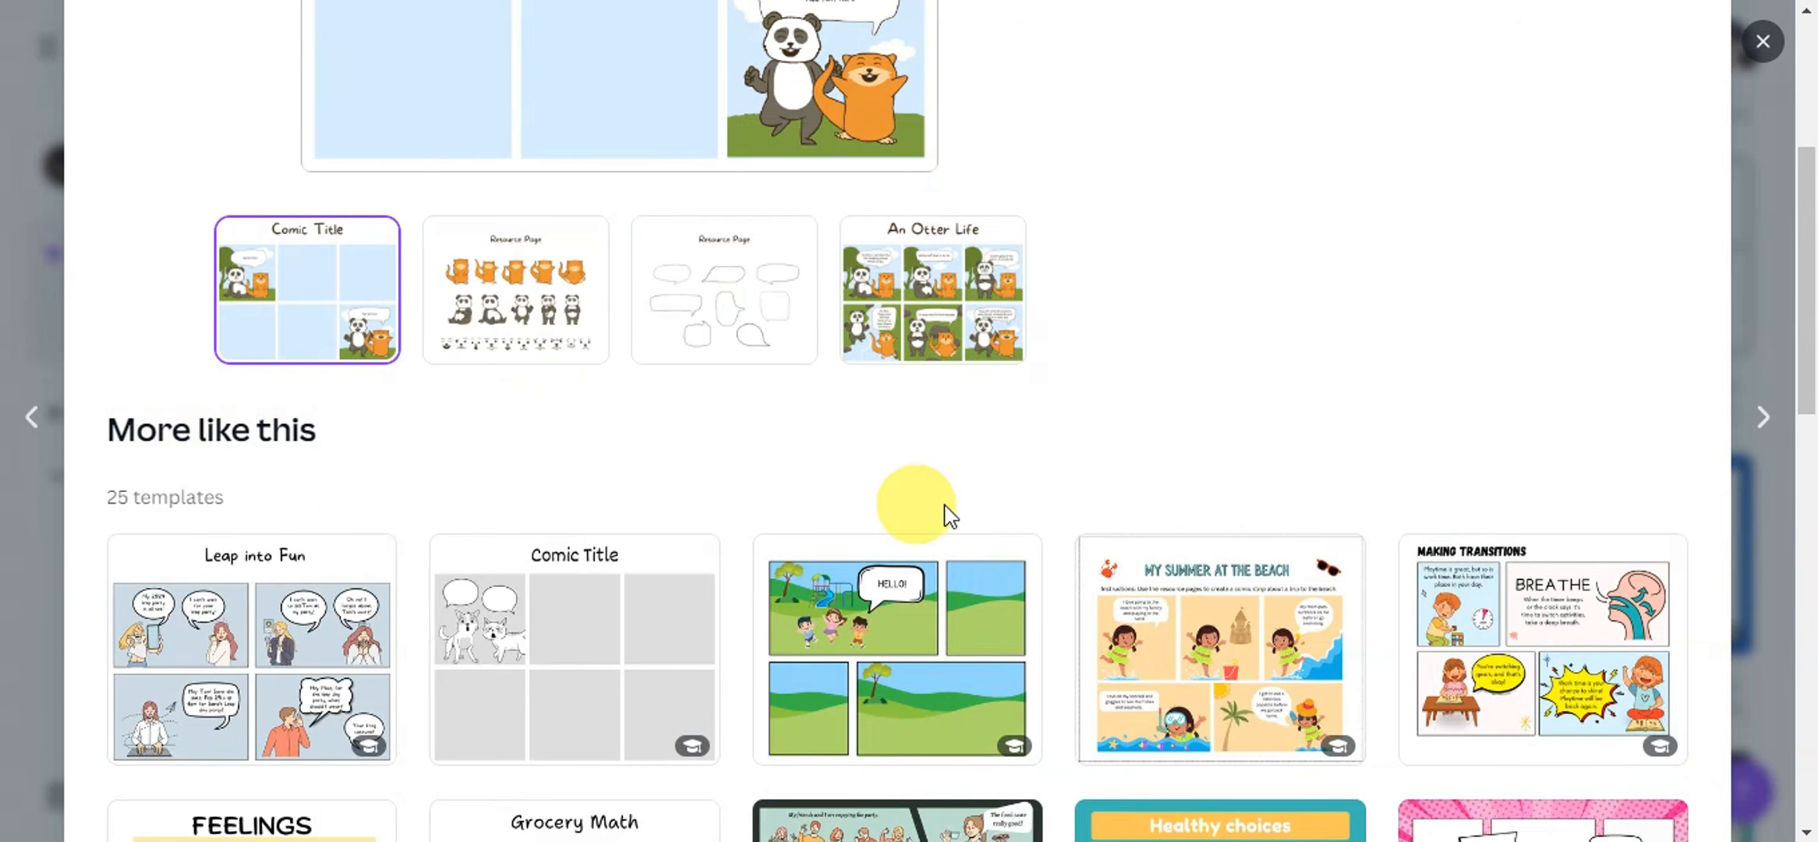
scroll(983, 515, "down", 2)
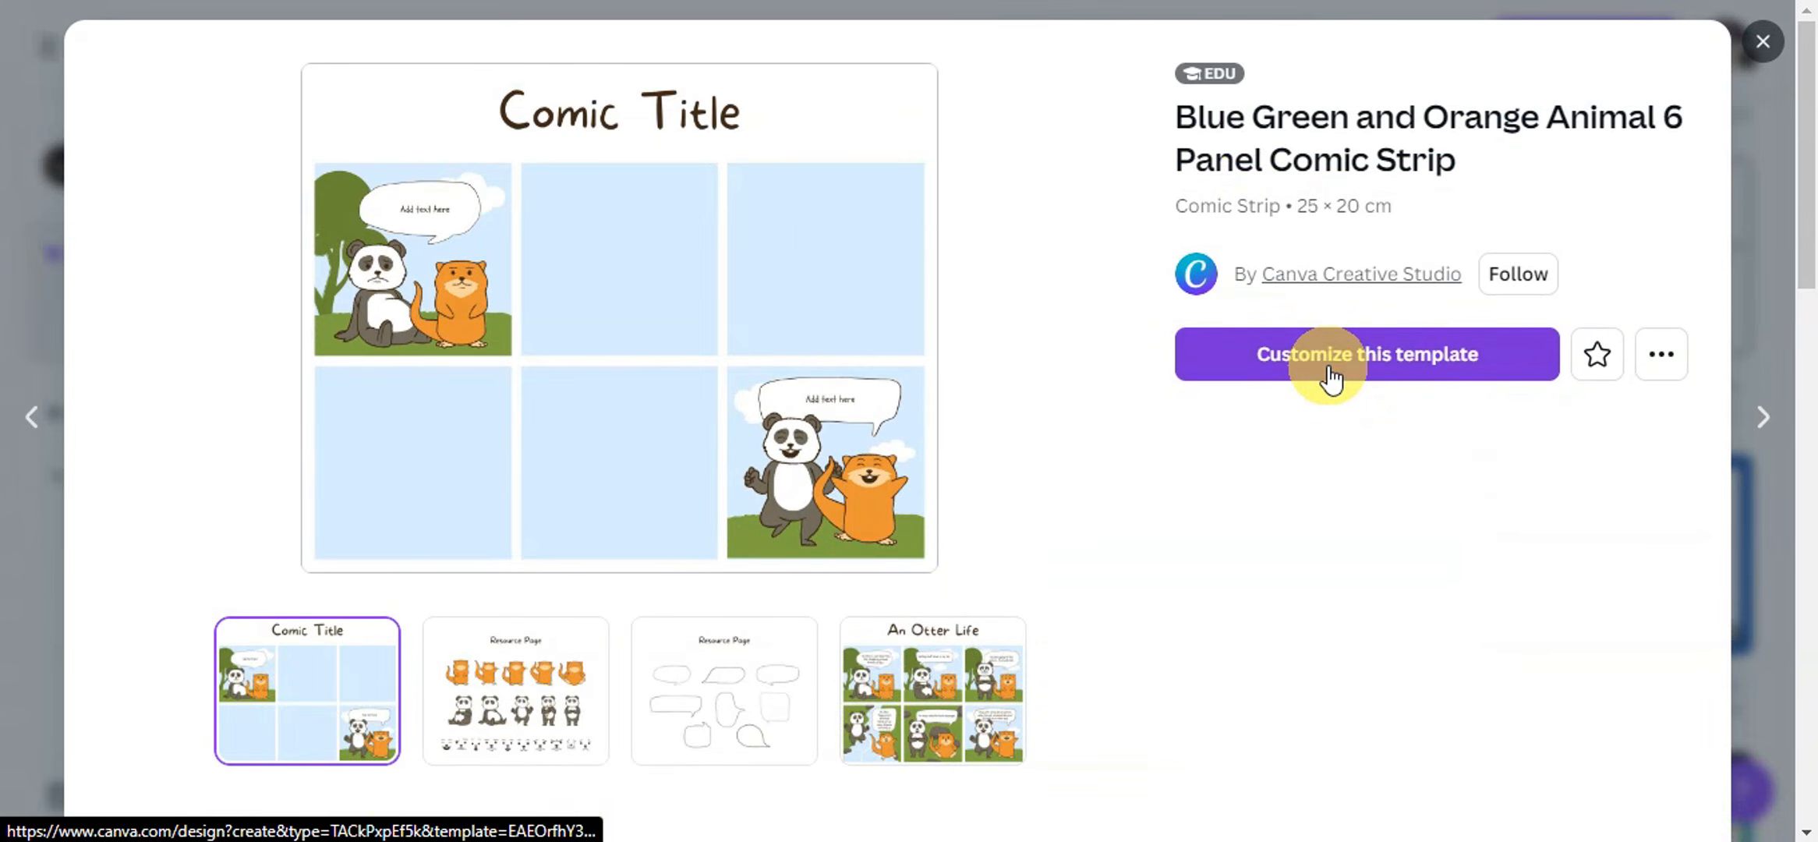
left_click(1330, 378)
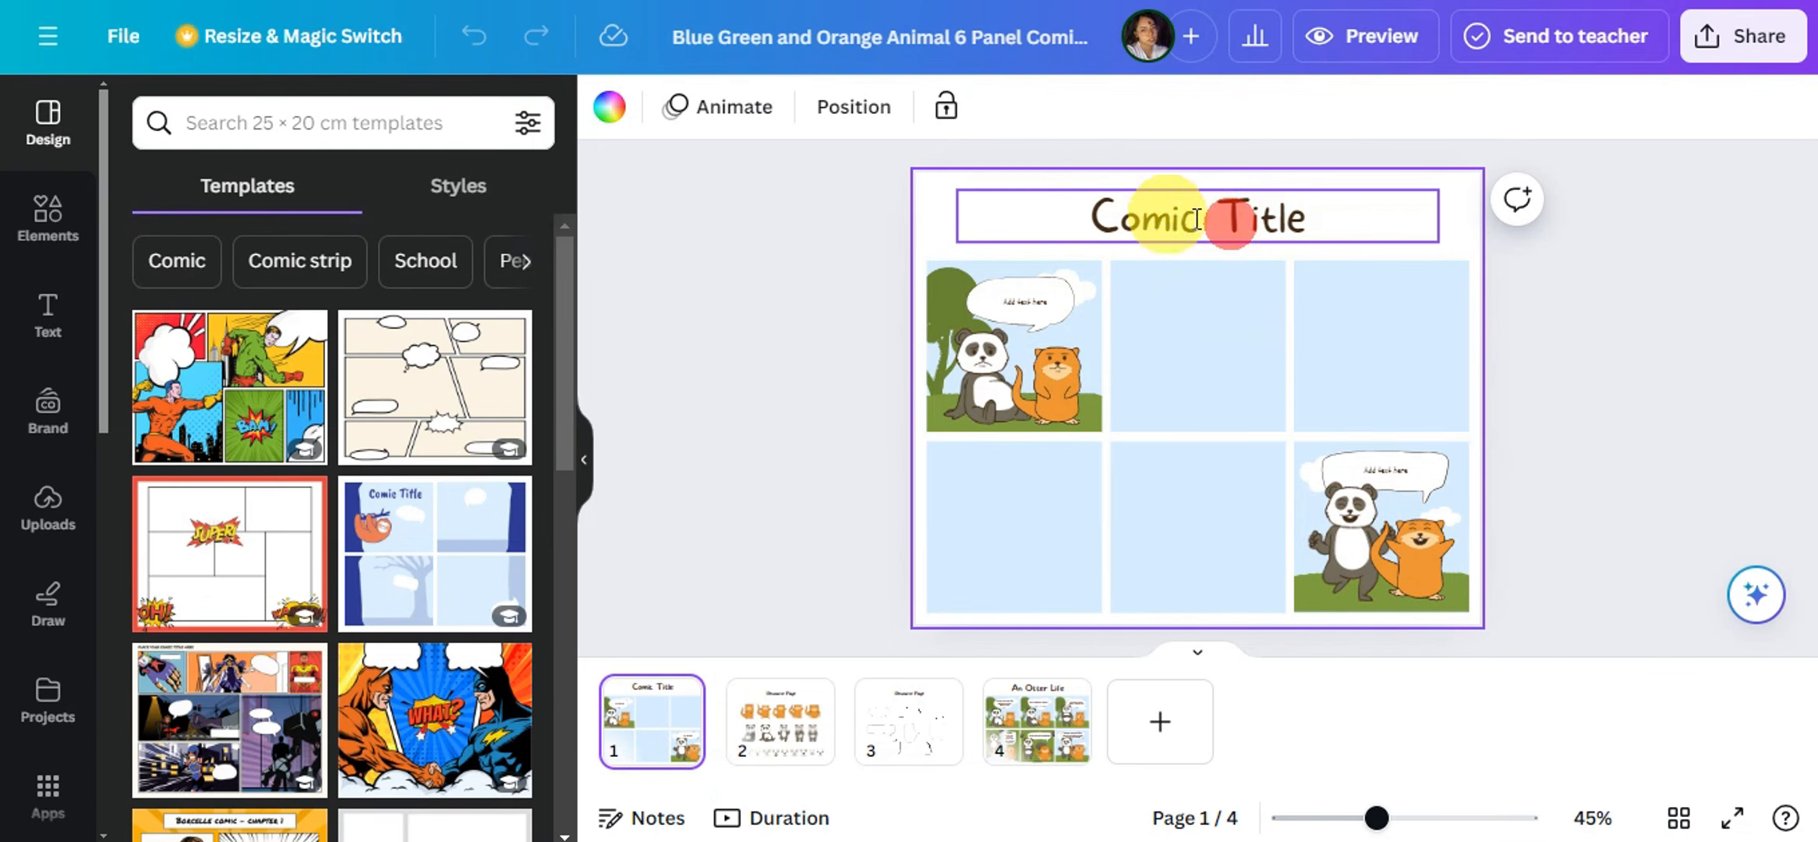
Change the title on page 1 to "Comic Titles".
double_click(1230, 225)
left_click(1348, 231)
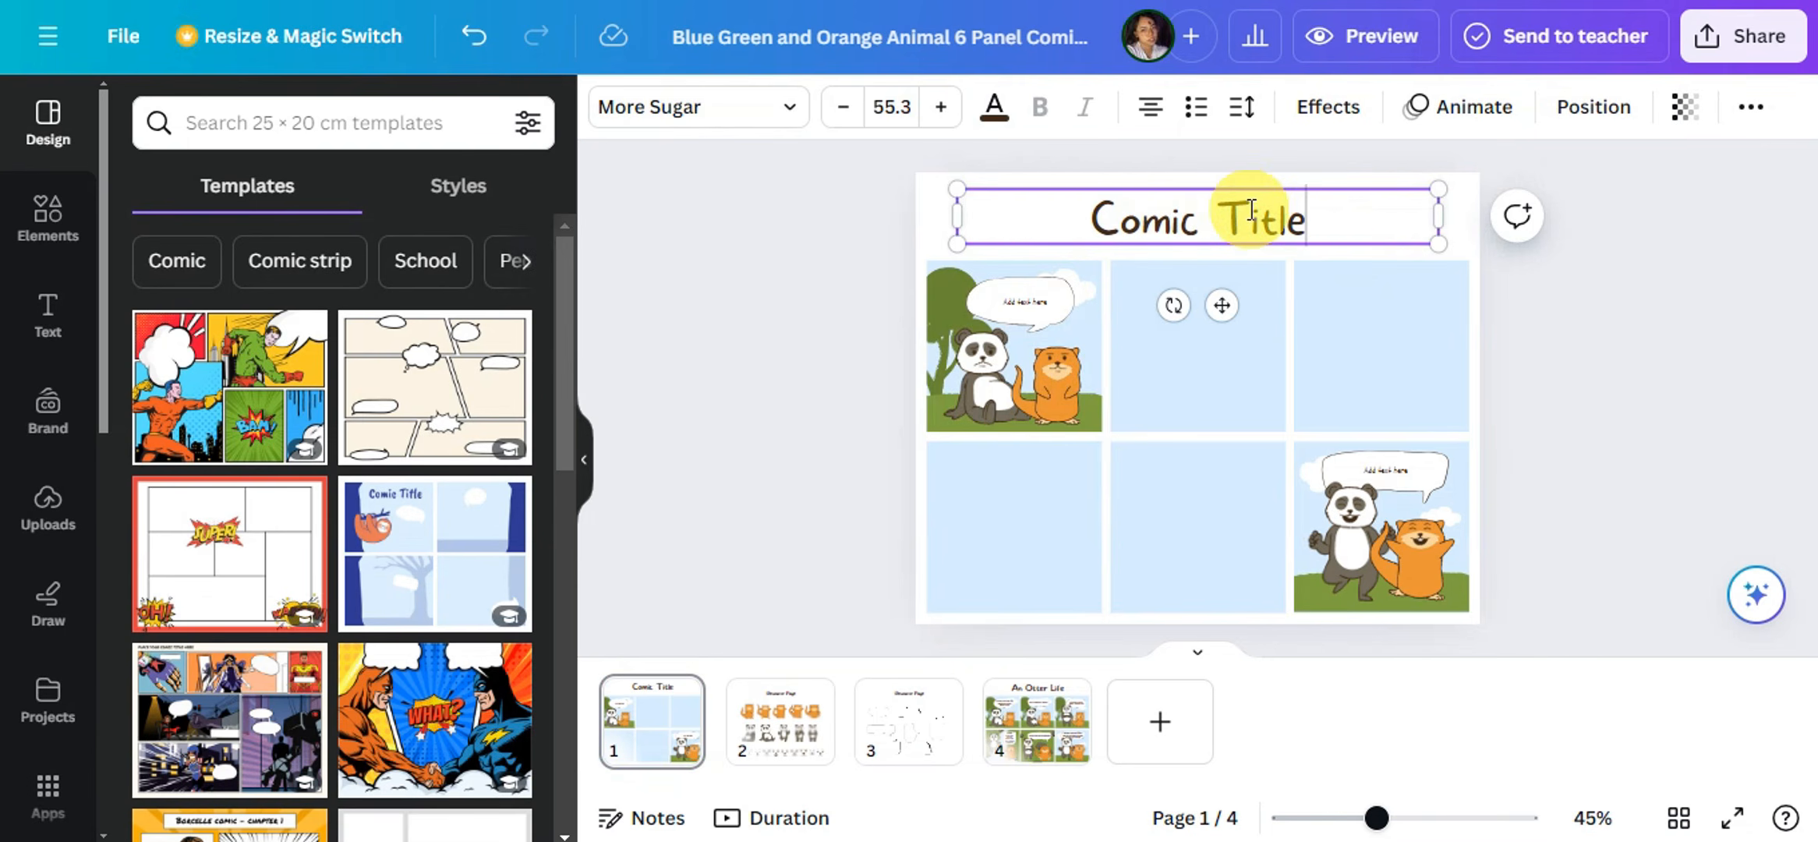
type("s")
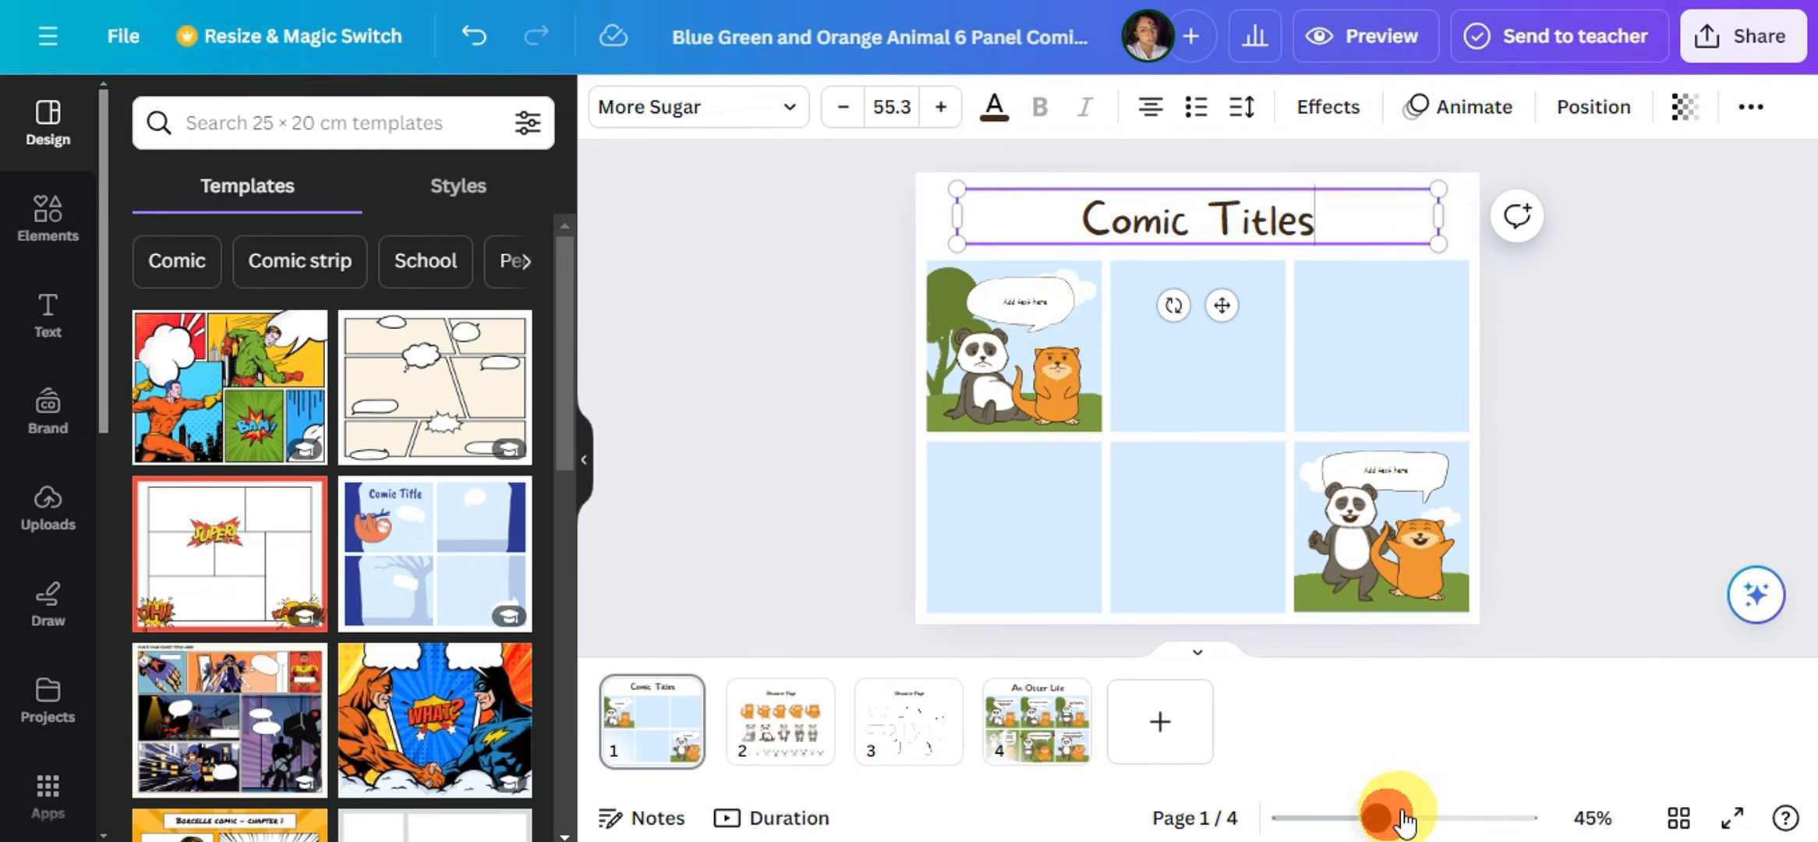
Examine the separate face on the first panel's panda and the otter, panda and expression graphics on page 2.
left_click_drag(1401, 821, 1421, 817)
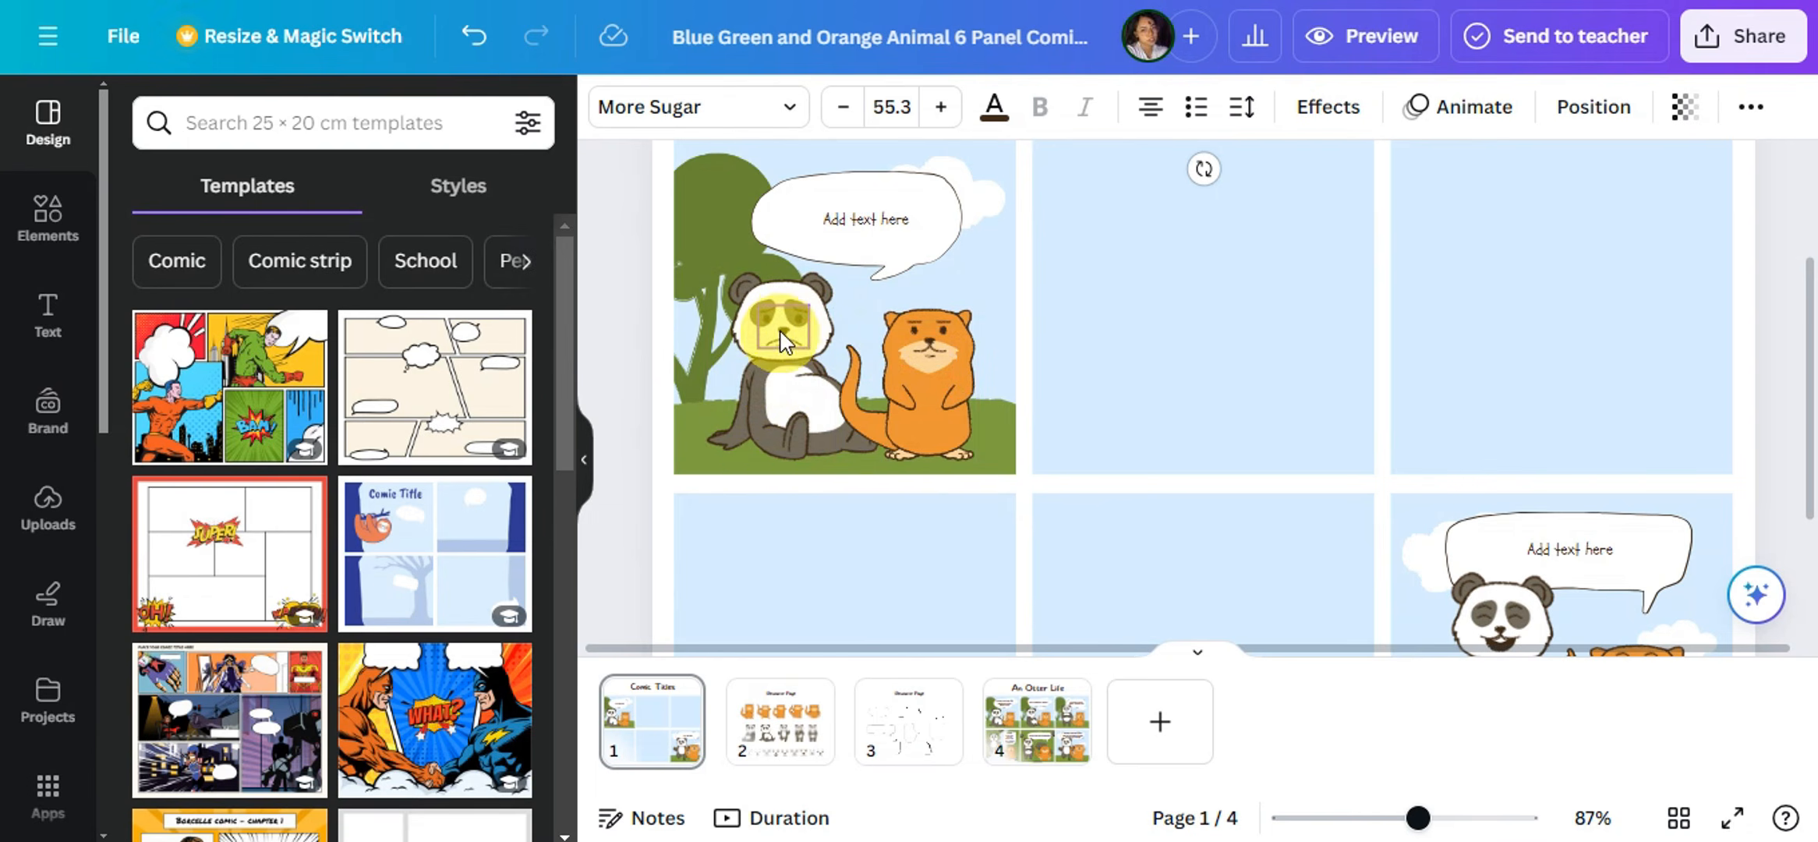
left_click_drag(800, 318, 780, 334)
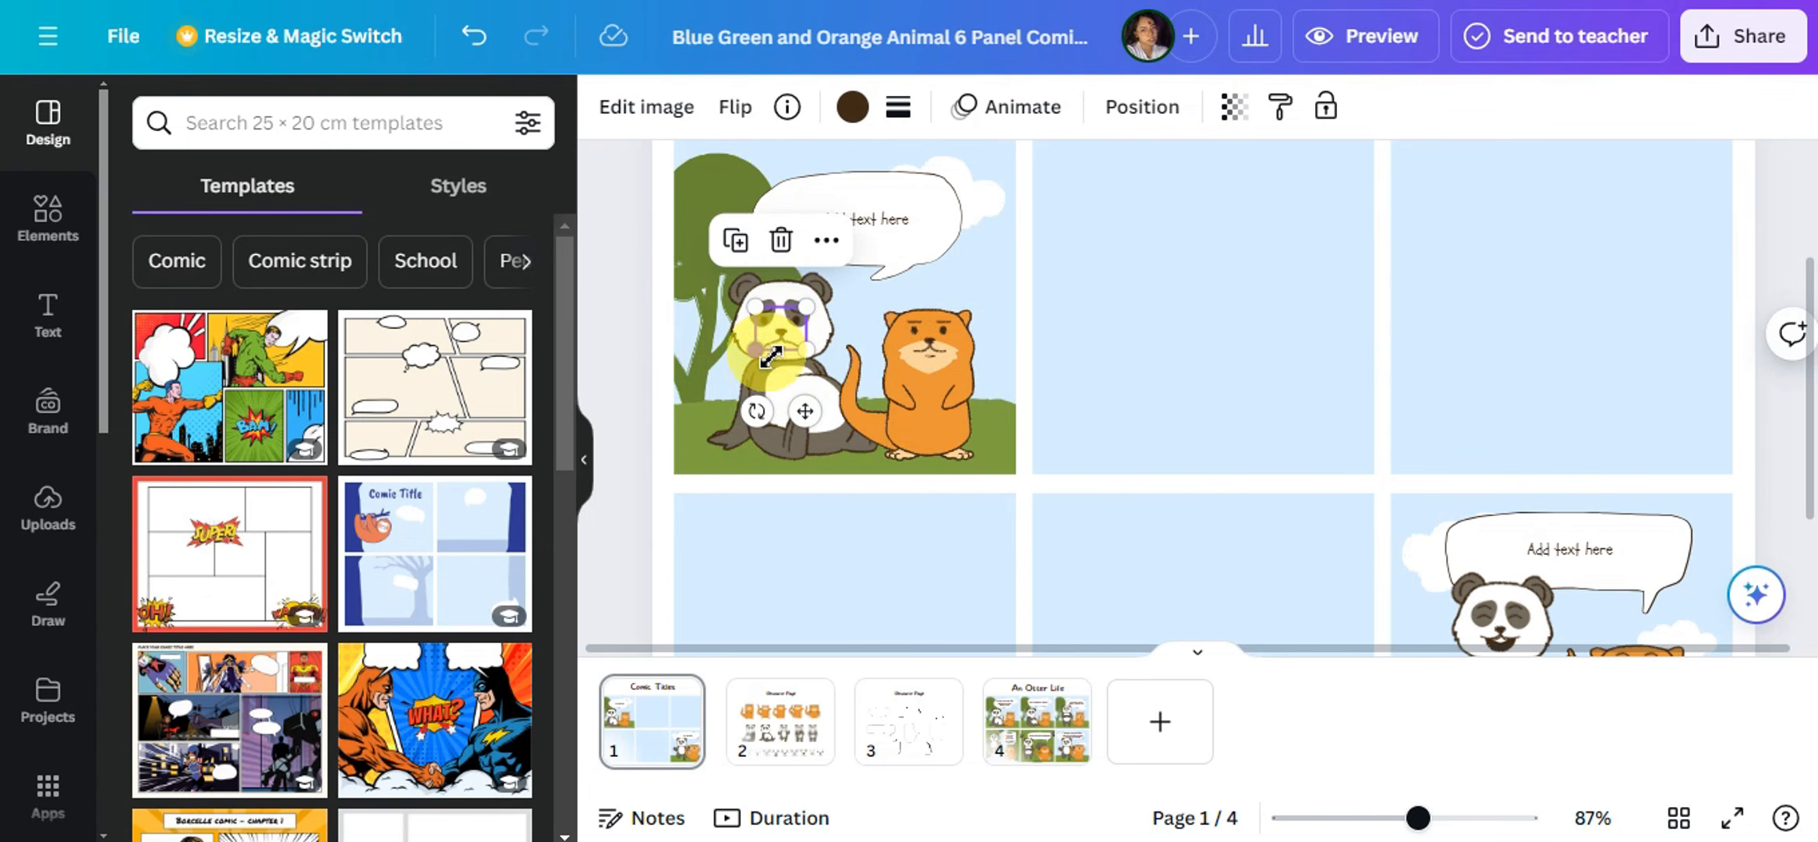
left_click(779, 737)
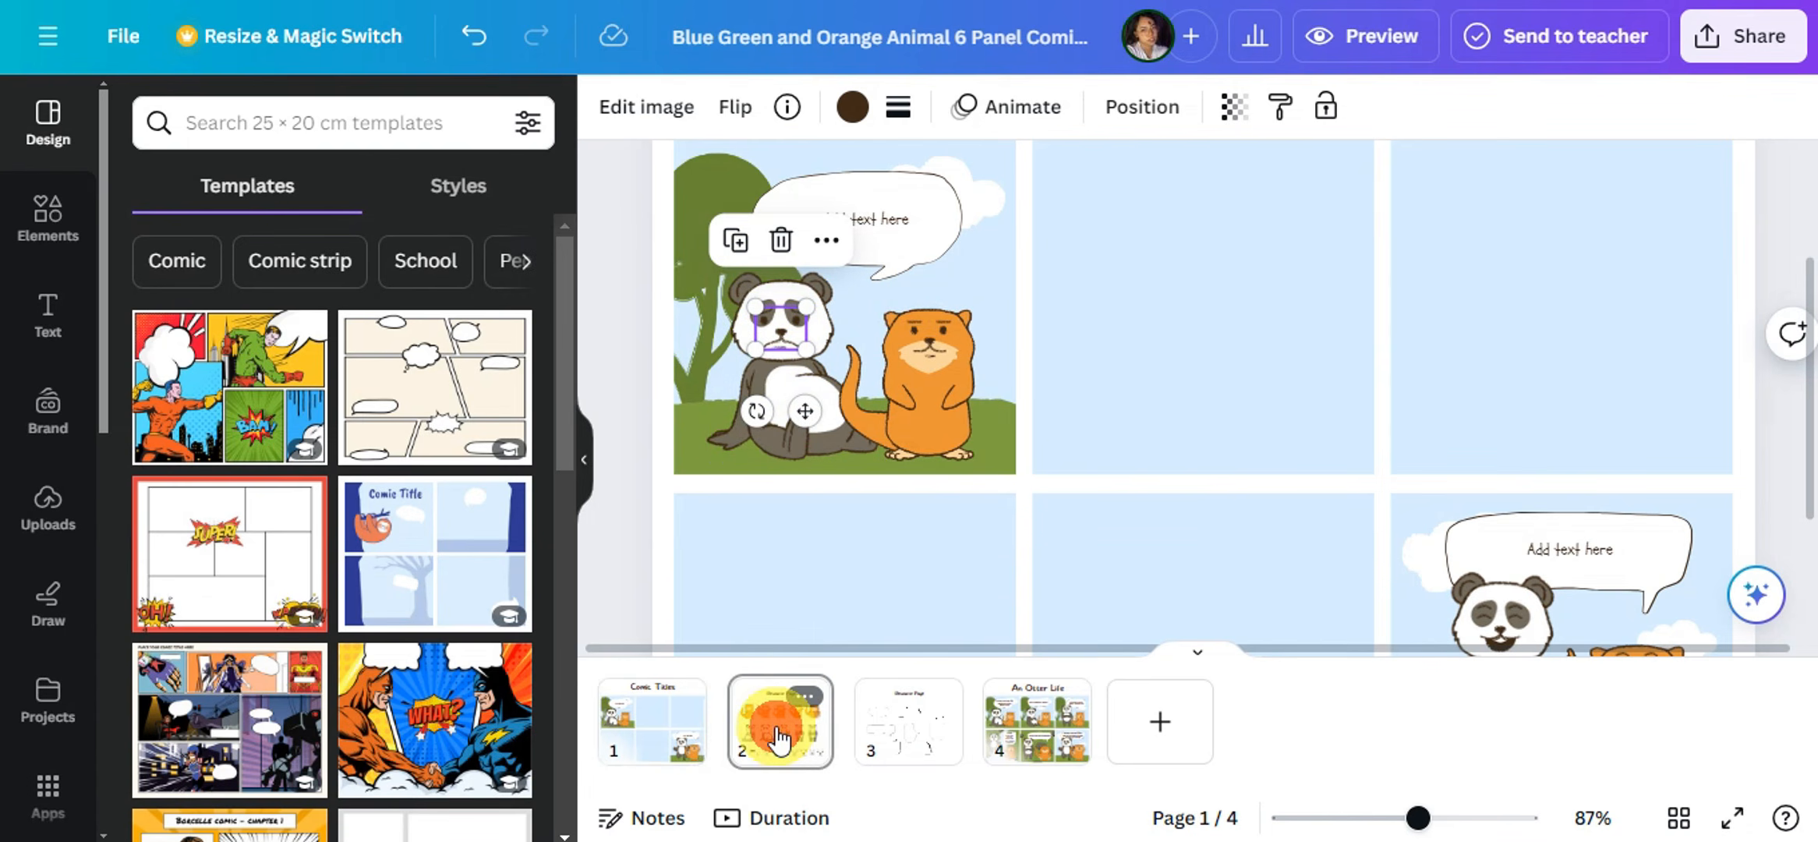
scroll(1114, 421, "up", 3)
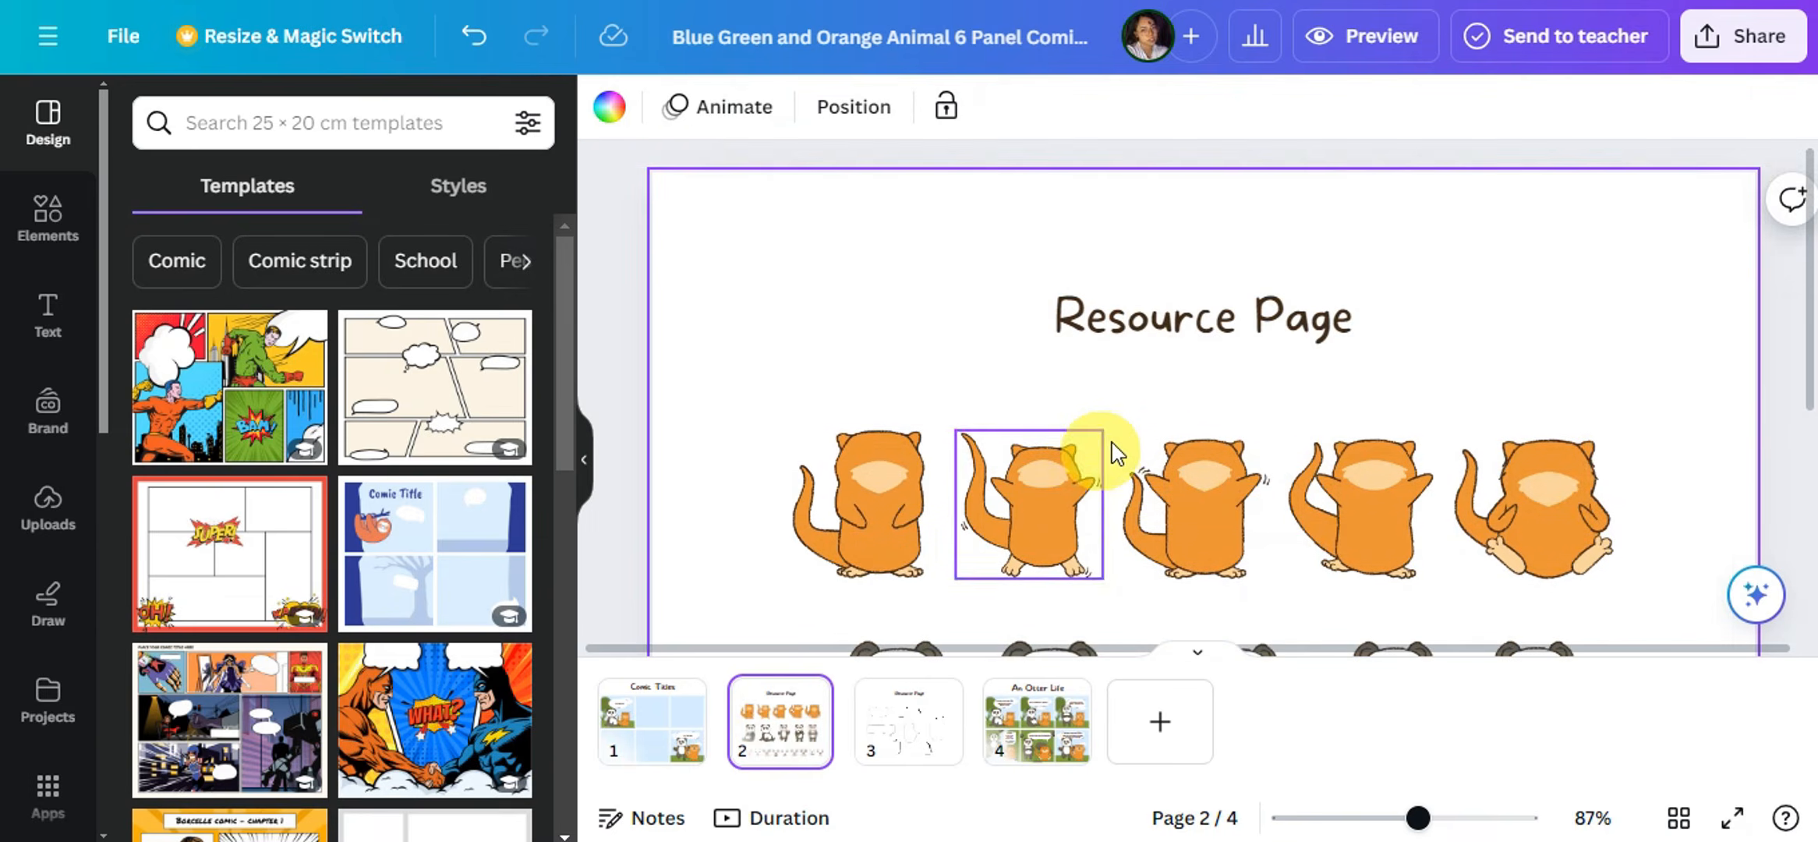
scroll(1096, 455, "down", 5)
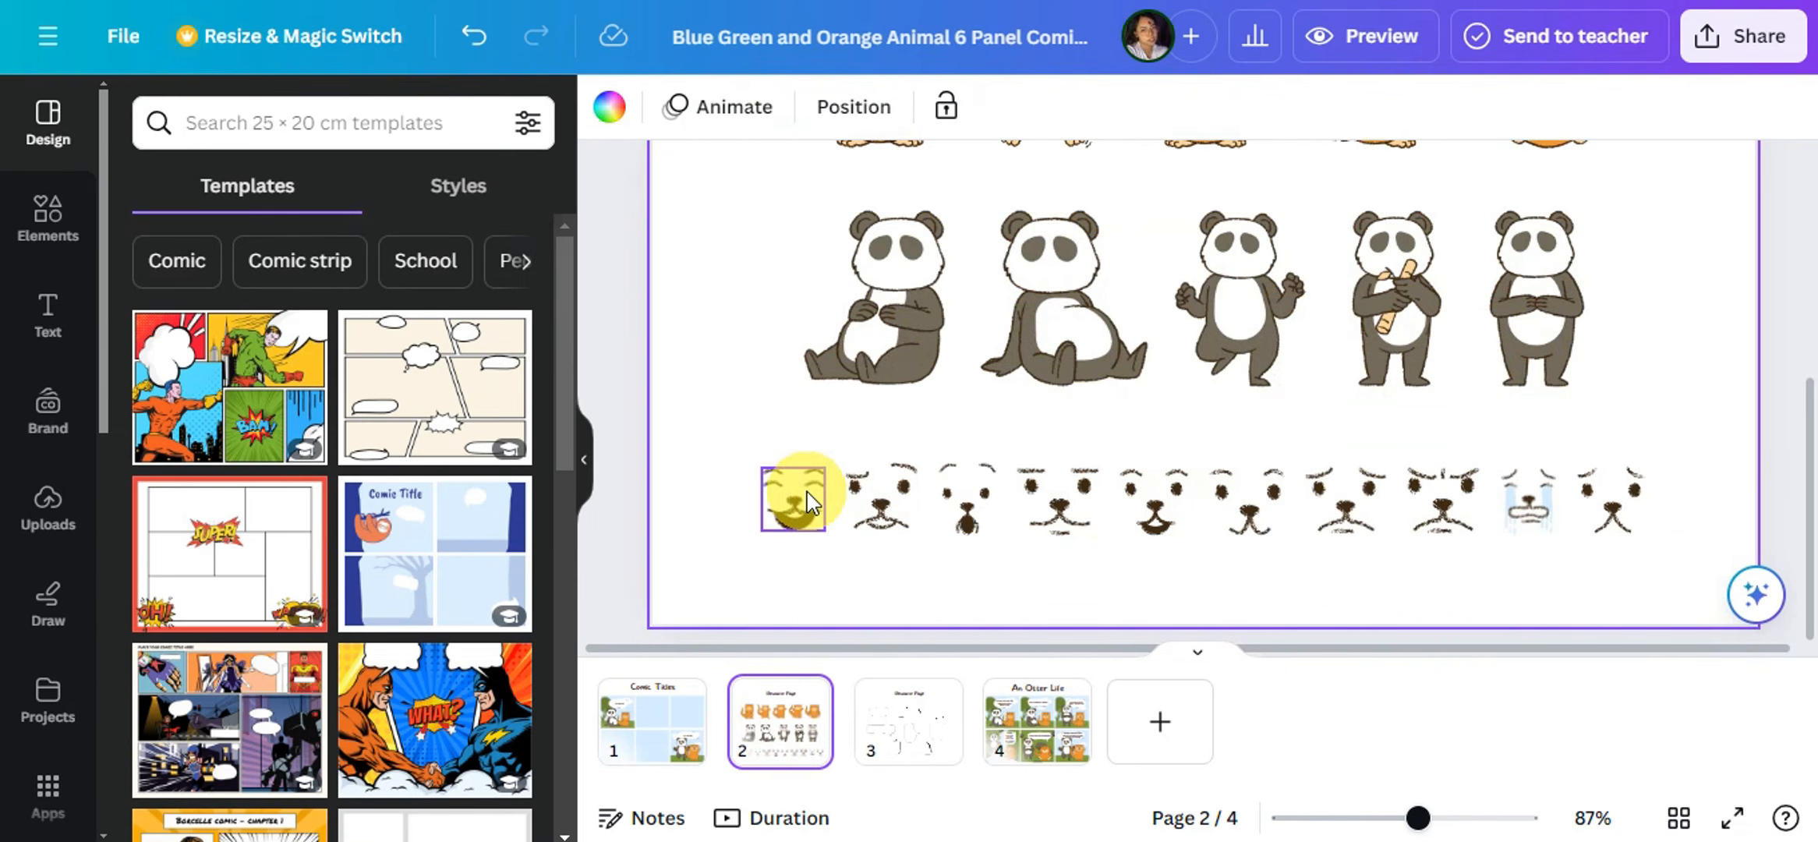
left_click(1393, 819)
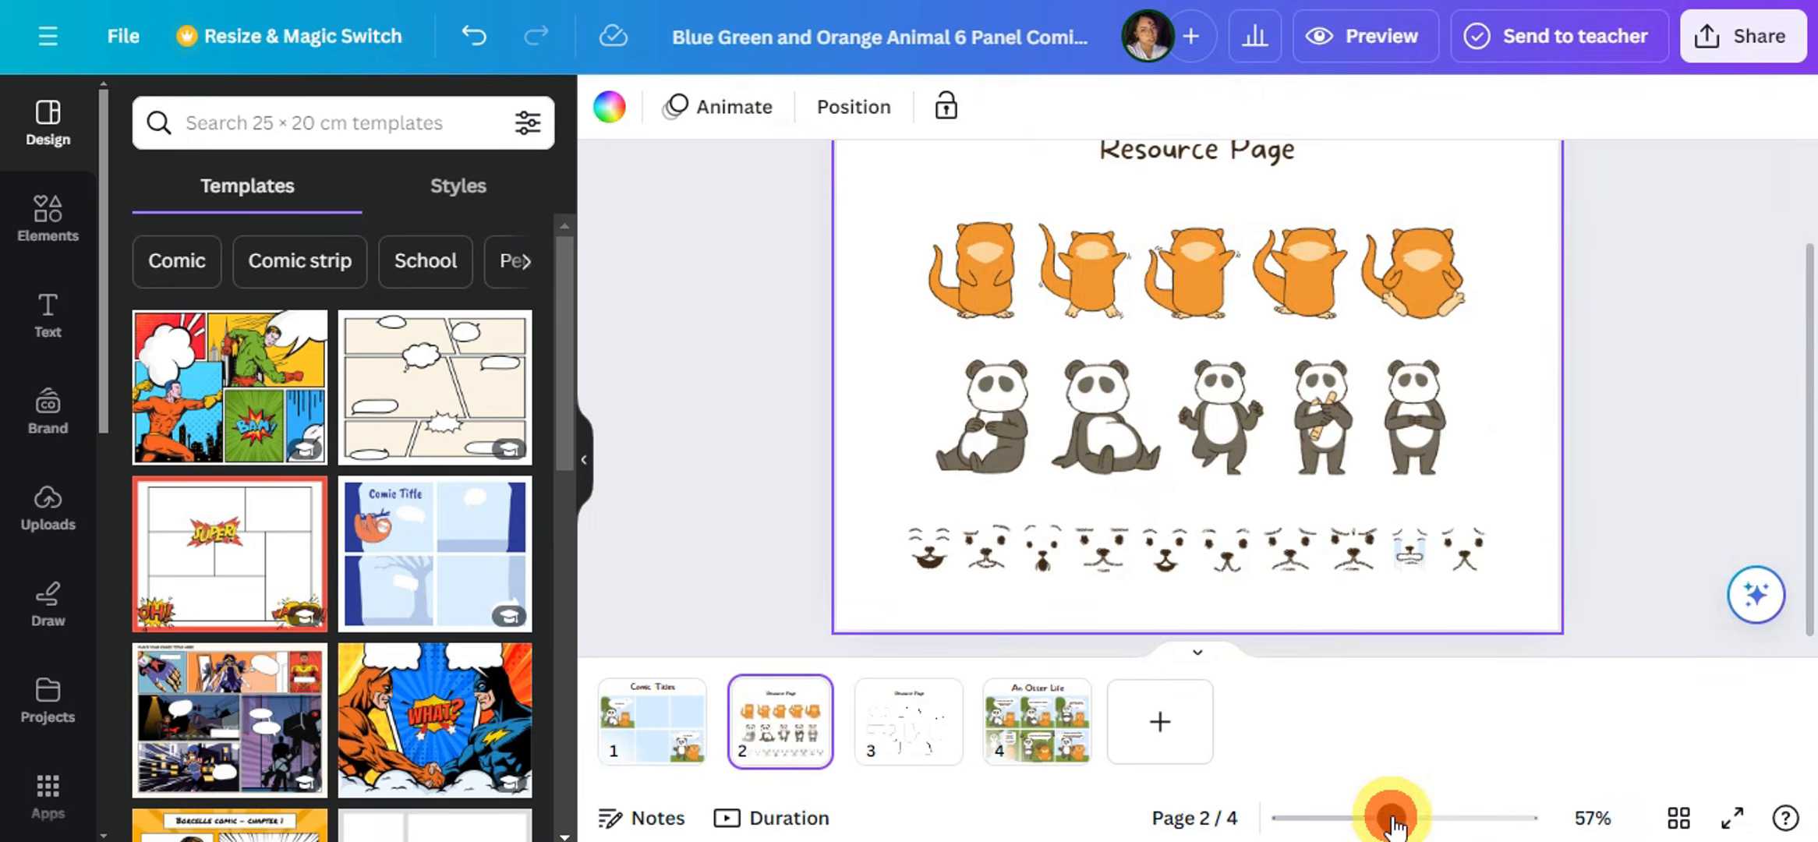
scroll(1232, 507, "up", 2)
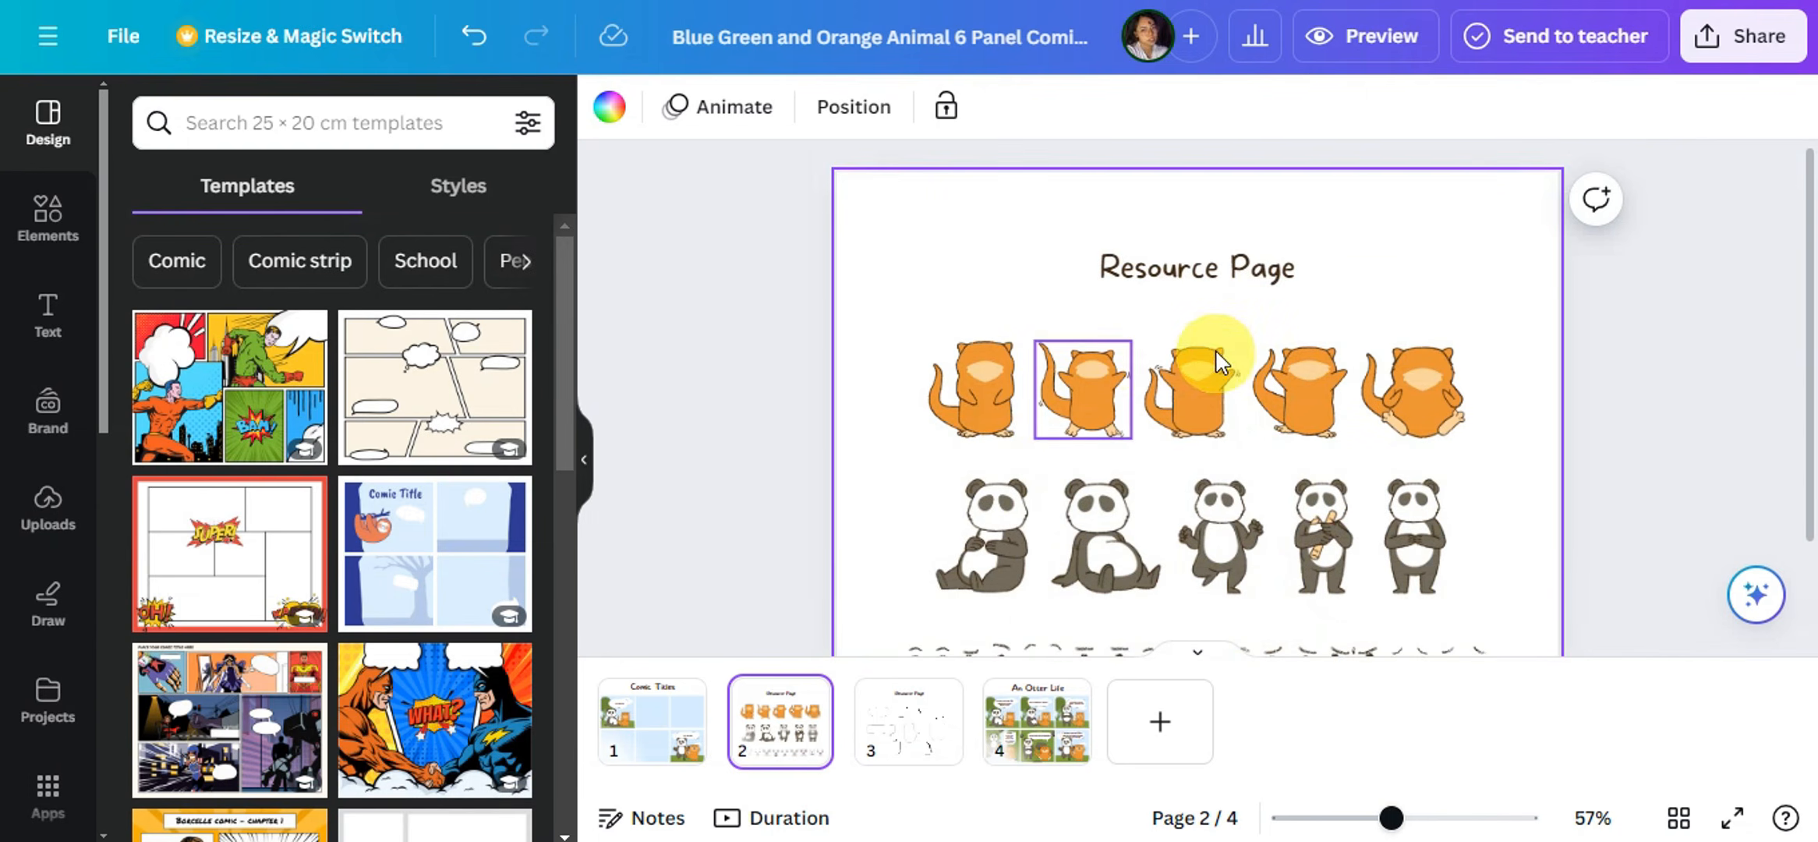
scroll(1240, 292, "down", 2)
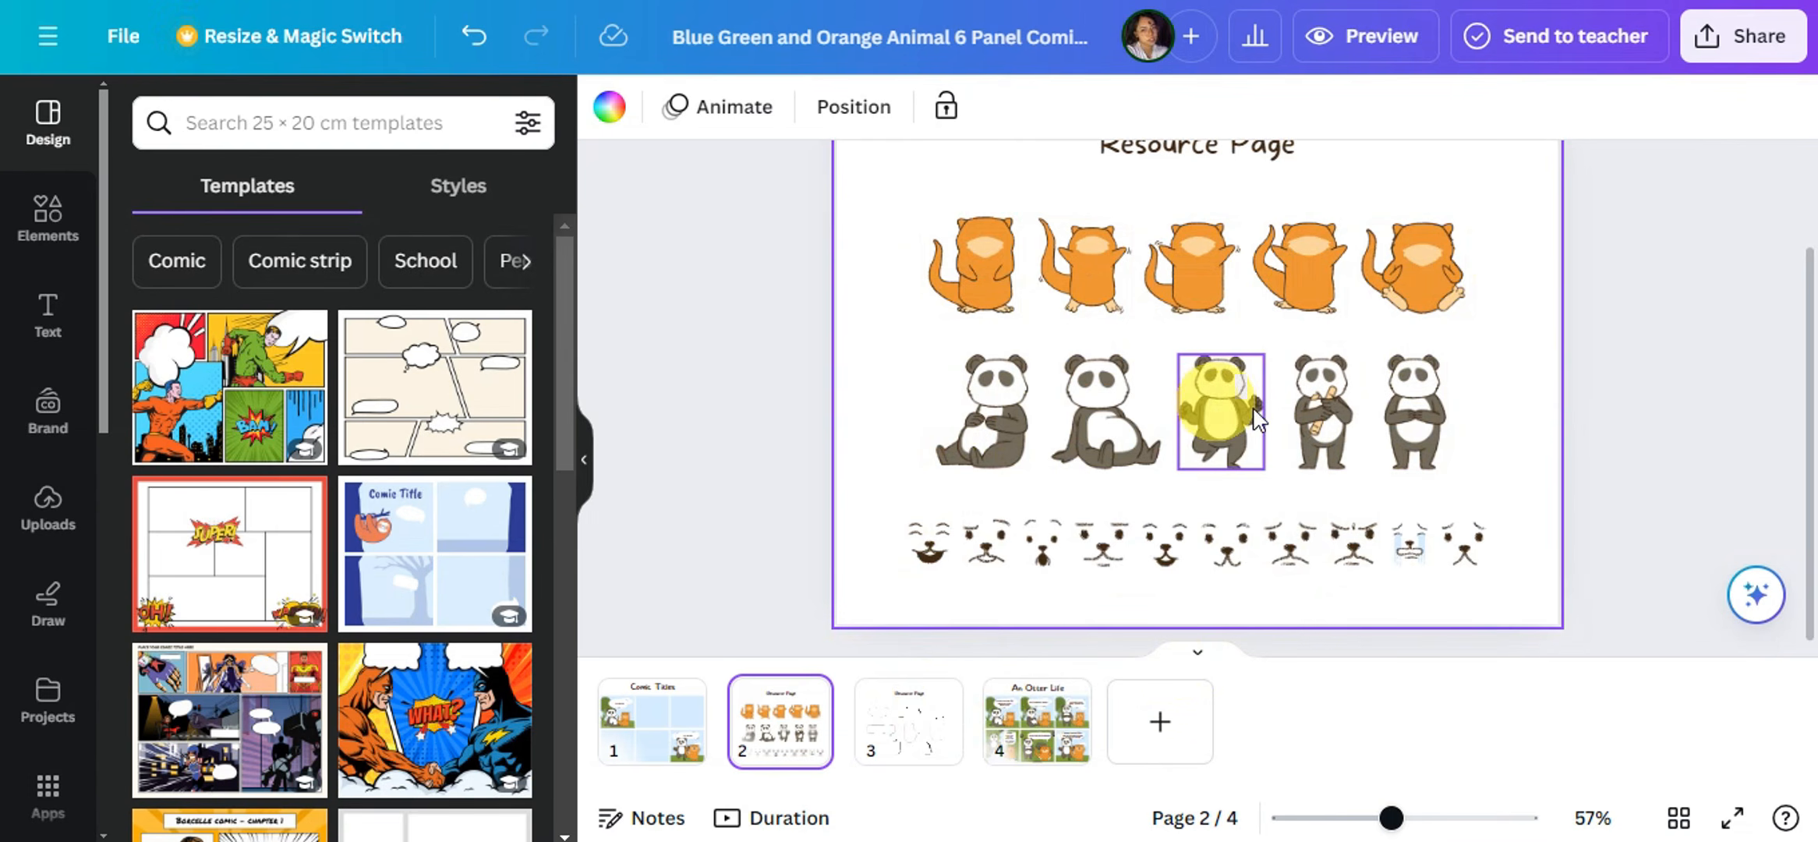
Copy the last standing panda with folded hands from the page 2 resources and paste it onto page 1.
right_click(1415, 411)
left_click(1489, 228)
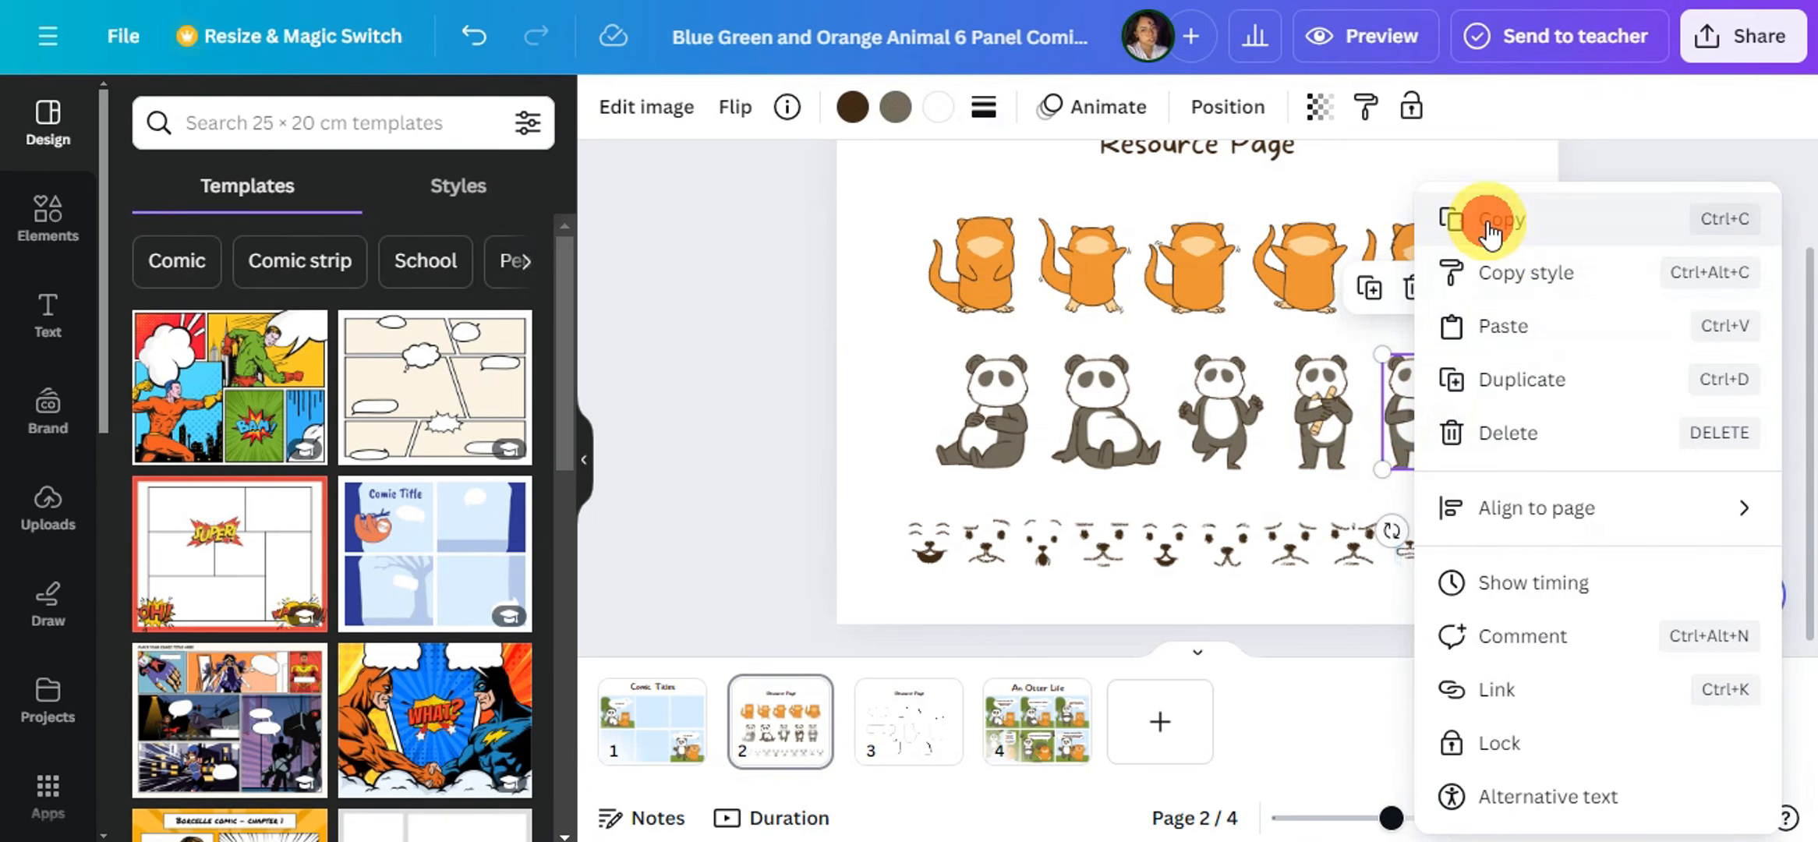
left_click(649, 721)
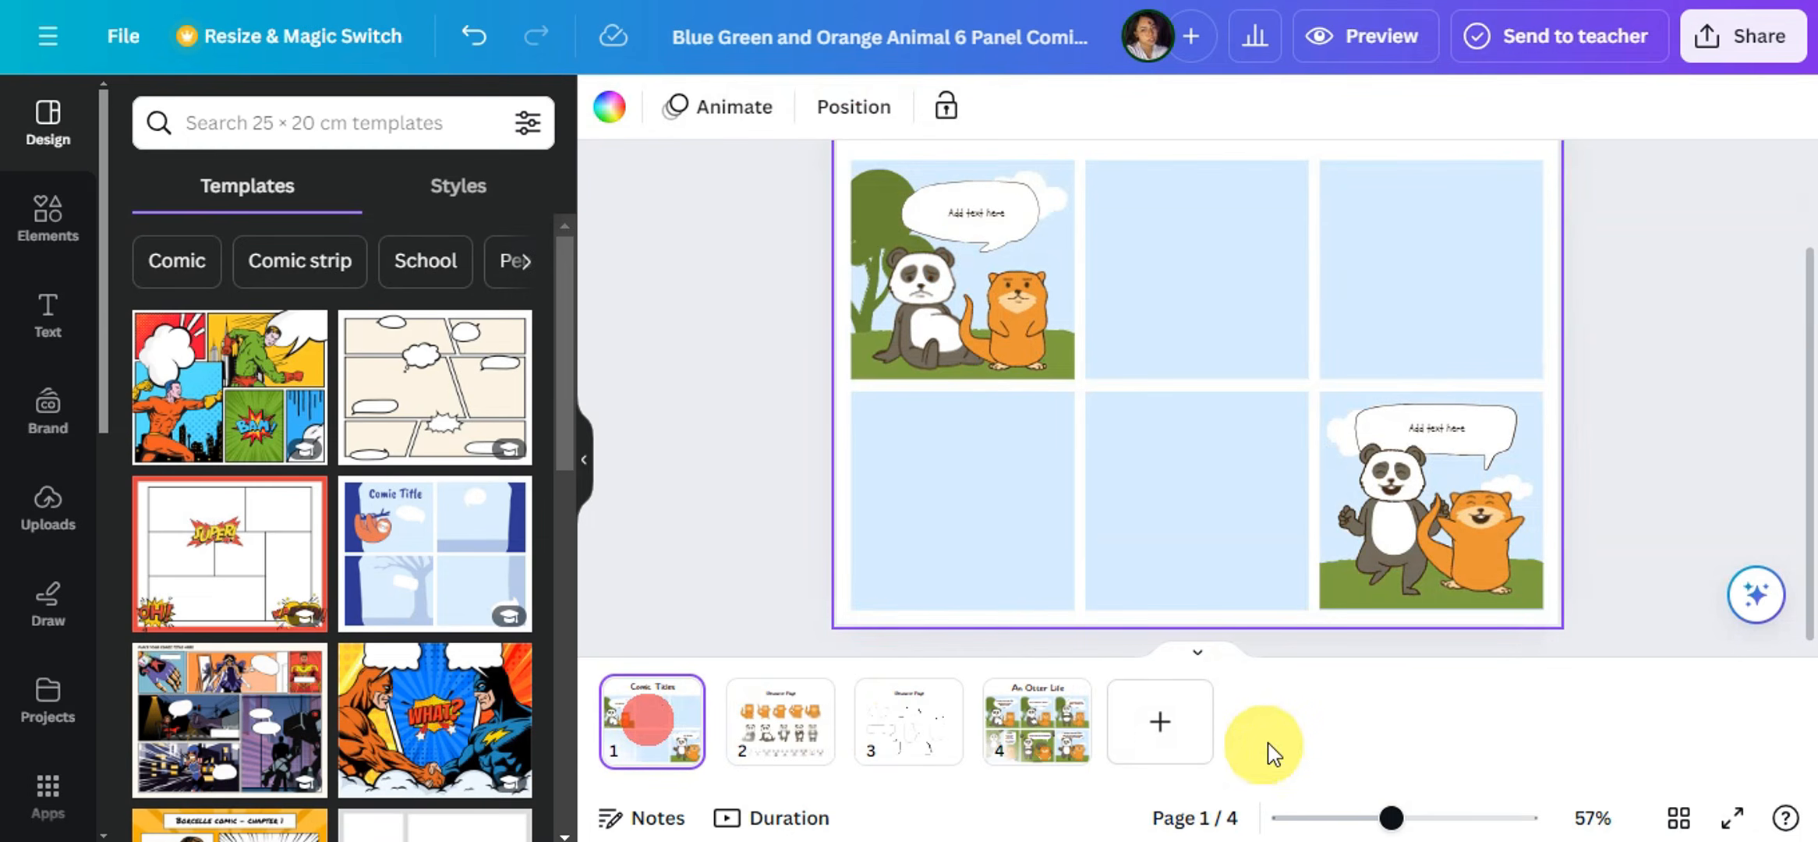
left_click_drag(1391, 818, 1423, 818)
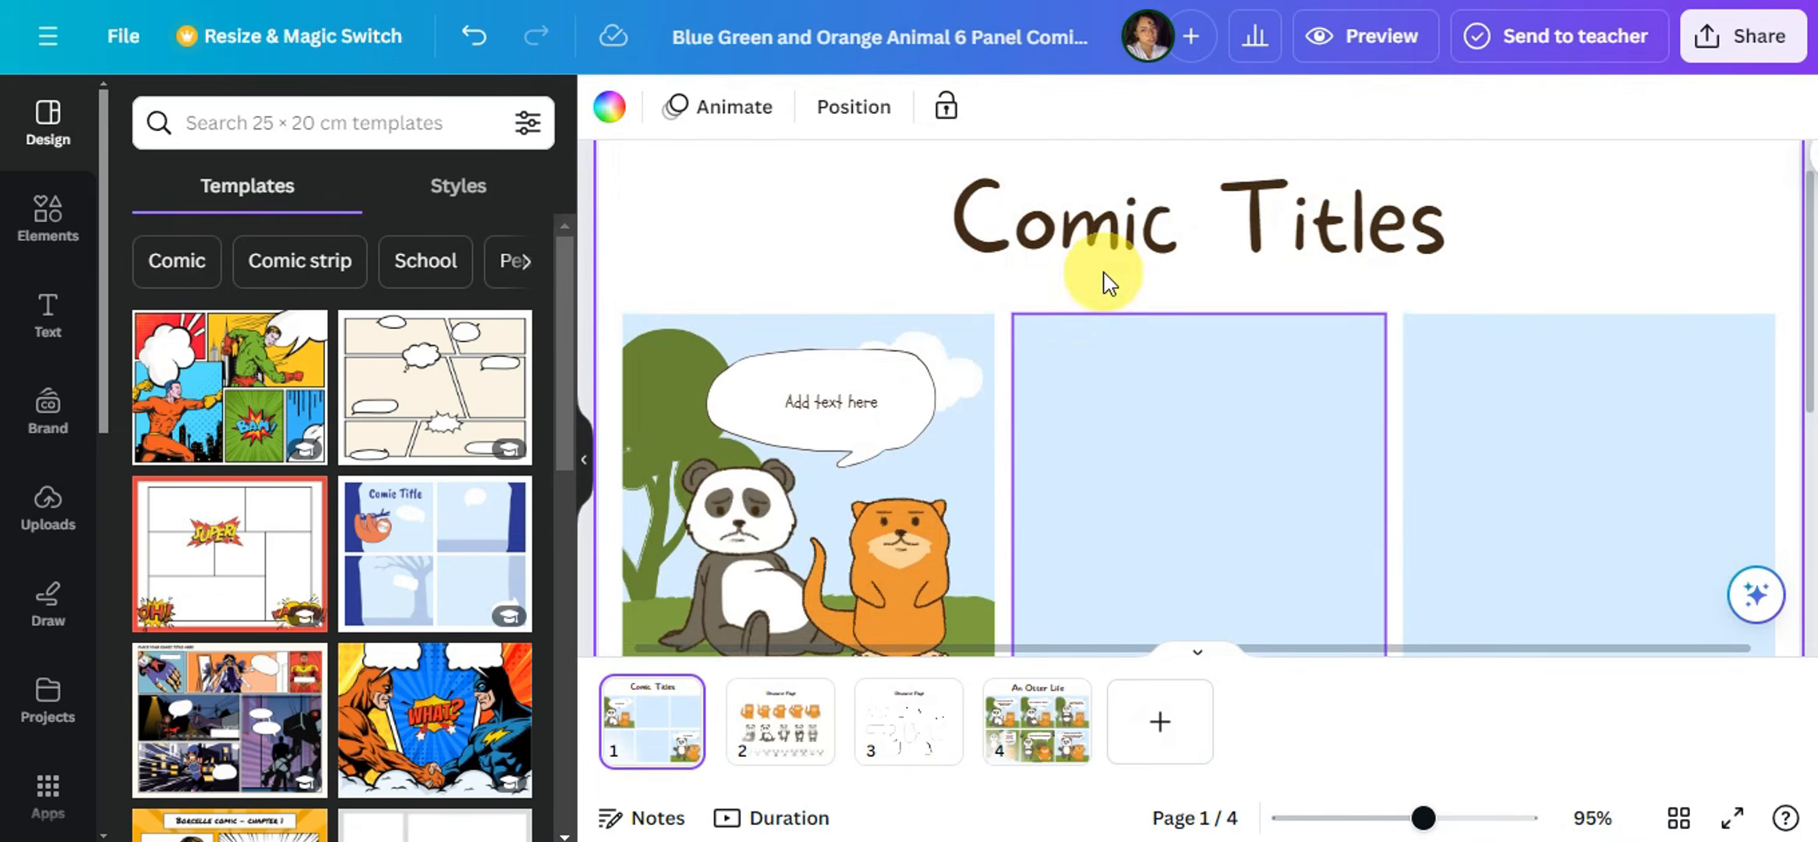
scroll(1186, 413, "down", 2)
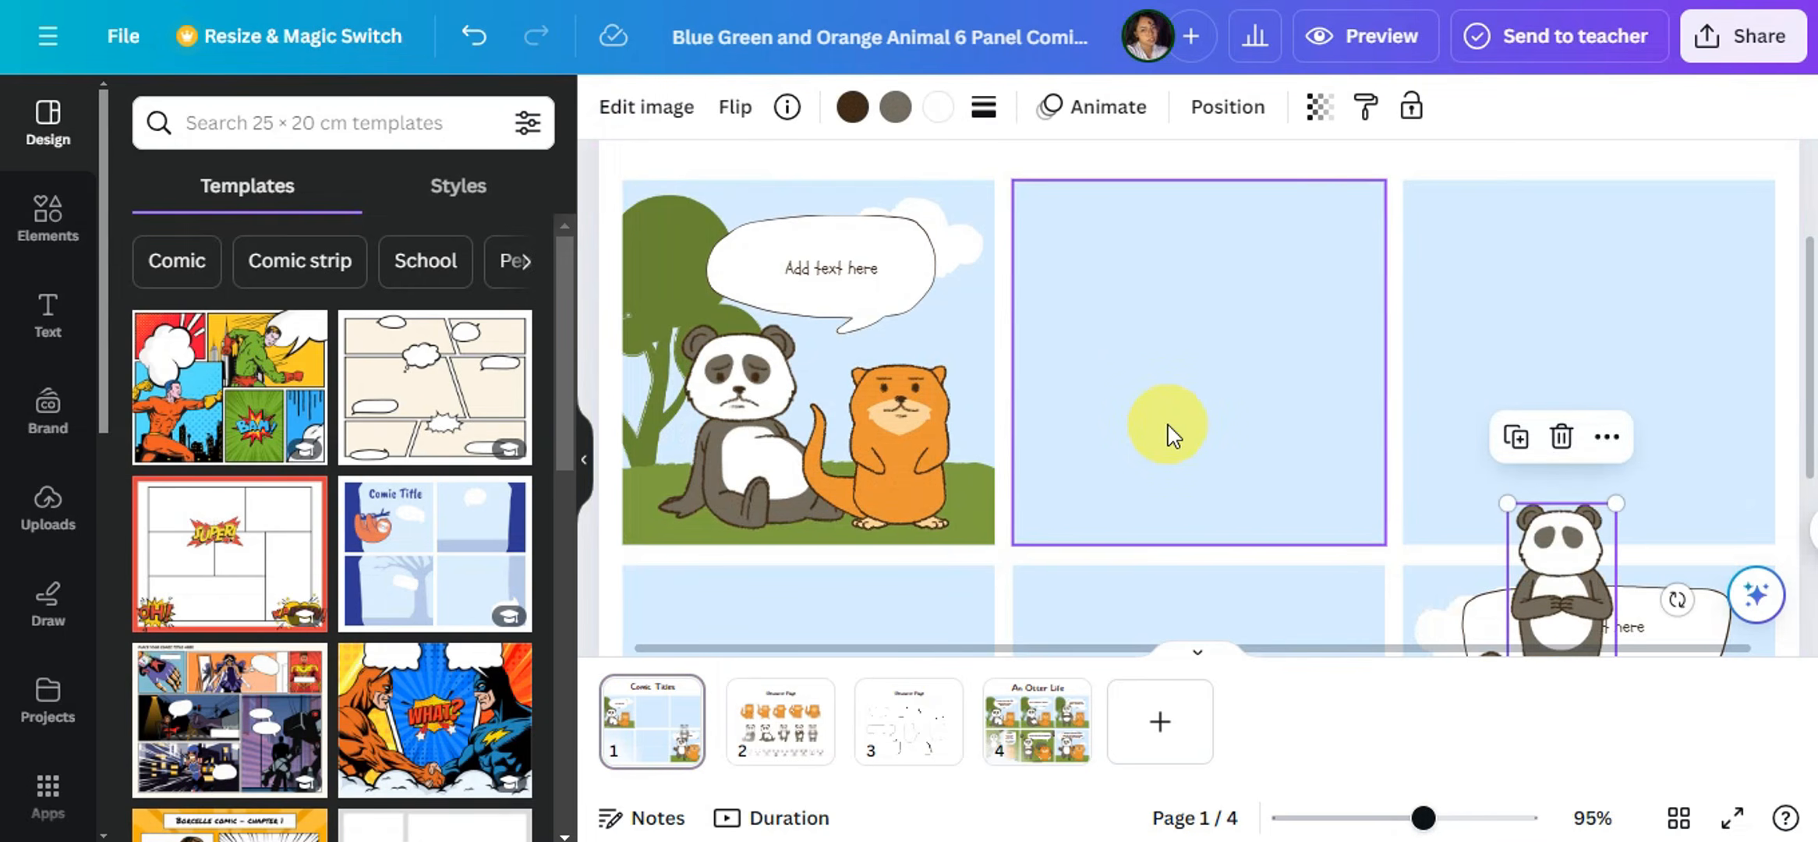
Move the pasted panda into the middle panel of the first row and enlarge it to nearly the panel's height.
left_click_drag(1548, 570, 1110, 427)
left_click_drag(1182, 364, 1290, 252)
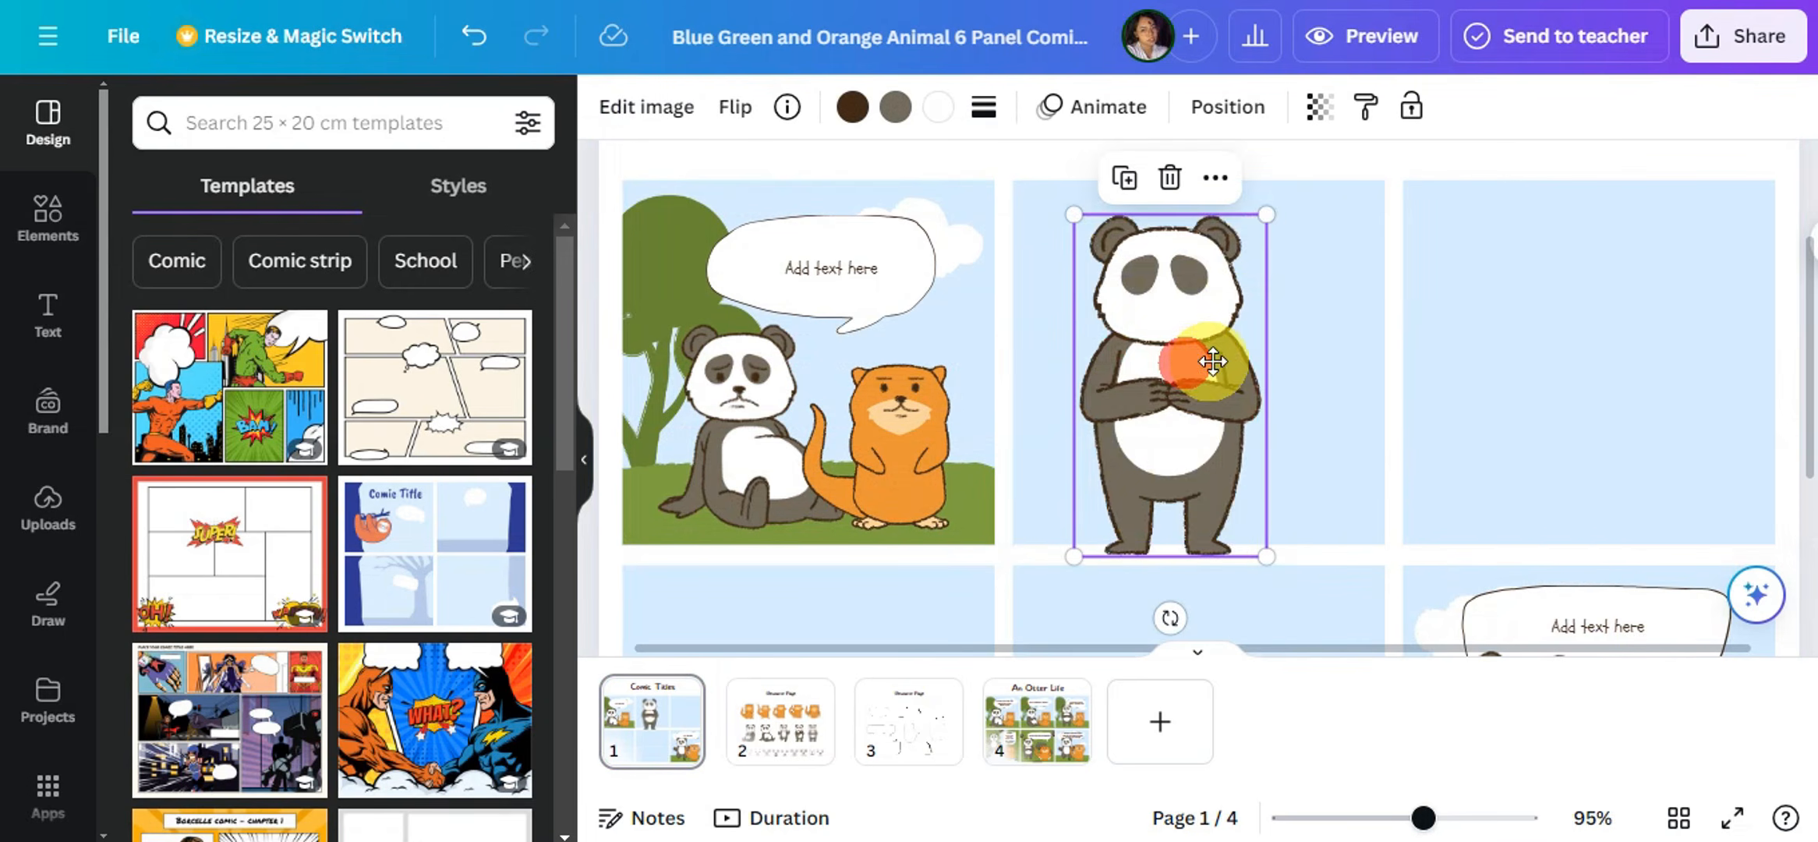
left_click_drag(1198, 357, 1211, 357)
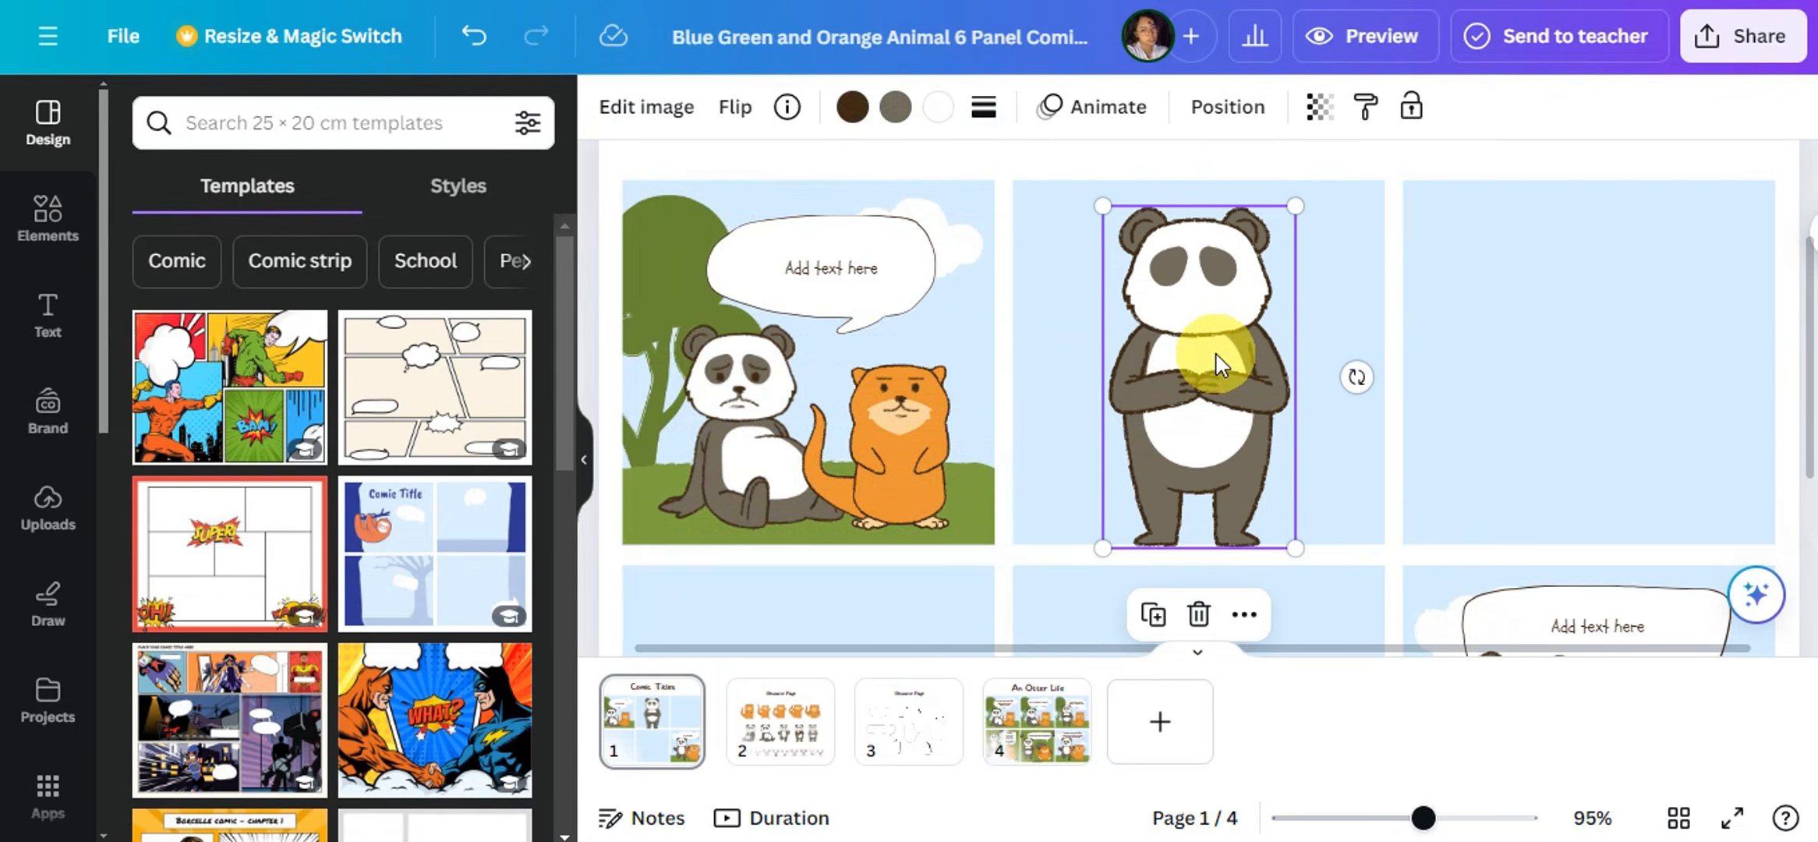
Copy the eighth expression, a frowning face, from the page 2 resources and place it on the second panel's panda.
left_click(782, 755)
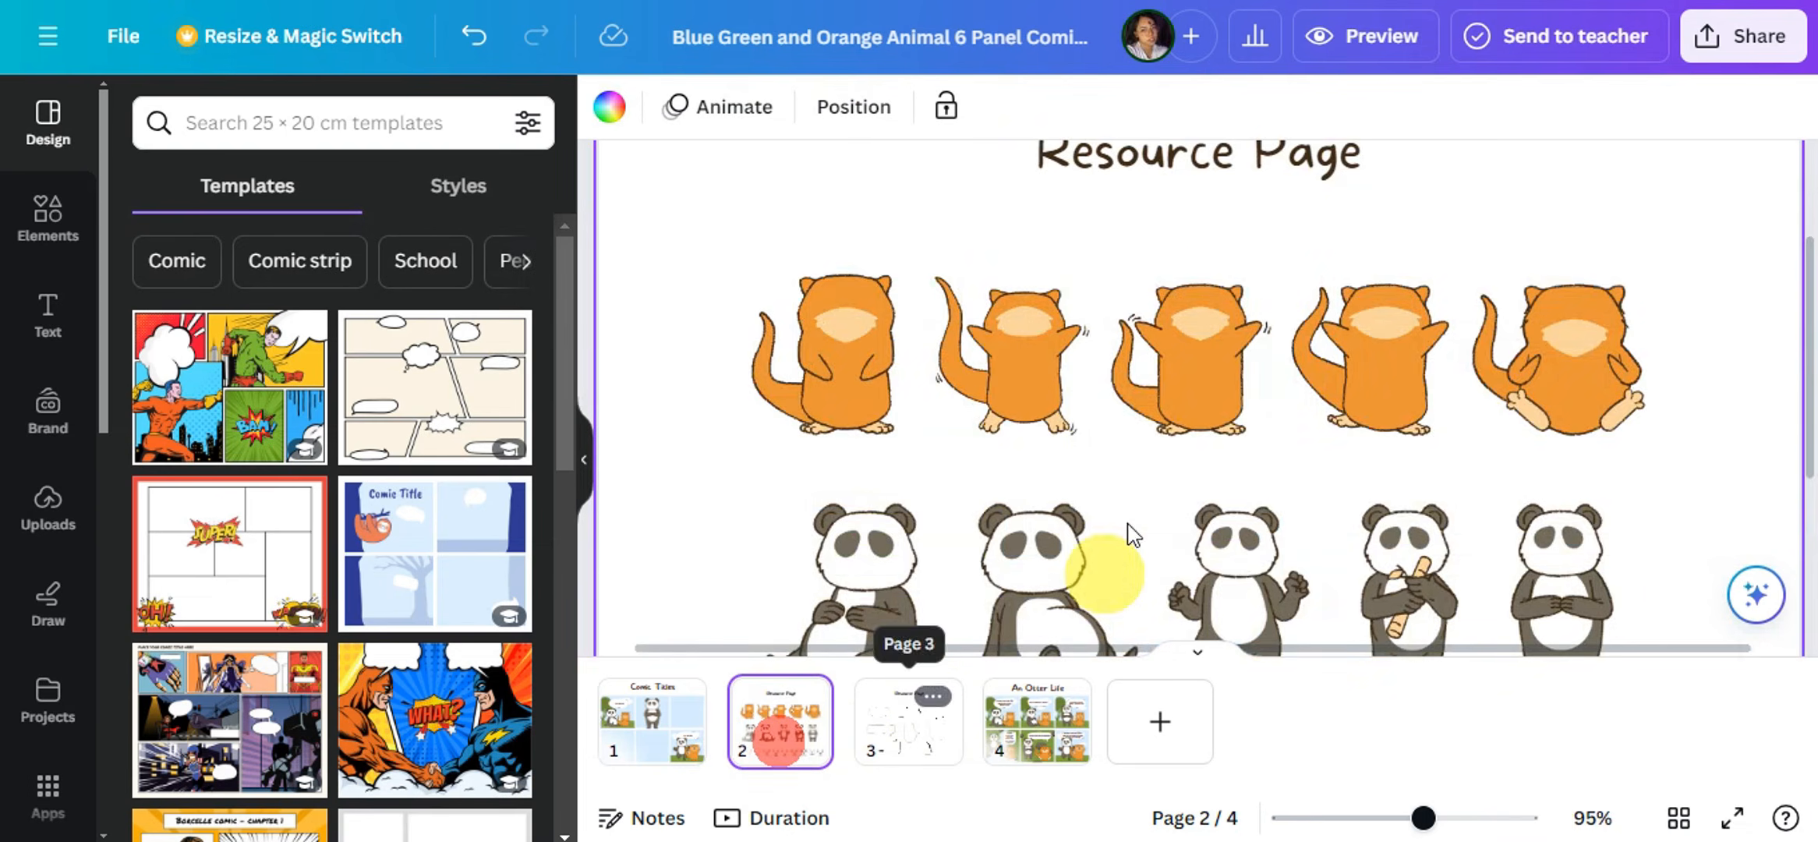
scroll(1111, 425, "down", 3)
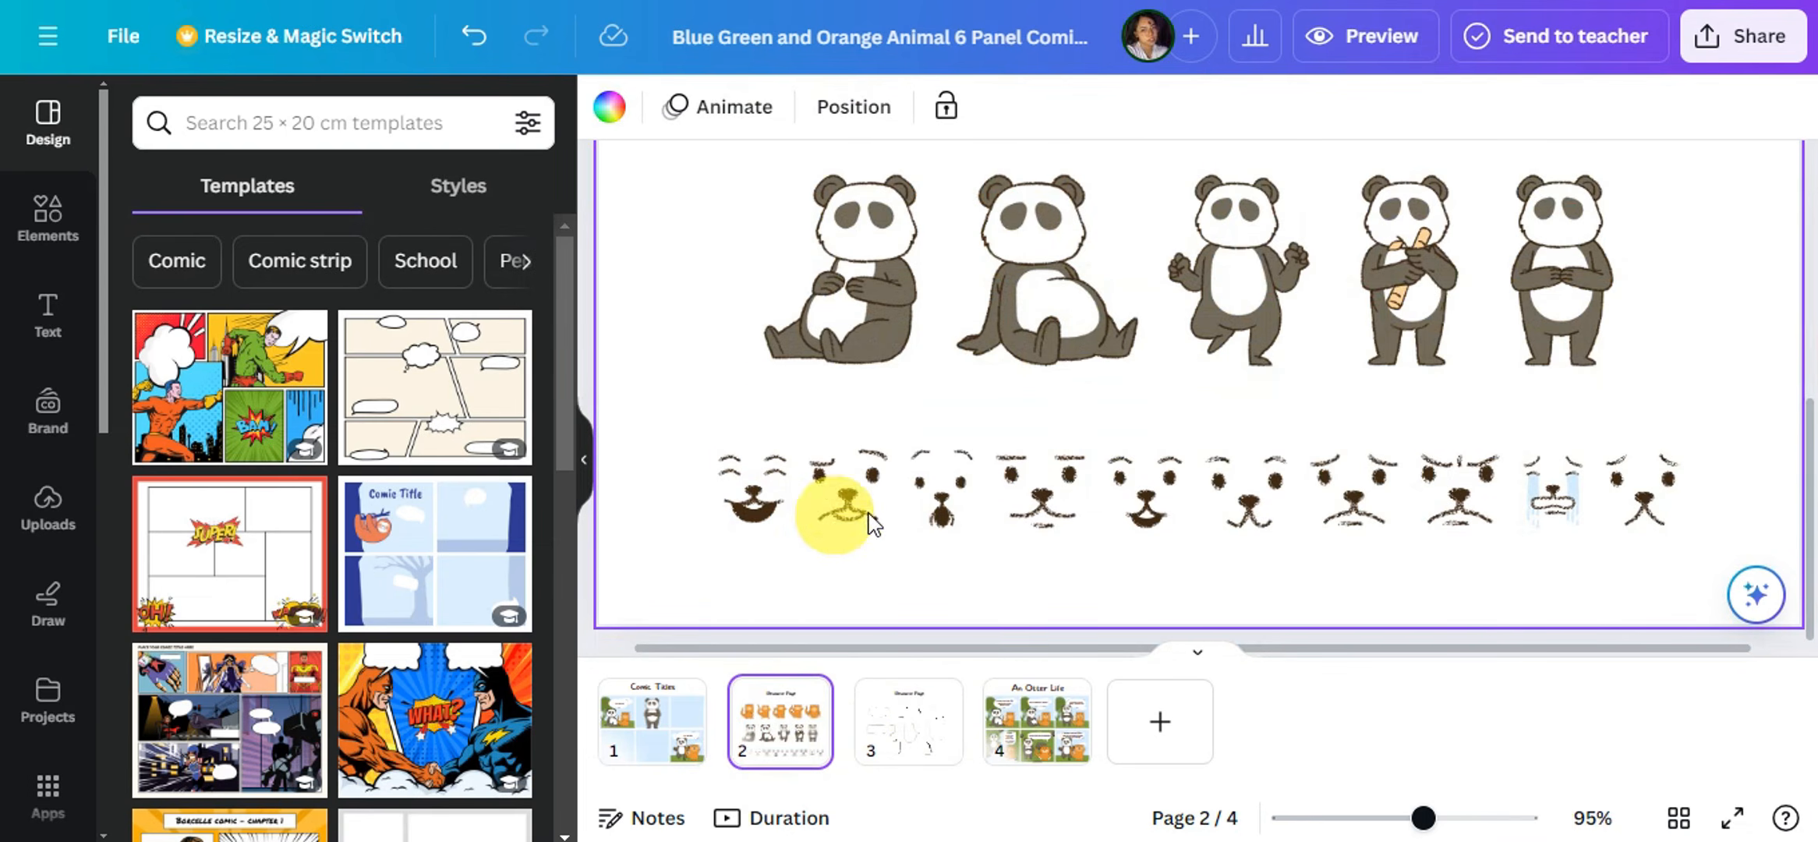
left_click(1479, 497)
left_click(1505, 387)
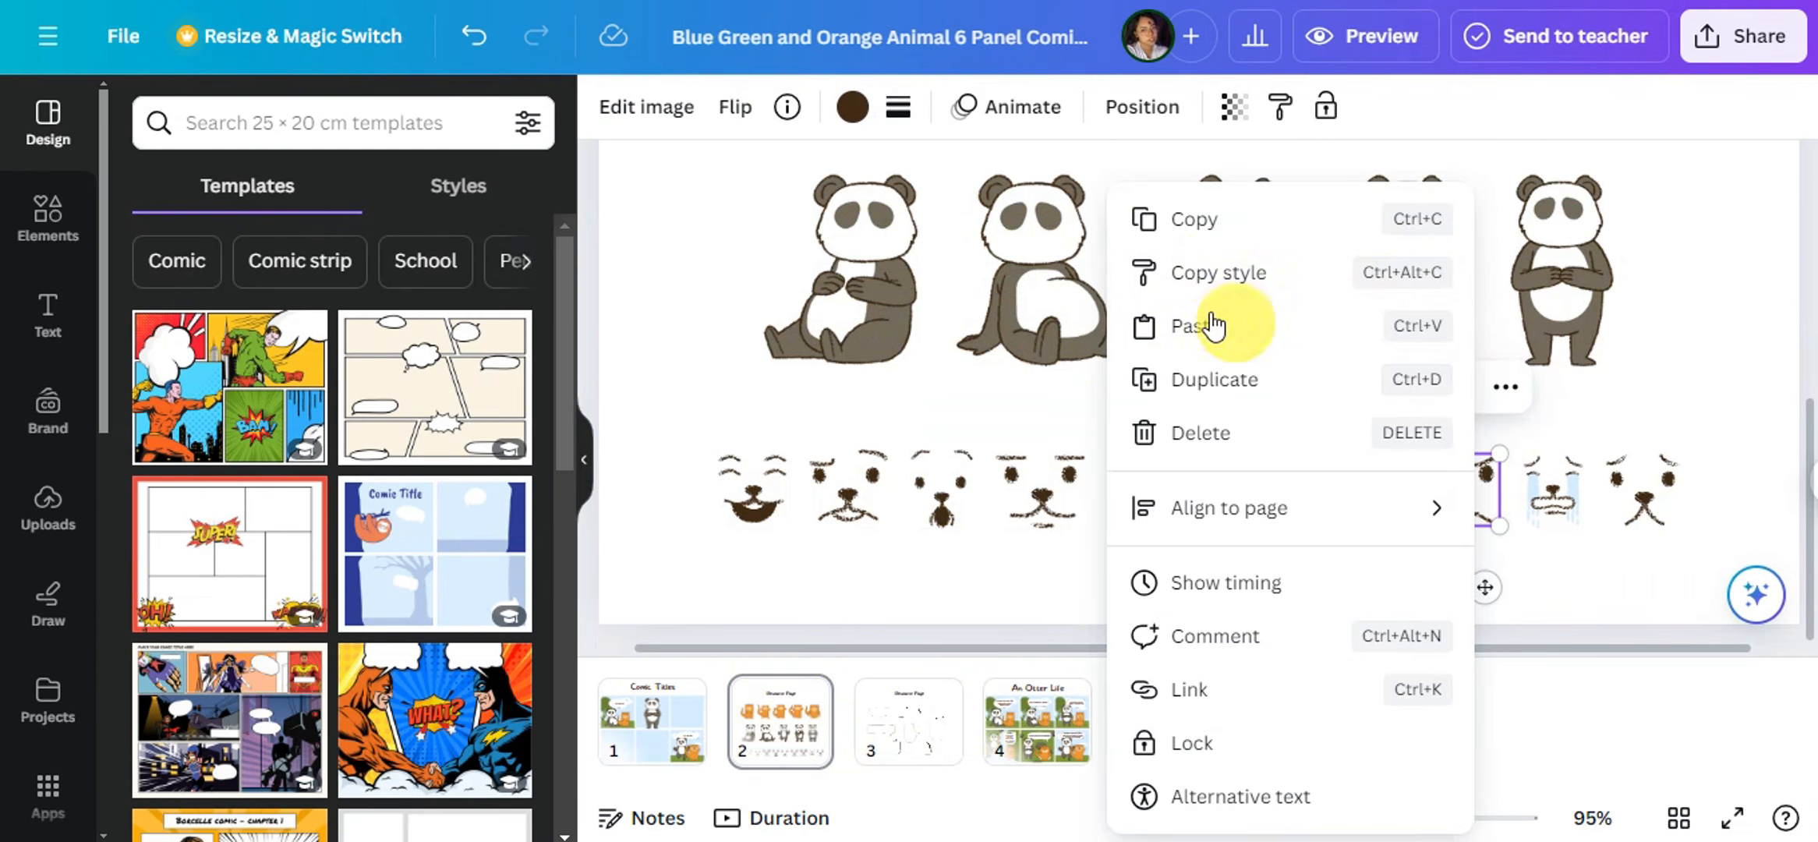
left_click(1204, 261)
left_click(622, 719)
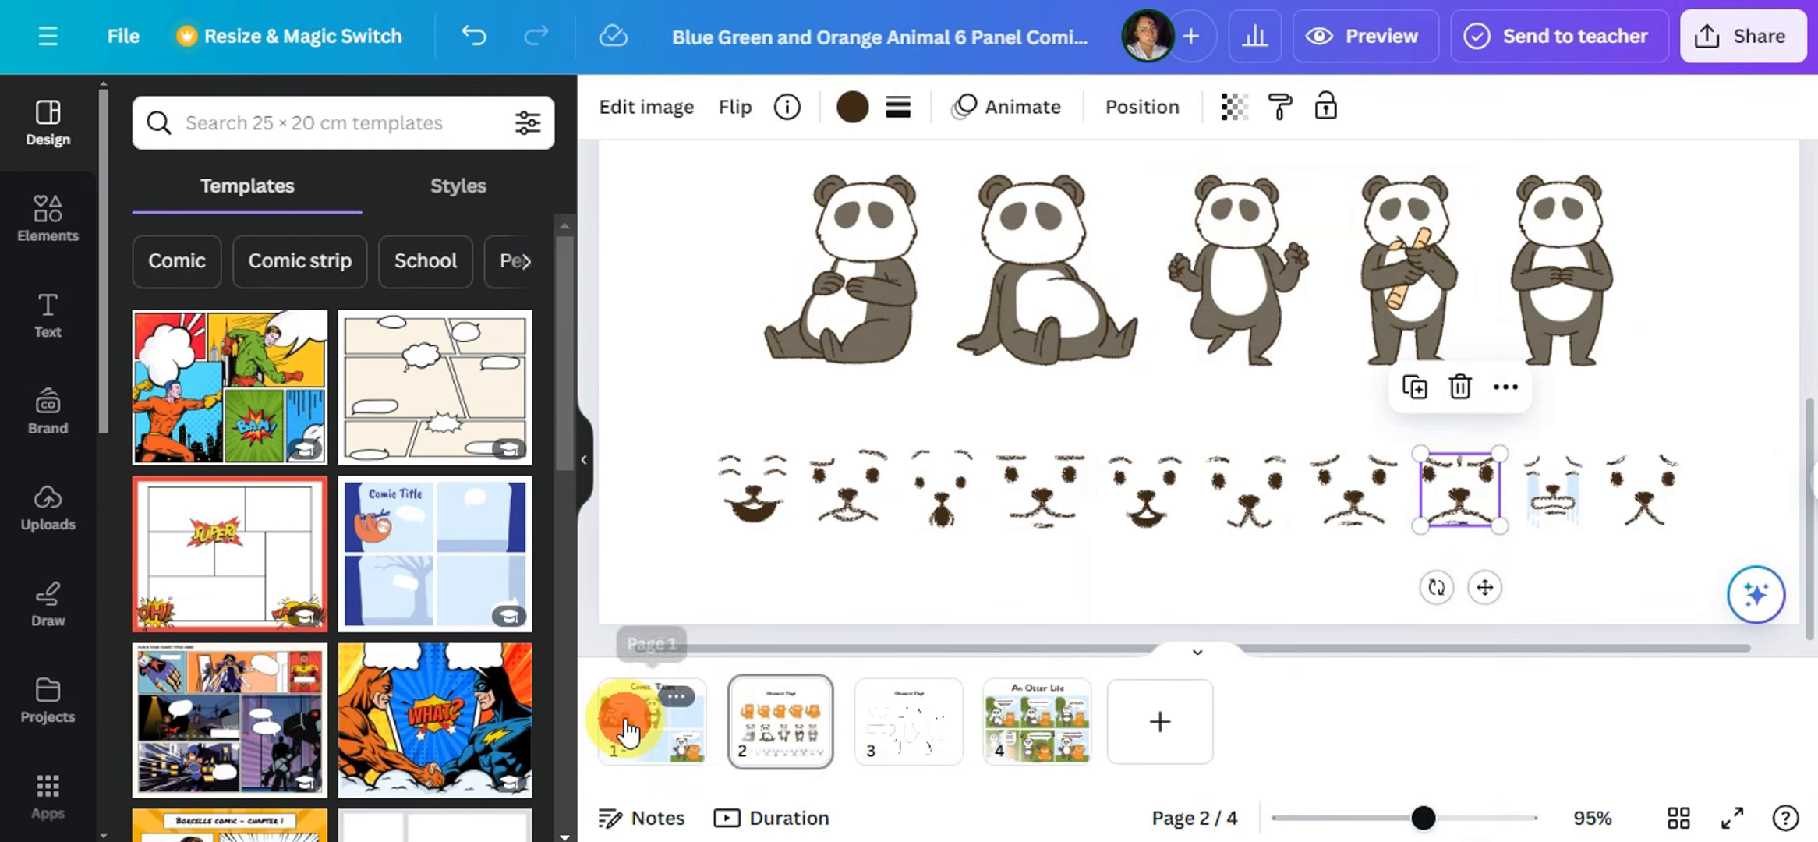
scroll(1130, 405, "up", 5)
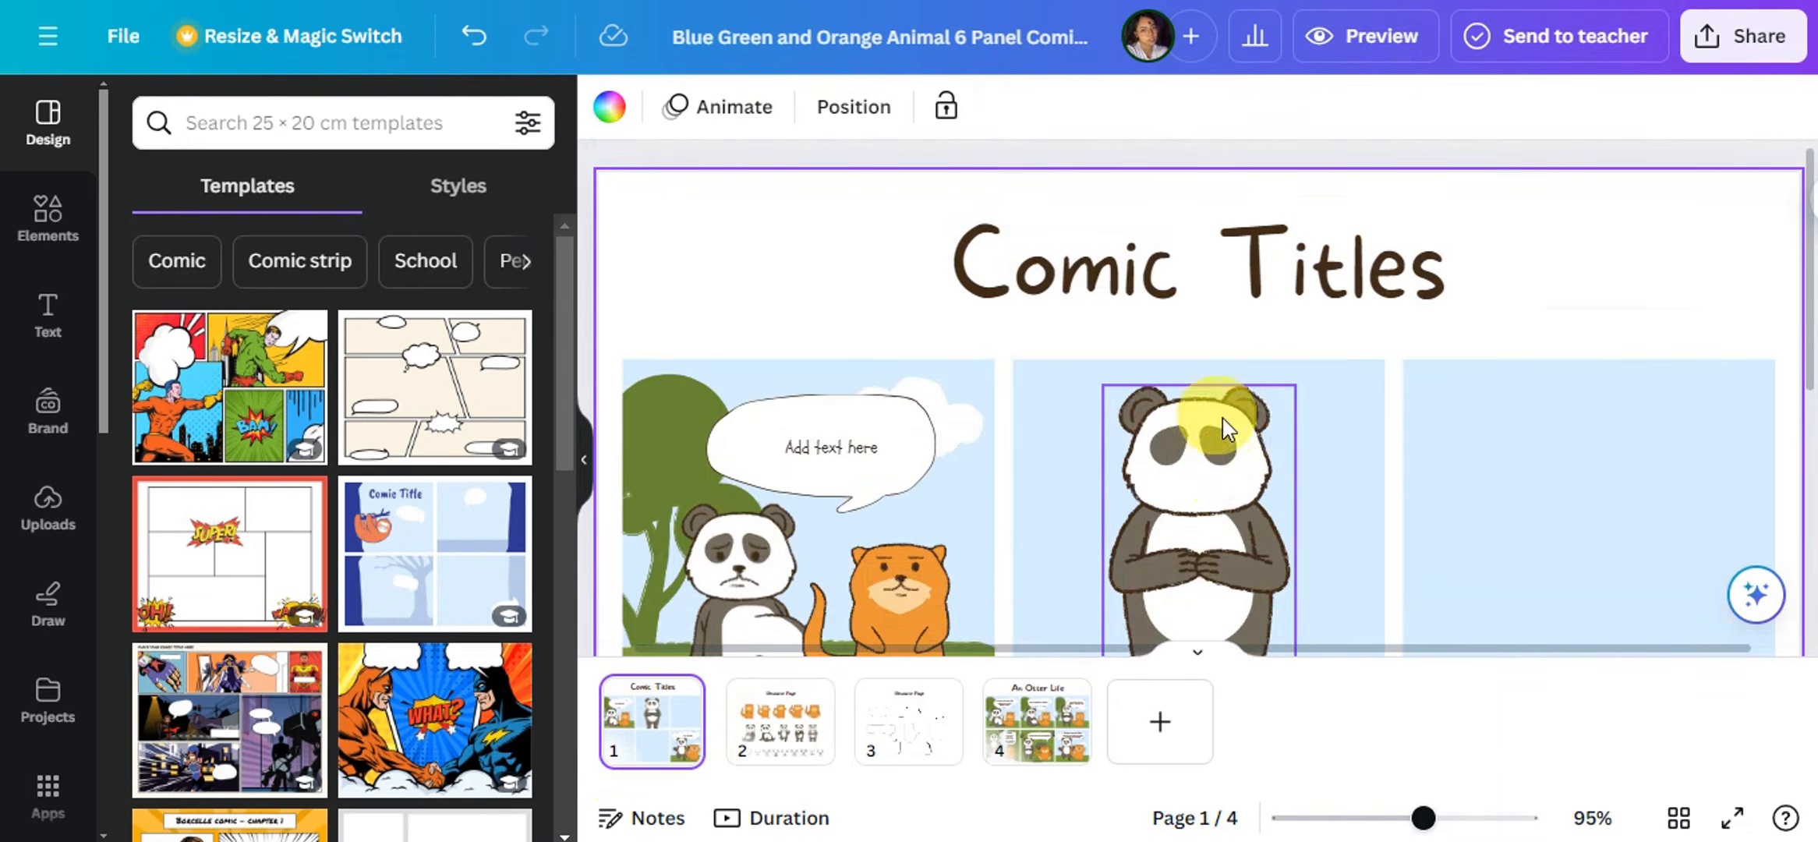
left_click(1230, 485)
key("ctrl+v")
left_click_drag(1201, 312, 1257, 424)
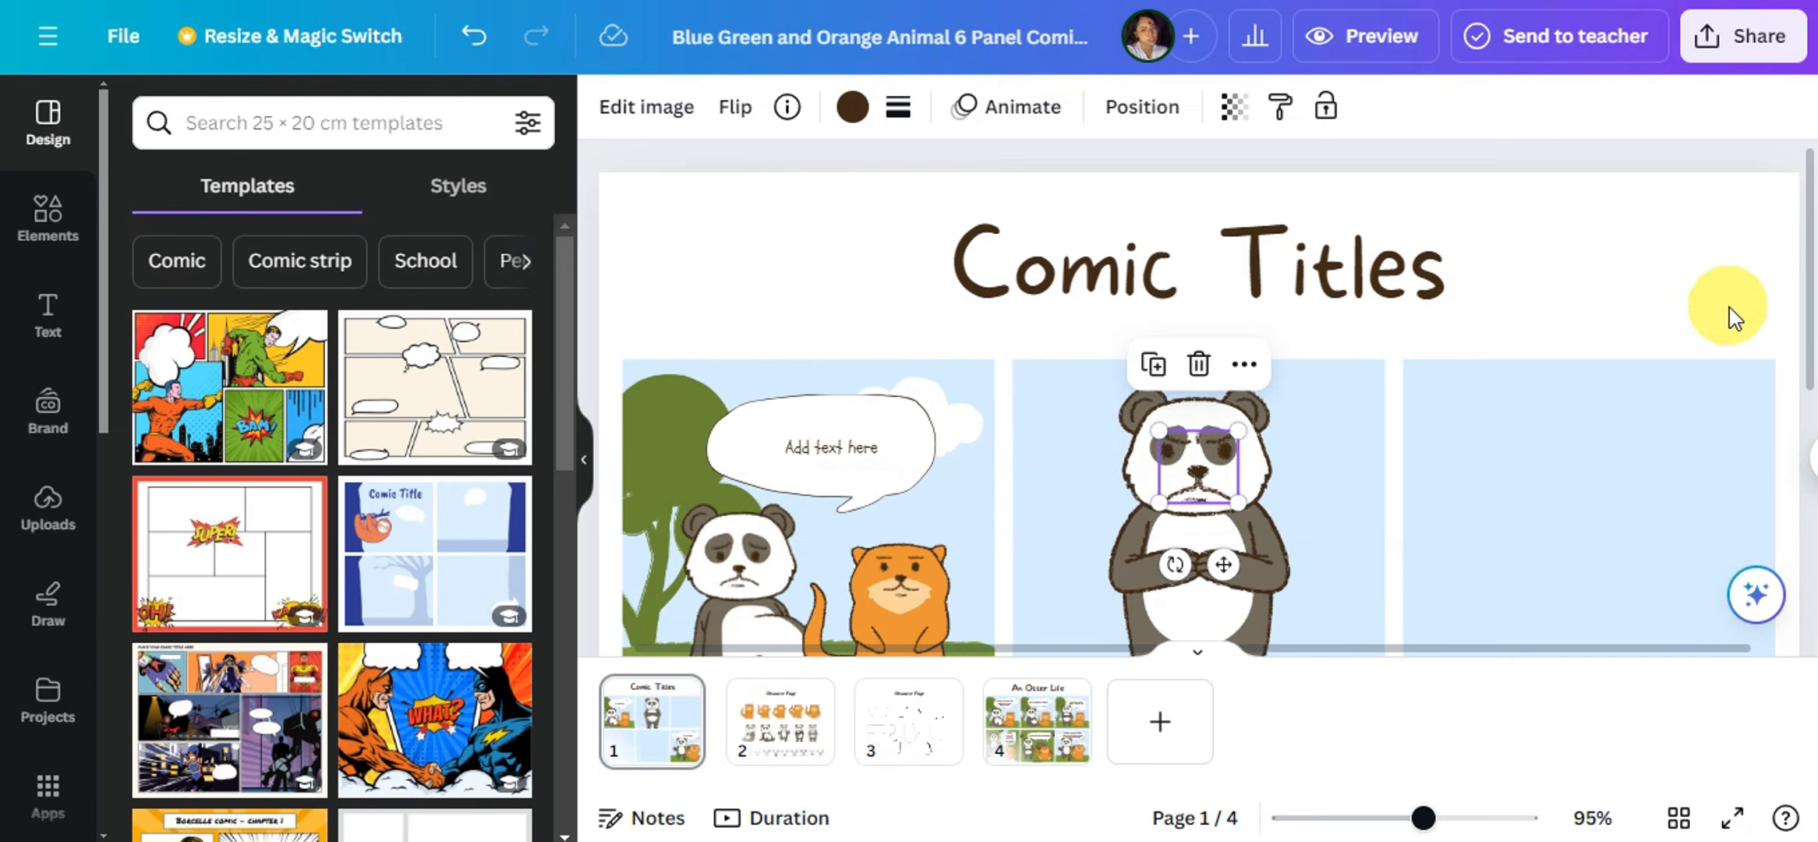
Duplicate the first panel's speech bubble and place the copy tilted beside the head of the second panel's panda.
scroll(1645, 366, "down", 3)
scroll(1637, 390, "up", 2)
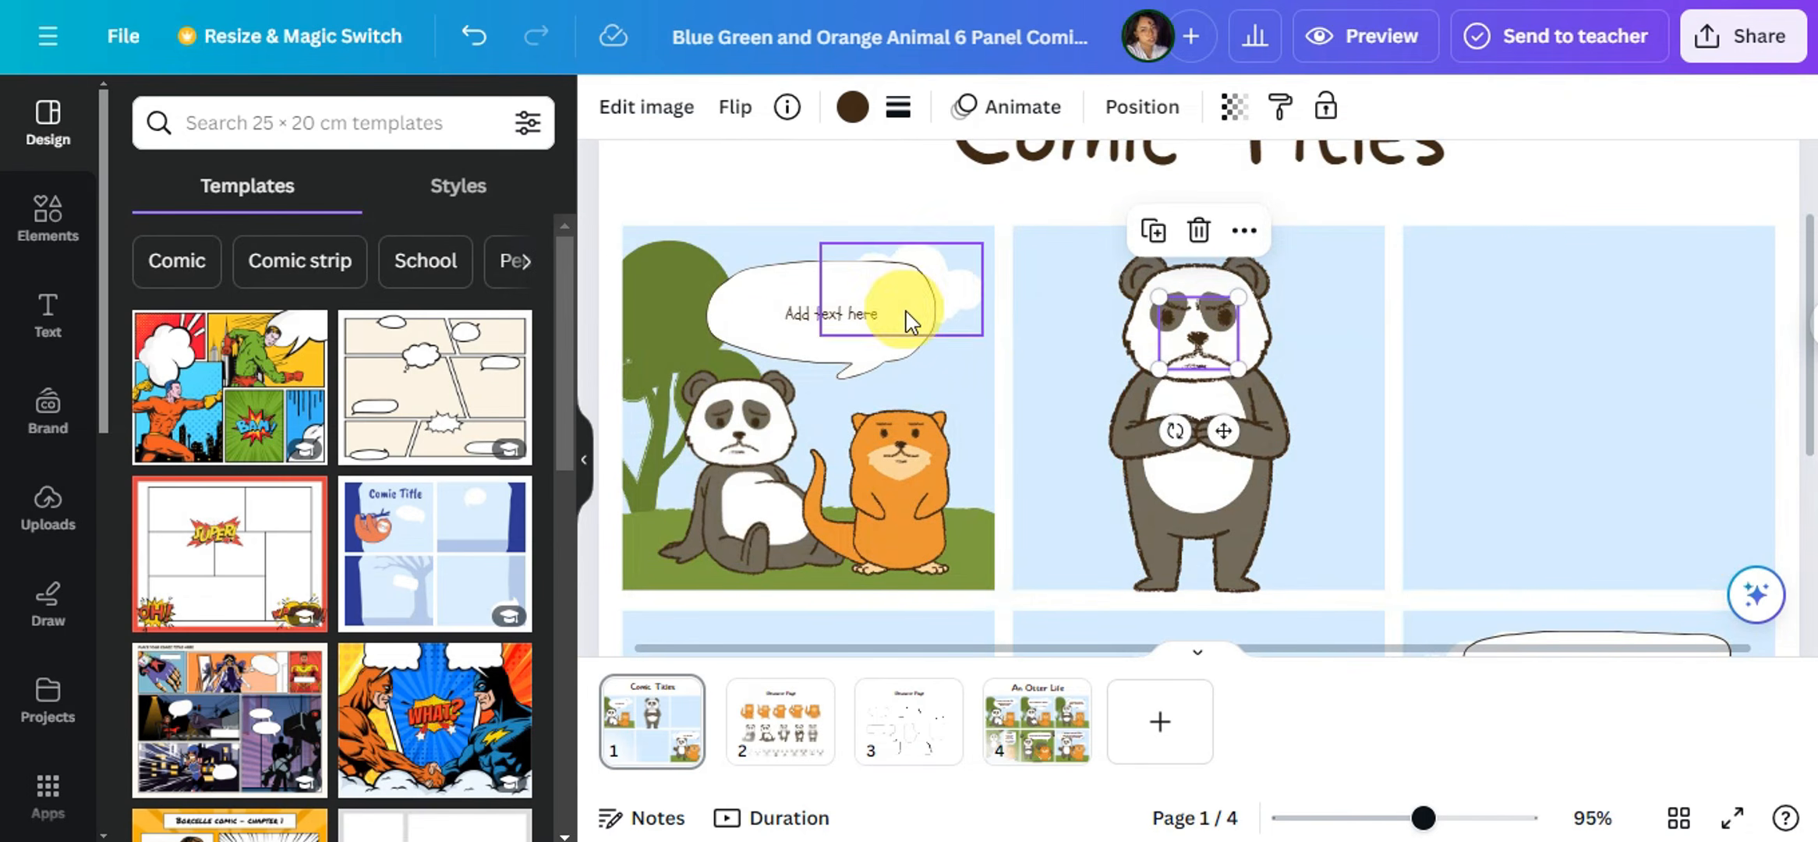
left_click(811, 284)
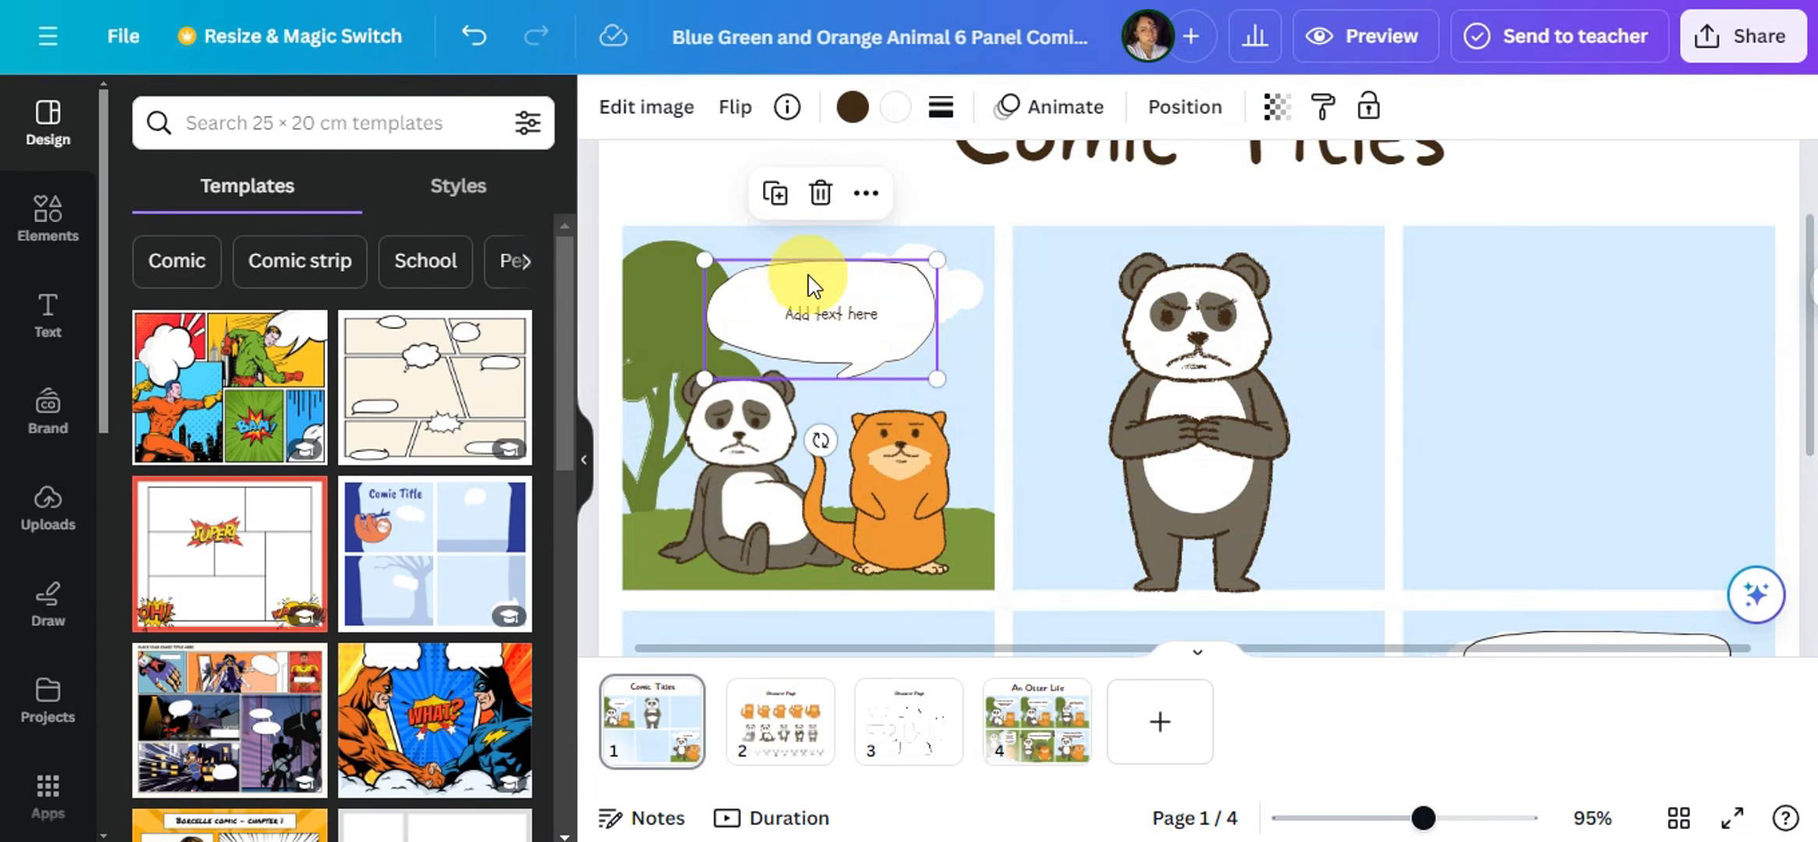
key("ctrl+d")
left_click_drag(918, 354, 1364, 236)
left_click_drag(1493, 238, 1360, 270)
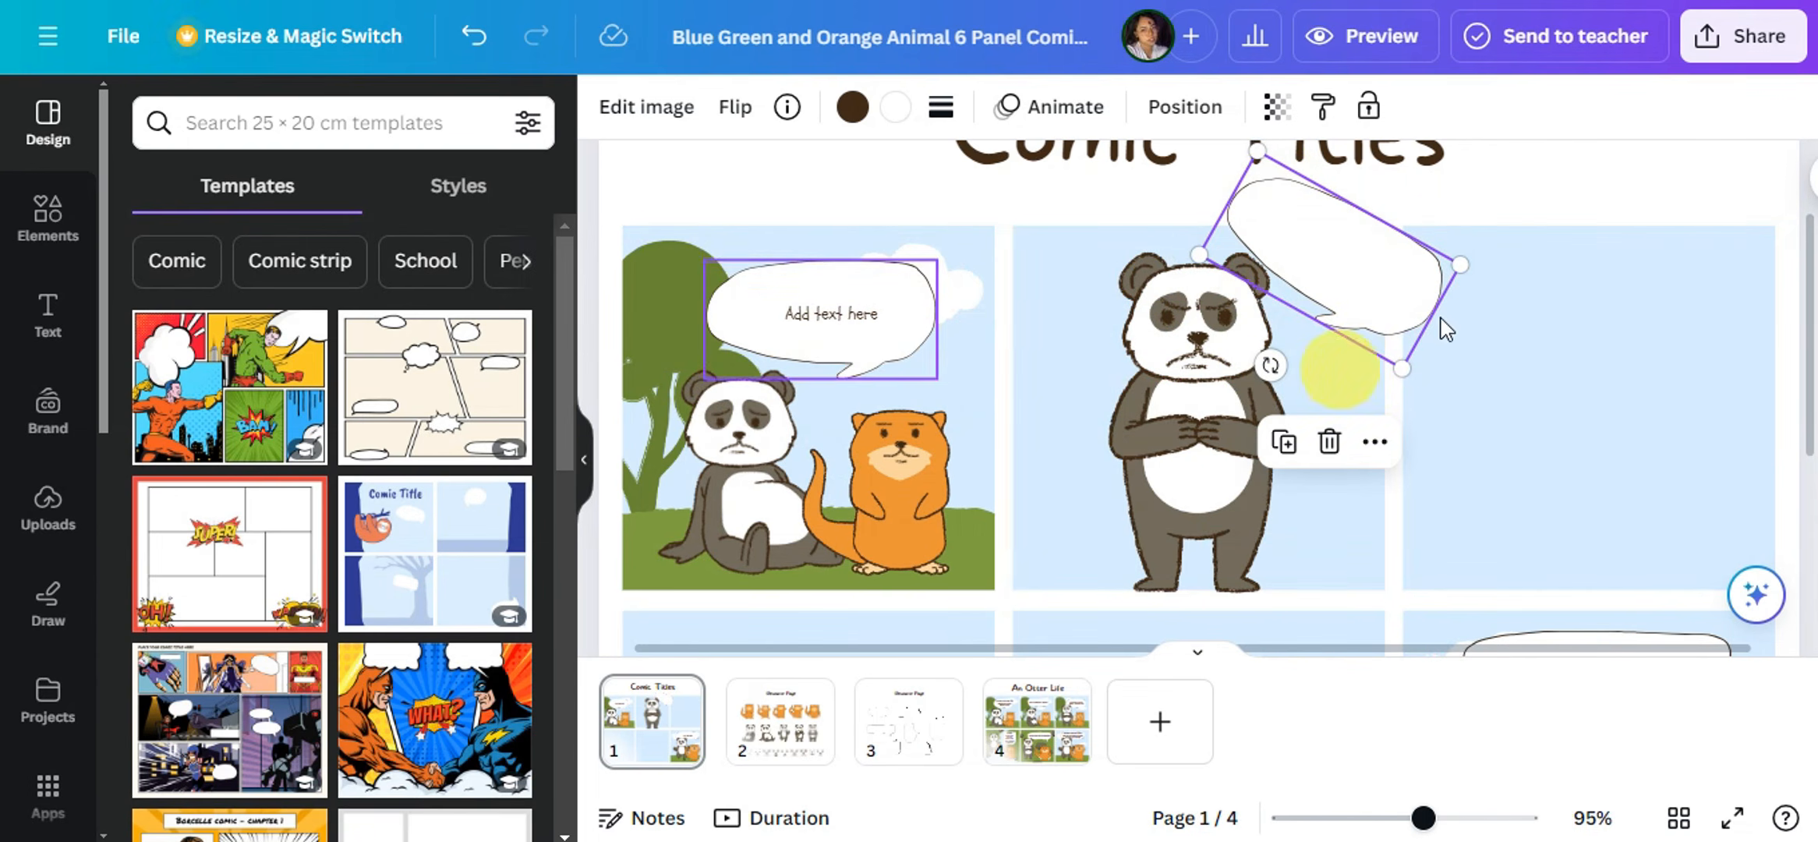
Copy the third speech bubble in the first row of the page 3 resources and paste it above the second panel's panda on page 1.
scroll(925, 580, "down", 2)
left_click(912, 744)
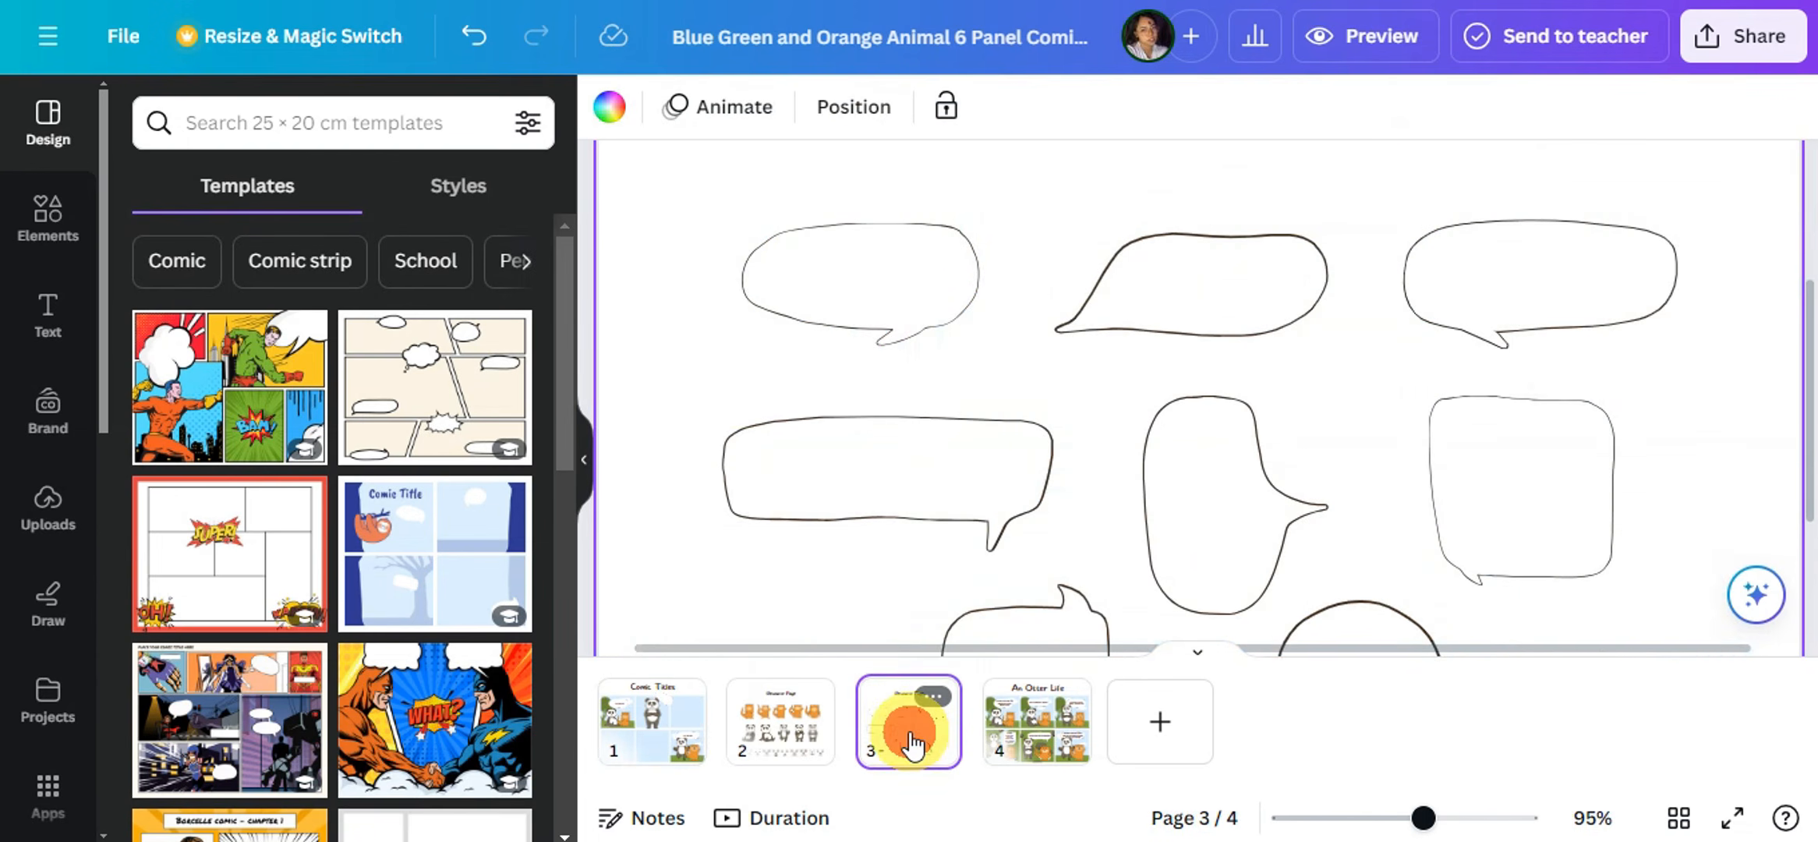
scroll(1080, 459, "down", 1)
scroll(1244, 449, "down", 4)
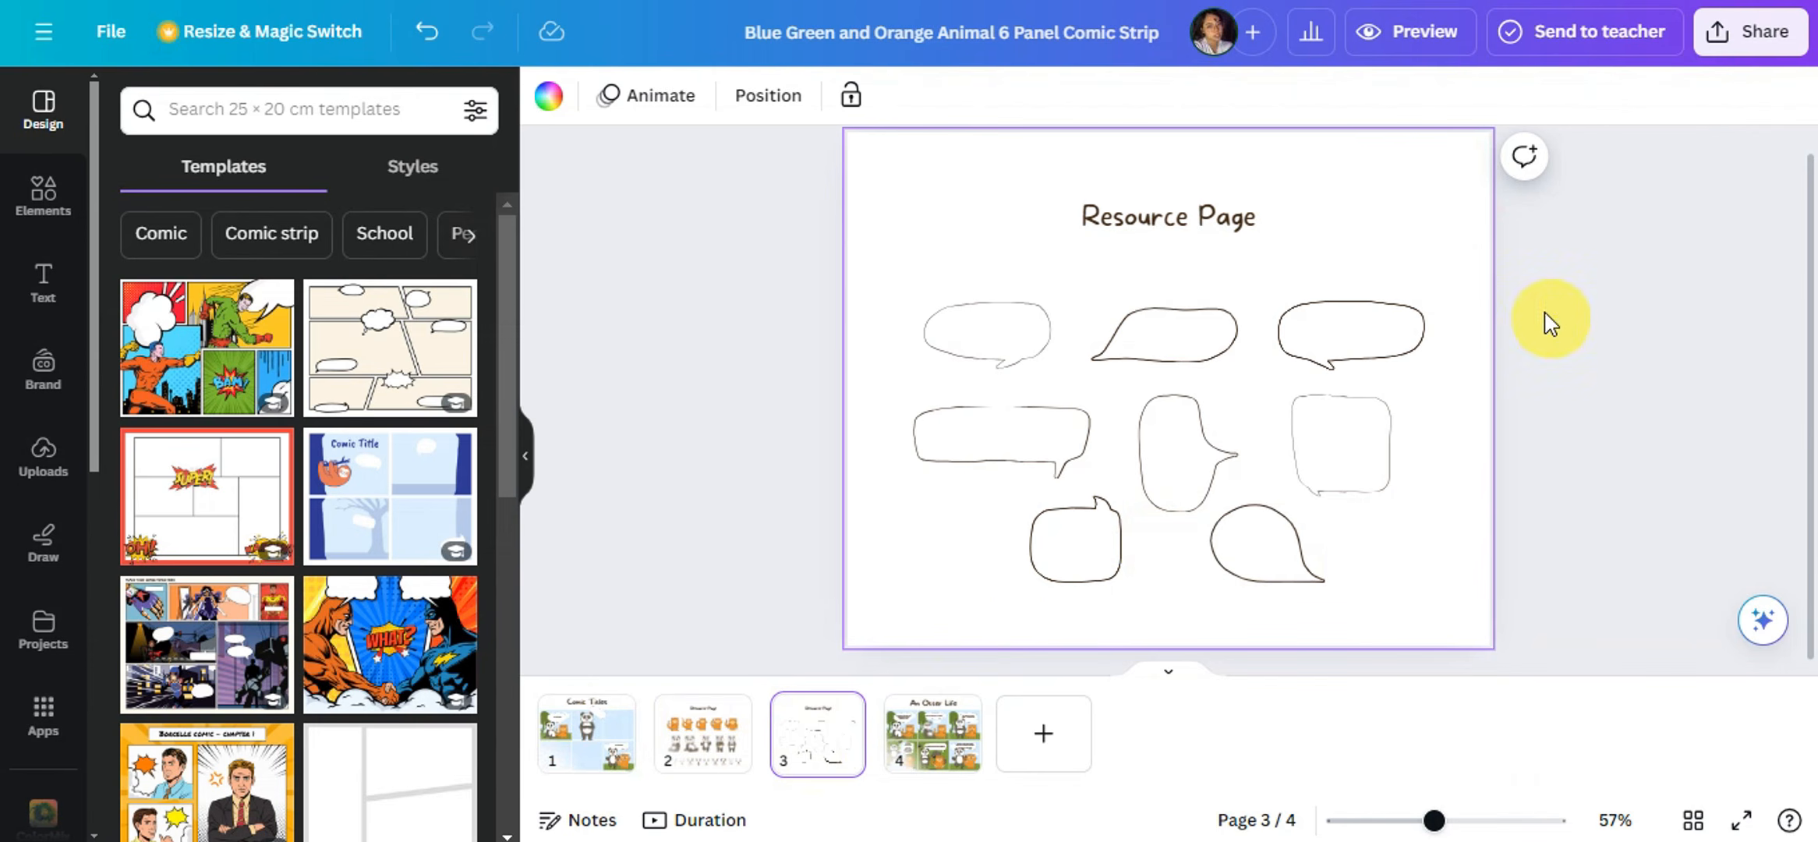
right_click(1352, 336)
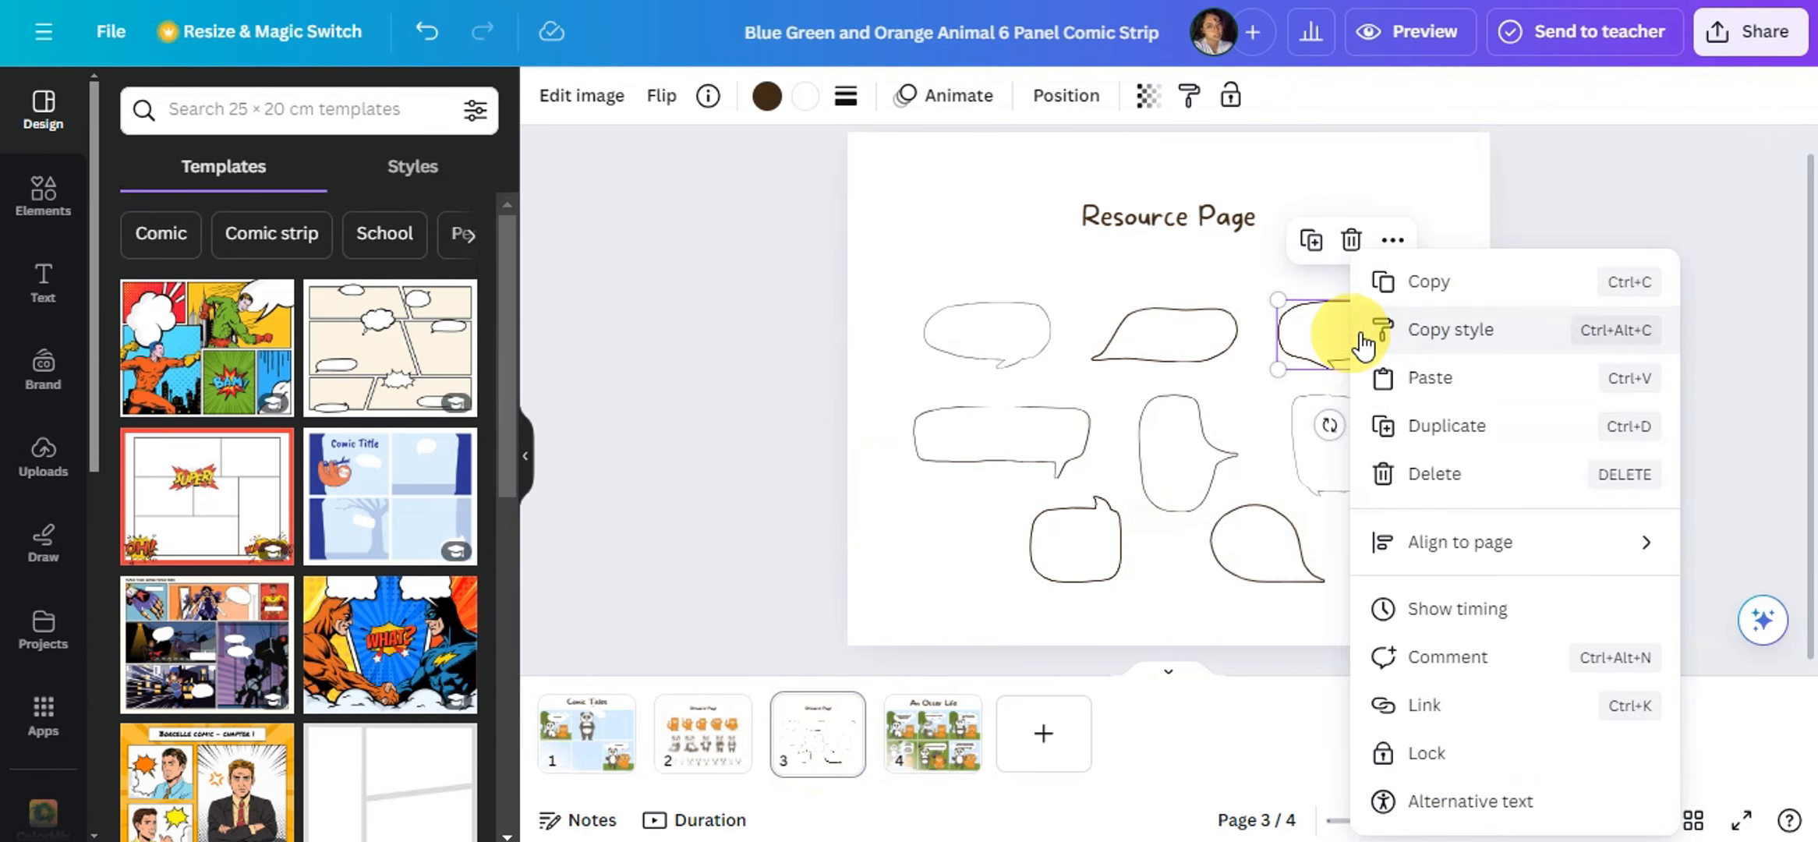
left_click(1411, 282)
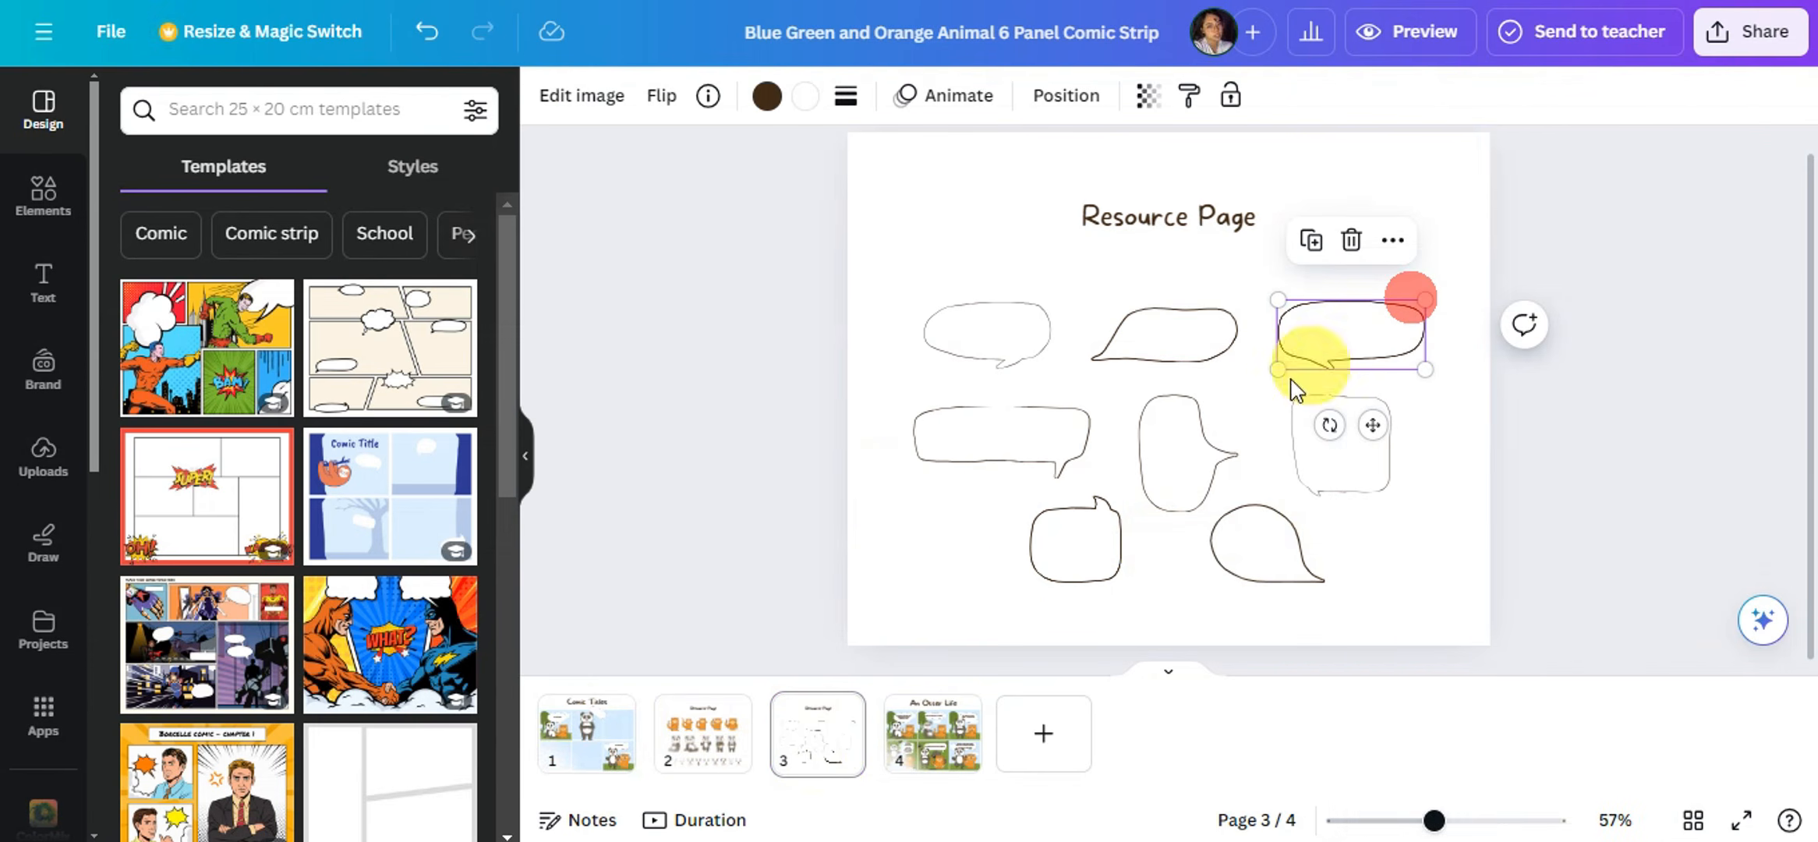
left_click(584, 754)
right_click(1107, 507)
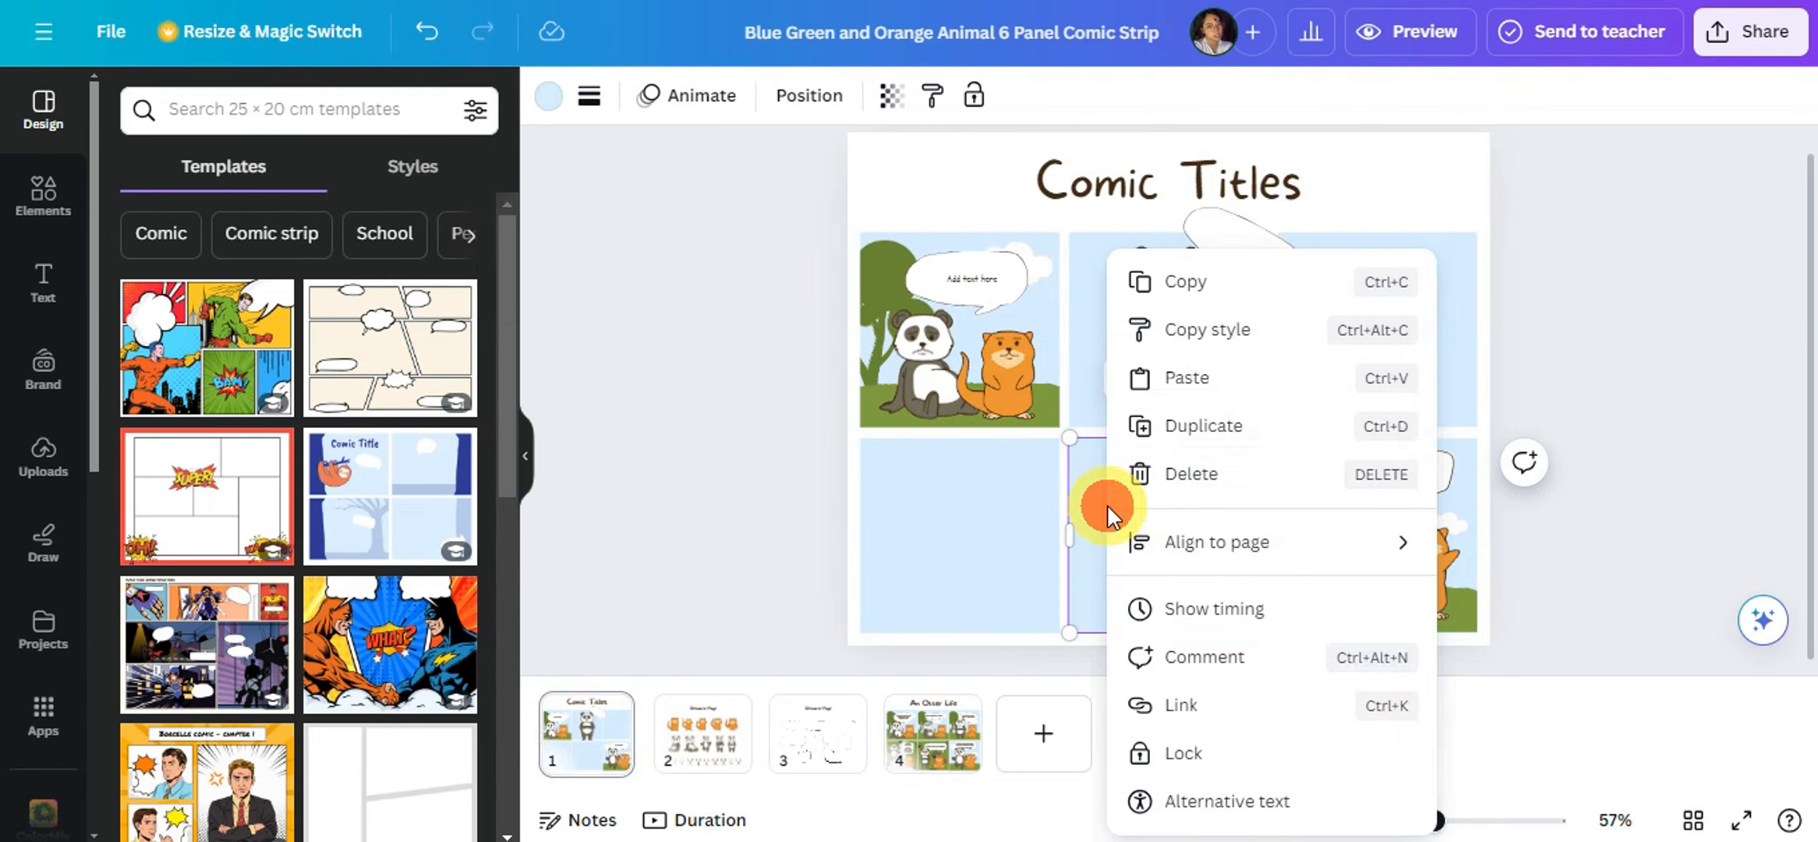
left_click(1197, 378)
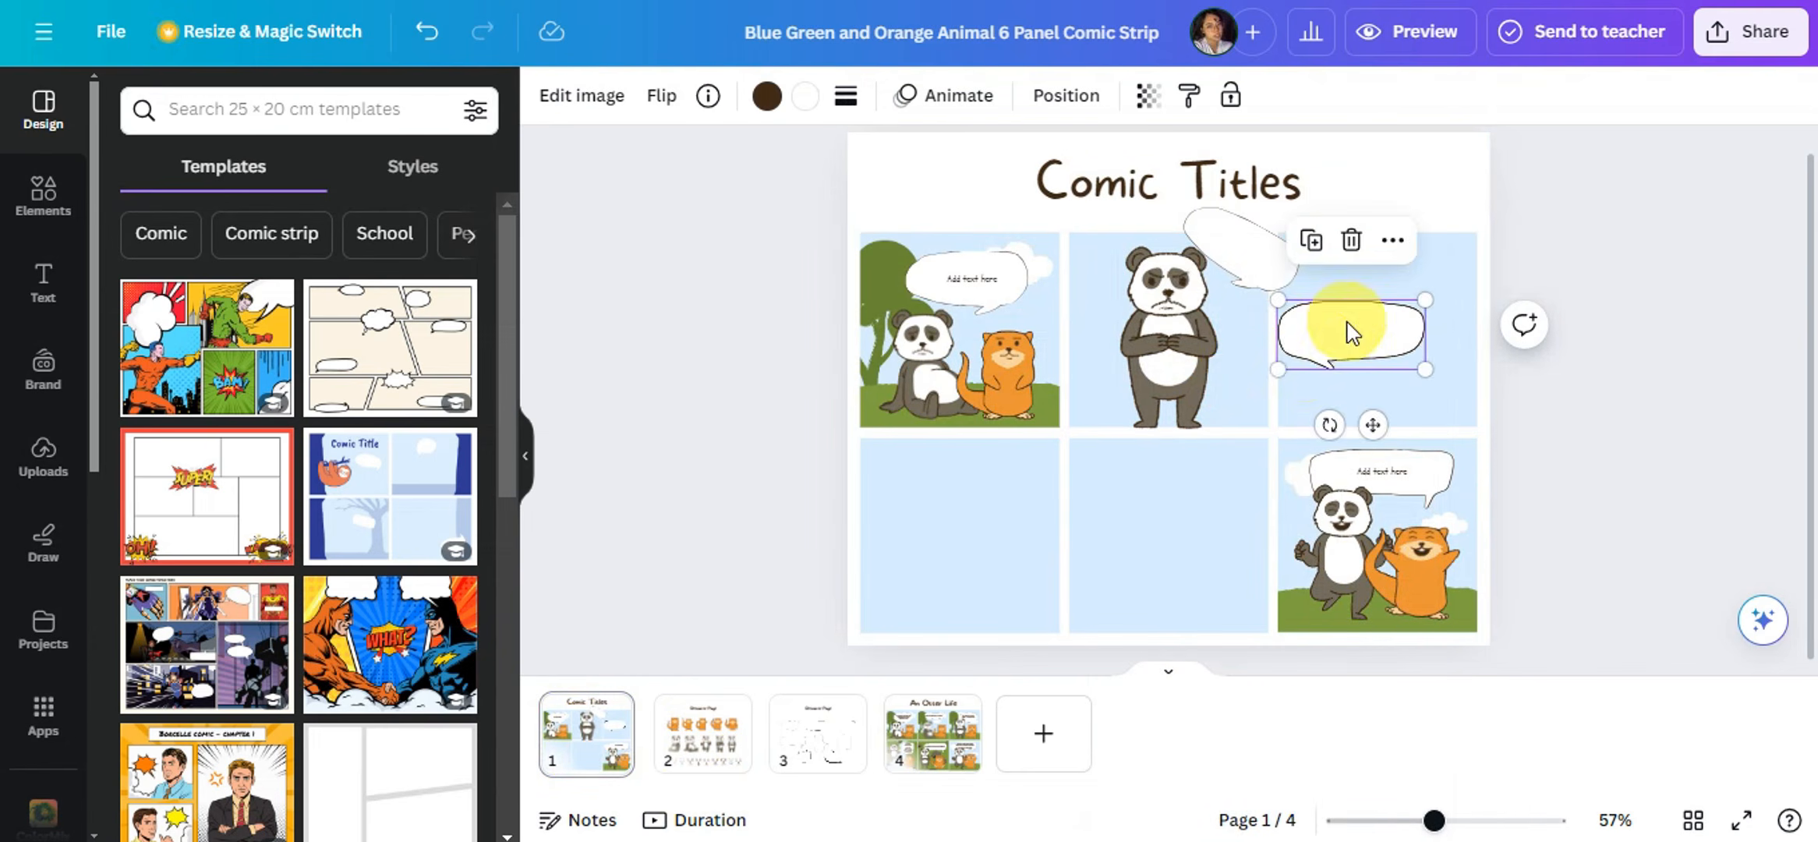
left_click_drag(1351, 331, 1127, 222)
Delete the tilted speech bubble beside the second panel's panda.
left_click(1275, 266)
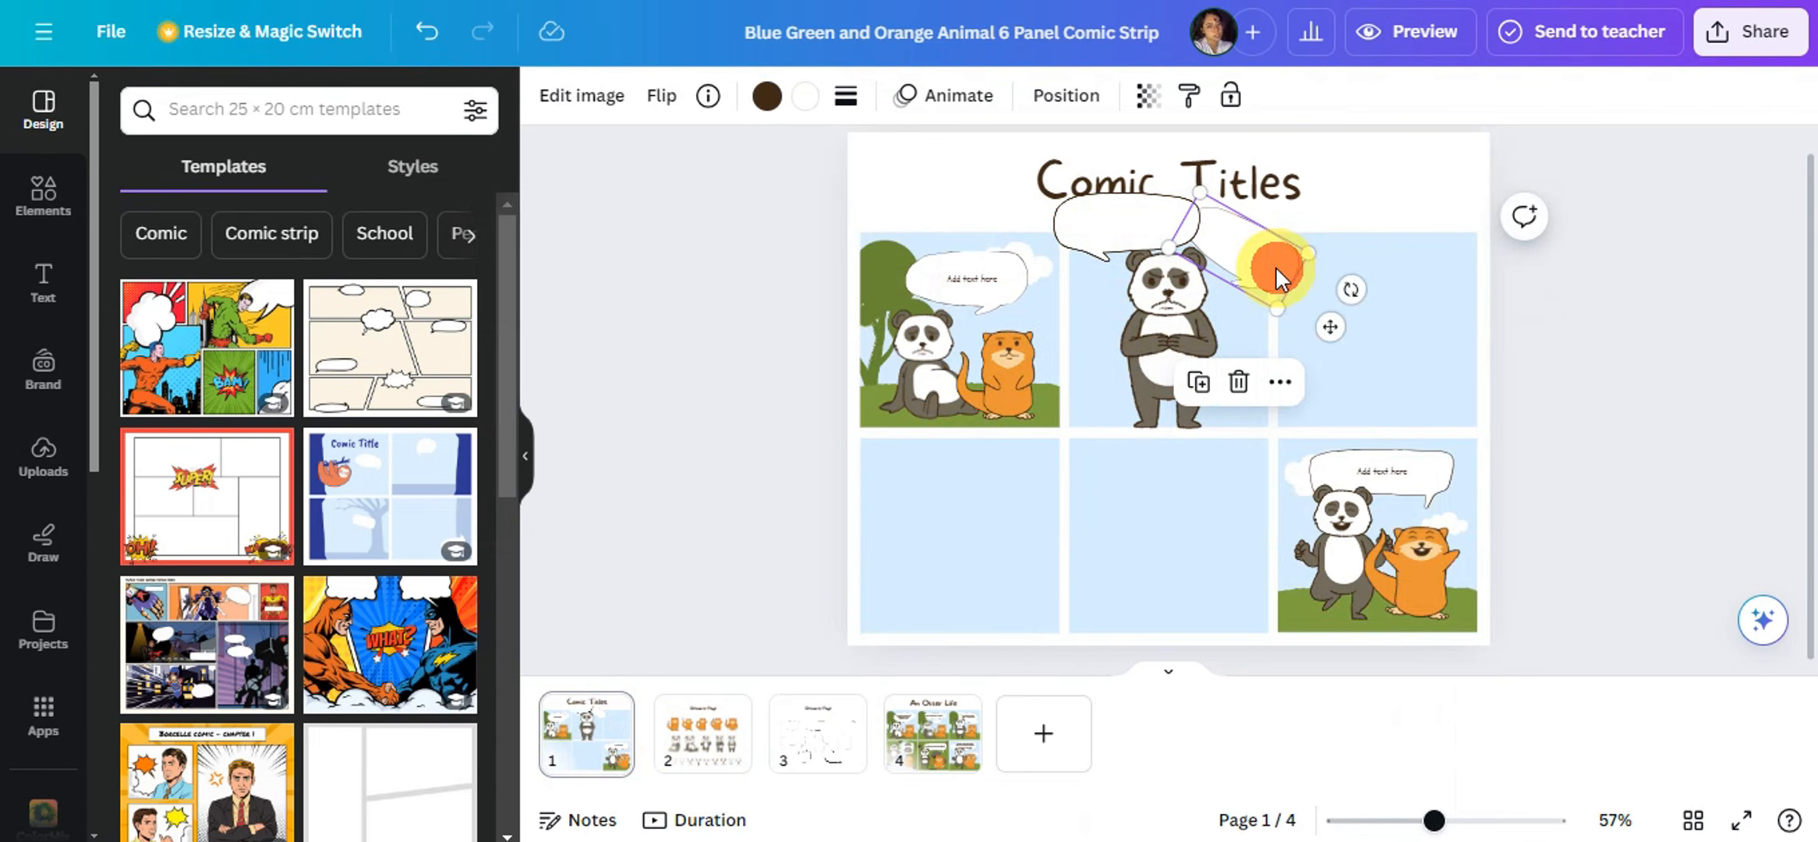
right_click(1275, 265)
left_click(1346, 420)
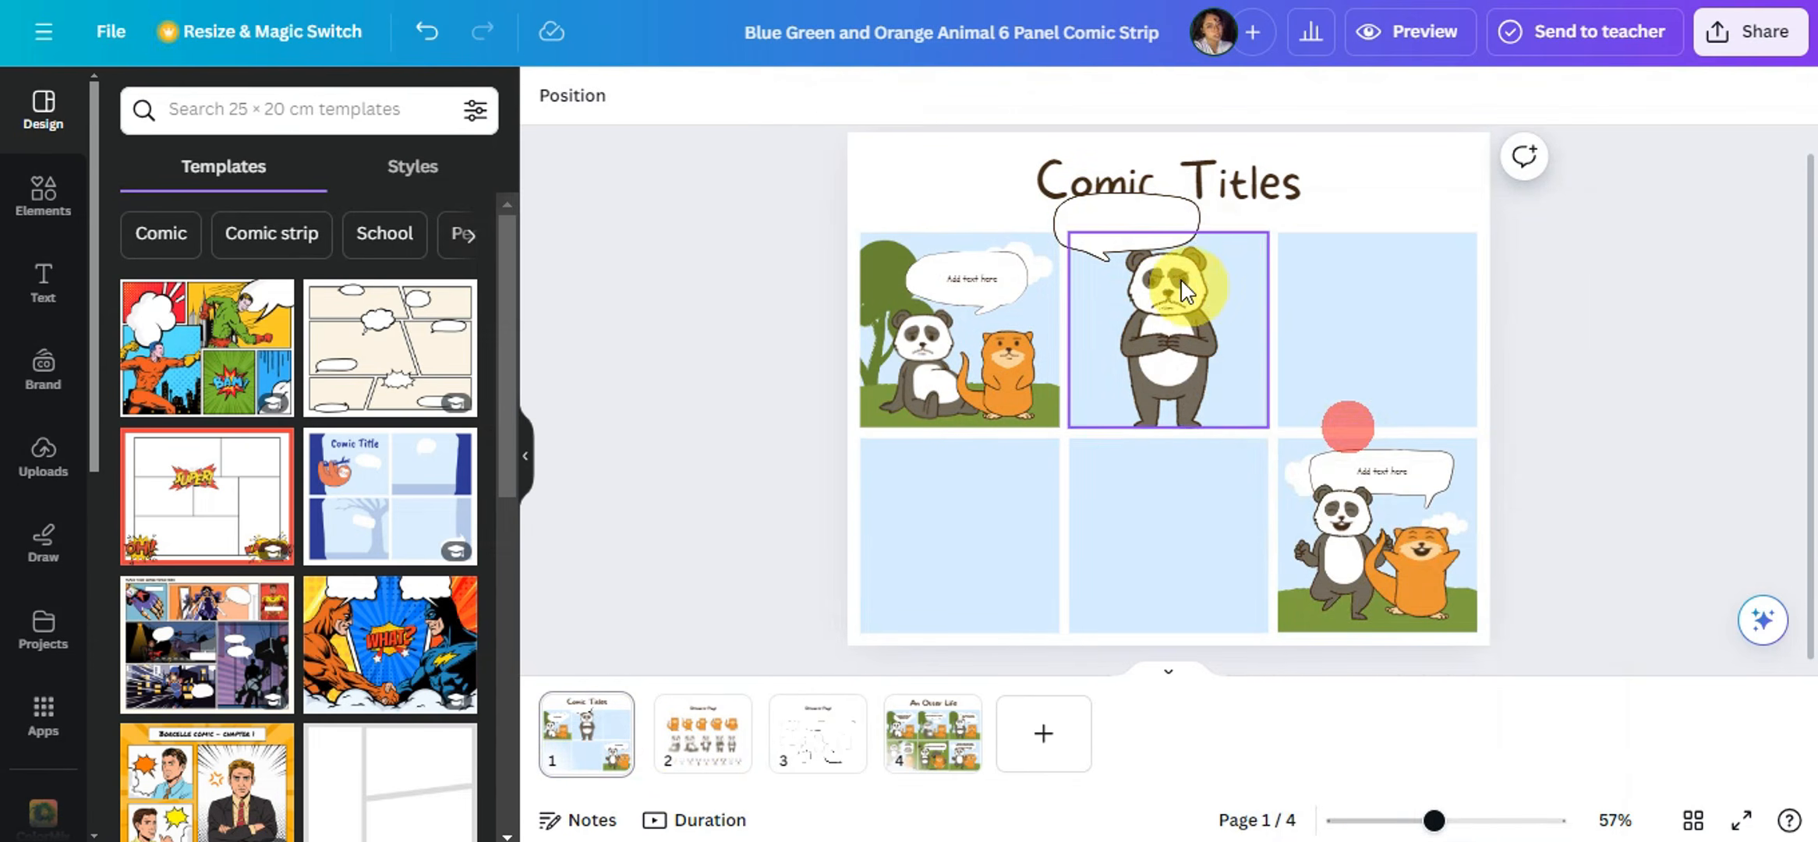
Shrink the second panel's panda slightly, realign its face and reposition the speech bubble just above its head.
left_click(1198, 278)
left_click_drag(1222, 246, 1177, 298)
left_click(1184, 284)
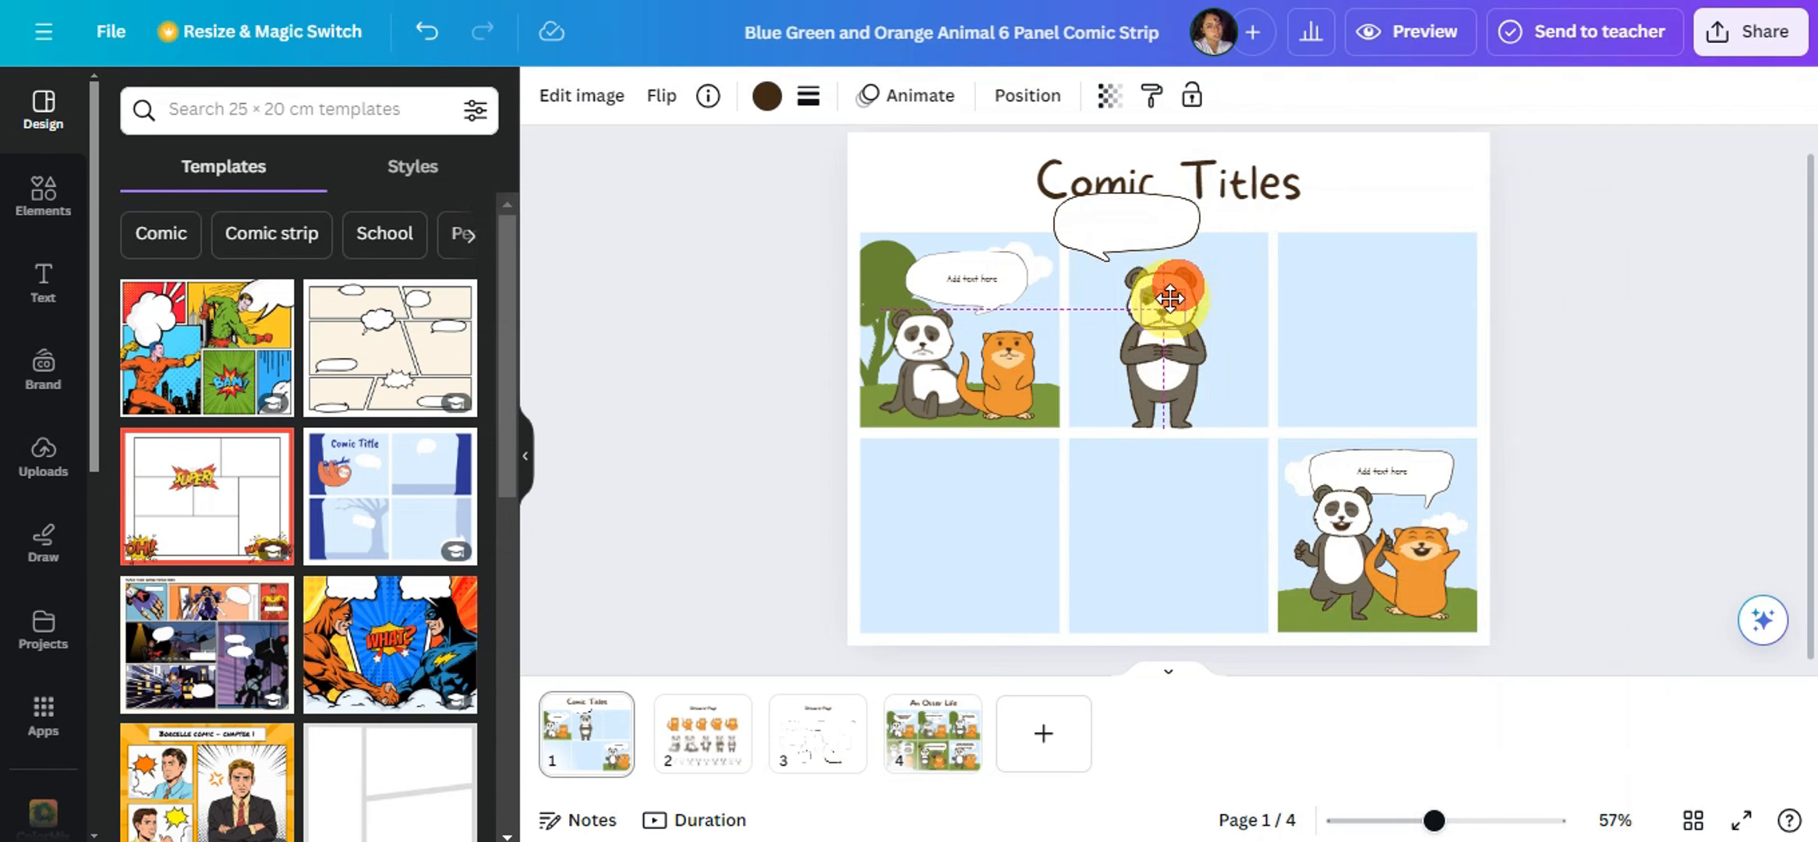
left_click_drag(1078, 213, 1096, 241)
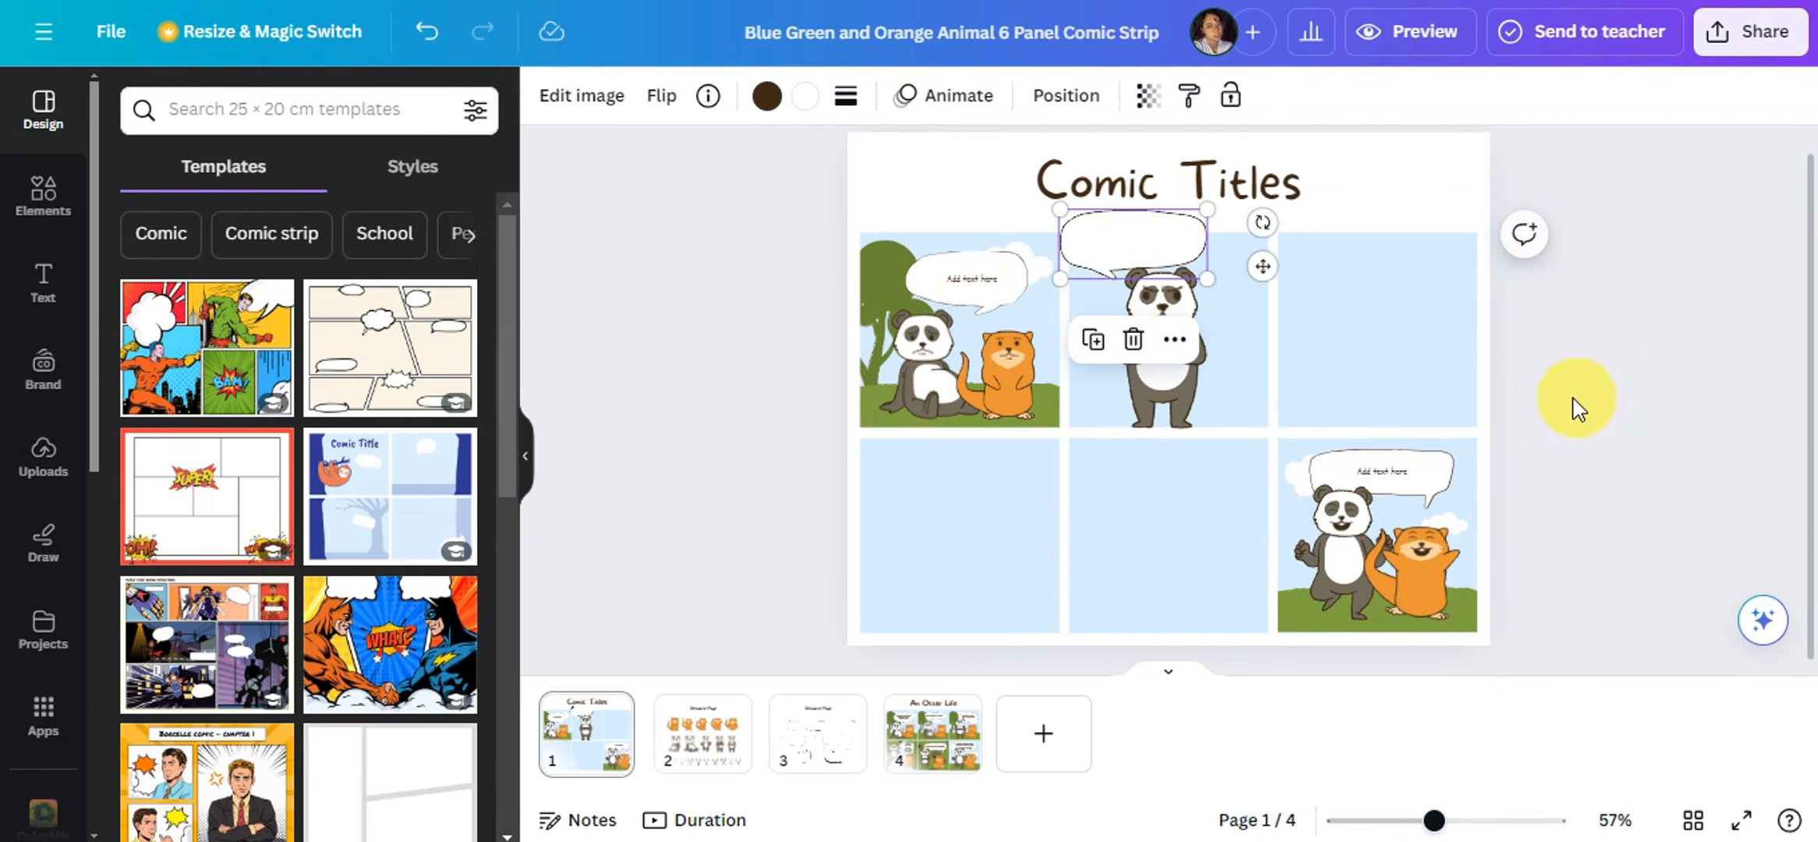
Duplicate the first panel's bubble text, place the copy in the second panel's bubble and change it to "hi".
left_click(983, 279)
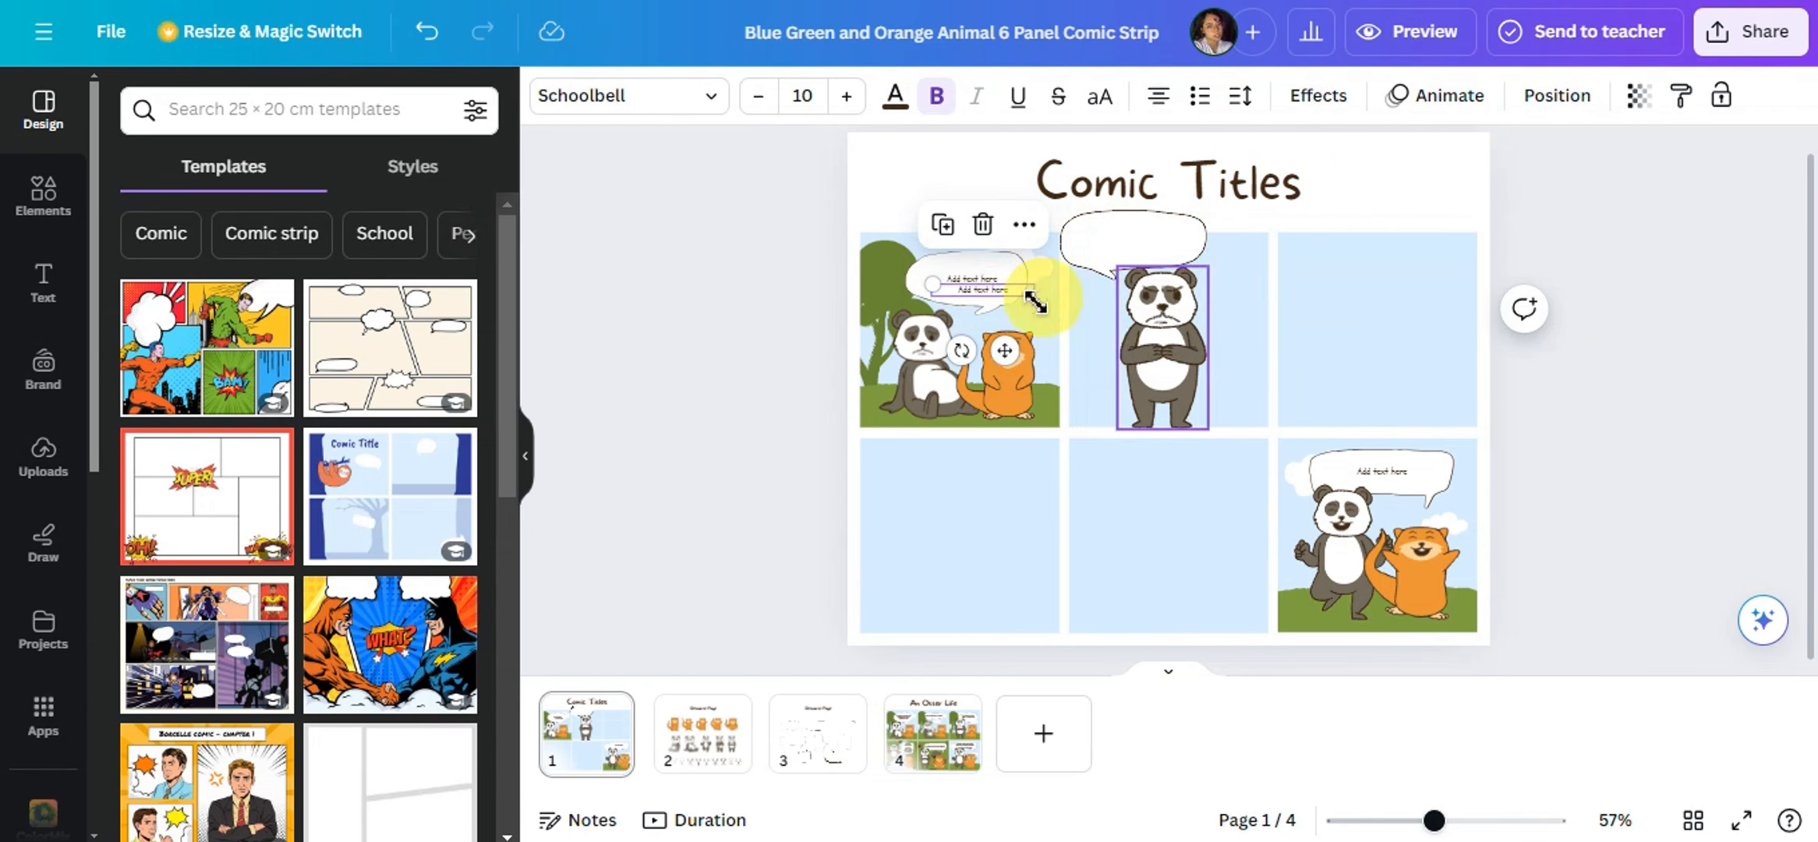
left_click_drag(992, 290, 1137, 240)
double_click(1158, 240)
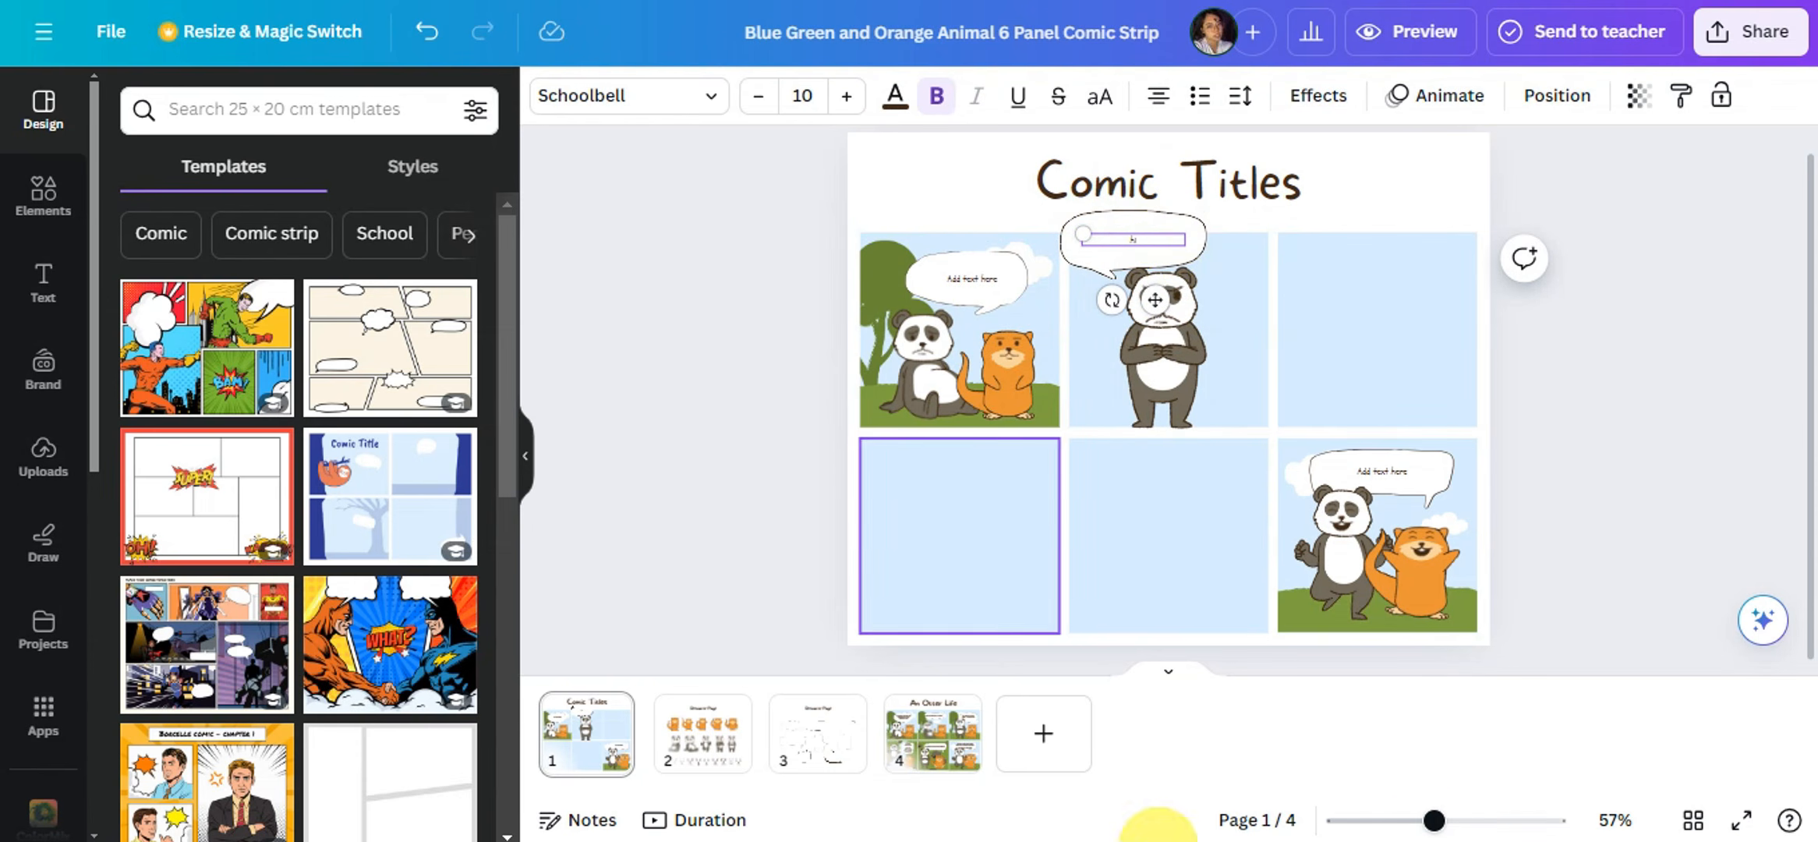
left_click_drag(1433, 820, 1486, 820)
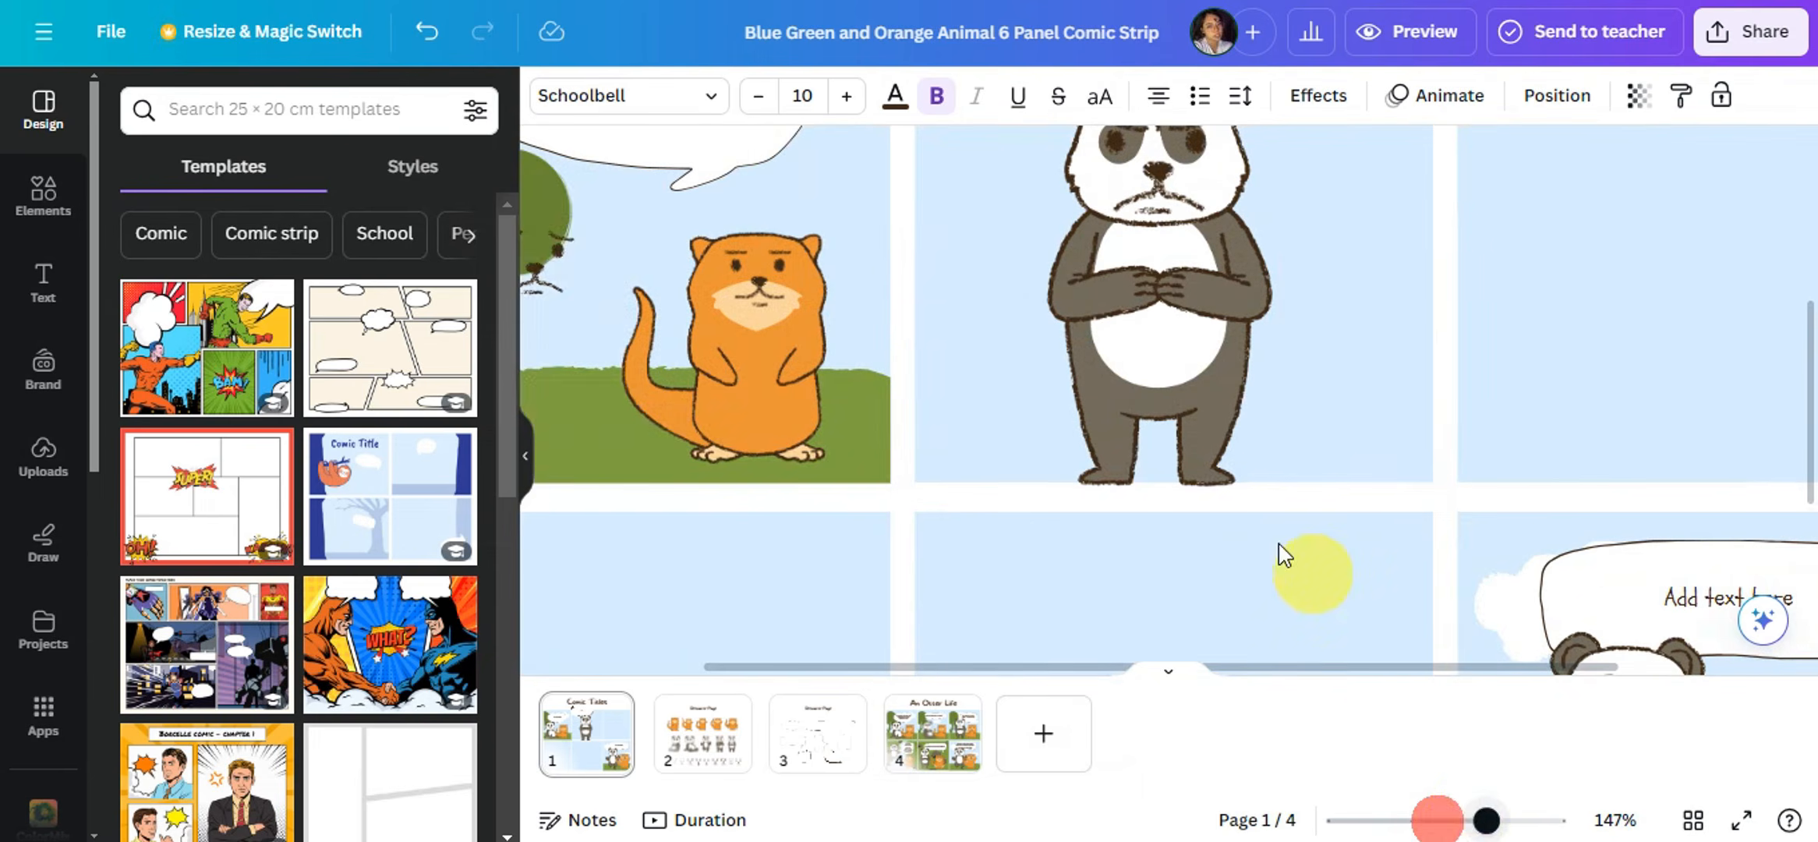
left_click(1371, 496)
scroll(1369, 496, "up", 5)
scroll(1360, 499, "down", 4)
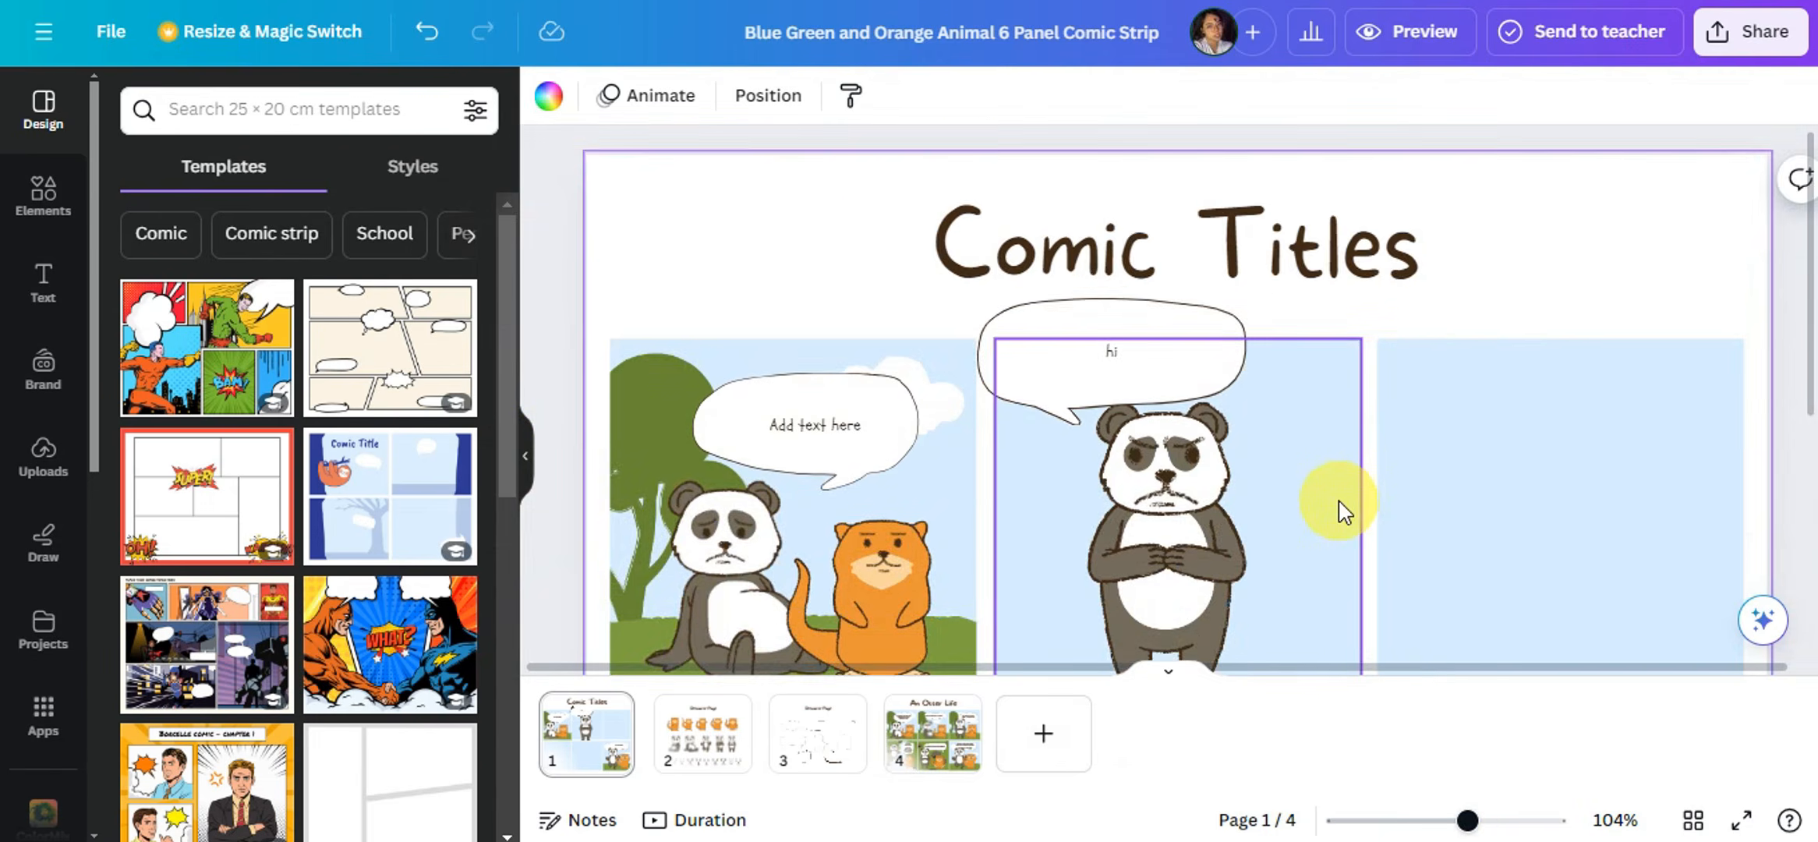
Examine the panels of the finished "An Otter Life" example comic on page 4 and open the elements library.
scroll(1339, 503, "down", 5)
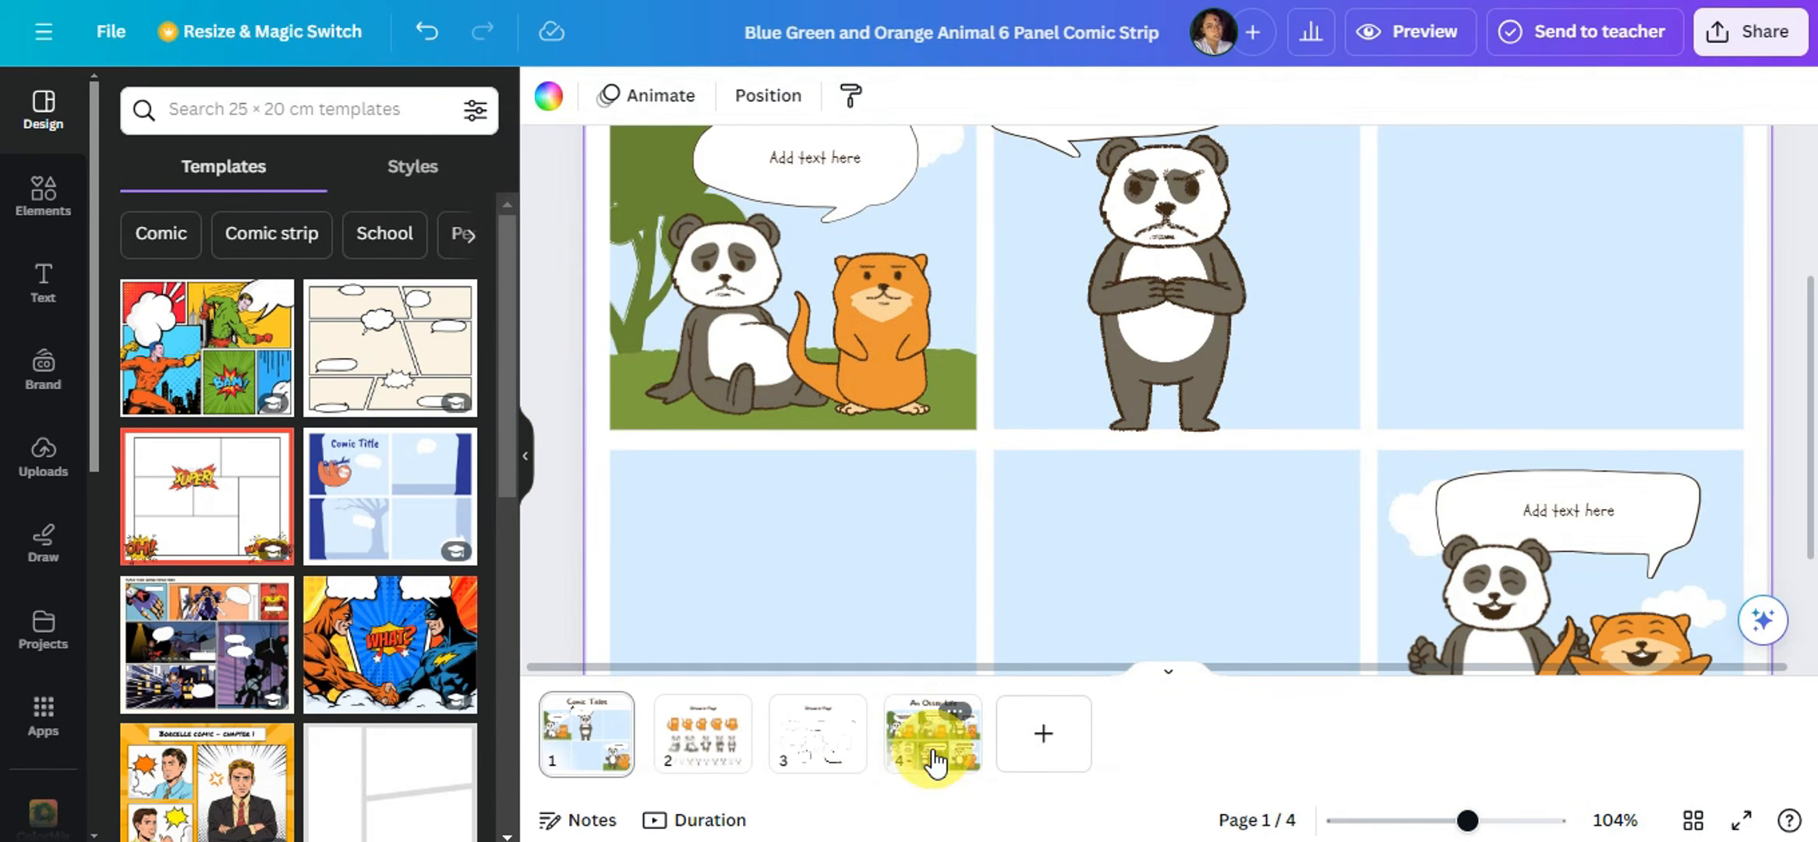
left_click(933, 760)
scroll(1034, 530, "down", 3)
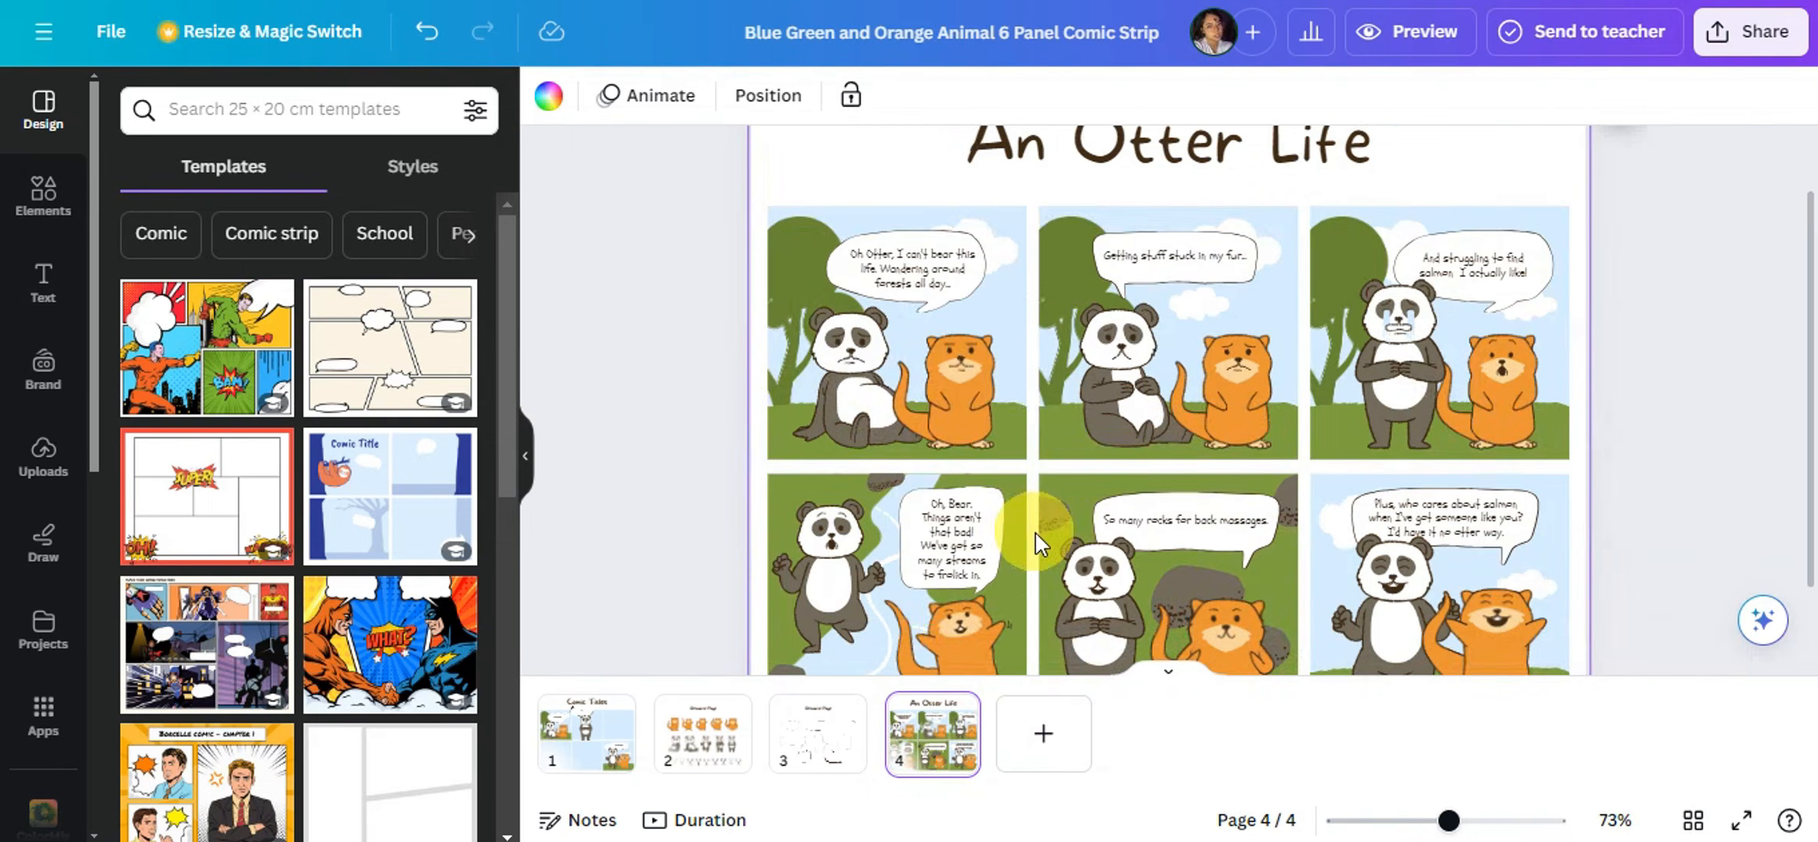
scroll(1021, 399, "up", 2)
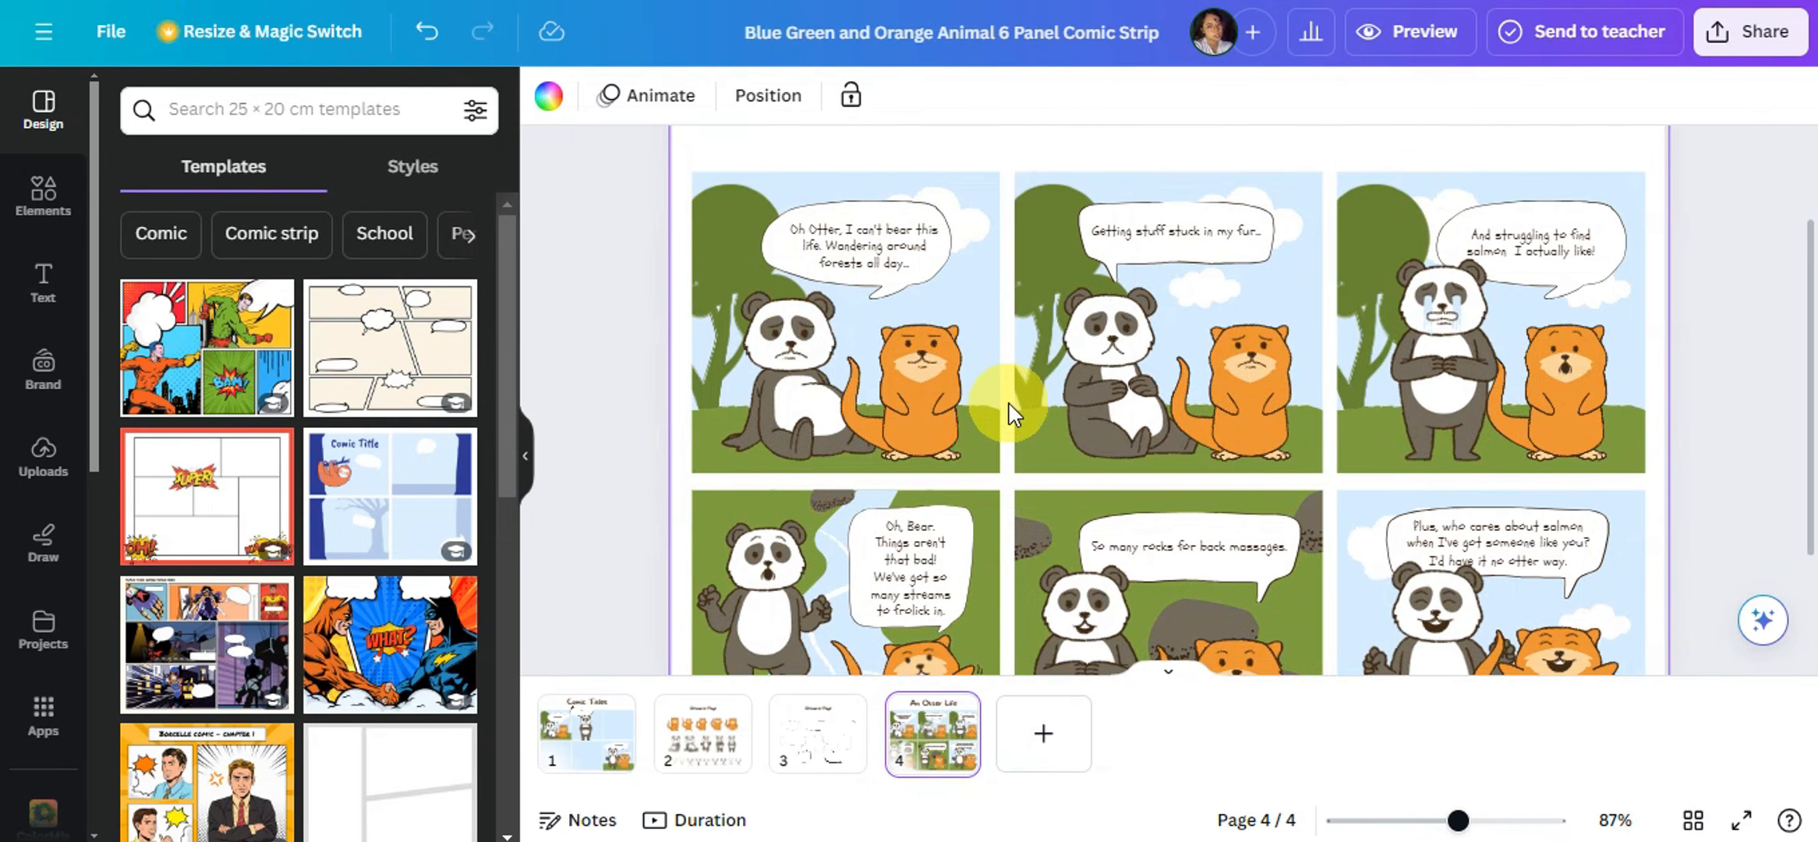
scroll(1148, 528, "down", 2)
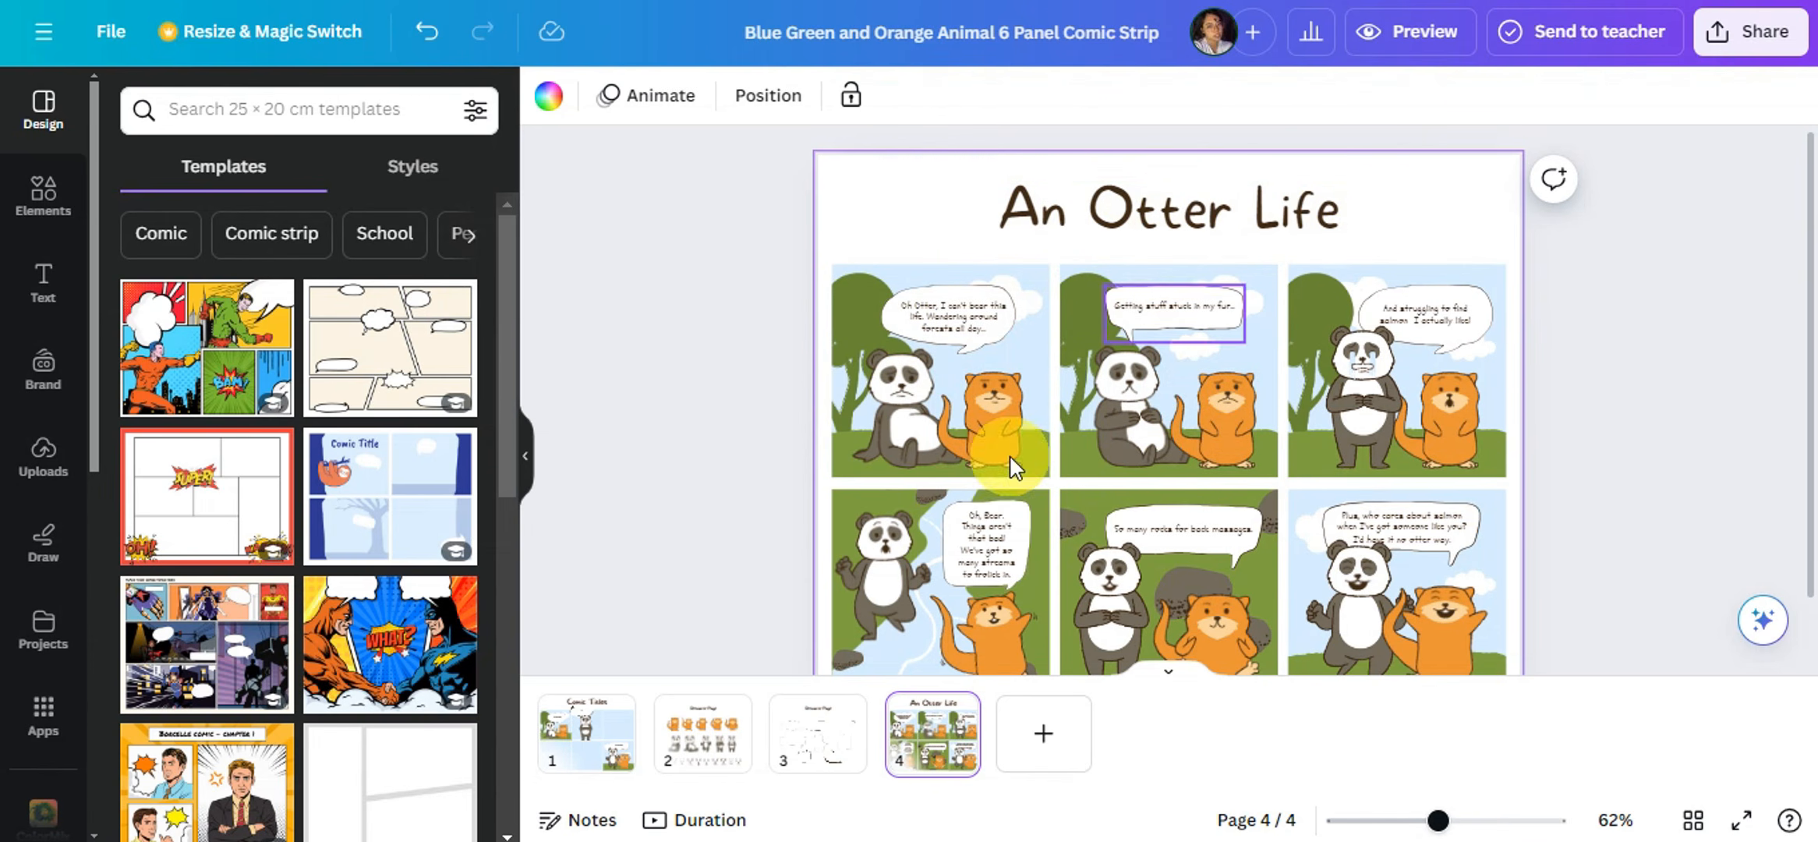
scroll(1096, 245, "down", 1)
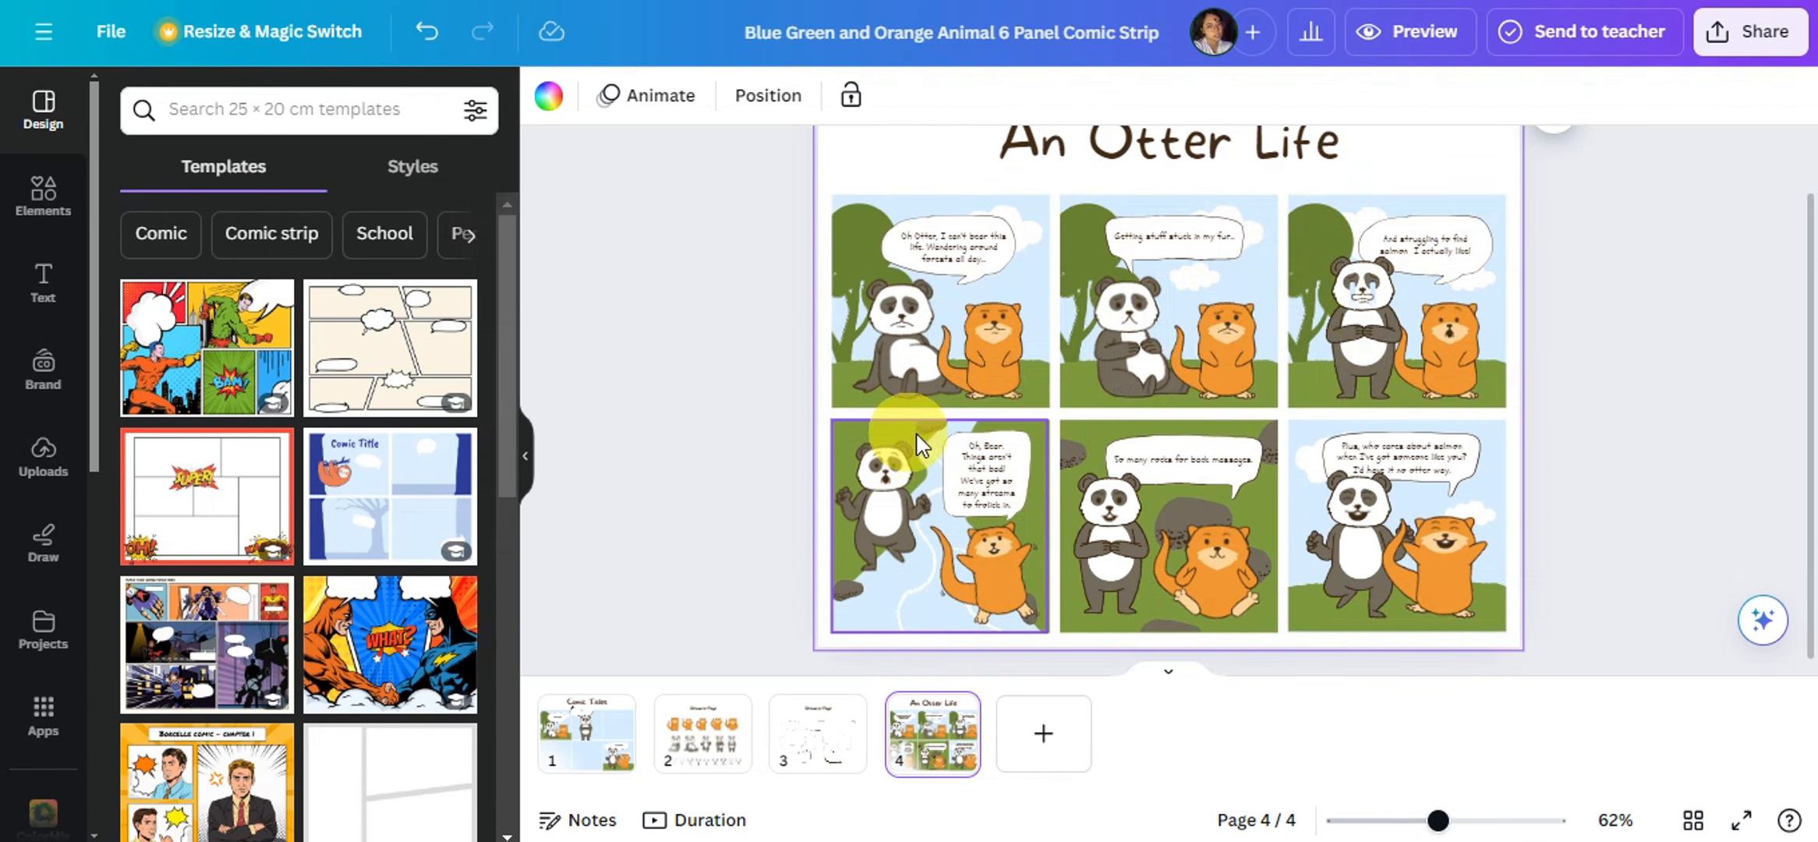
left_click(45, 207)
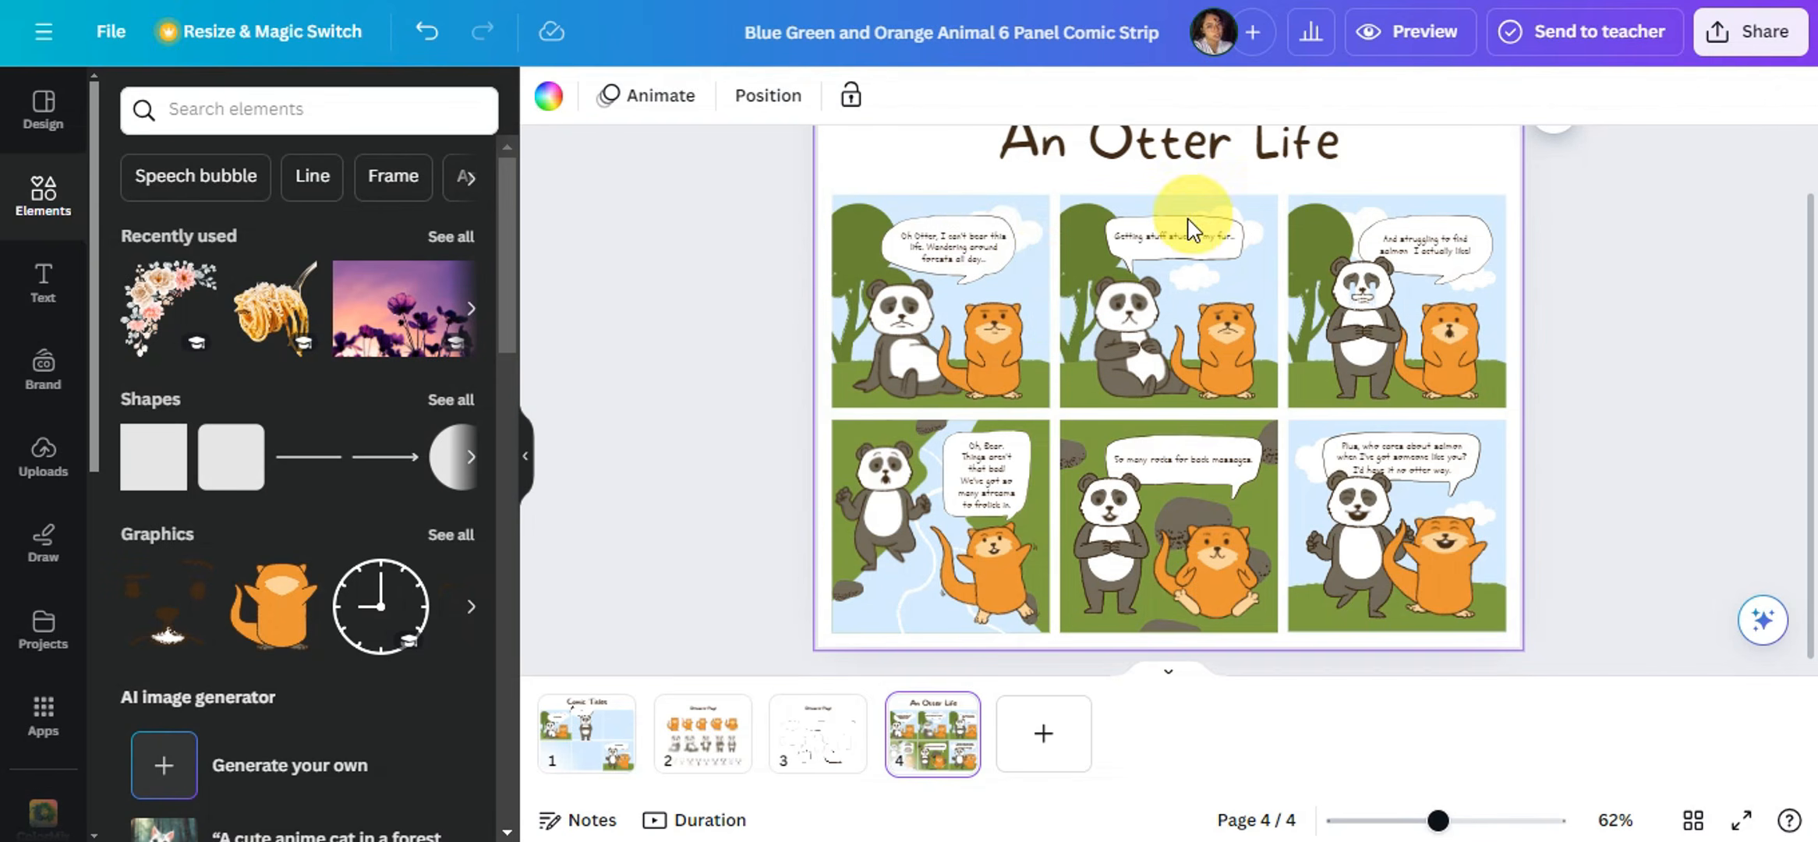
scroll(1381, 387, "up", 1)
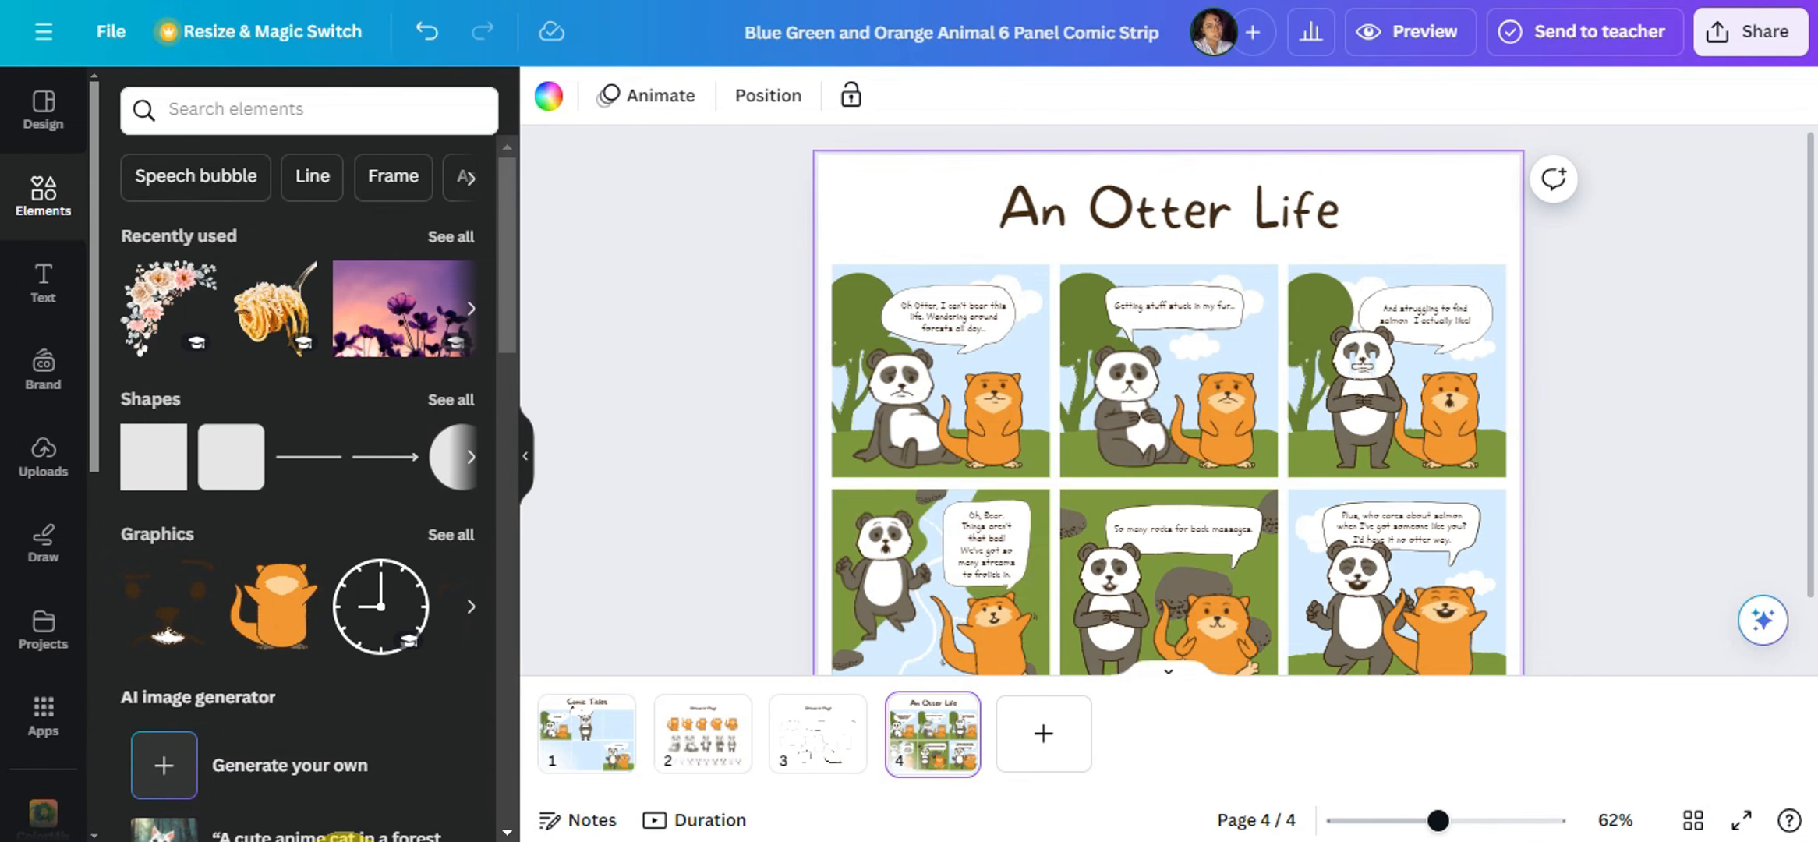
Delete the panda, the otter and their separate faces from the first panel on page 1.
left_click(566, 741)
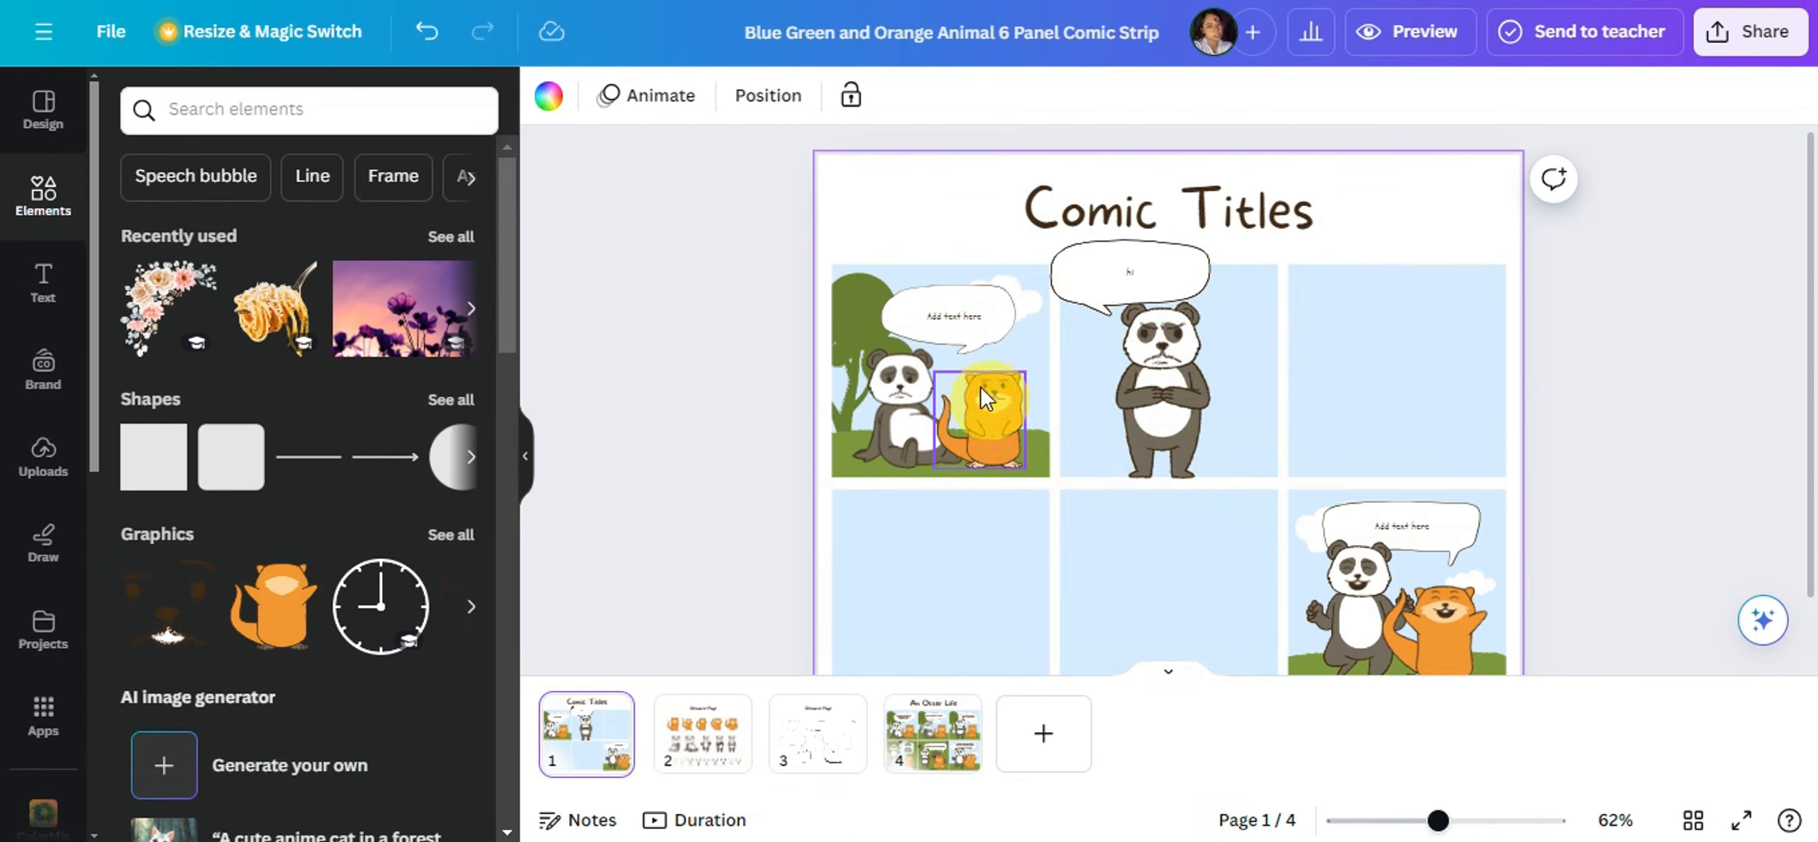
left_click(881, 364)
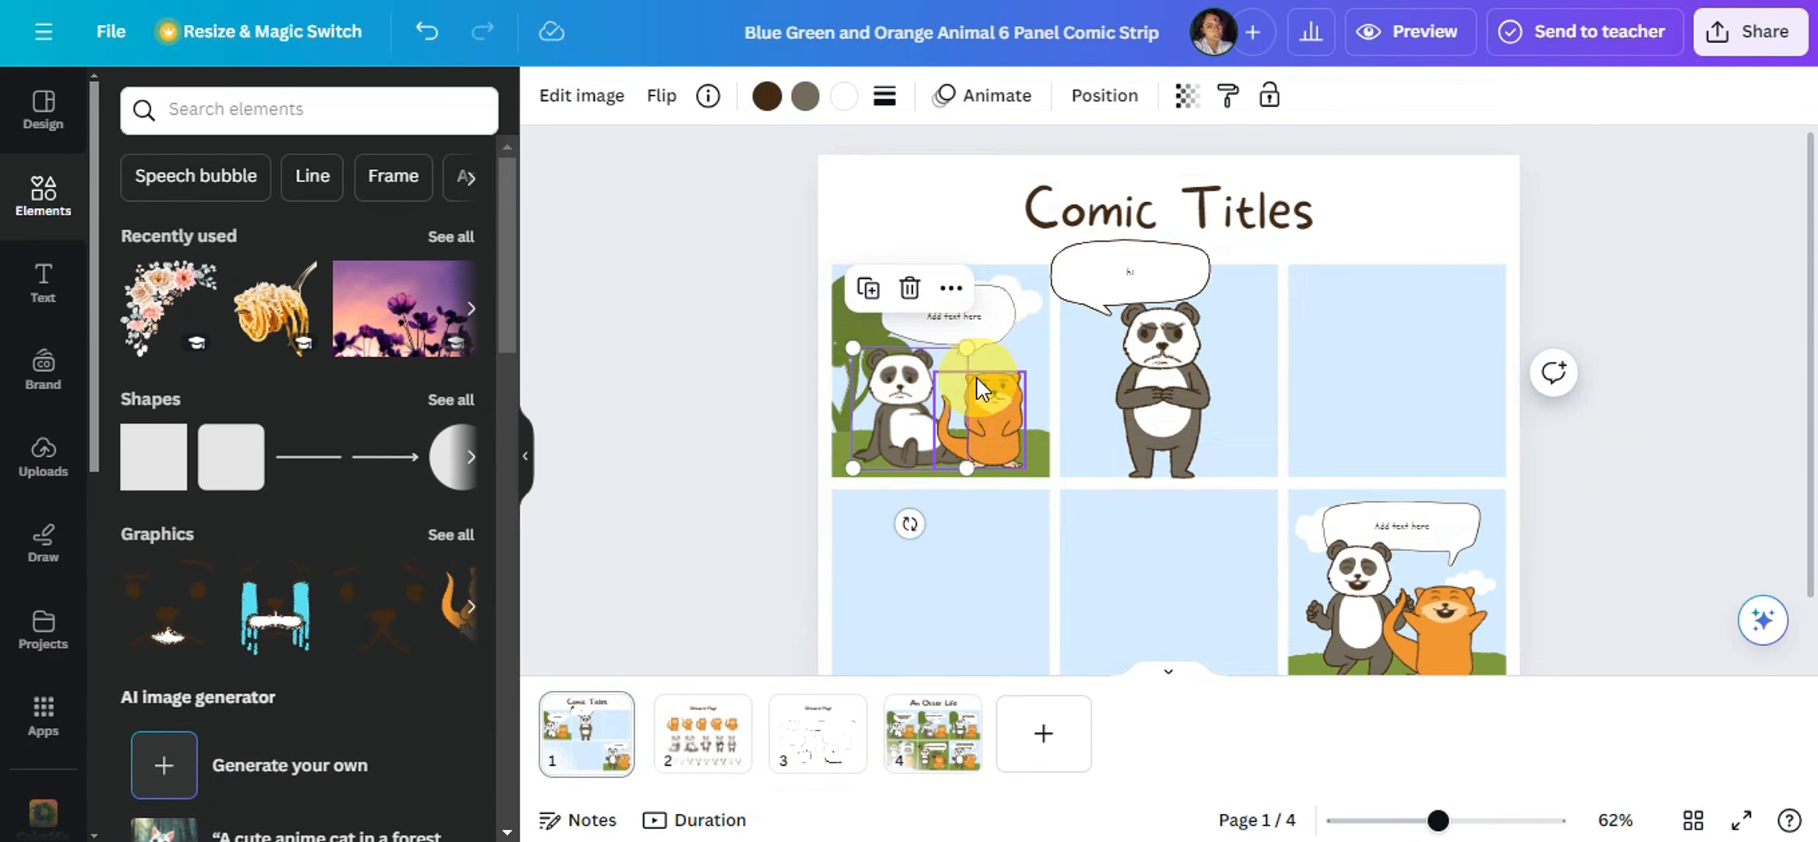
key("Delete")
left_click(967, 400)
key("Delete")
left_click(898, 389)
key("Delete")
left_click(994, 396)
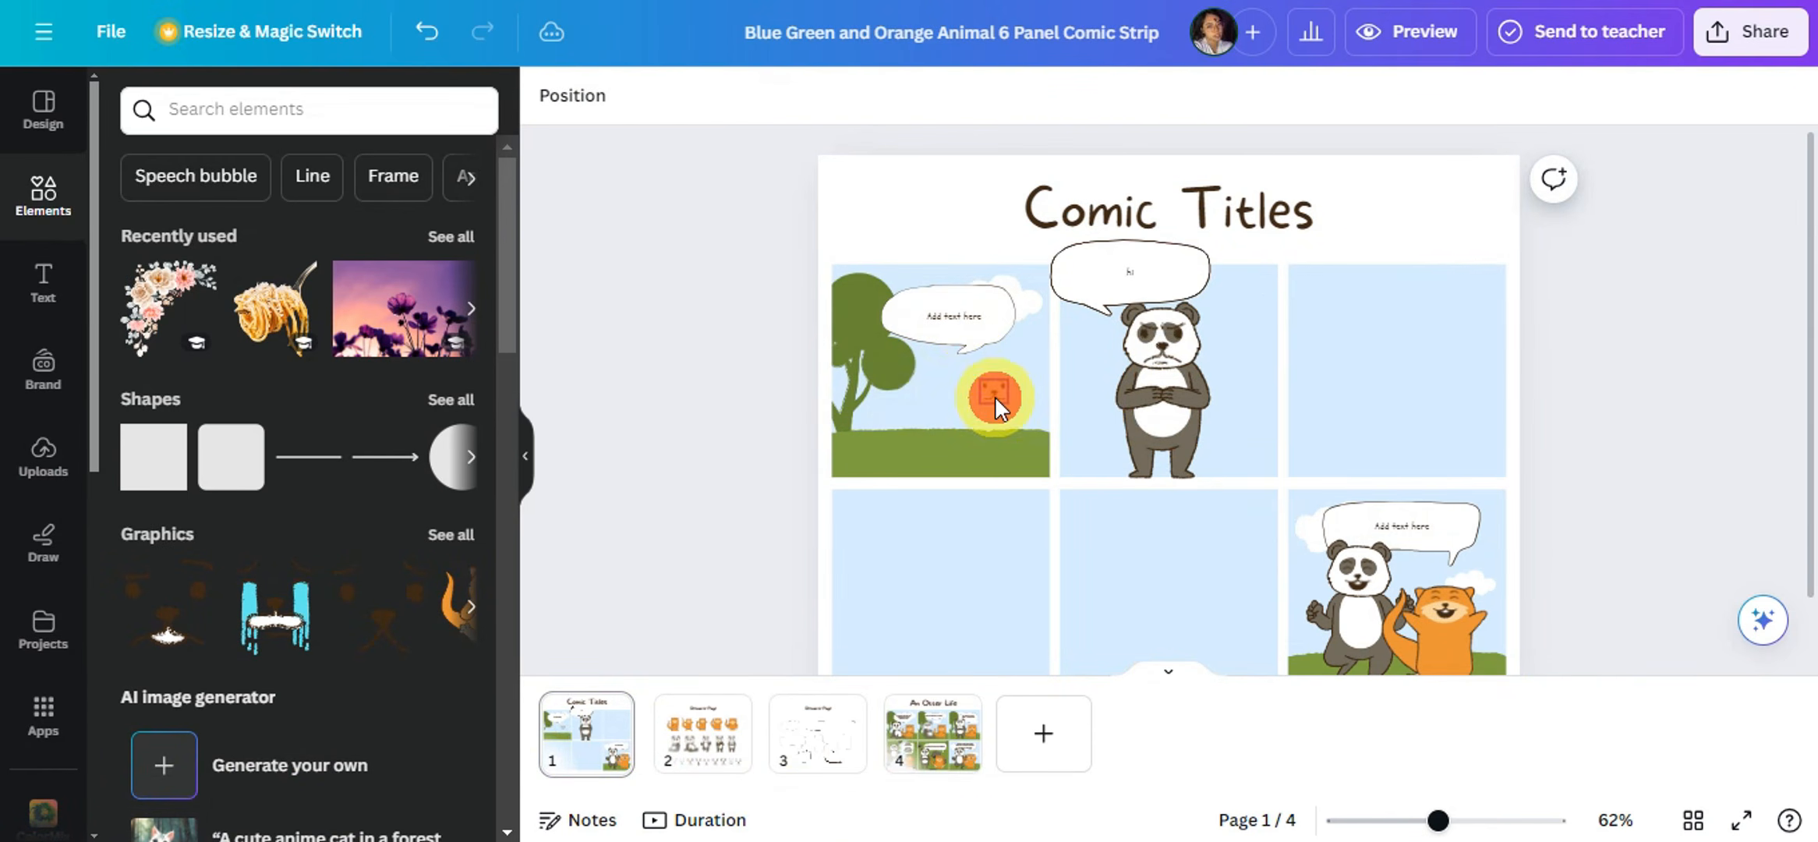
key("Delete")
Delete the speech bubble with its text, the tree and the cloud from the first panel.
left_click(964, 319)
key("Delete")
left_click(958, 329)
key("Delete")
left_click(909, 345)
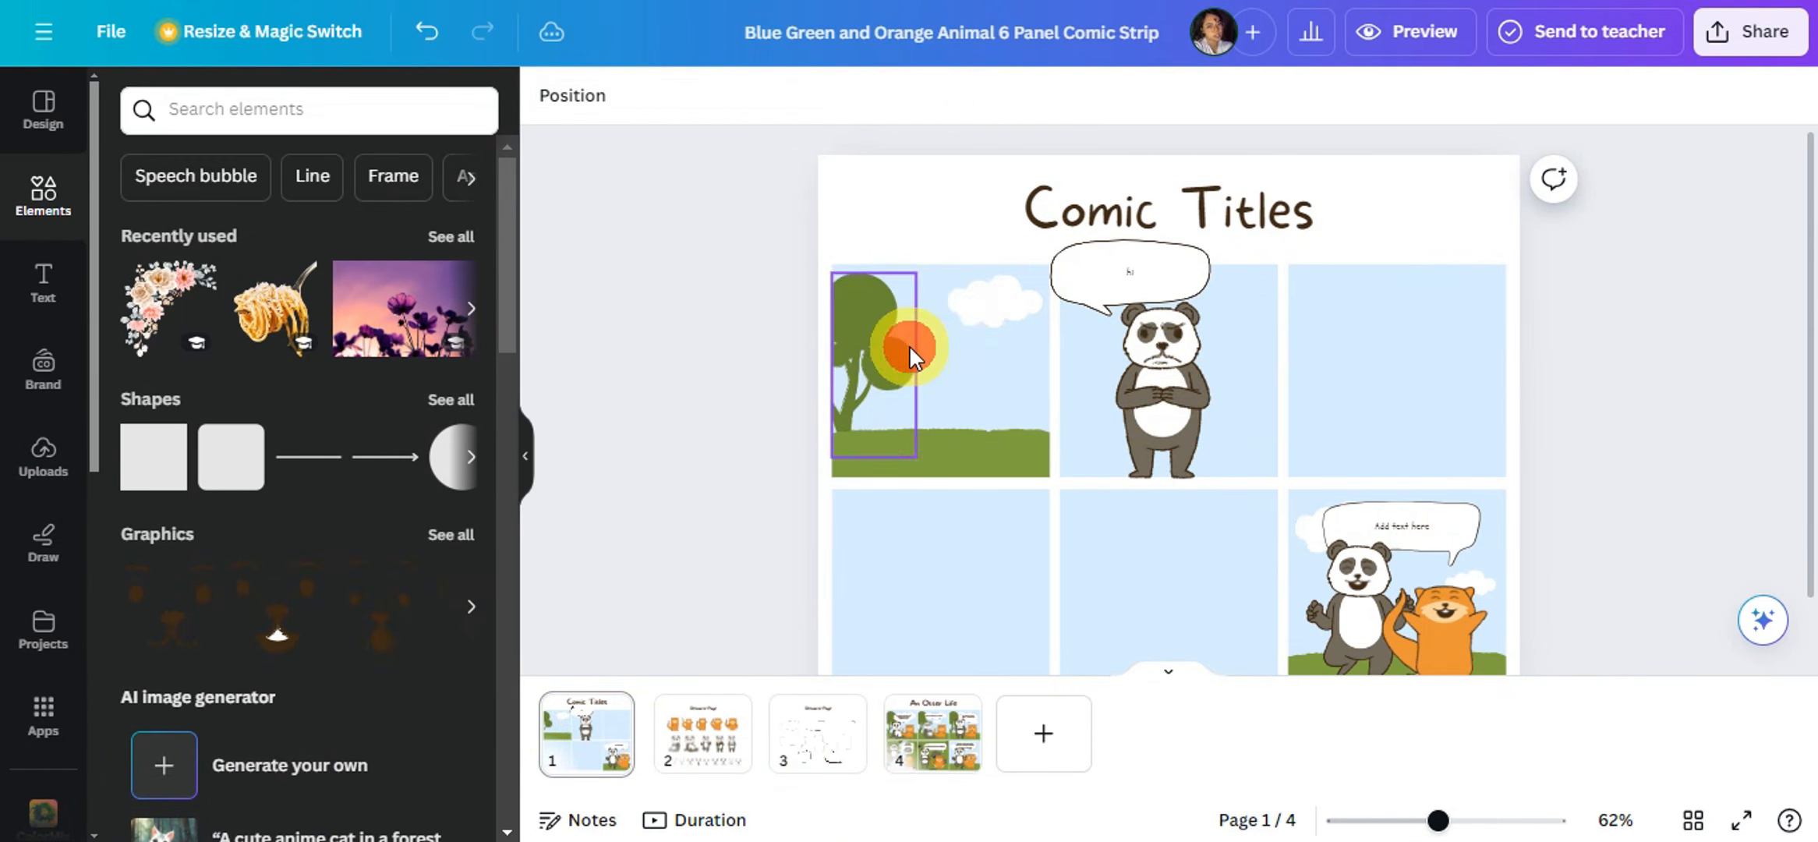
key("Delete")
left_click(990, 312)
key("Delete")
Delete the first panel's blue background and undo that deletion.
left_click(975, 371)
key("Delete")
left_click(967, 450)
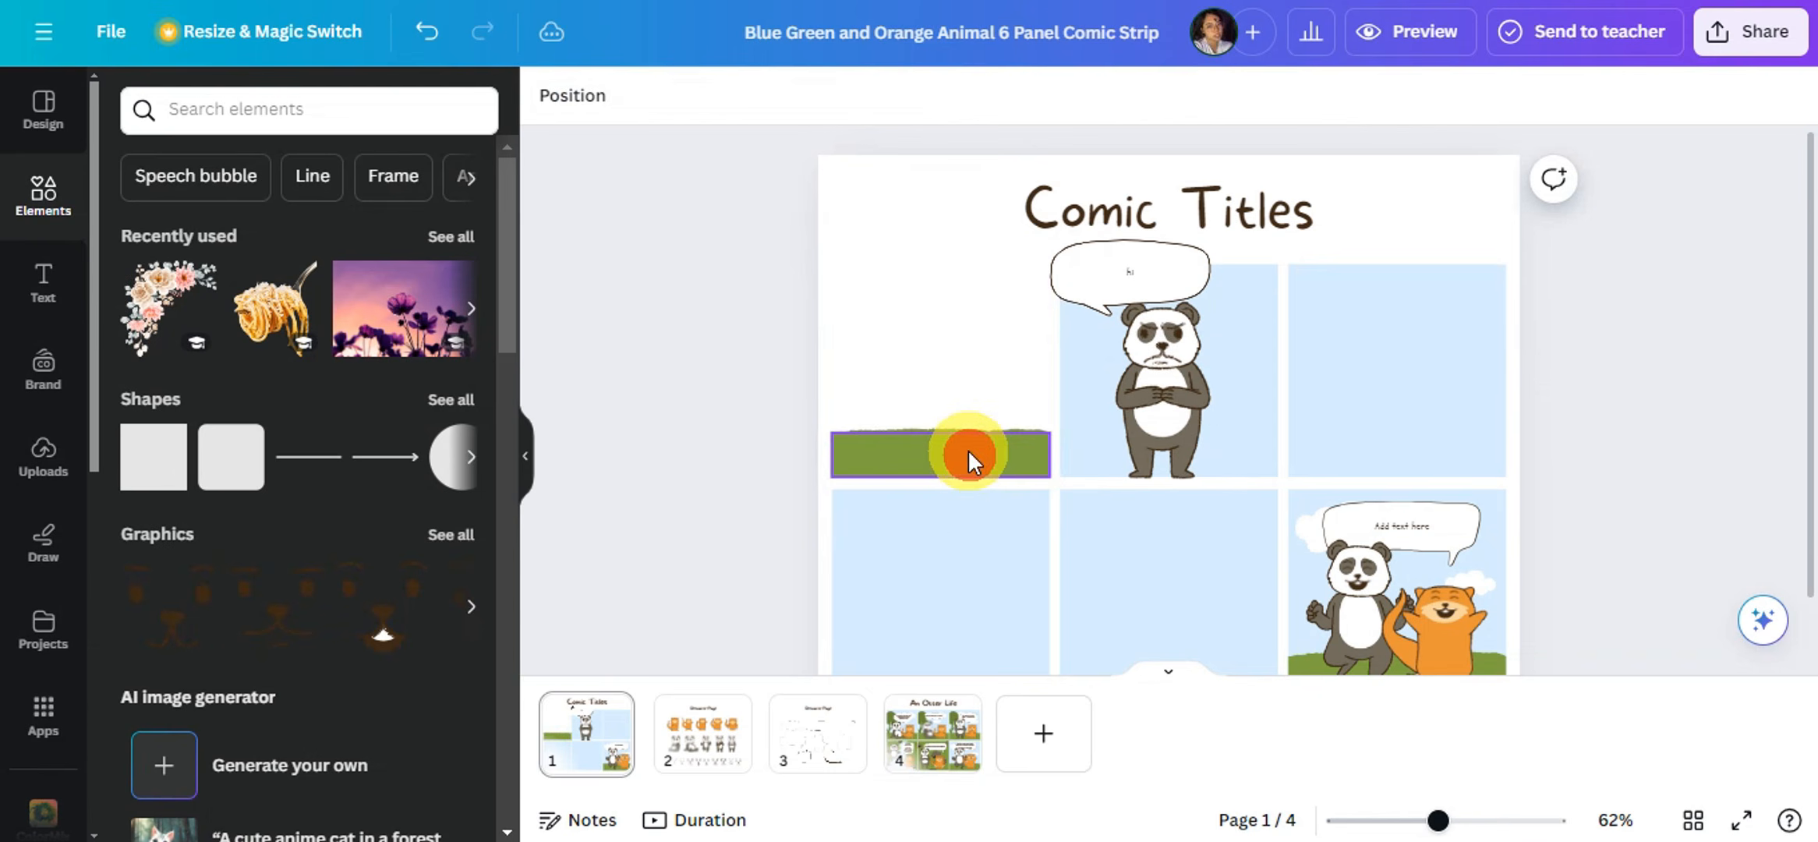
key("ctrl+z")
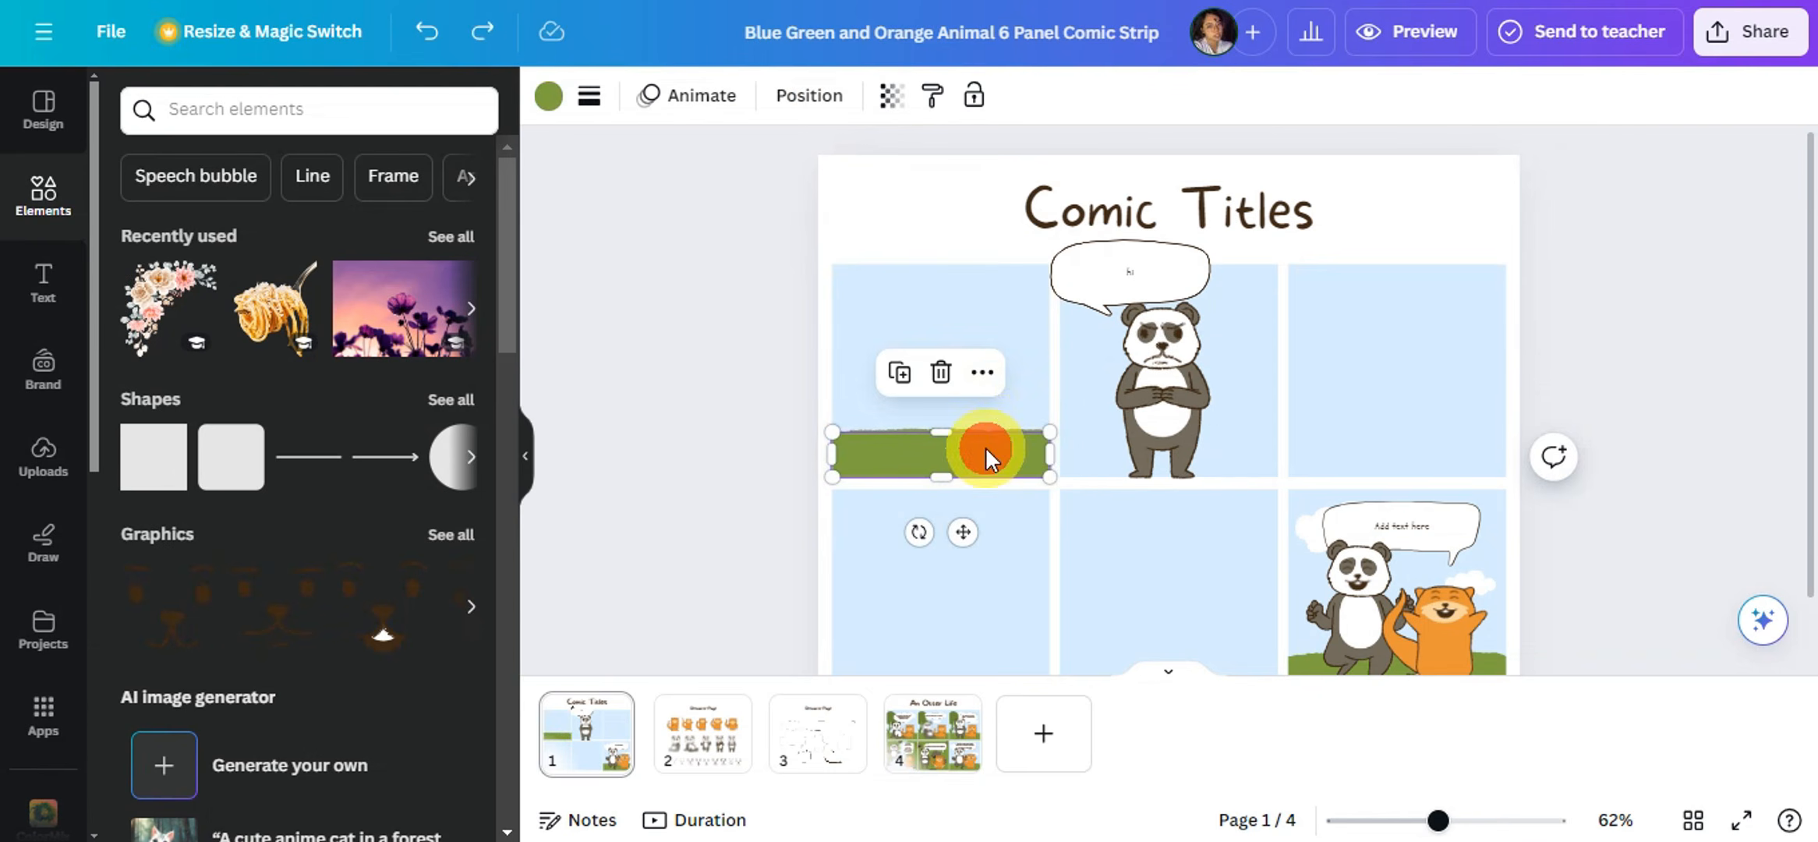
Delete the grass from the first panel and the panda, its face and the speech bubble with its text from the second panel.
key("Delete")
left_click(1167, 341)
key("Delete")
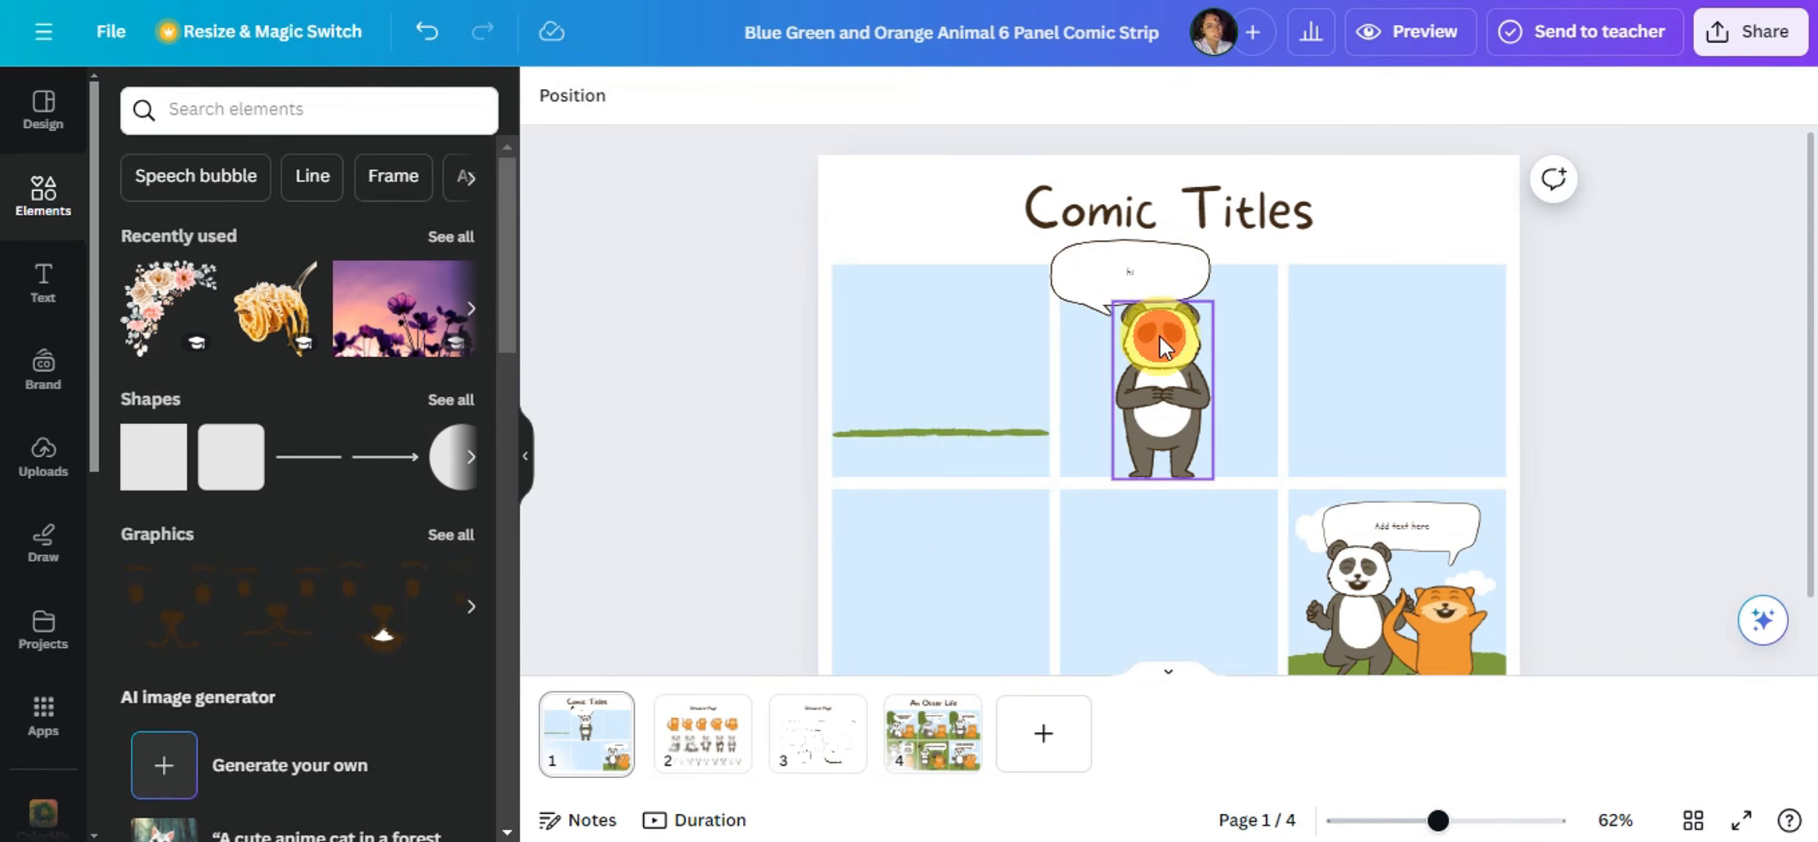
left_click(1160, 334)
key("Delete")
left_click(1144, 269)
key("Delete")
left_click(1142, 283)
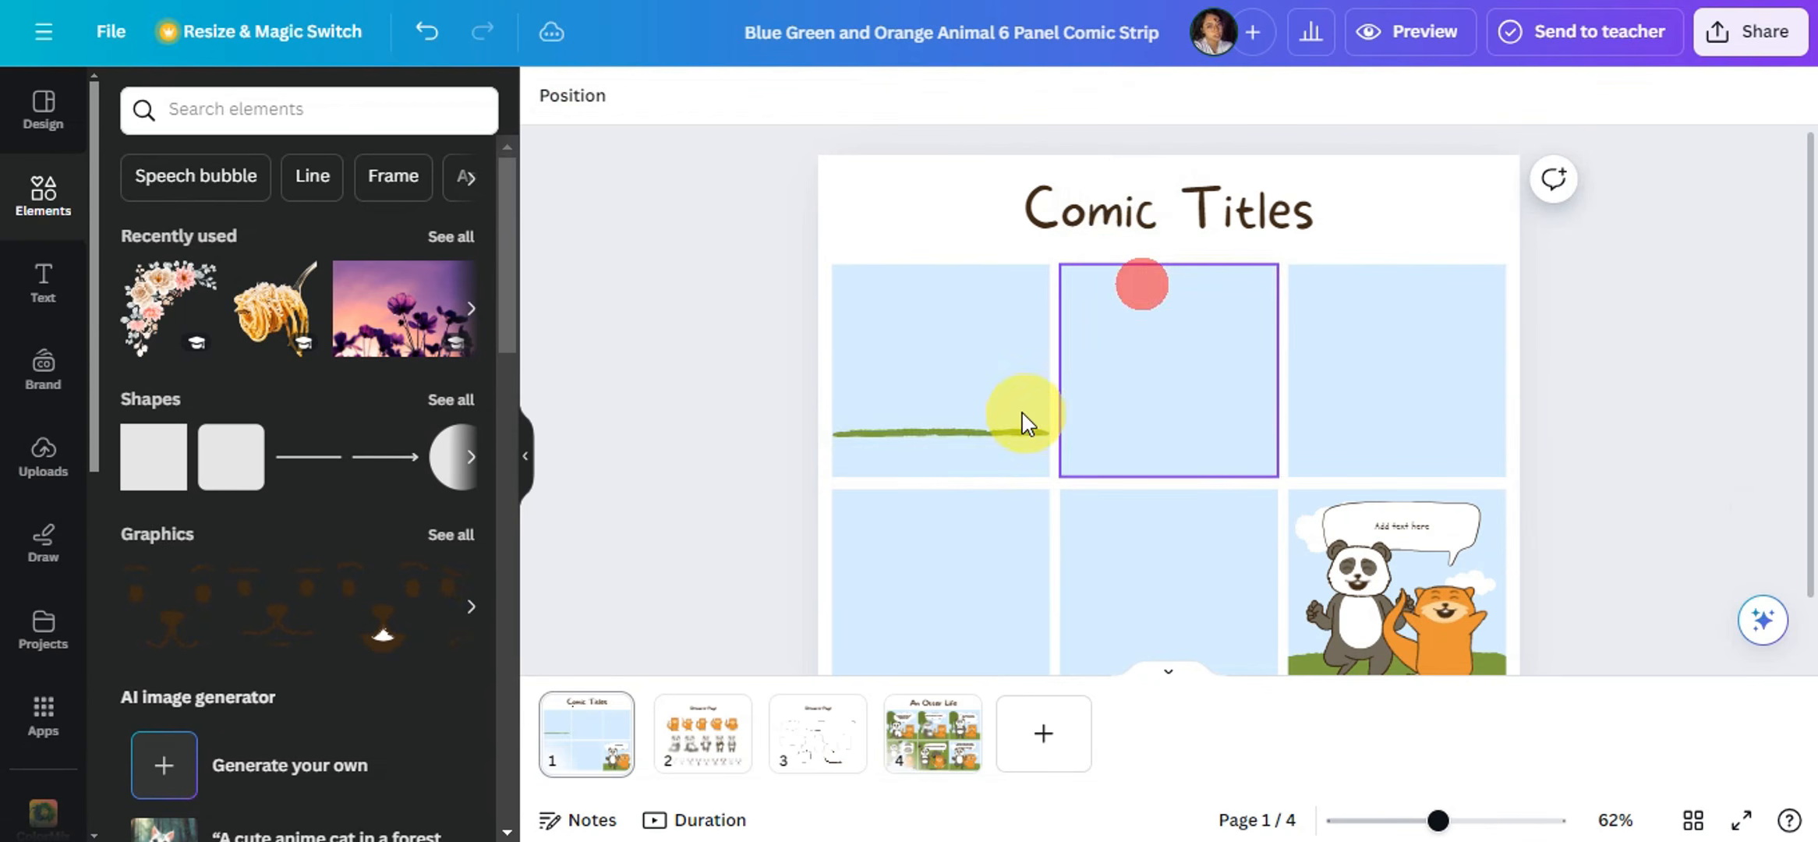
left_click(1001, 427)
key("Delete")
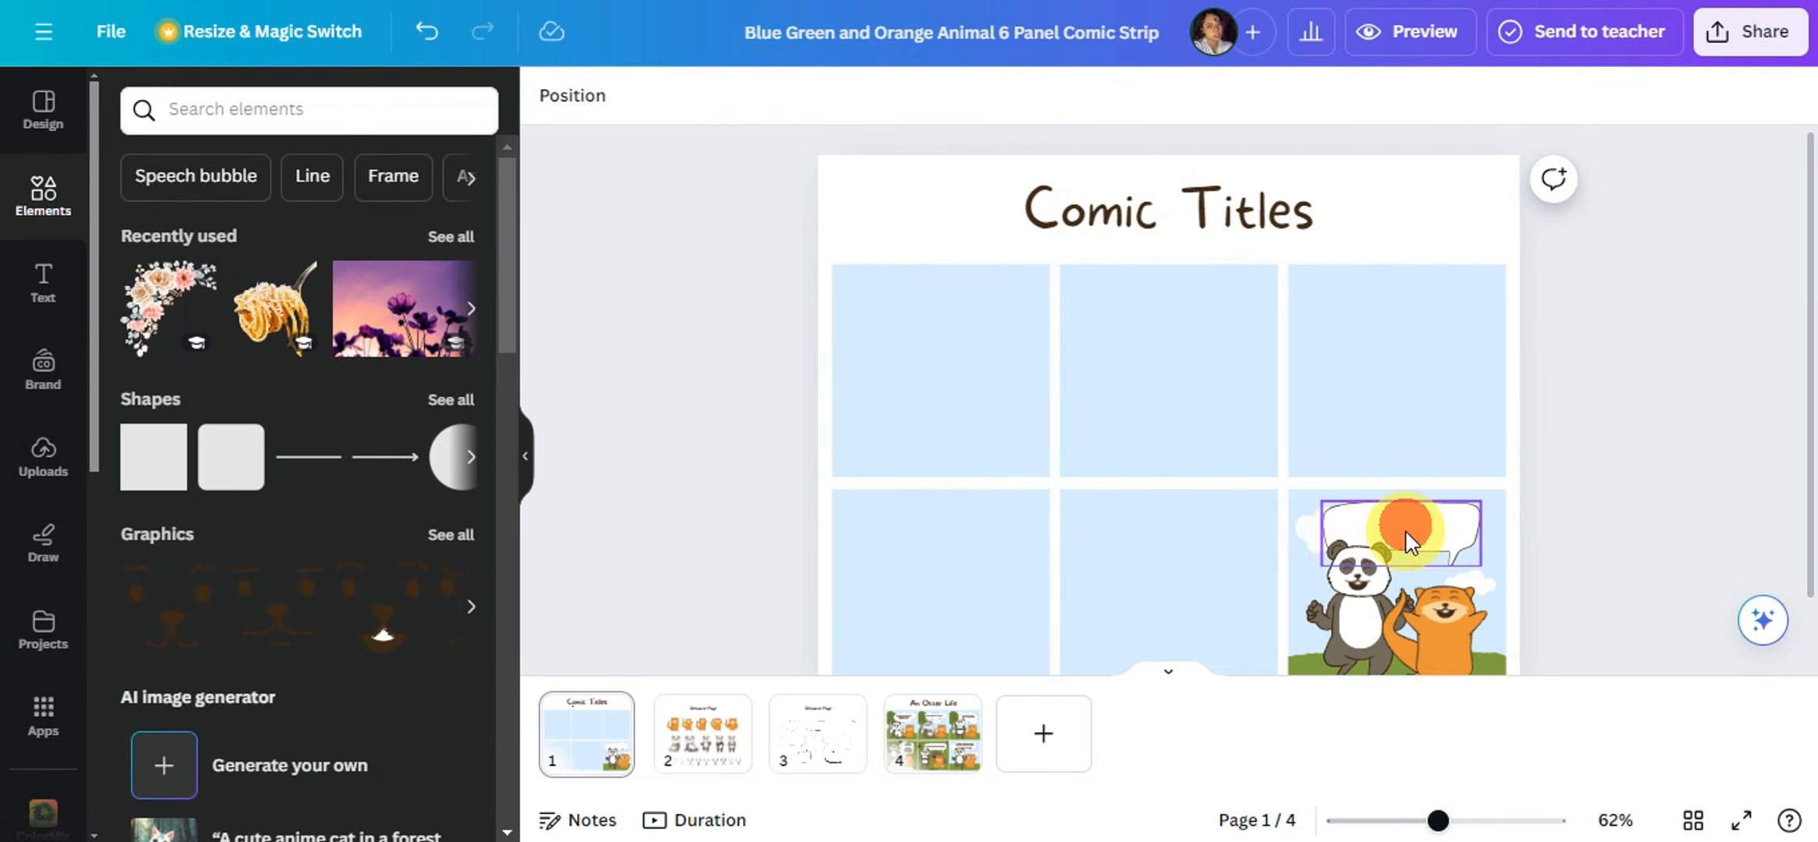
Delete the speech bubble, the panda and the panda's face from the sixth panel on page 1.
left_click(1405, 530)
key("Delete")
left_click(1367, 550)
key("Delete")
left_click(1349, 531)
key("Delete")
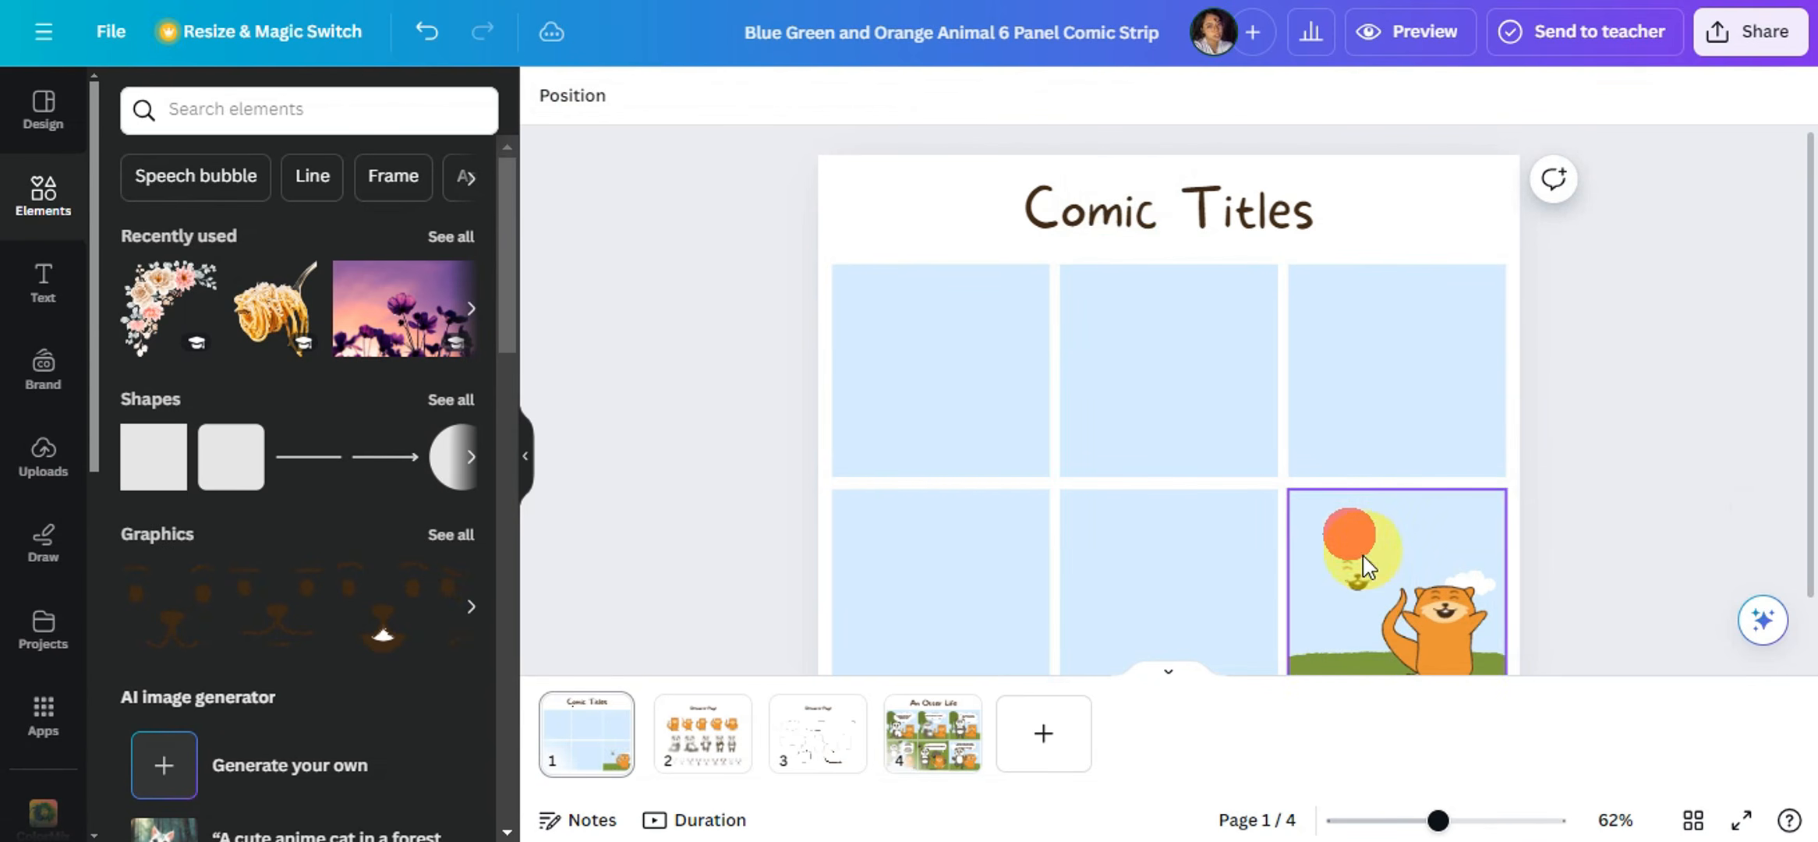
Delete the otter, its face and the cloud from the sixth panel.
scroll(1396, 553, "down", 1)
left_click(1439, 542)
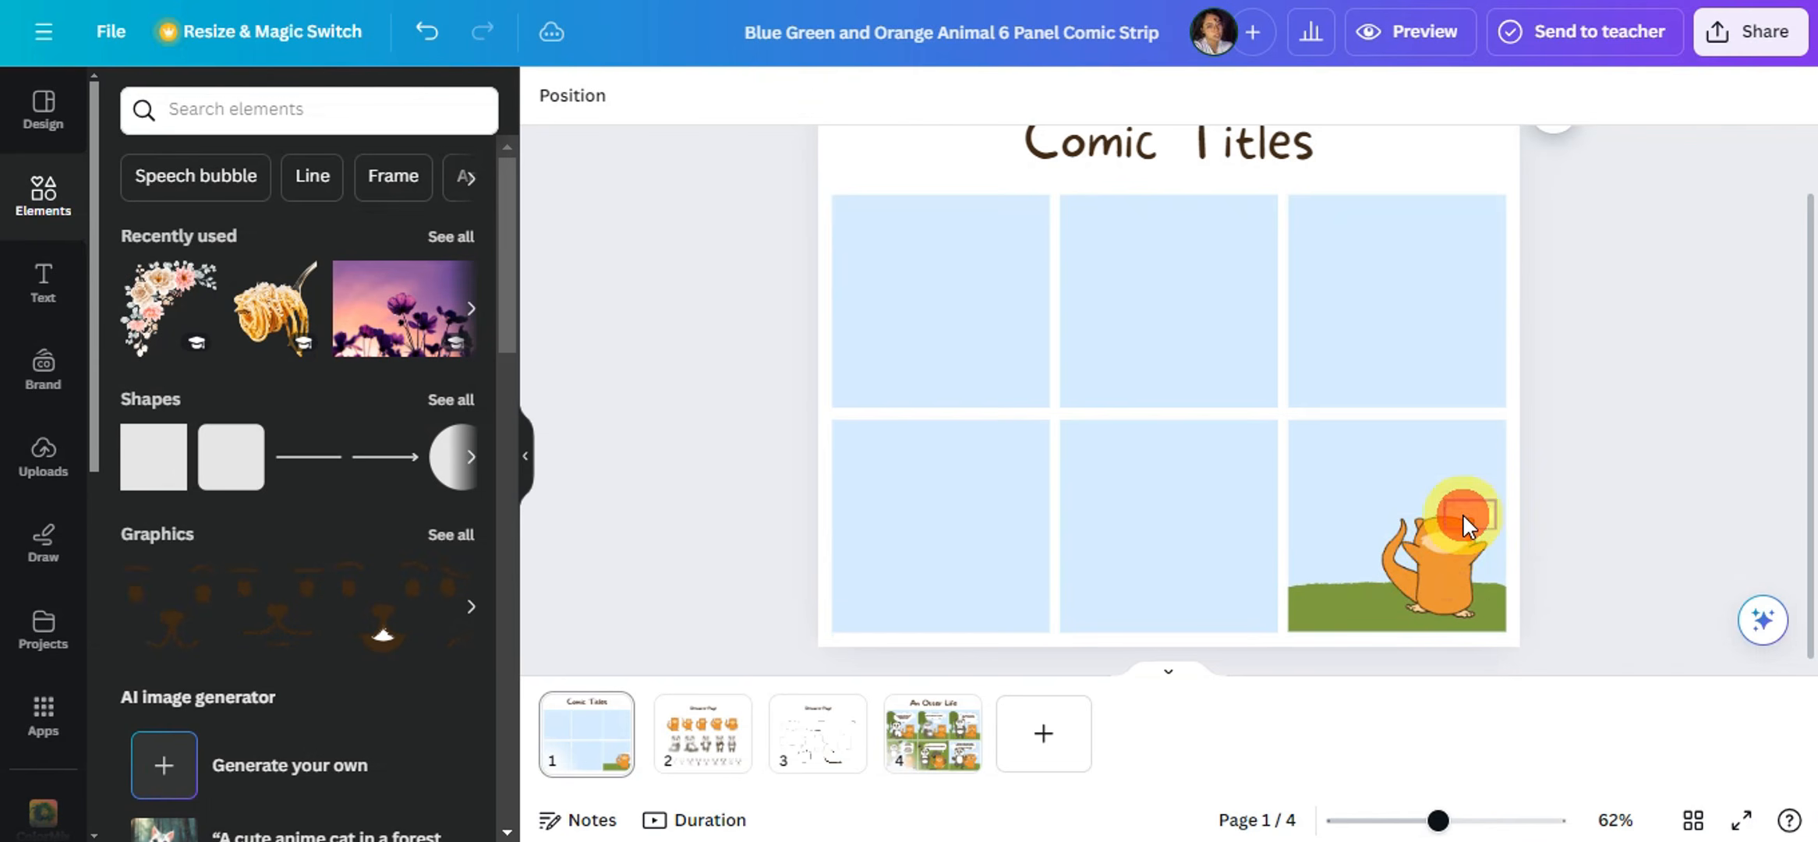
left_click(1463, 520)
key("Delete")
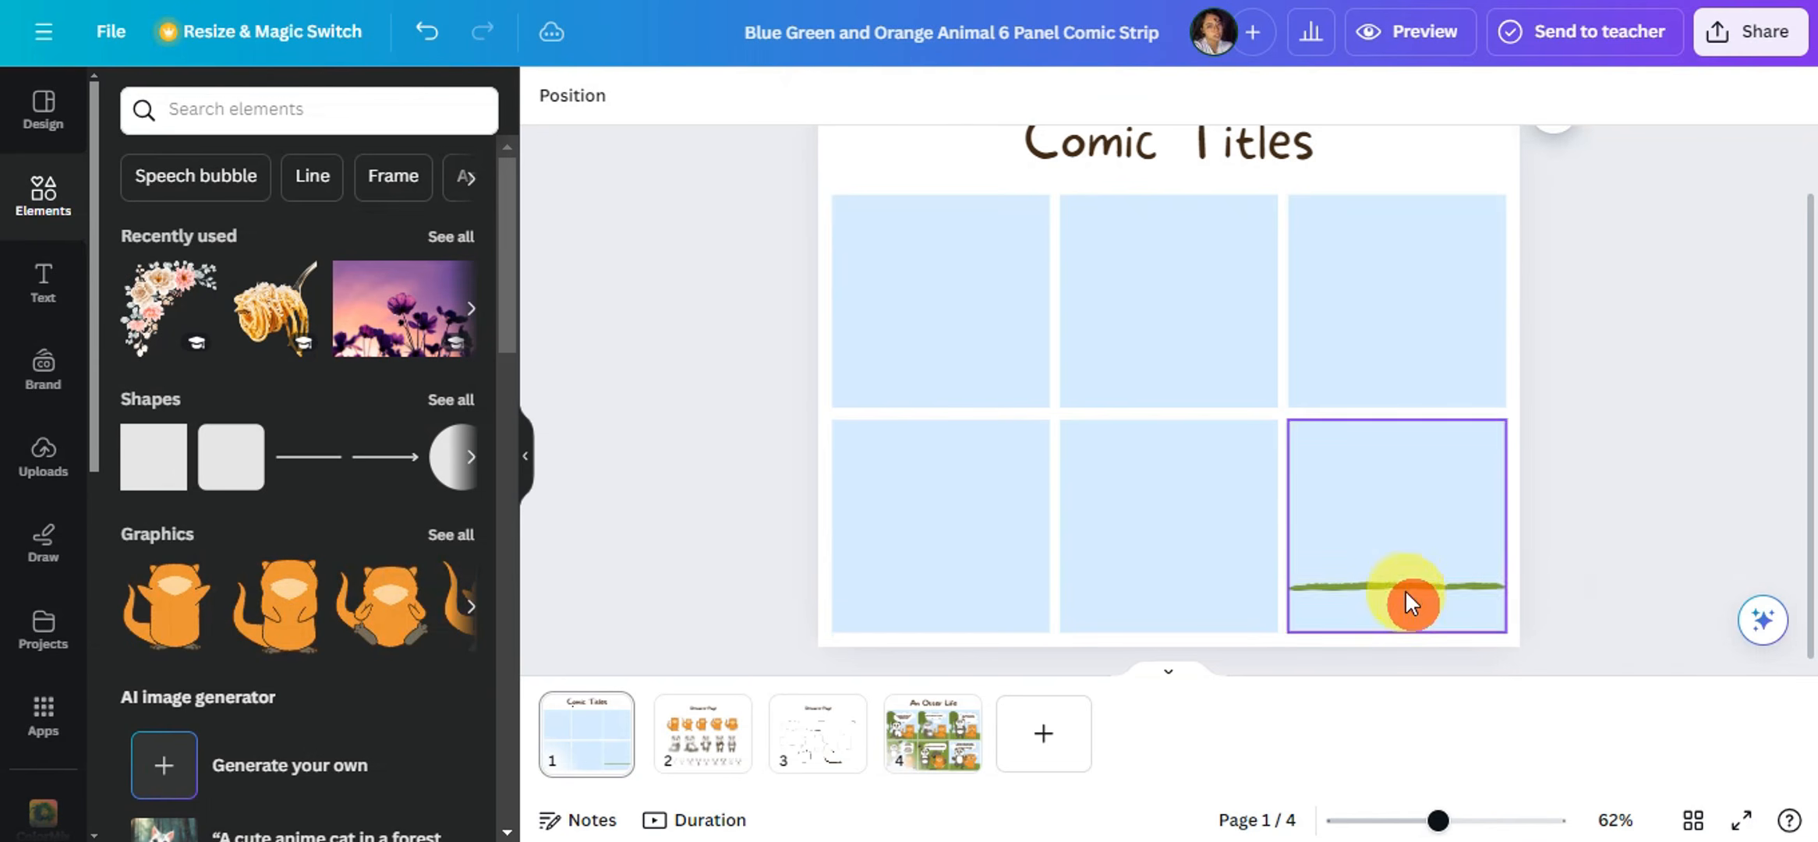
left_click(1406, 579)
key("Delete")
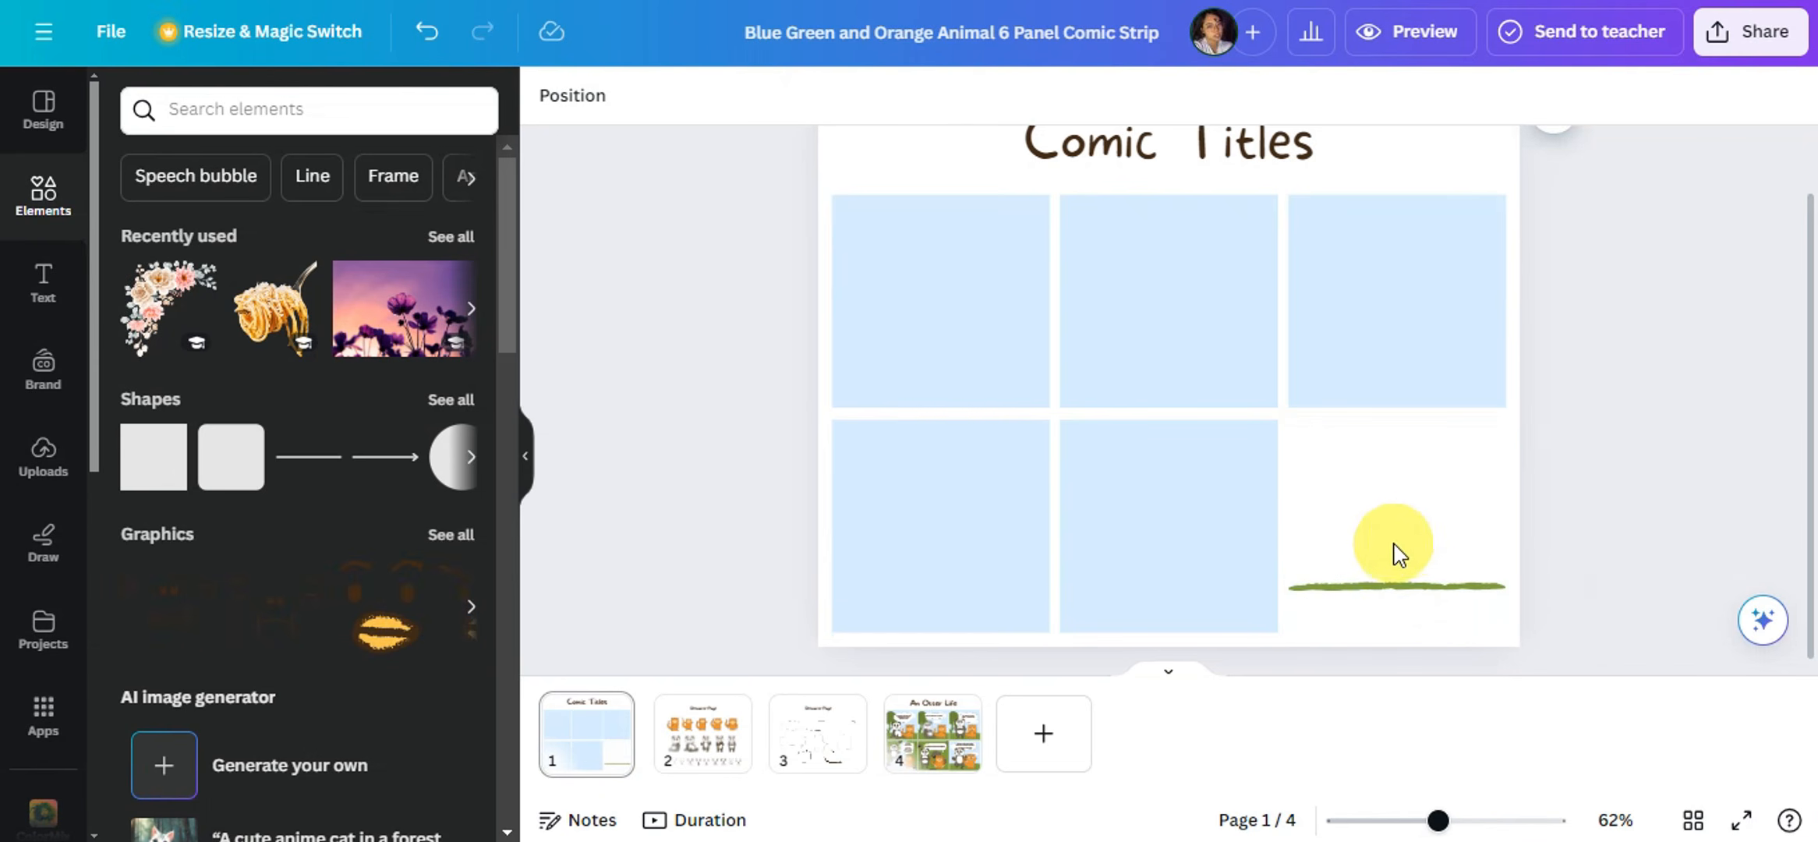
key("ctrl+z")
Delete the remaining green grass line from the sixth panel, keeping the blue background.
left_click(1393, 583)
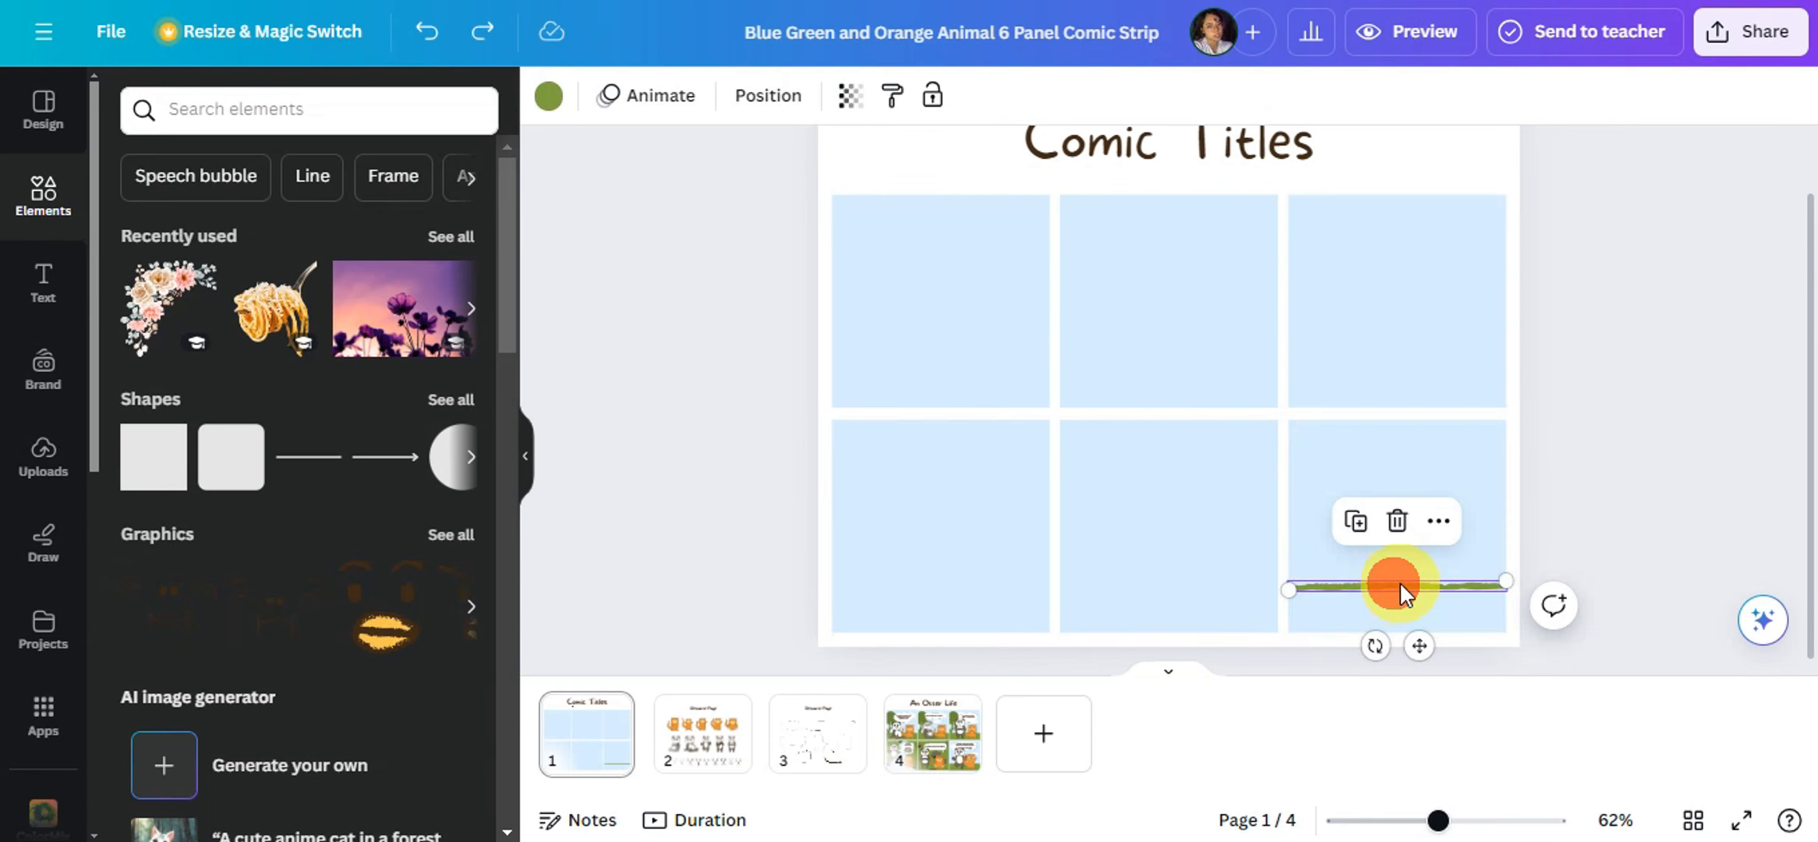
scroll(1347, 477, "up", 1)
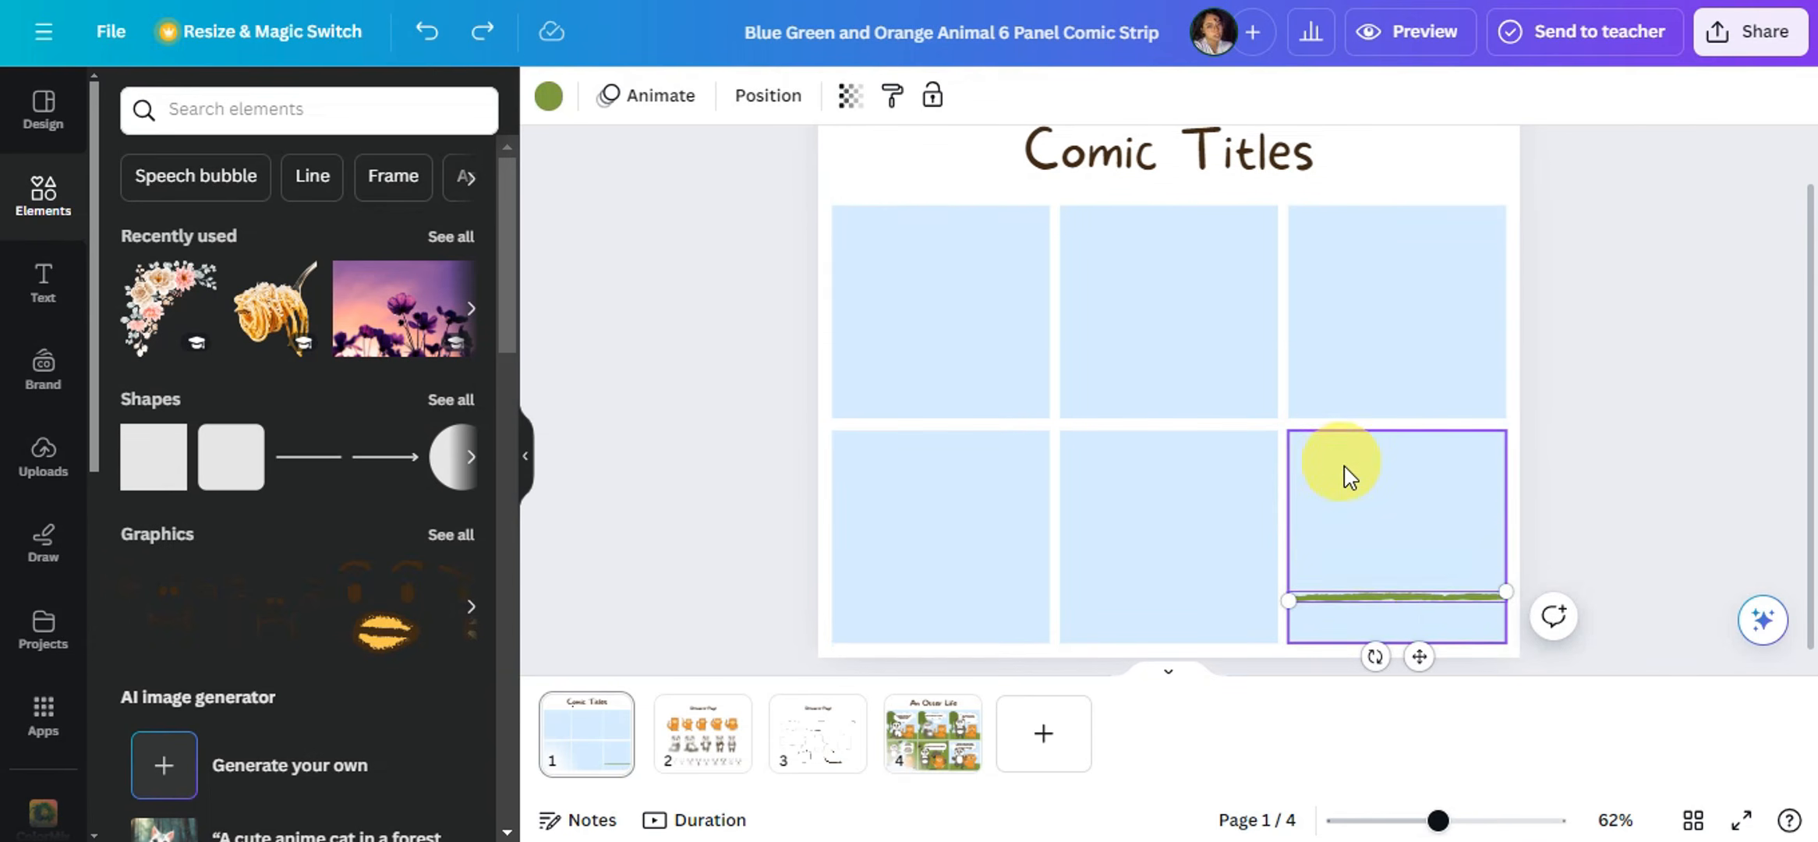
scroll(1378, 577, "down", 1)
left_click(1397, 495)
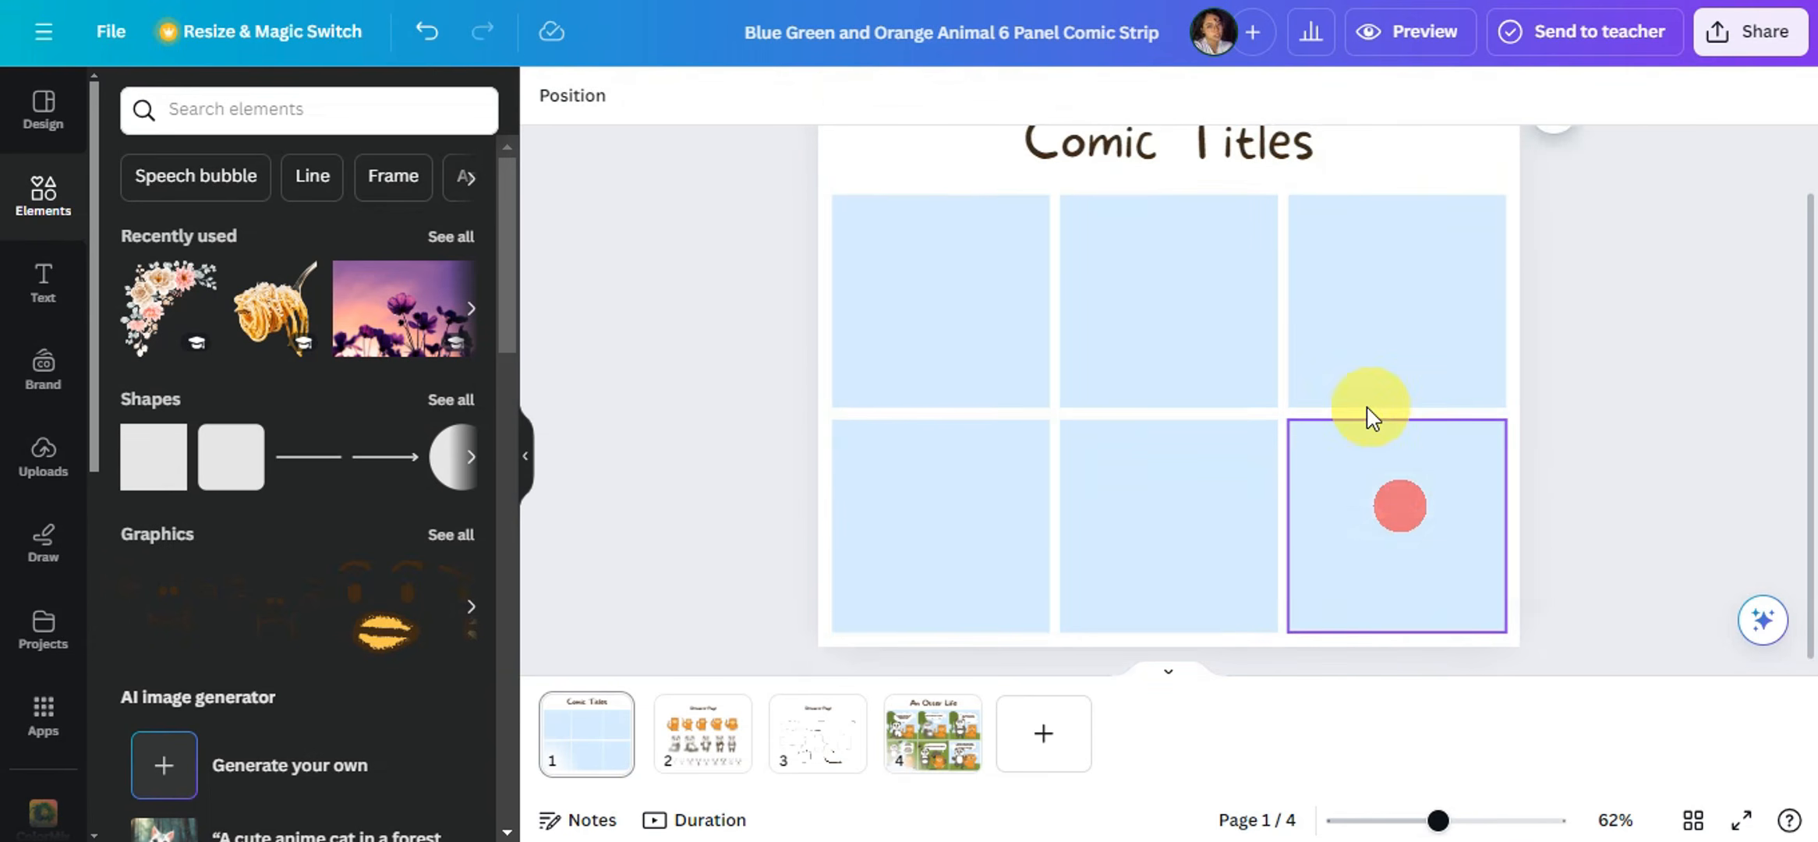
Replace the page title text with "MY COMIC".
scroll(1136, 215, "up", 1)
left_click(1129, 215)
left_click(1130, 215)
left_click(1278, 228)
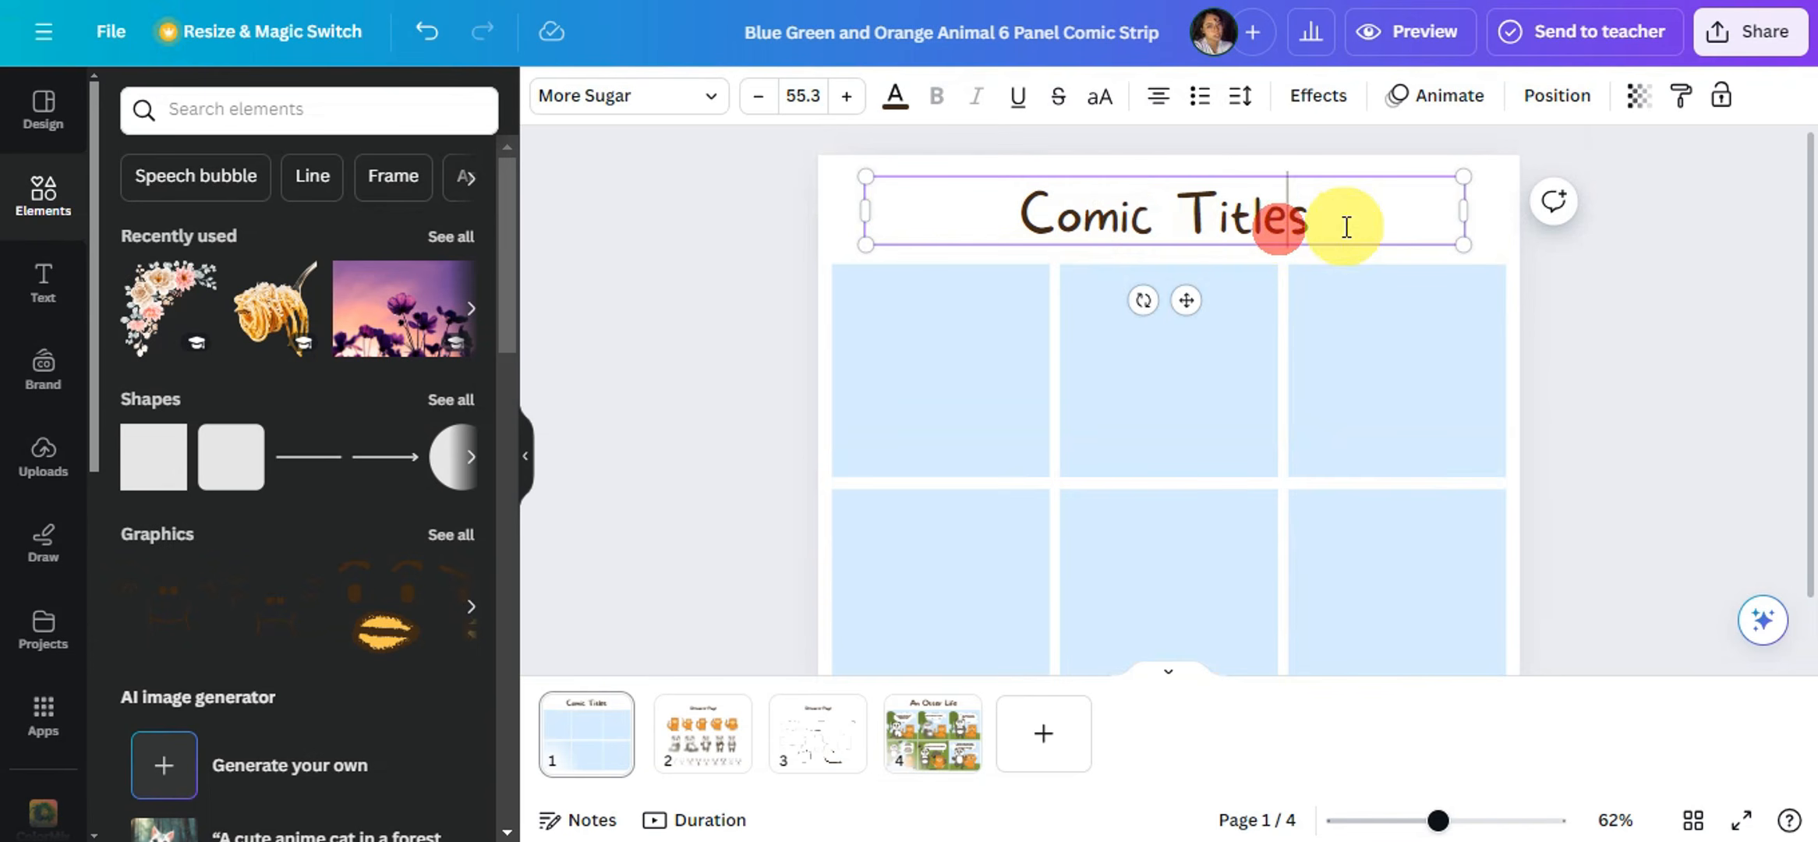
left_click_drag(1343, 221, 1036, 245)
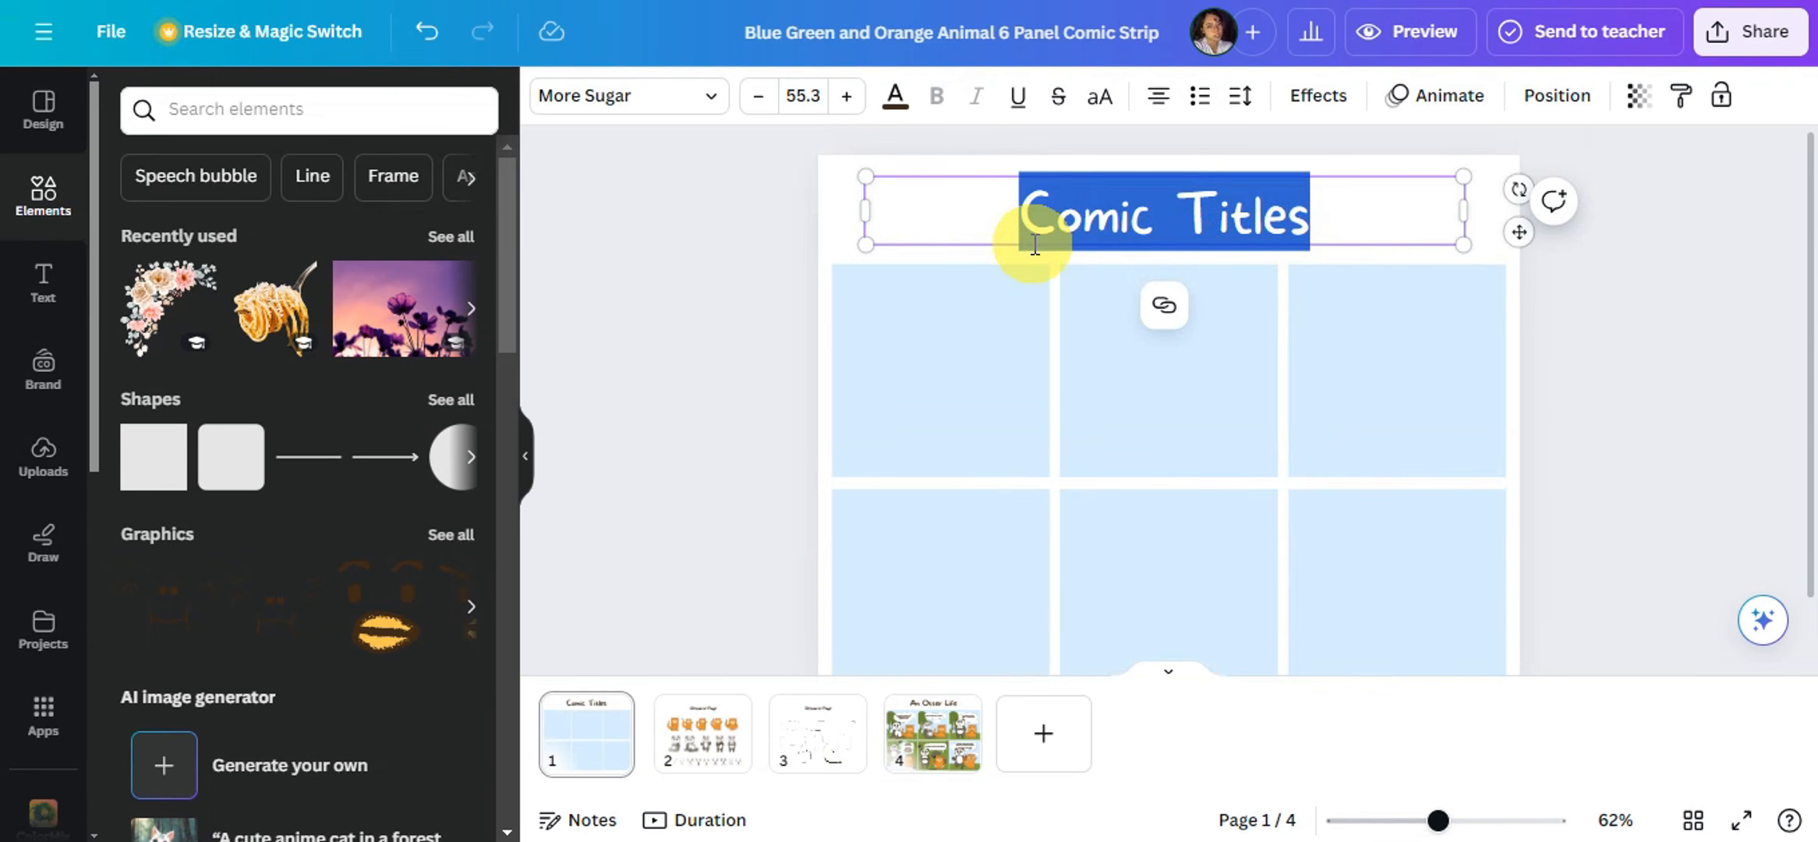
key("BackSpace")
type("MY COMIC")
Change the font of the whole page title to Bernoru.
key("ctrl+a")
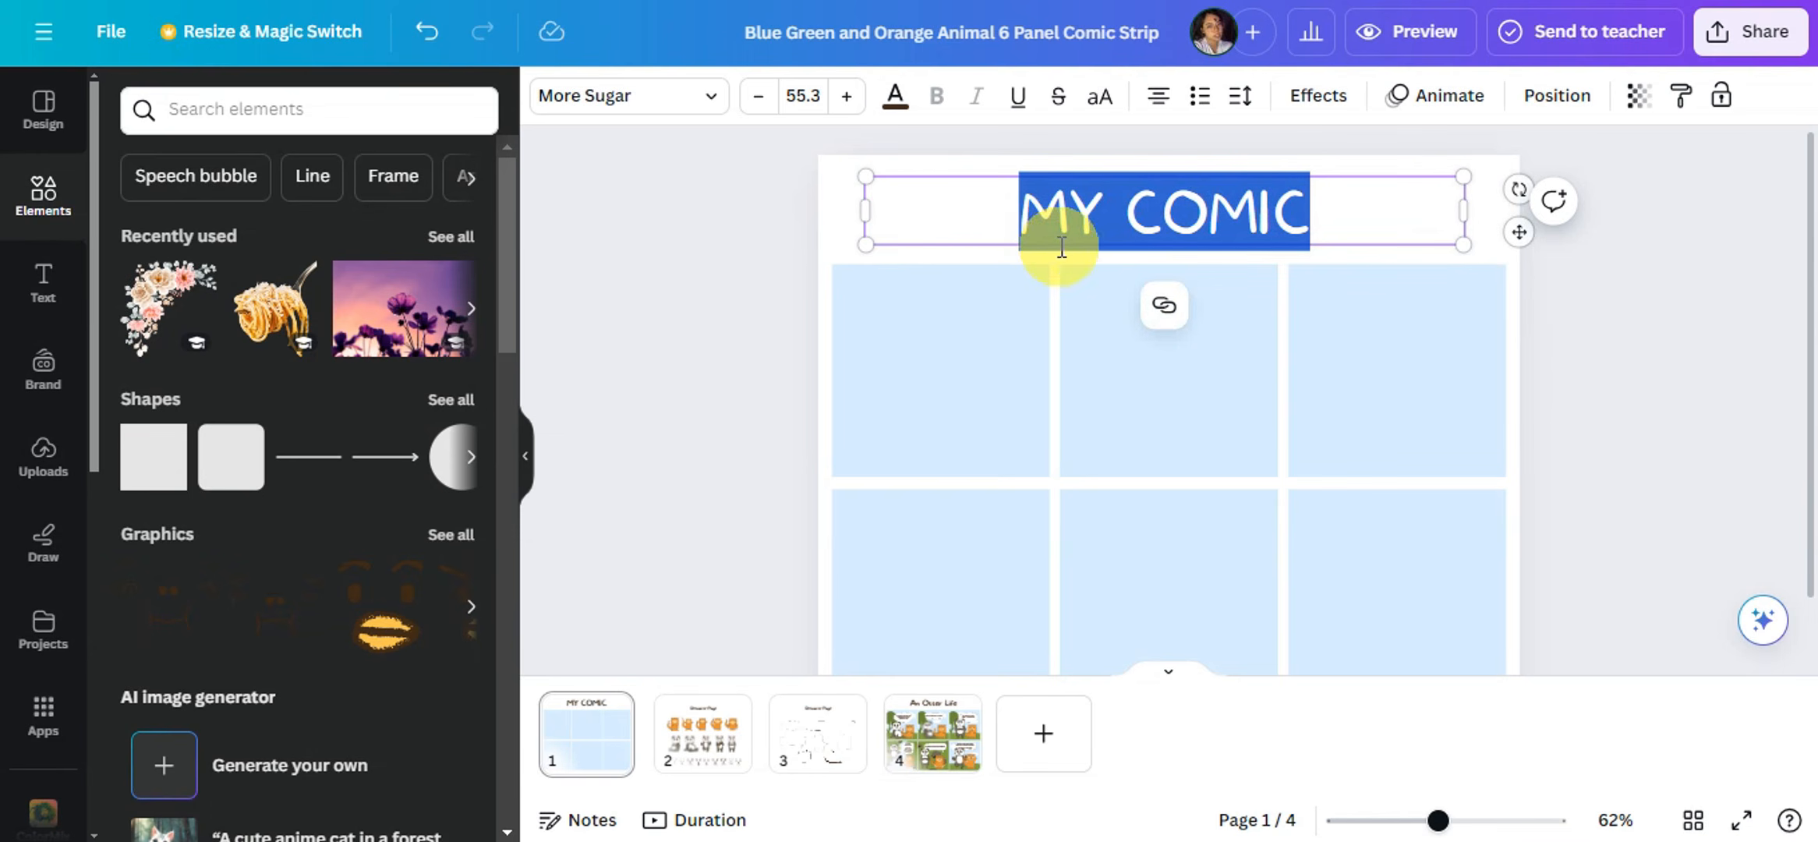
left_click(704, 109)
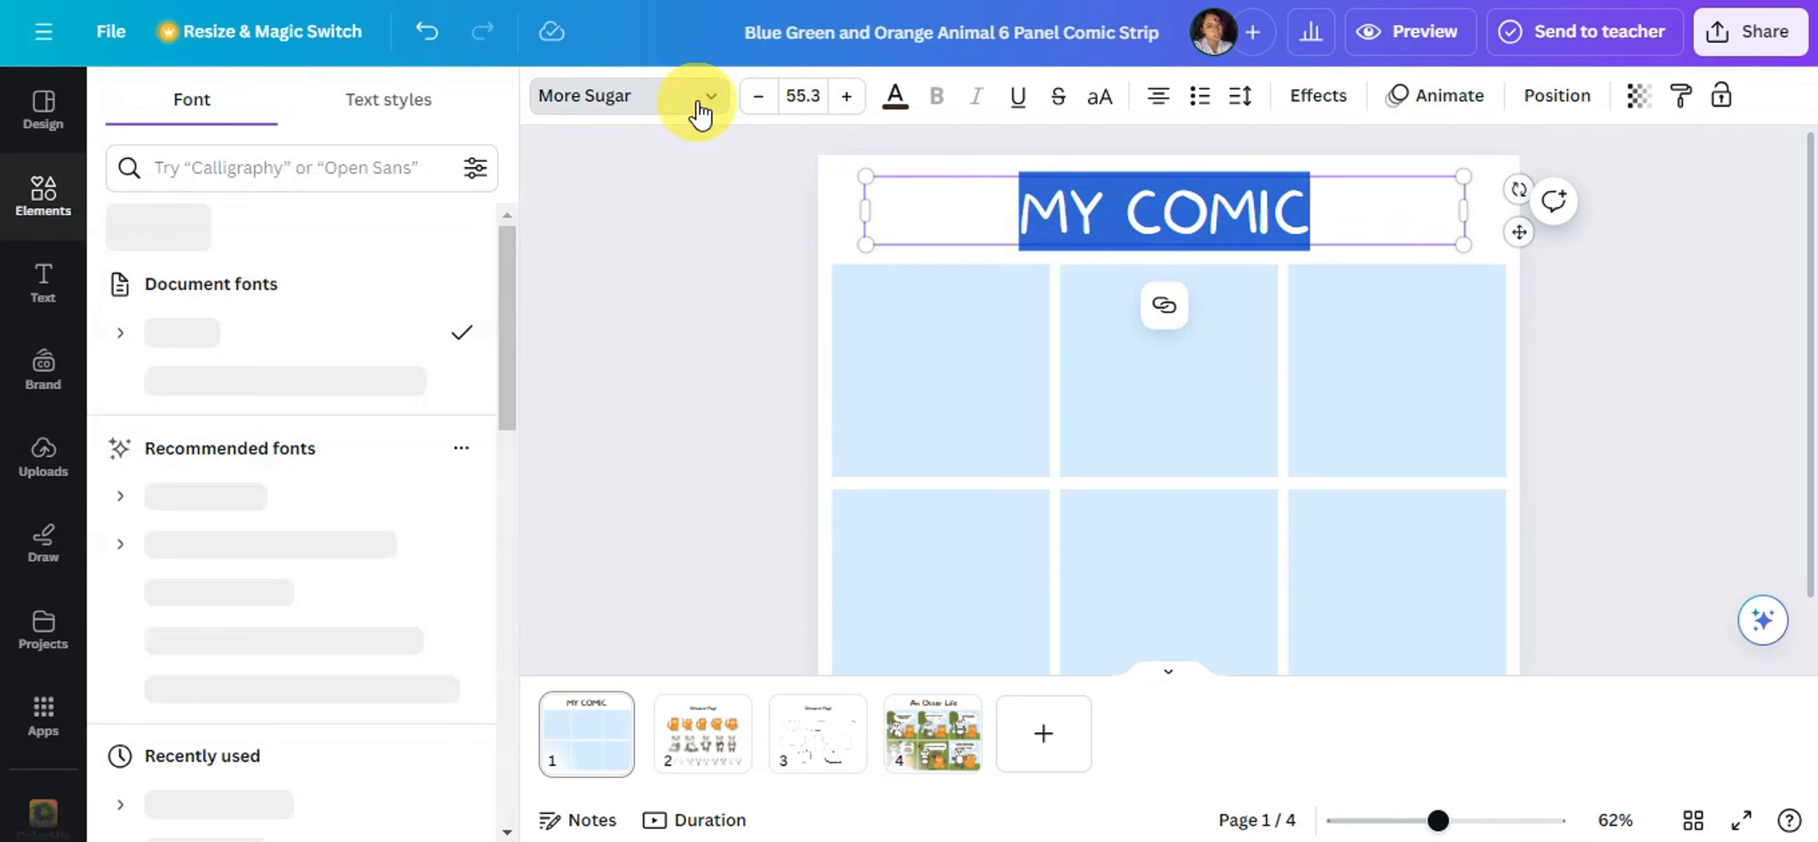
scroll(223, 438, "down", 3)
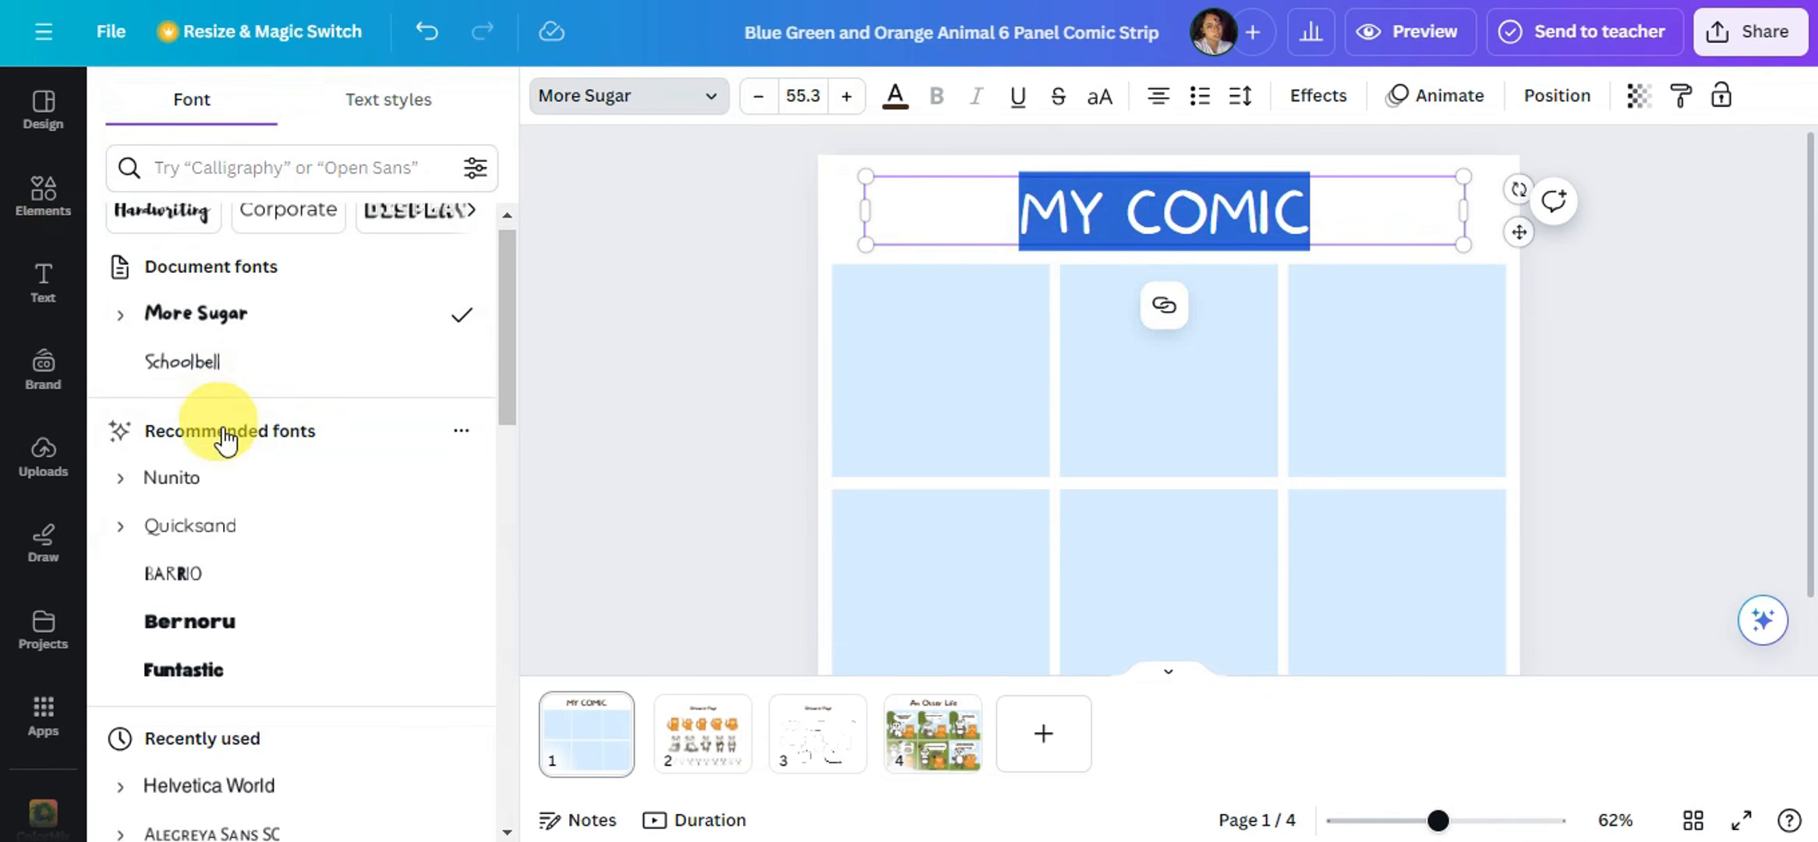
left_click(196, 512)
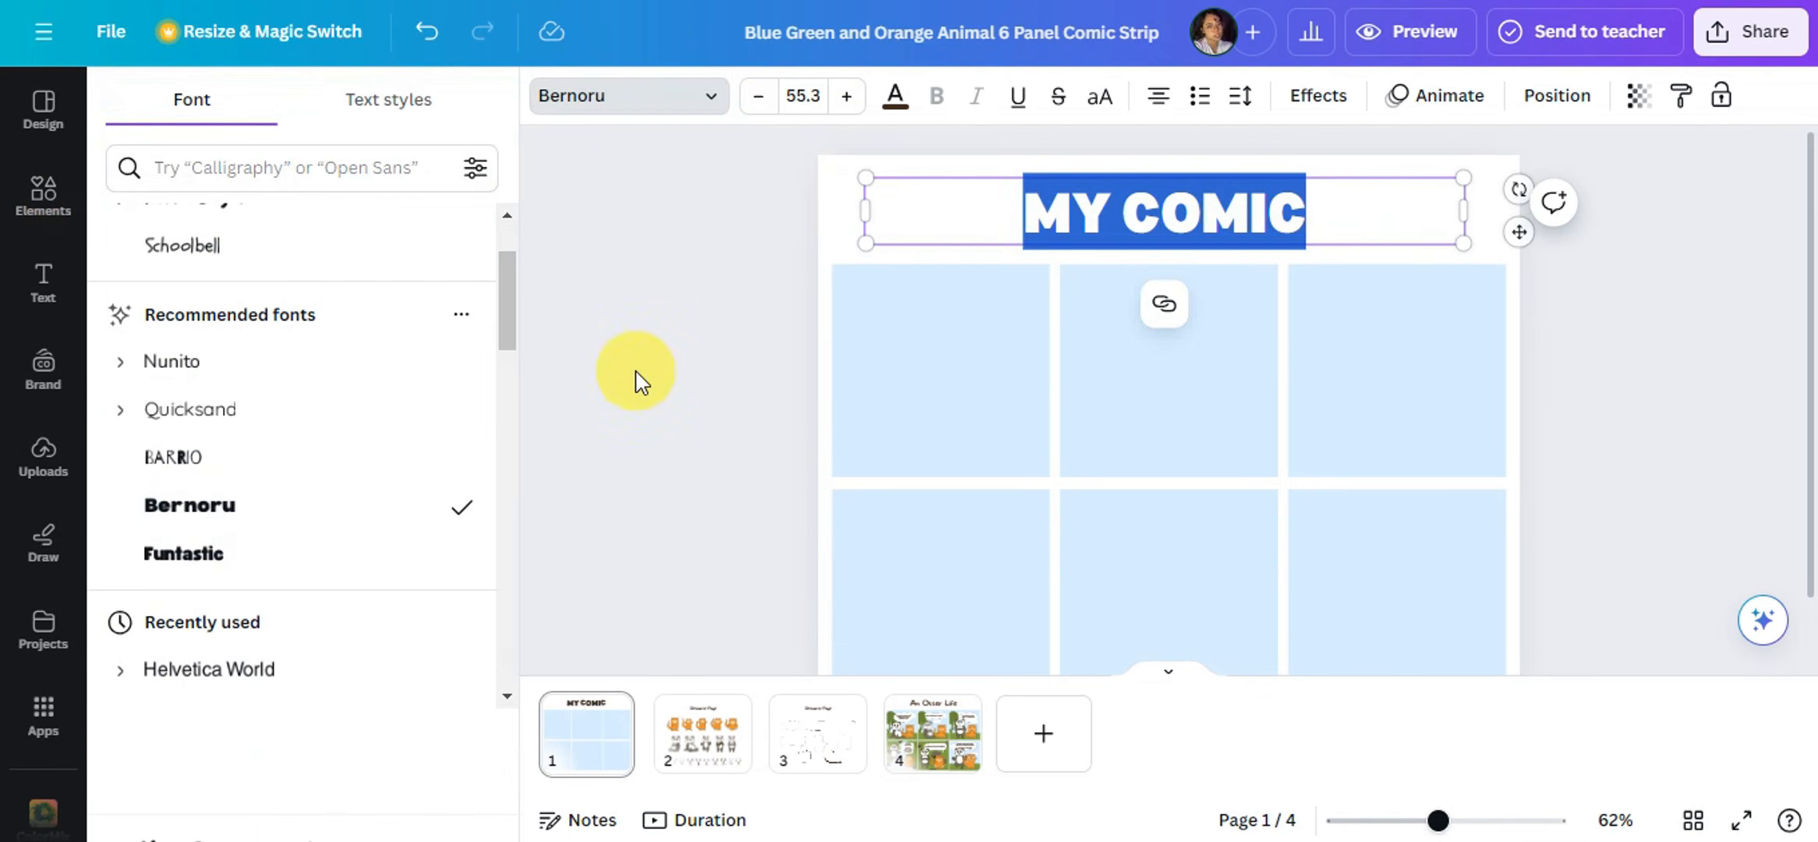
left_click(723, 329)
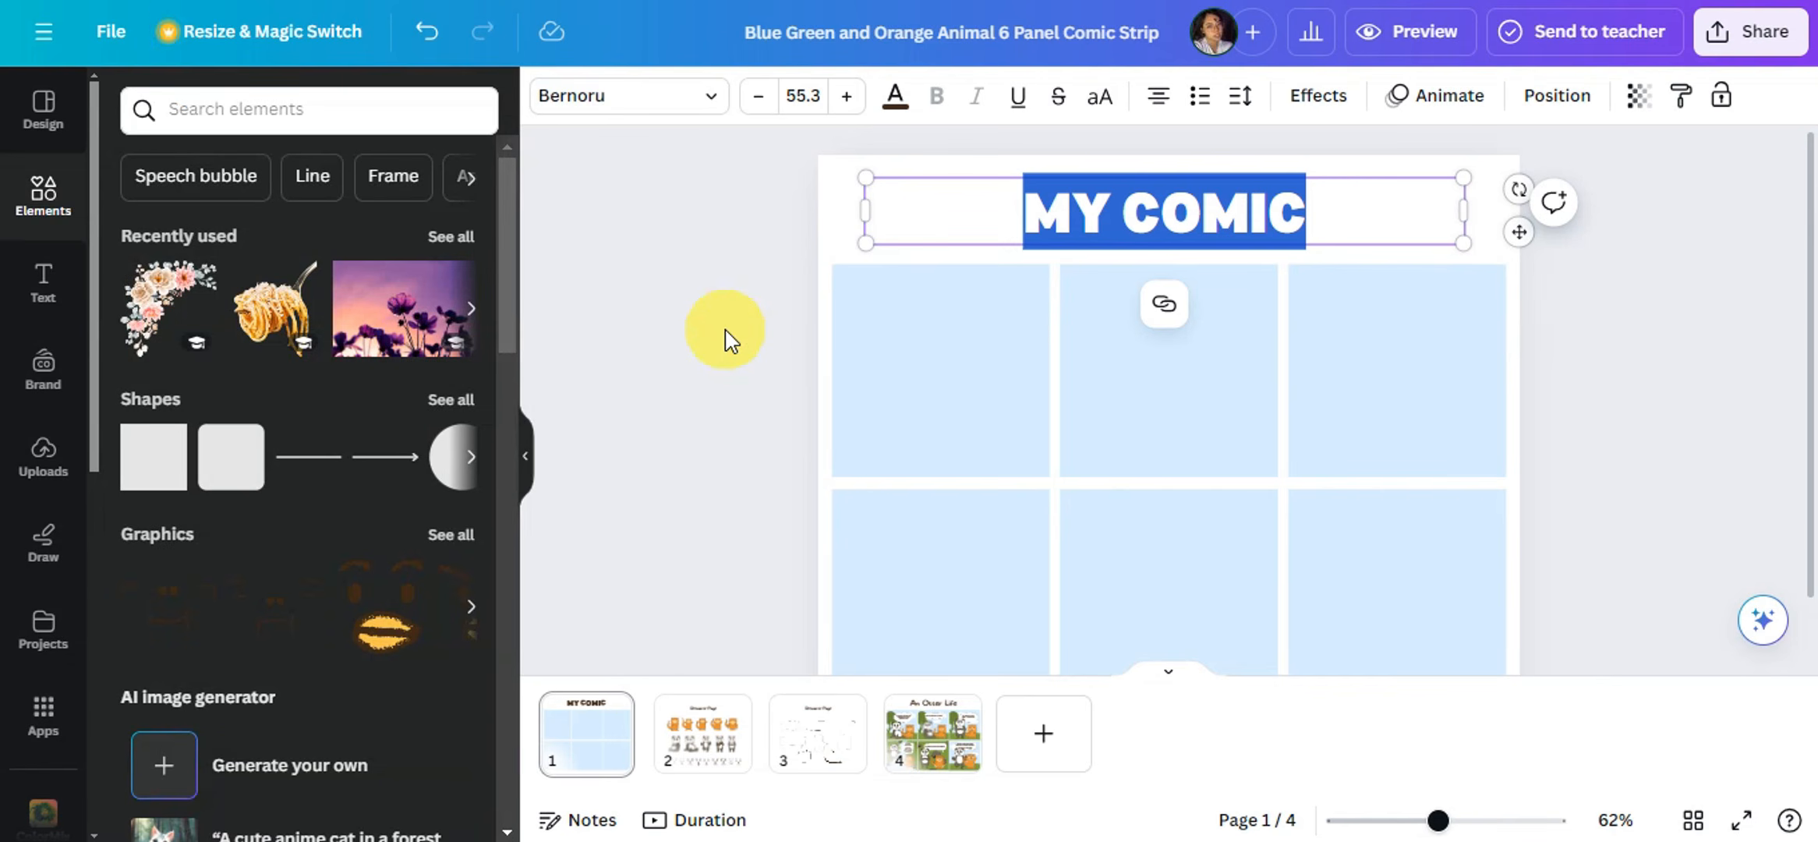
left_click(724, 335)
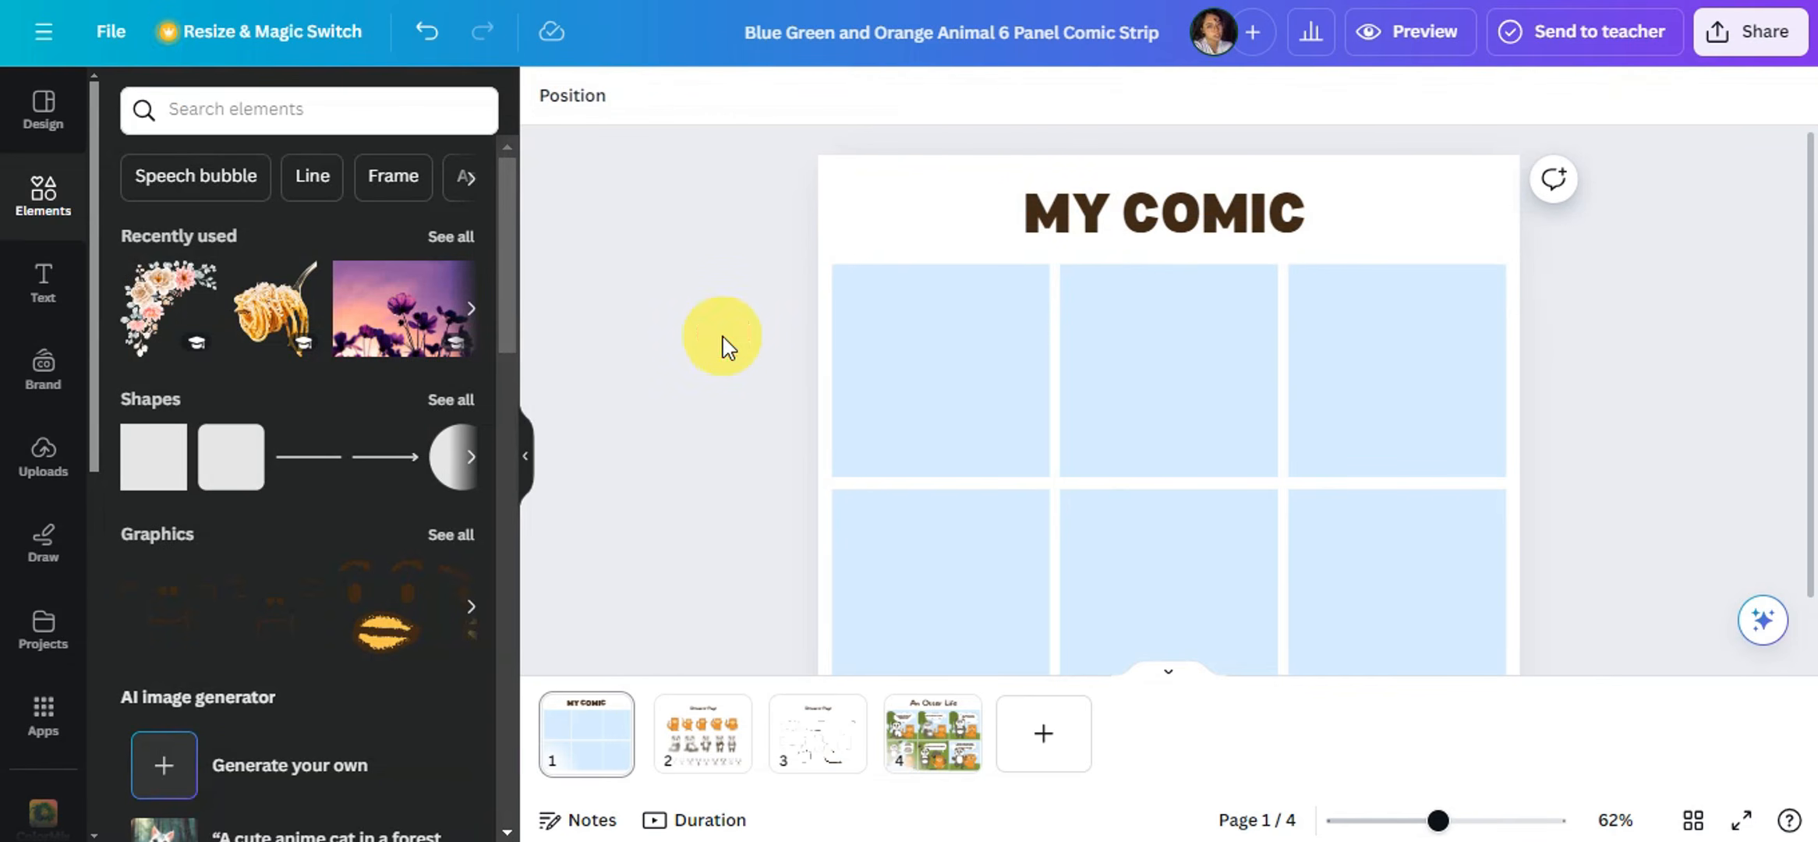
Search the elements for "BEACH" and limit the results to graphics.
left_click(269, 109)
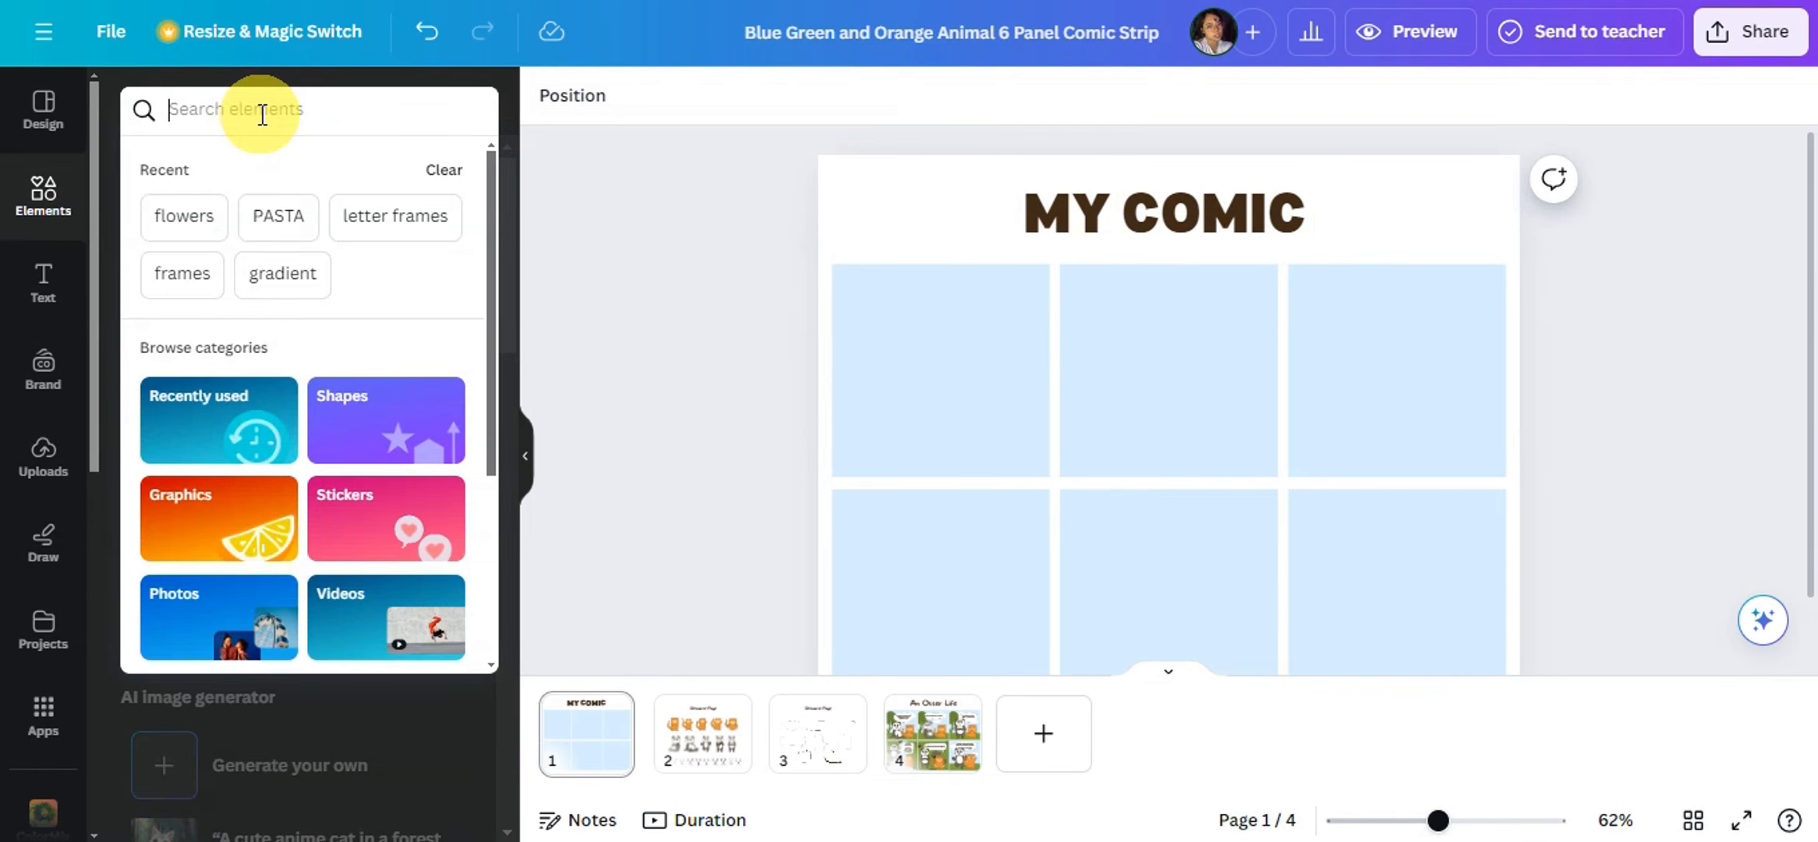
type("F")
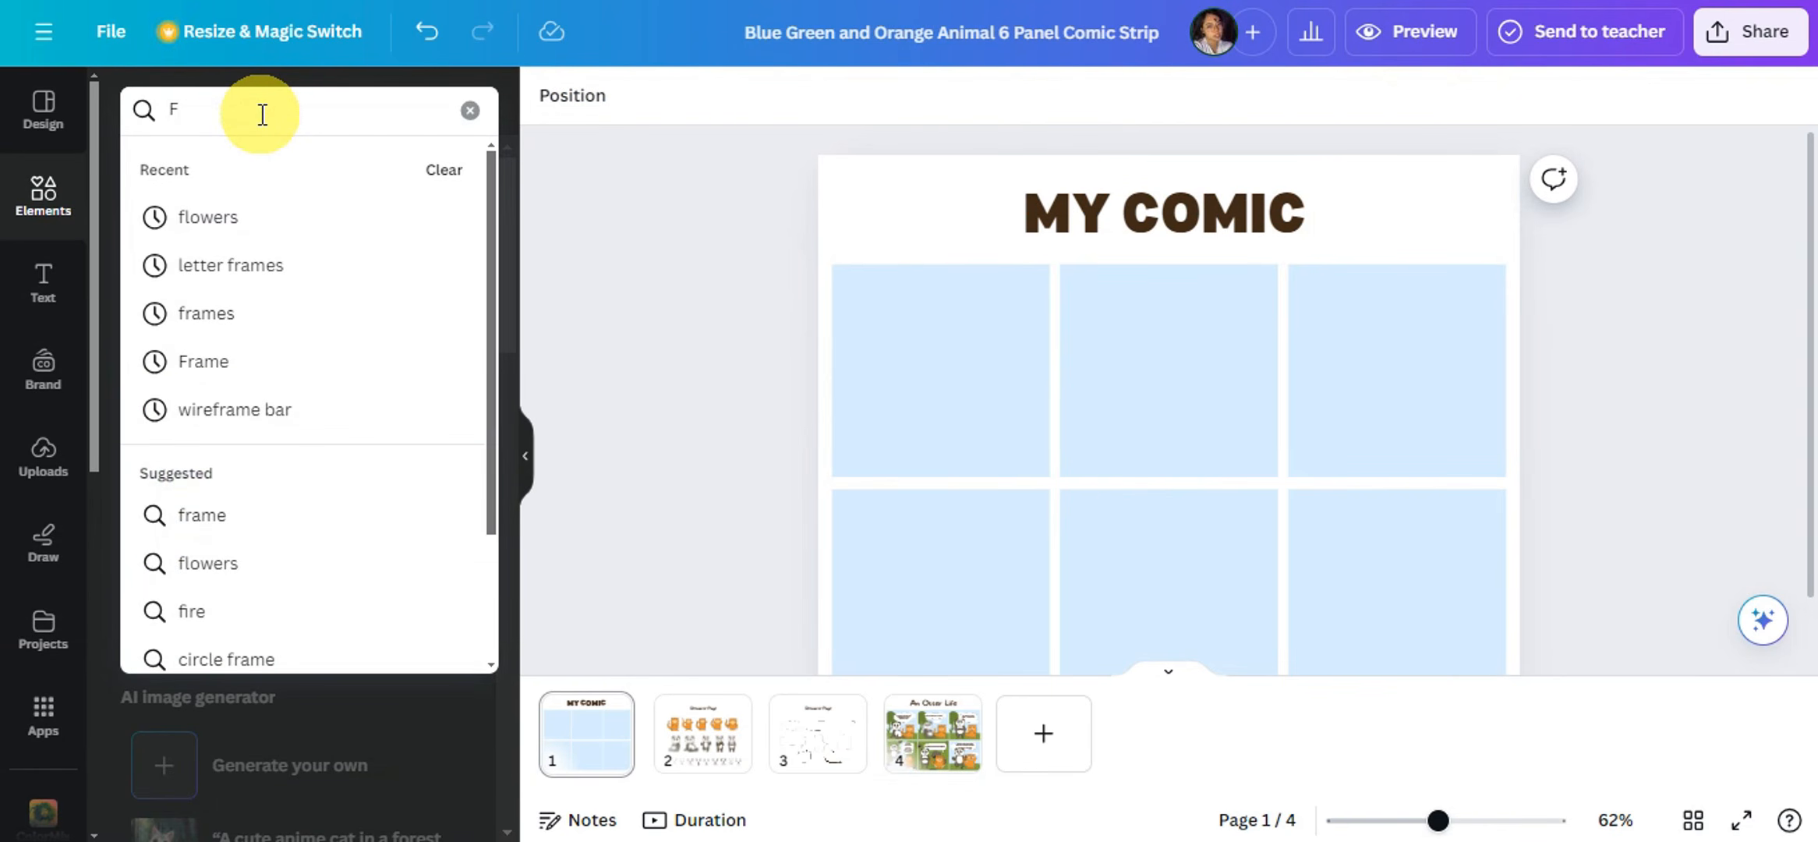
key("BackSpace")
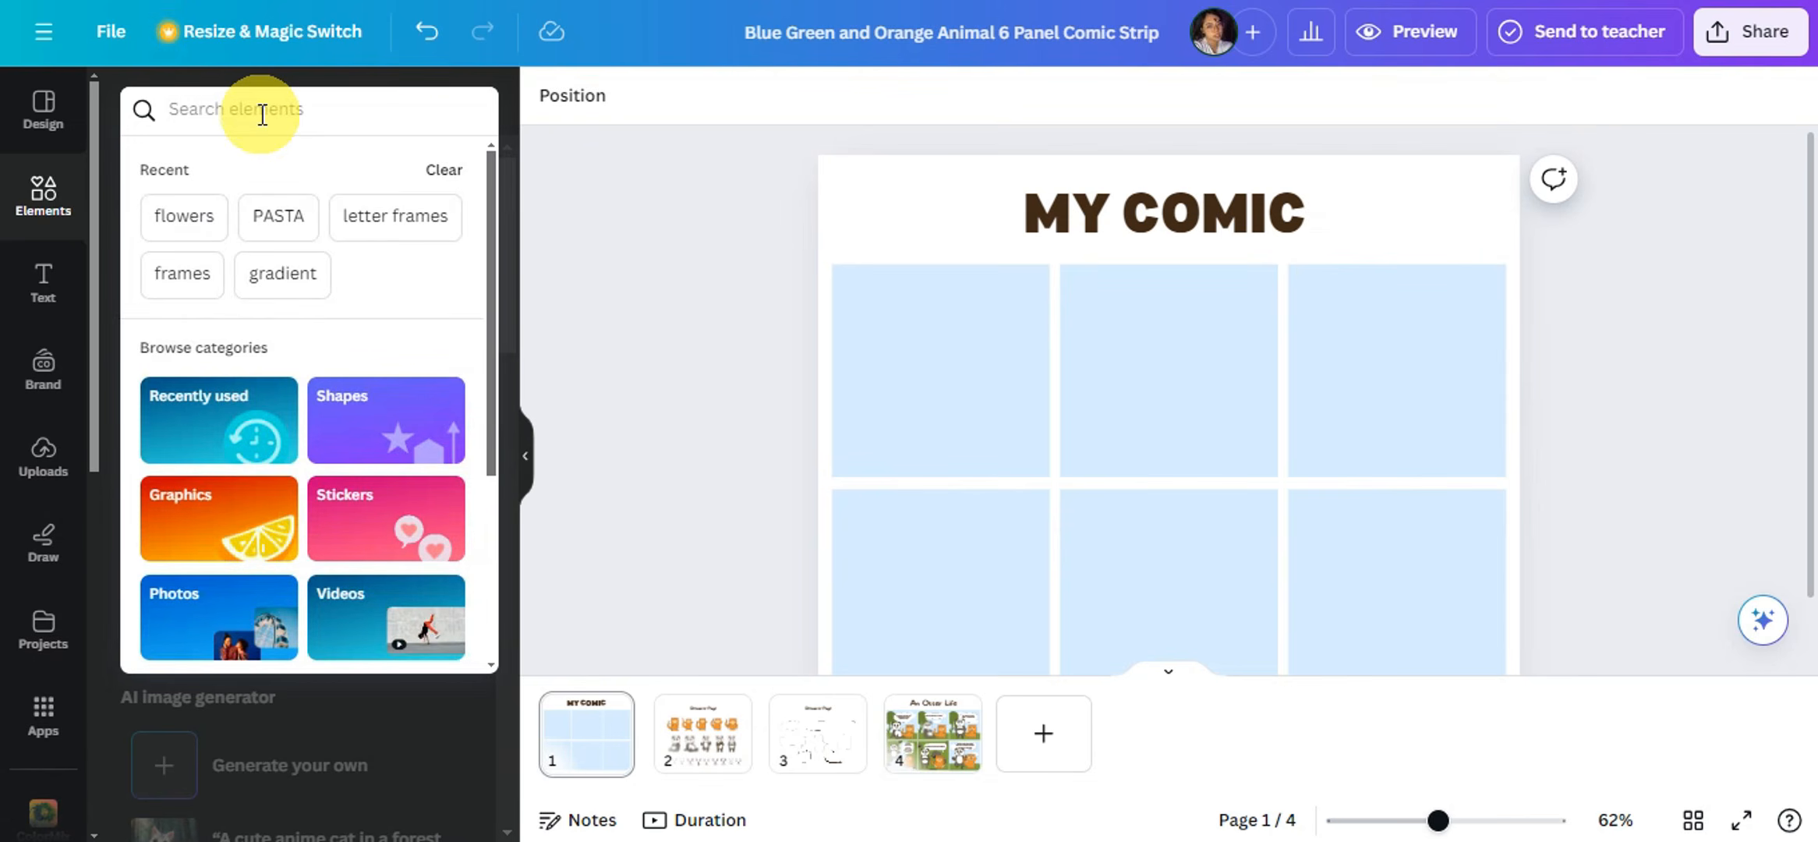
type("BEACH")
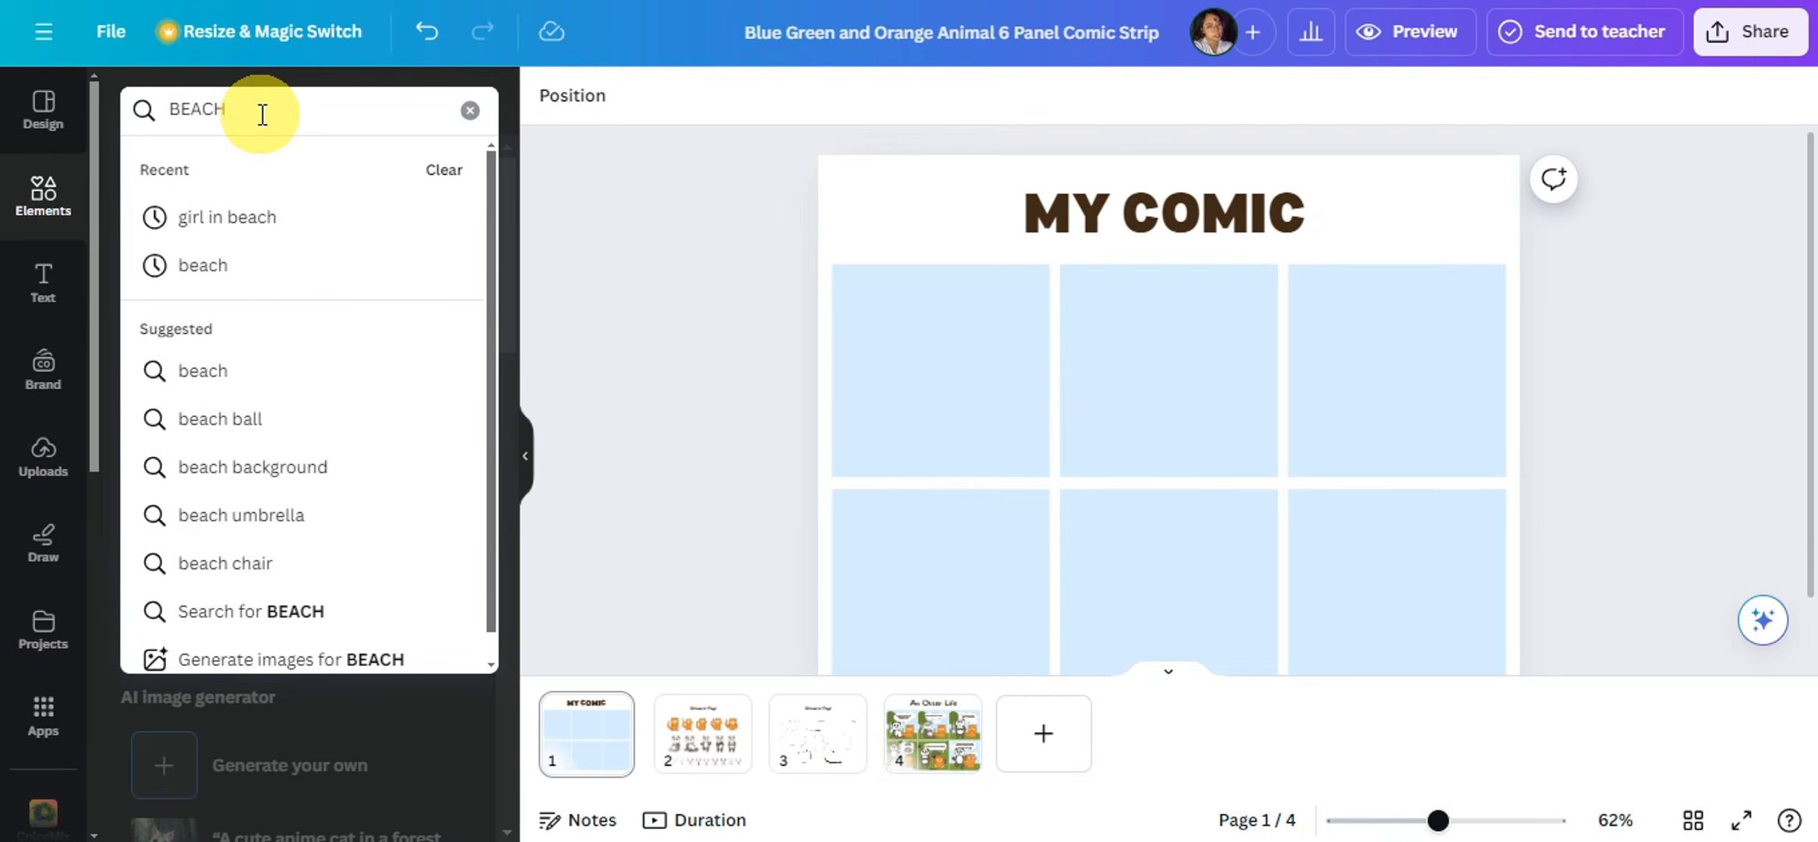
key("Return")
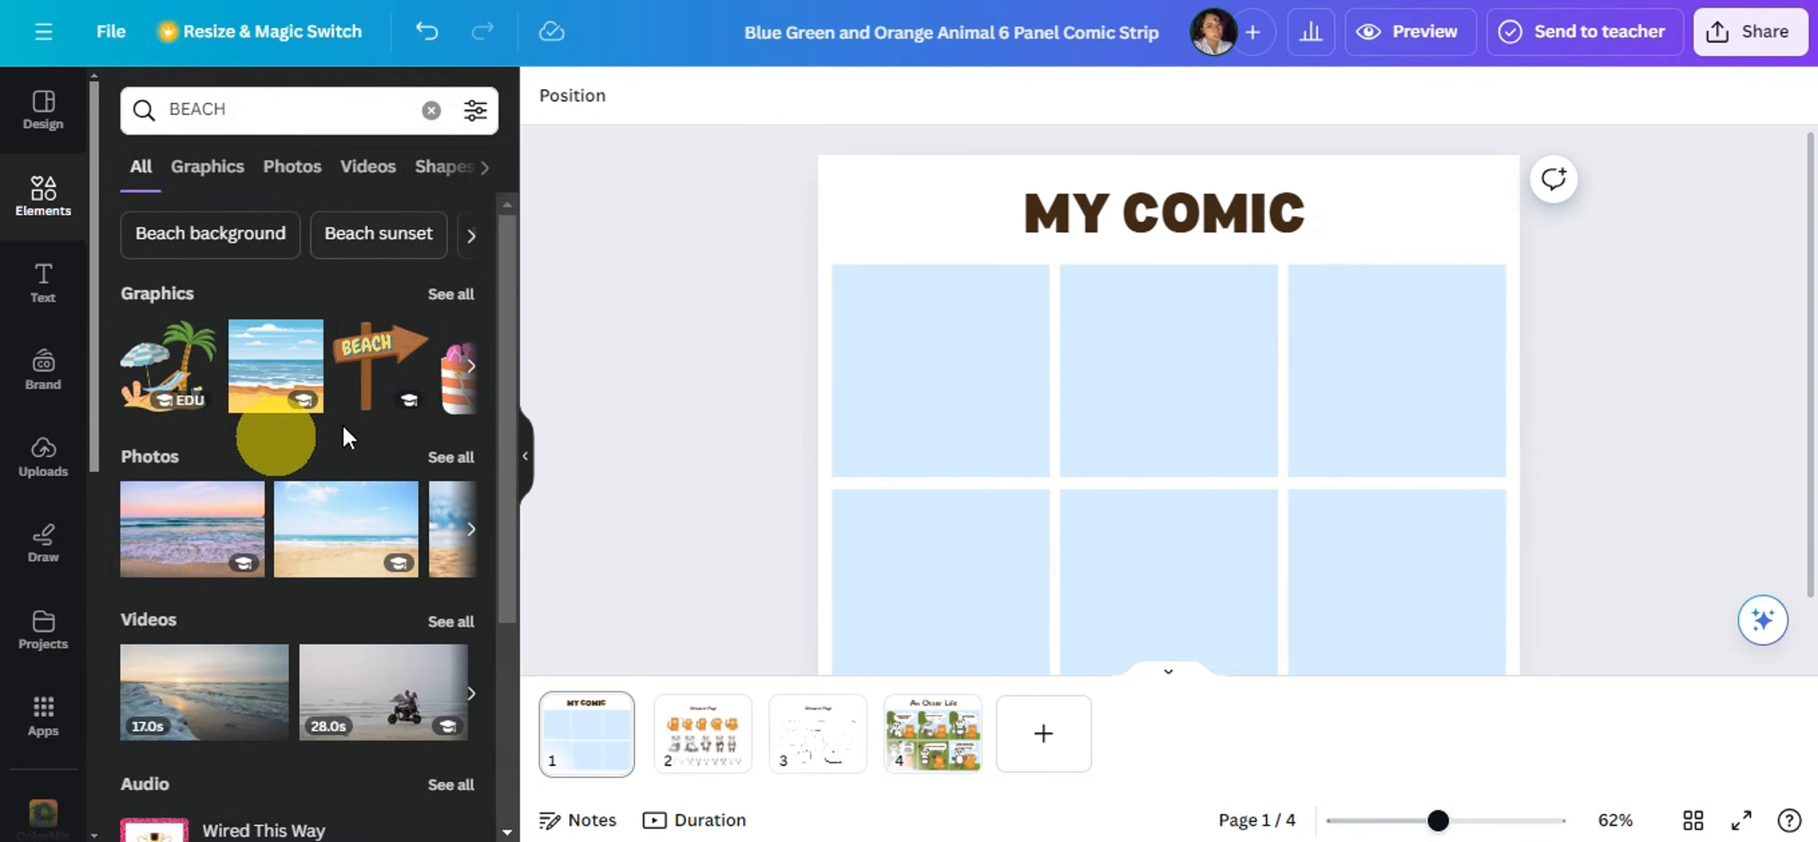
left_click(199, 171)
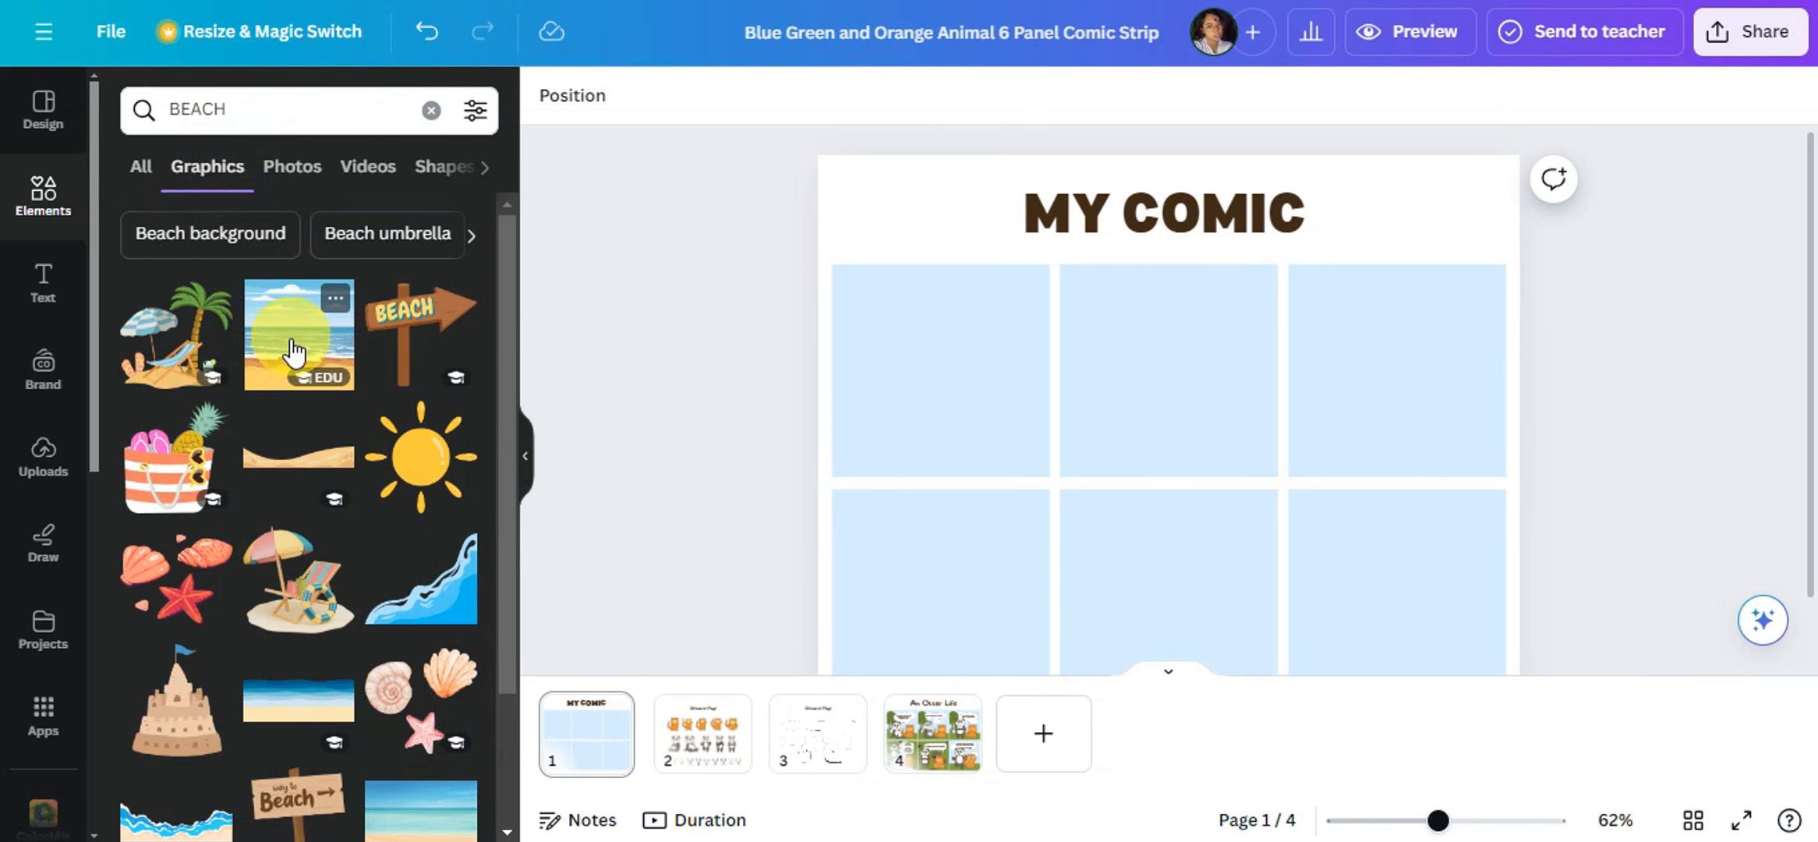
Place the beach scene with sky, sea and sand in the first panel and size it to fill the panel.
left_click_drag(295, 352, 881, 327)
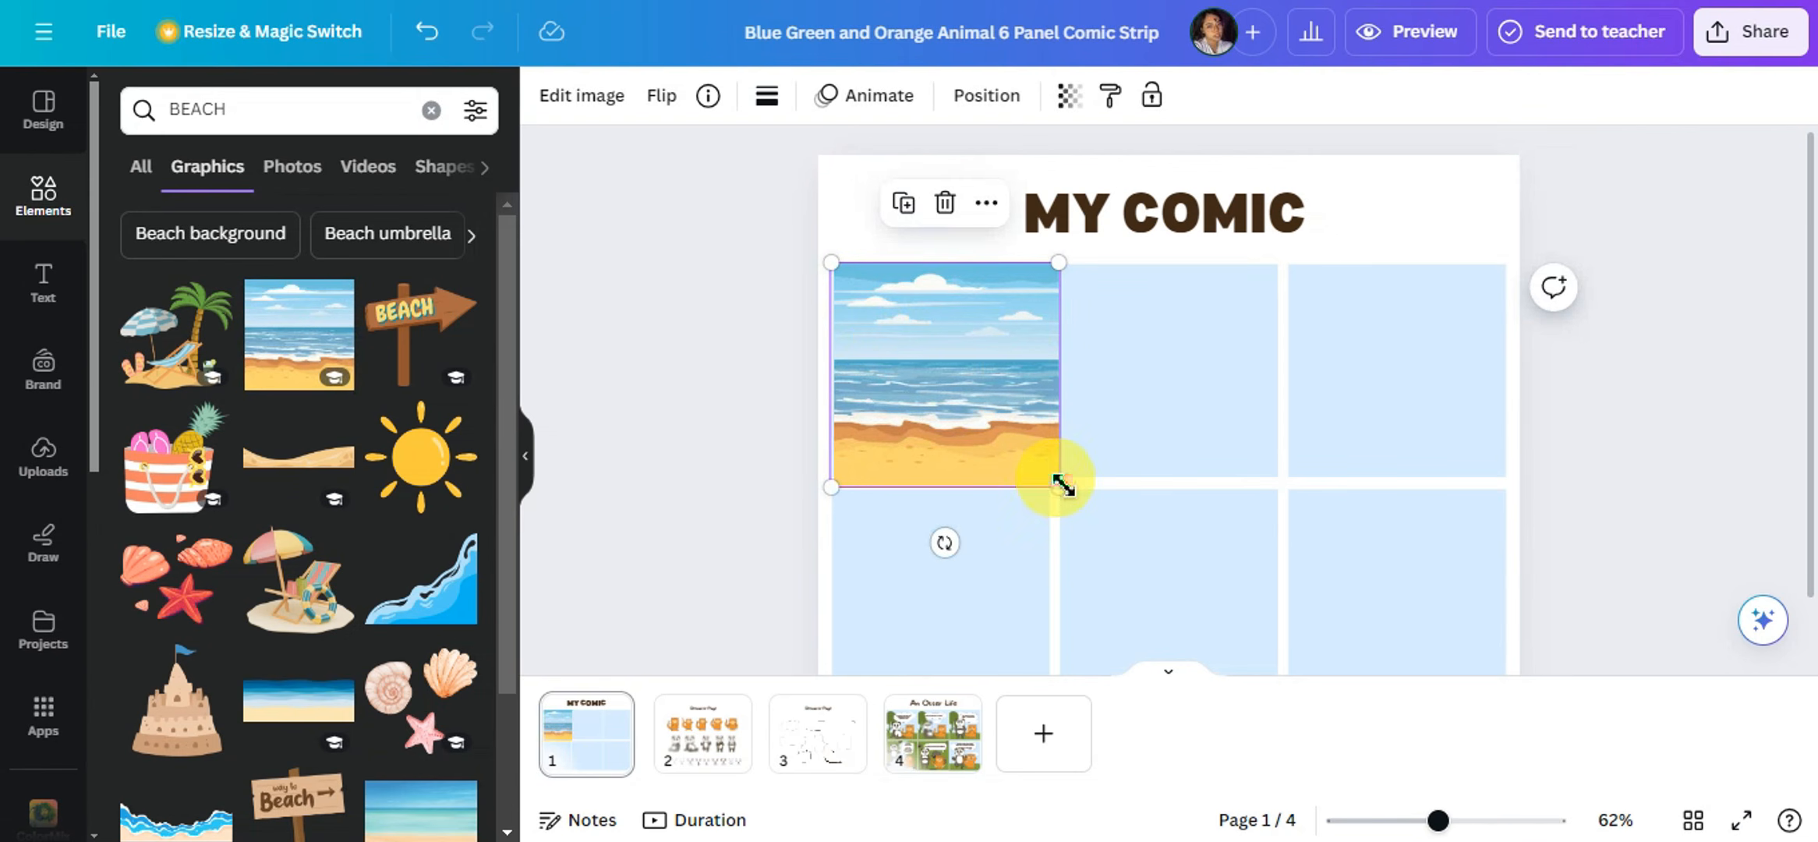
left_click_drag(1062, 486, 1075, 455)
left_click(698, 371)
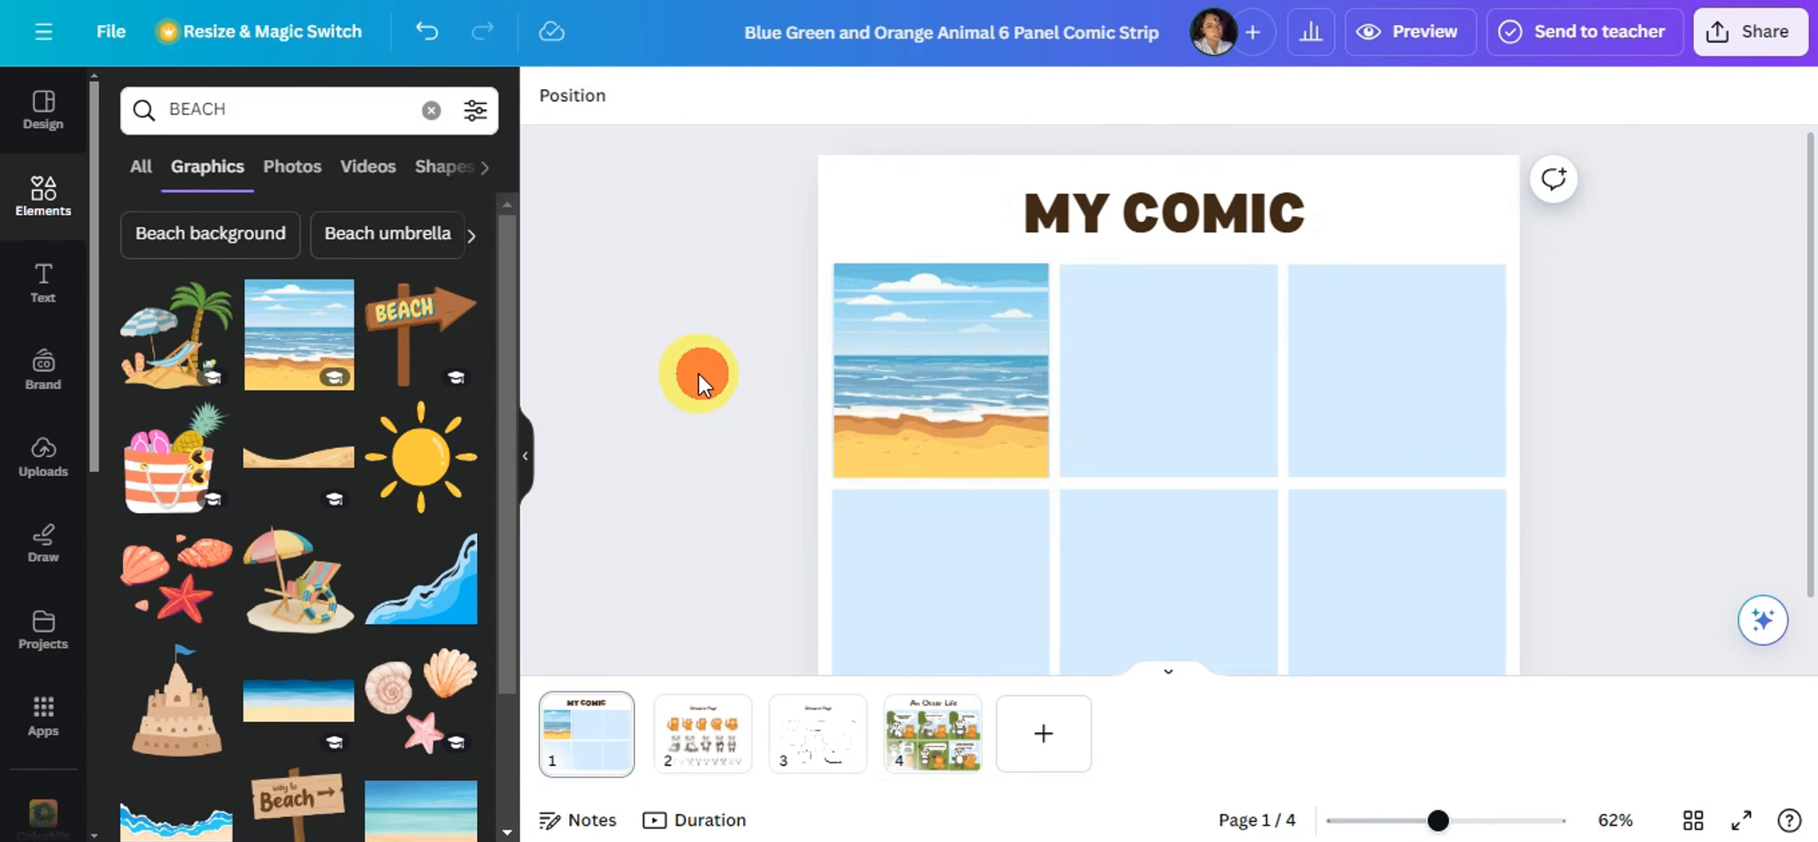
Search the graphics for "CHARACTERS", correcting the misspelled search term.
left_click_drag(265, 109, 143, 109)
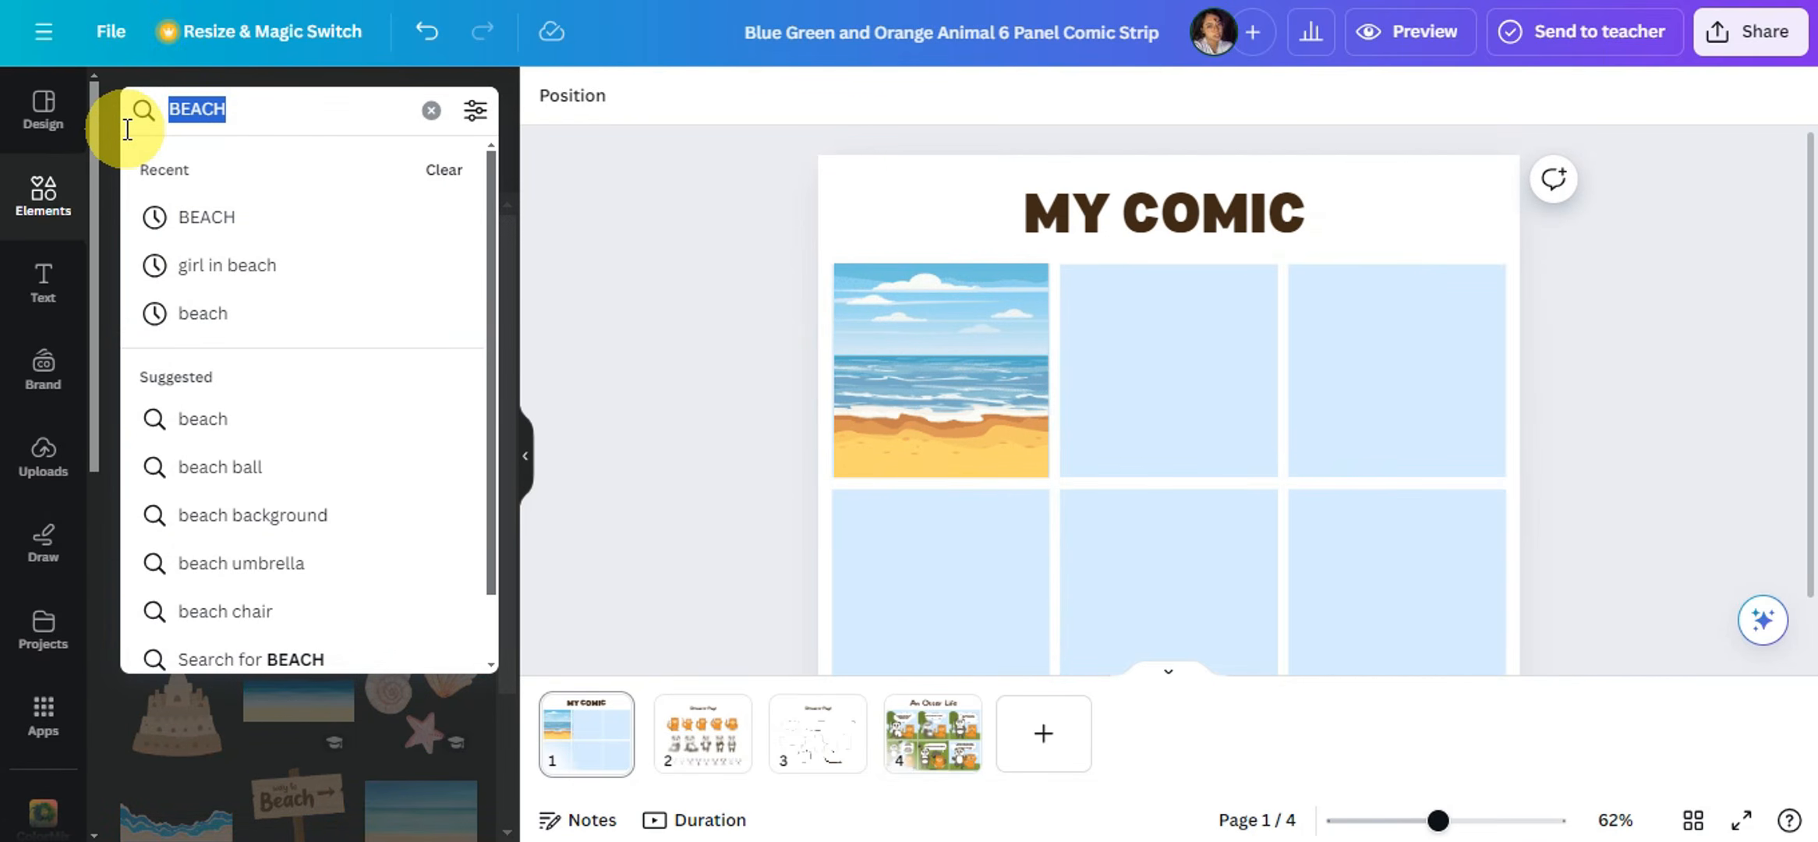
type("C")
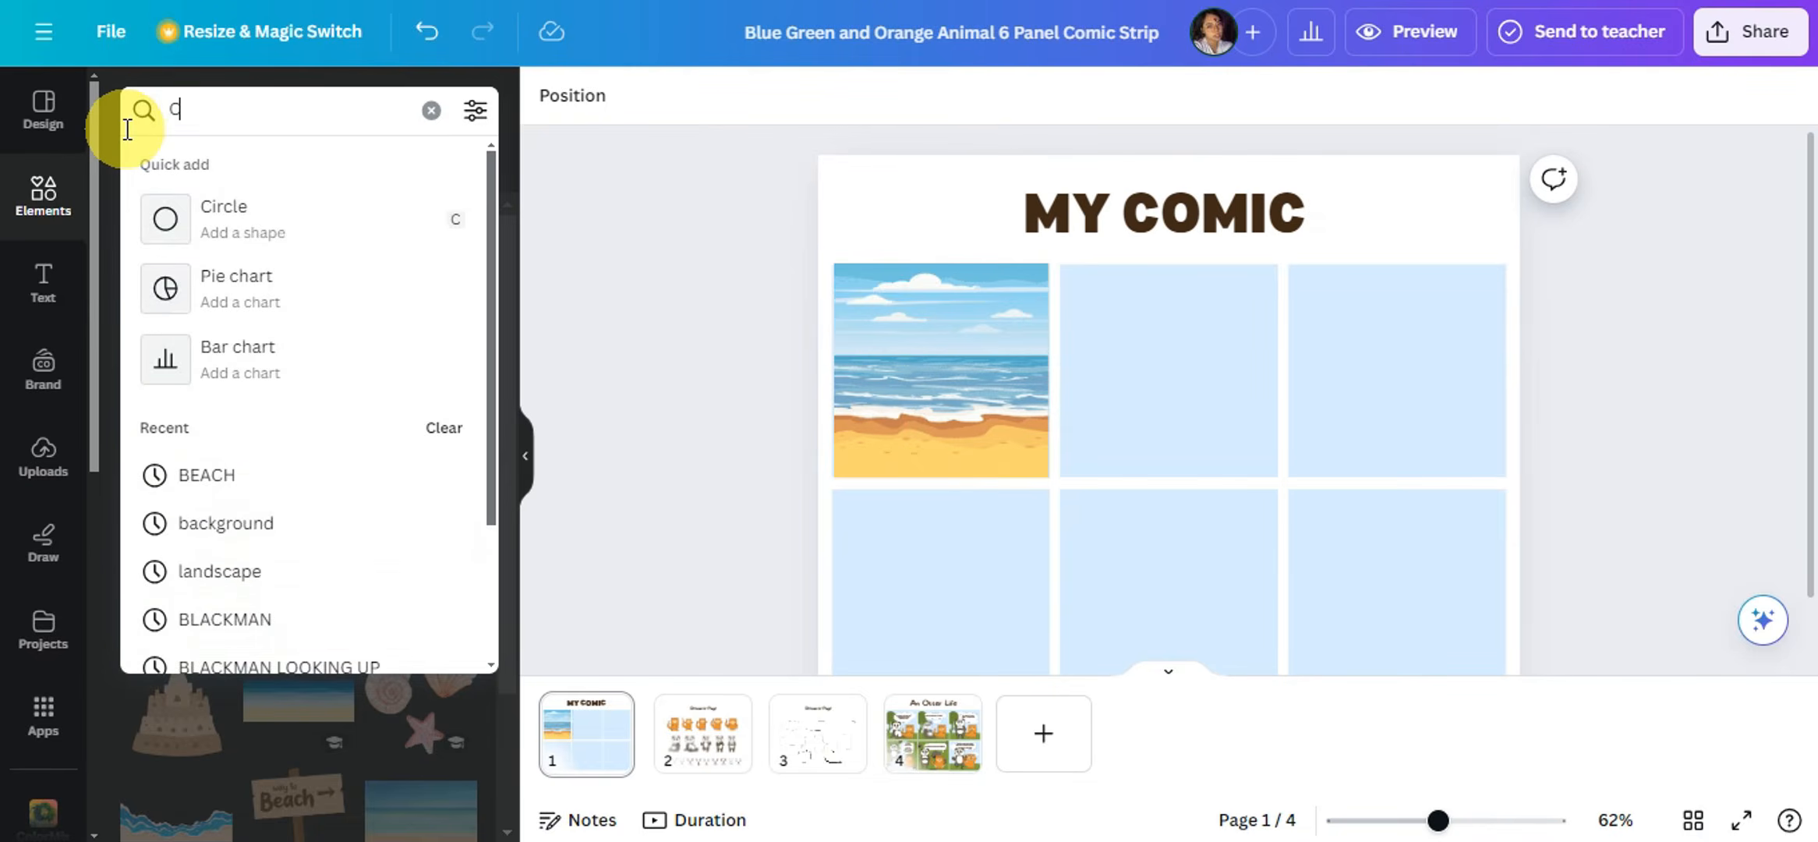
type("HARECTERS")
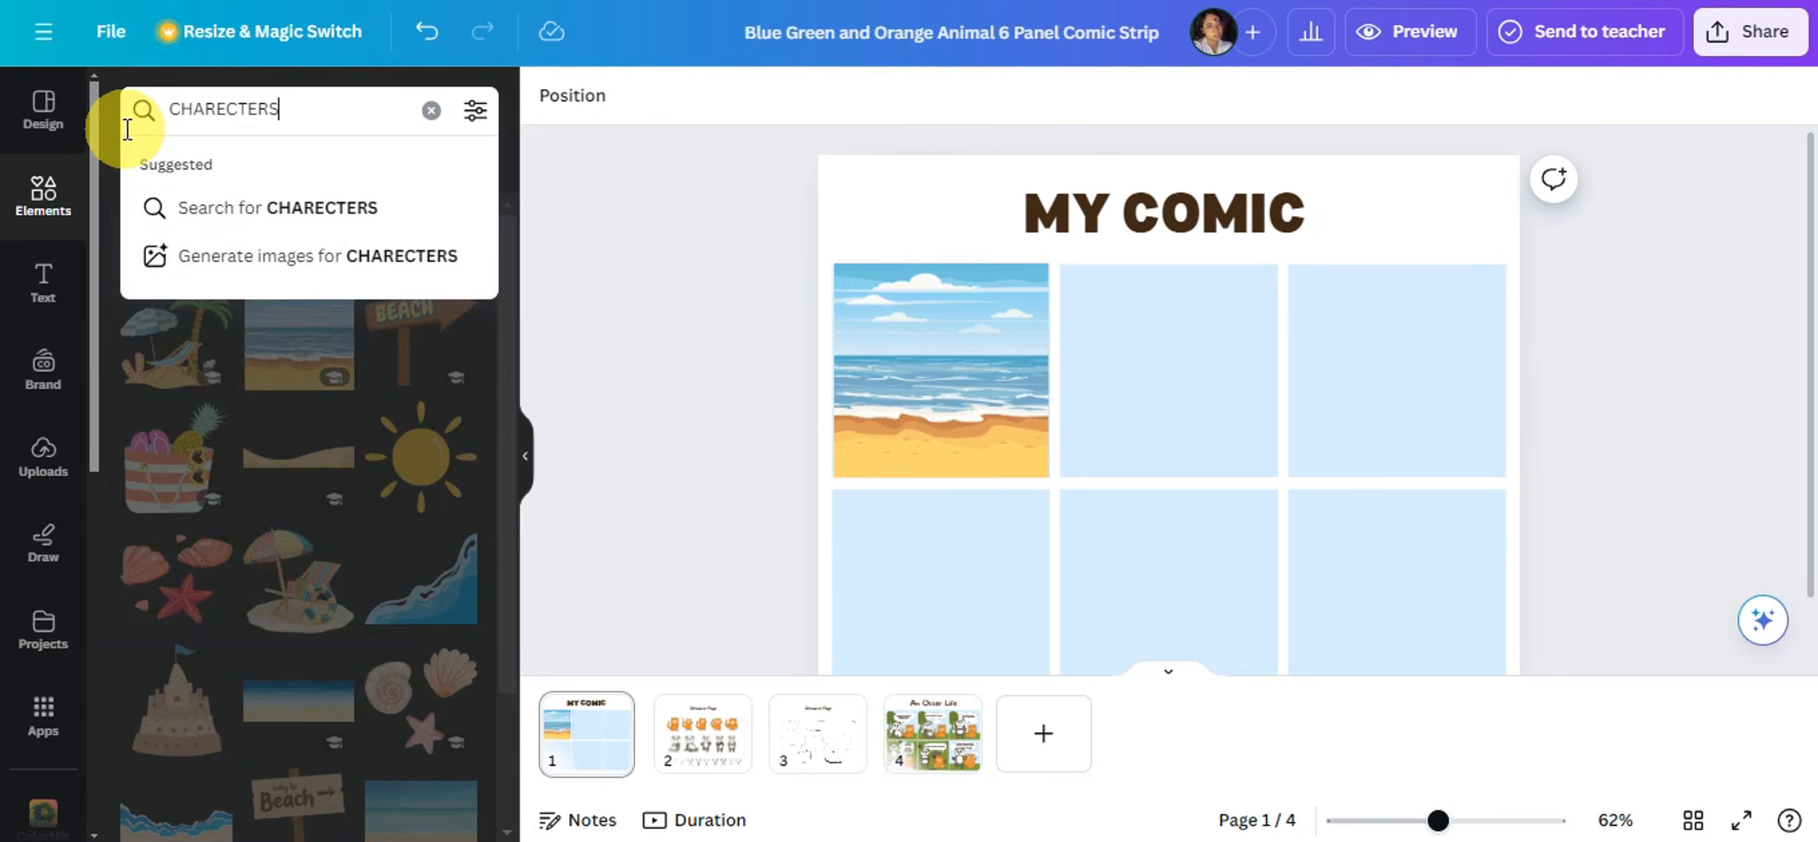
key("Return")
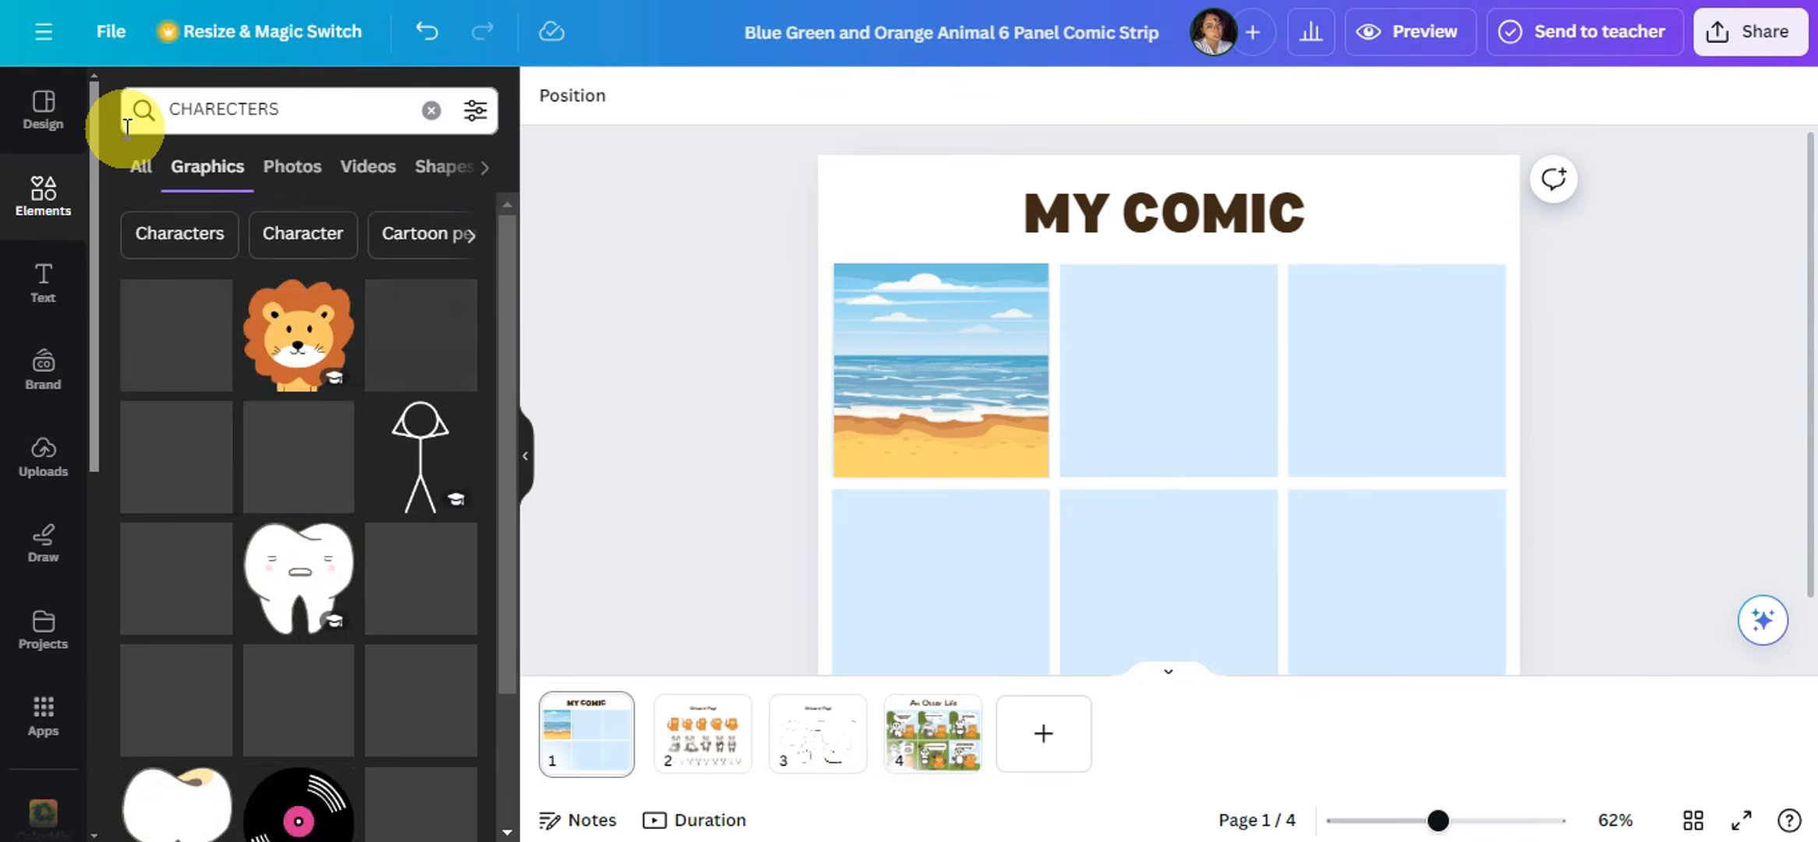
left_click(236, 119)
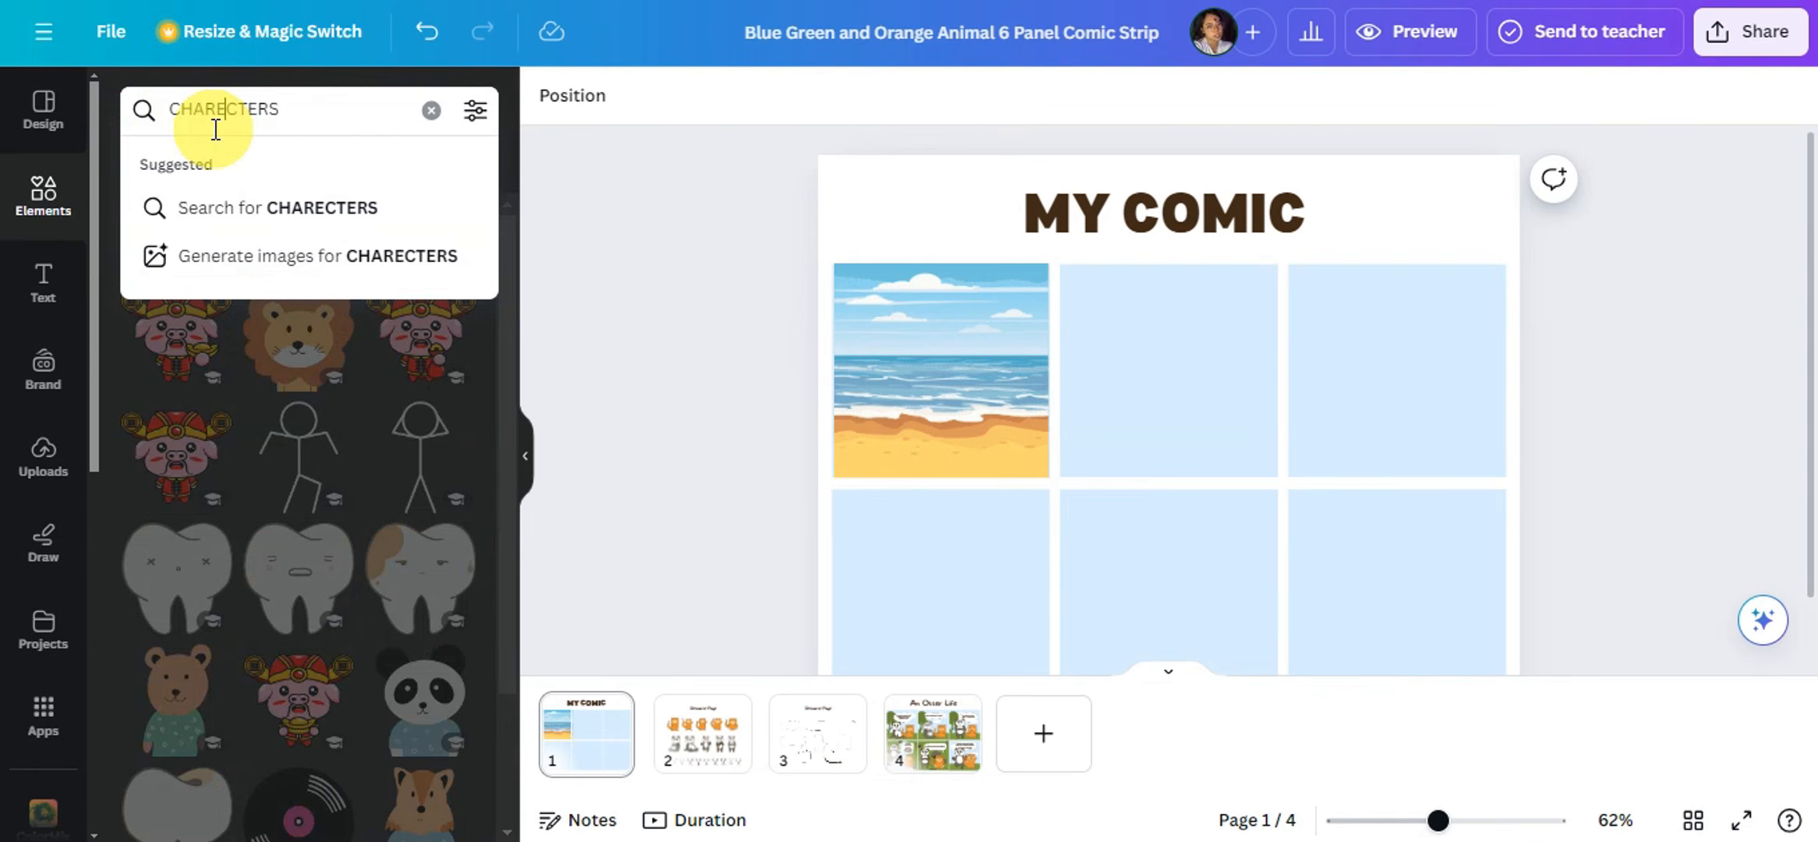
left_click(306, 105)
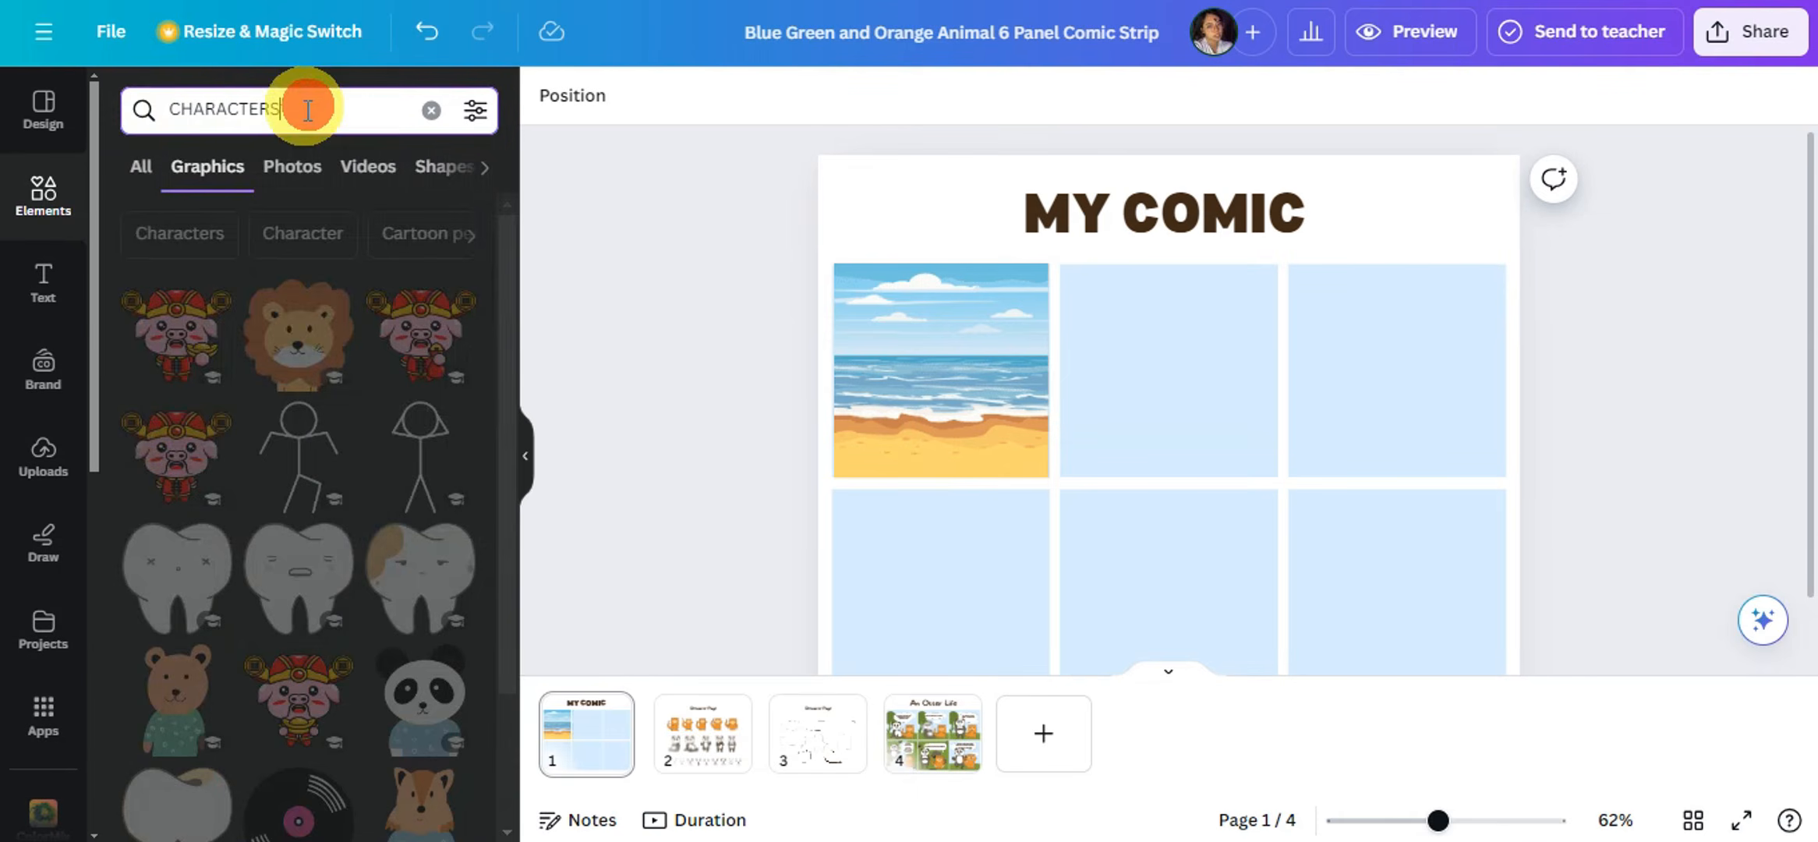
Narrow the graphics search to "HUMAN CHARACTERS".
left_click(168, 109)
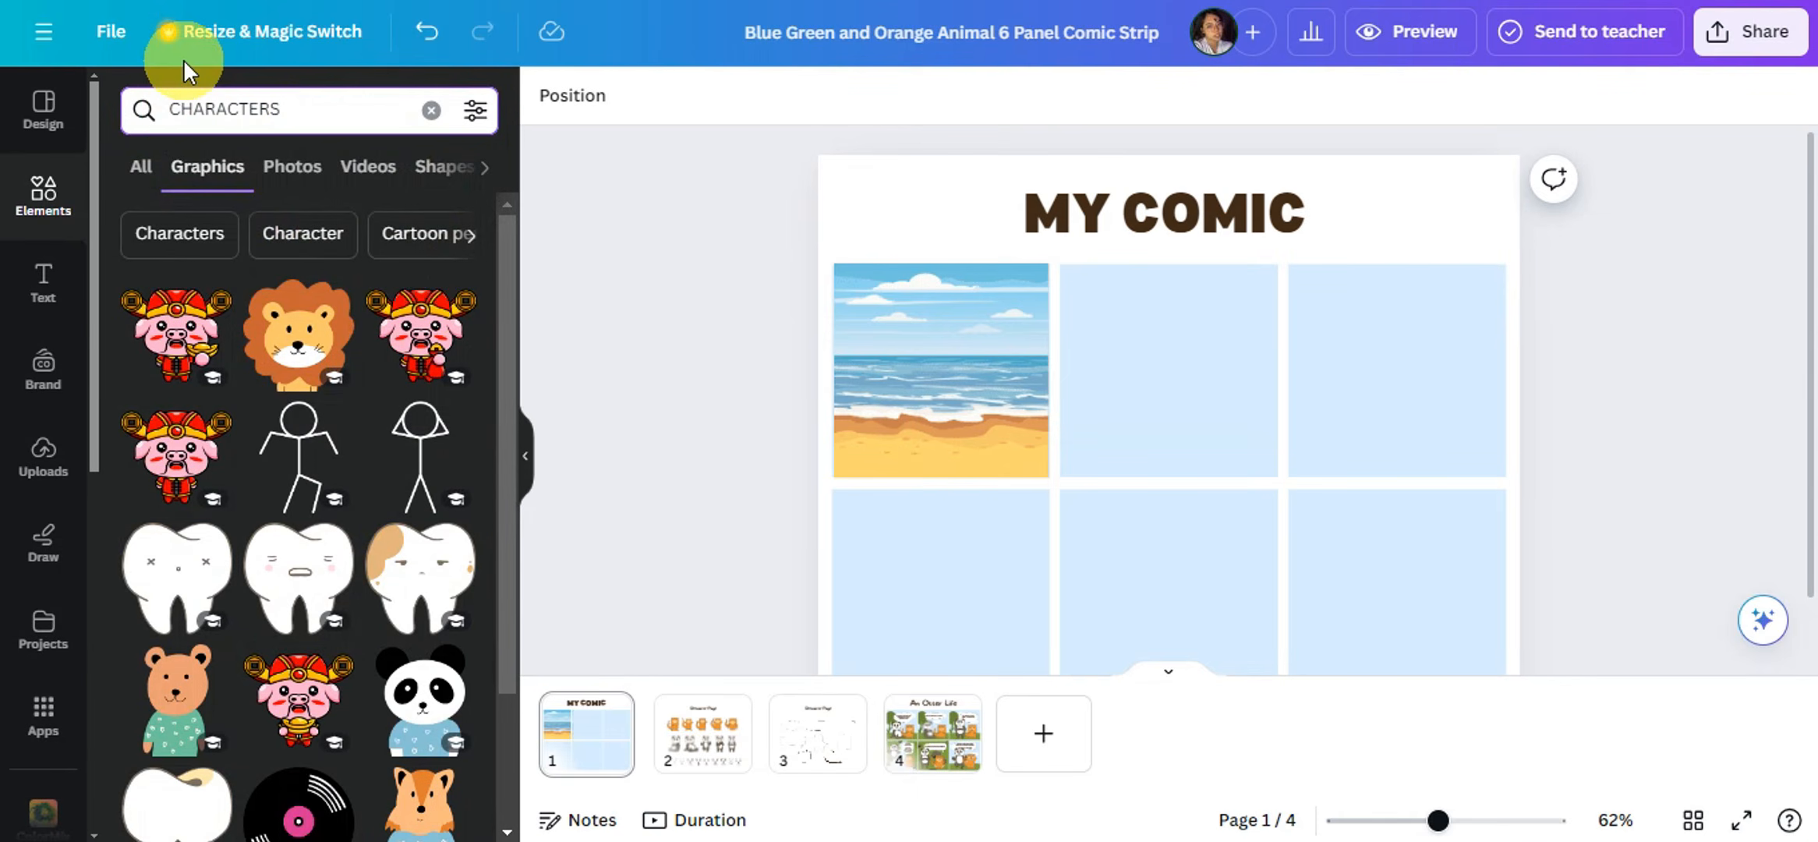
type("HUMAN")
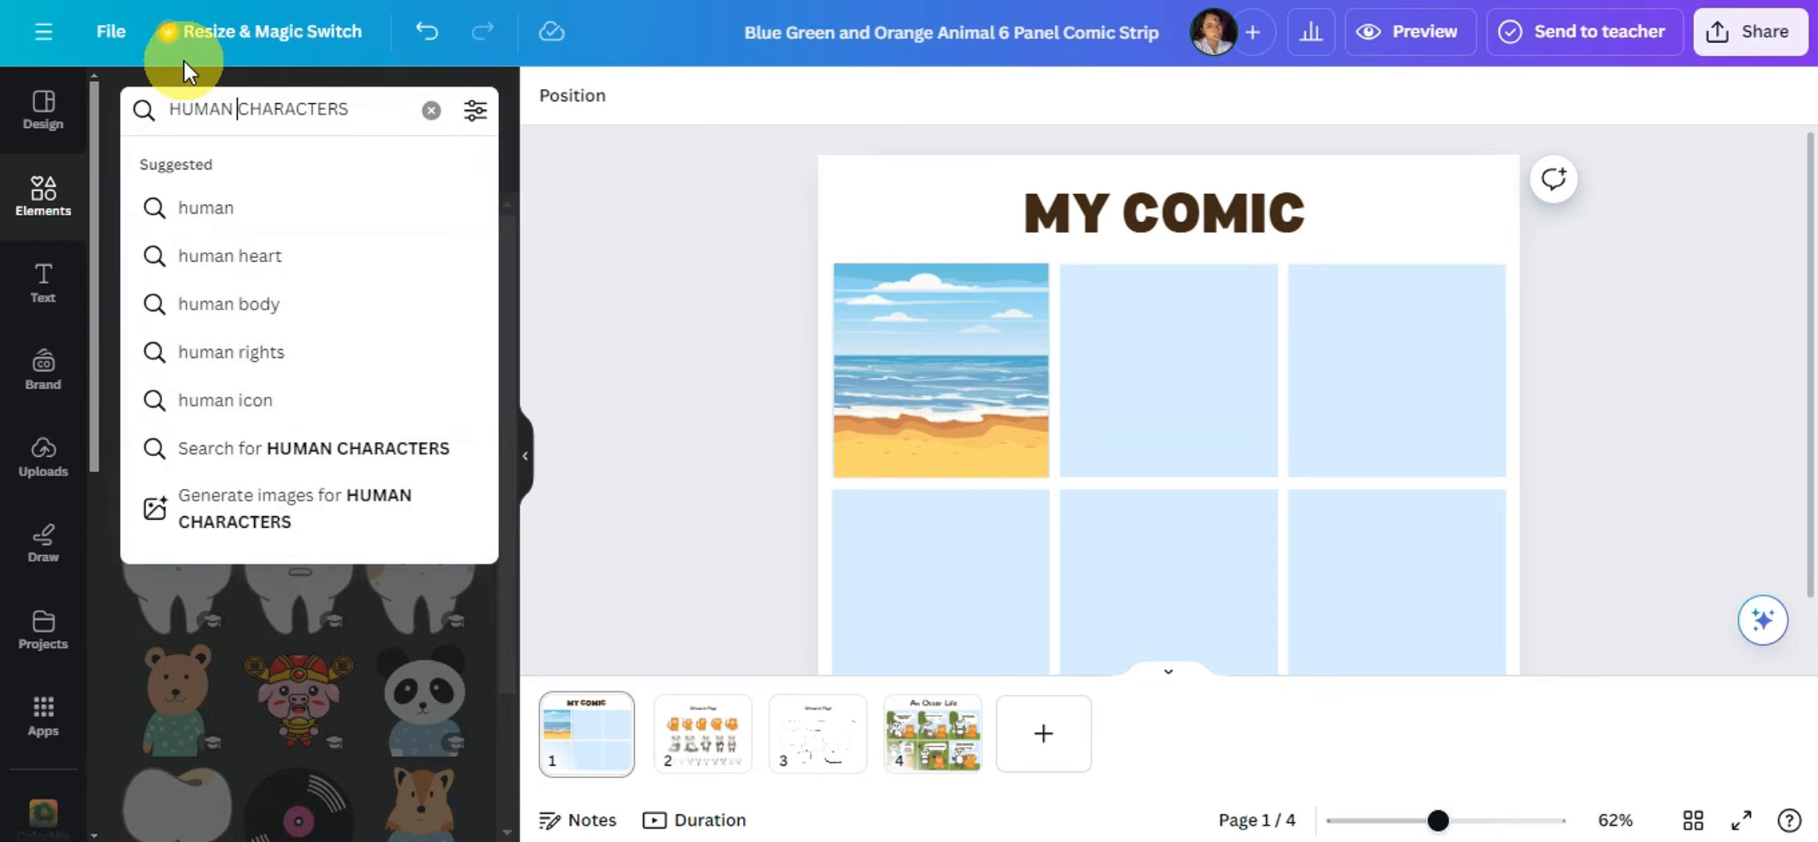
key("Return")
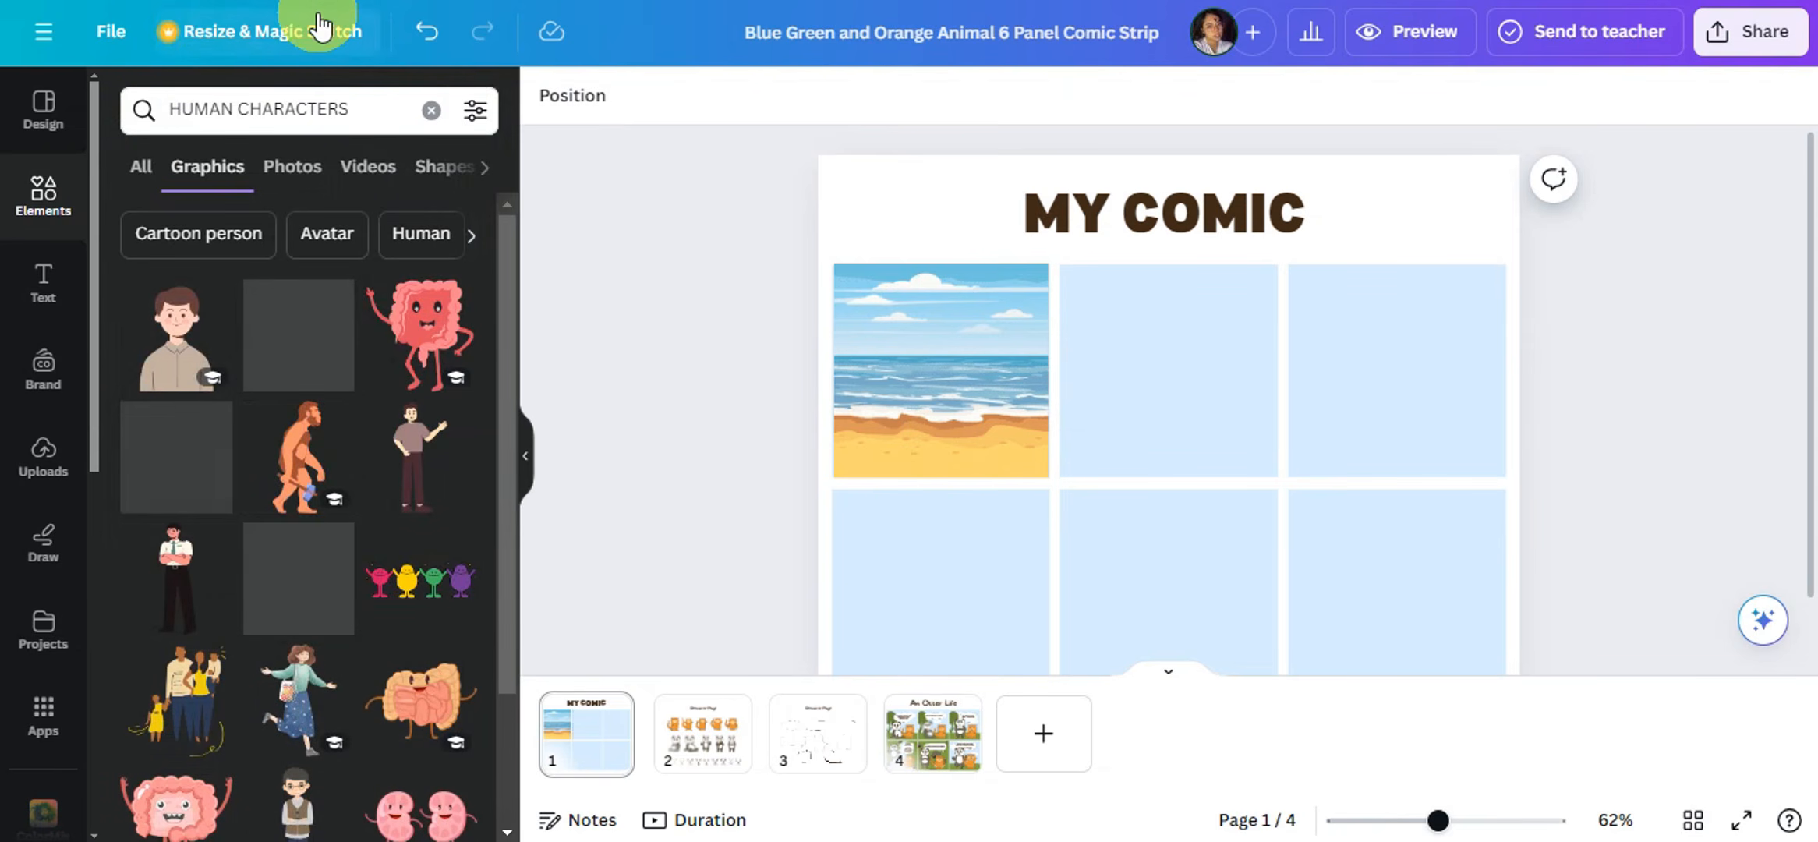
Place the woman in a green top and blue skirt in the first panel, scaled down to stand on the sand.
scroll(314, 484, "down", 5)
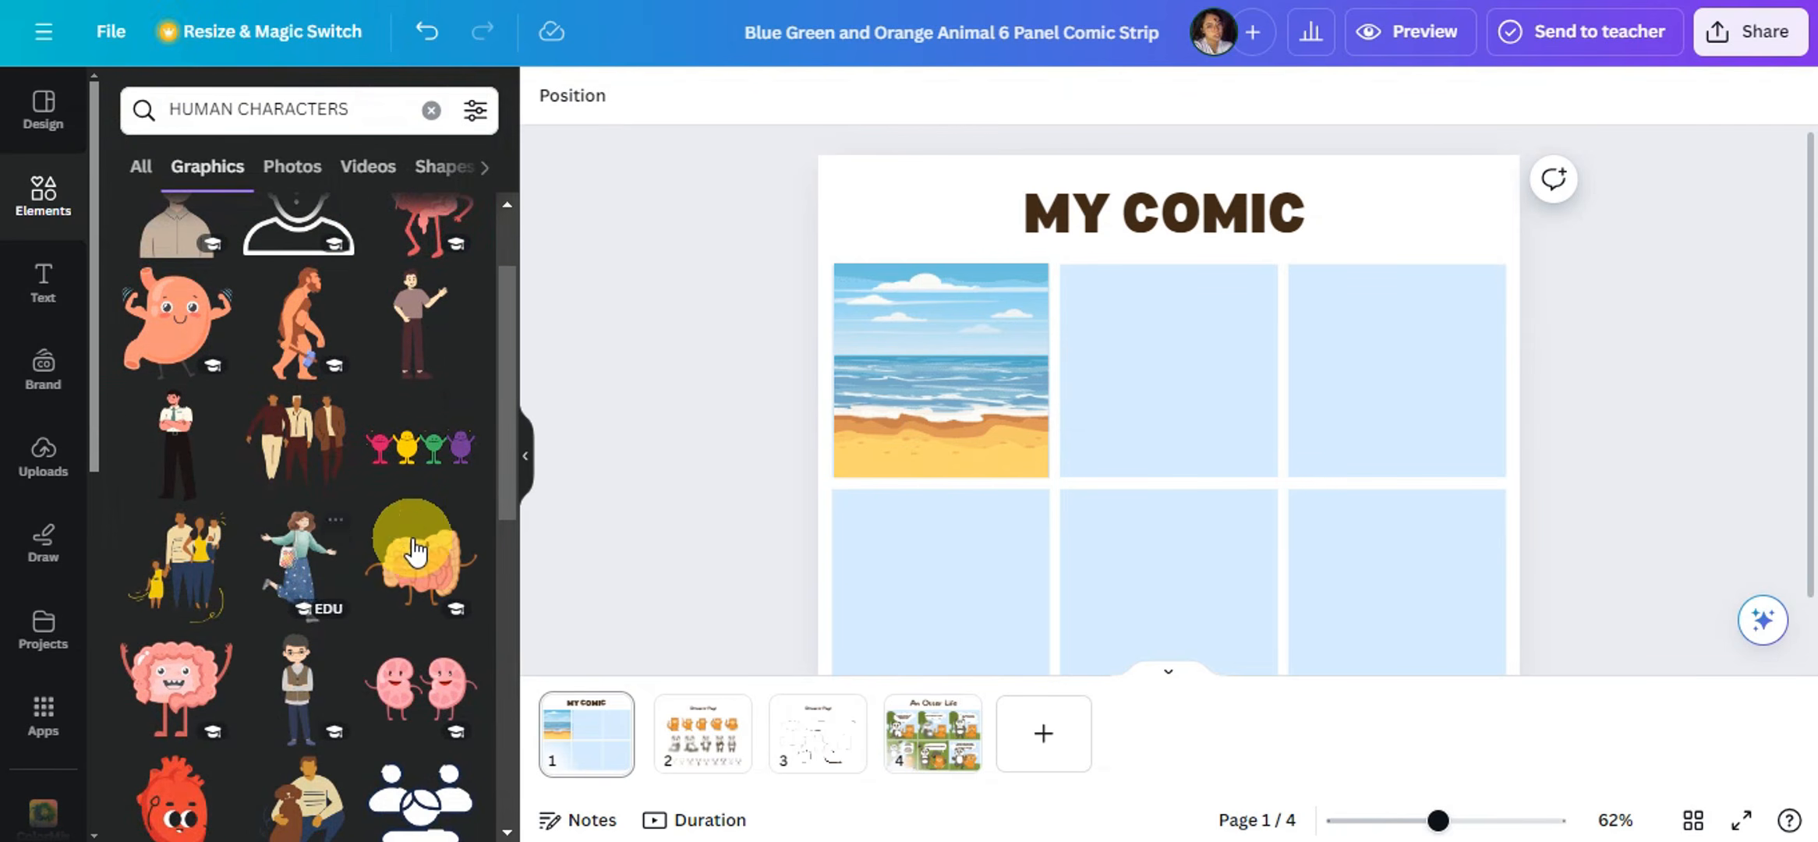
scroll(377, 477, "down", 5)
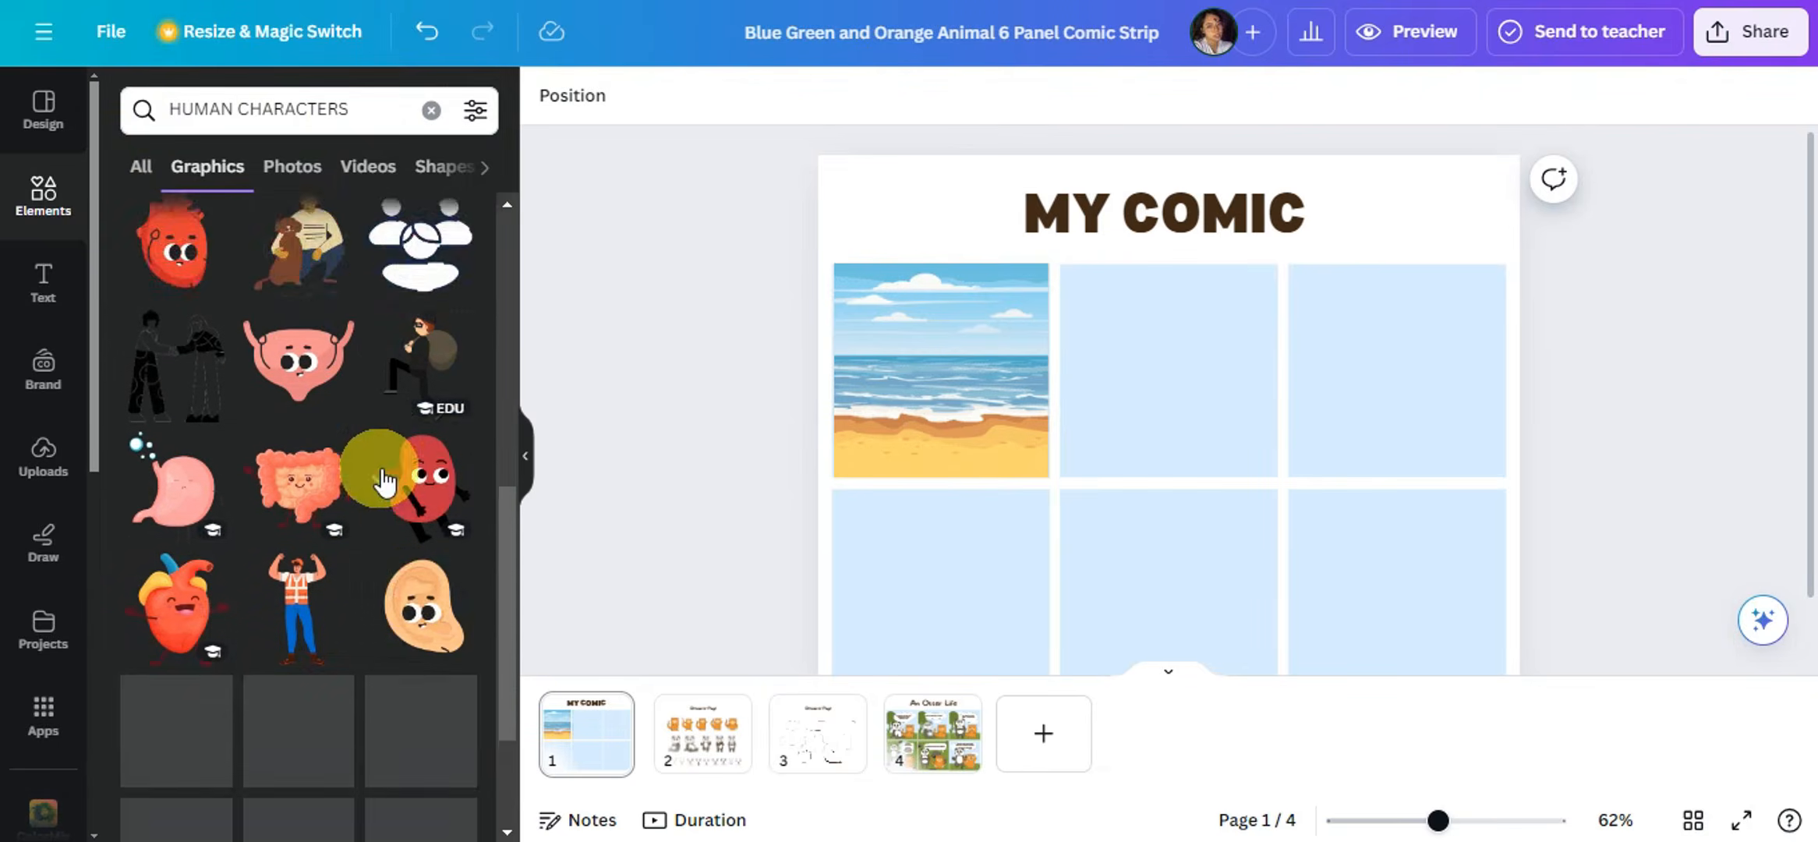
scroll(351, 436, "up", 5)
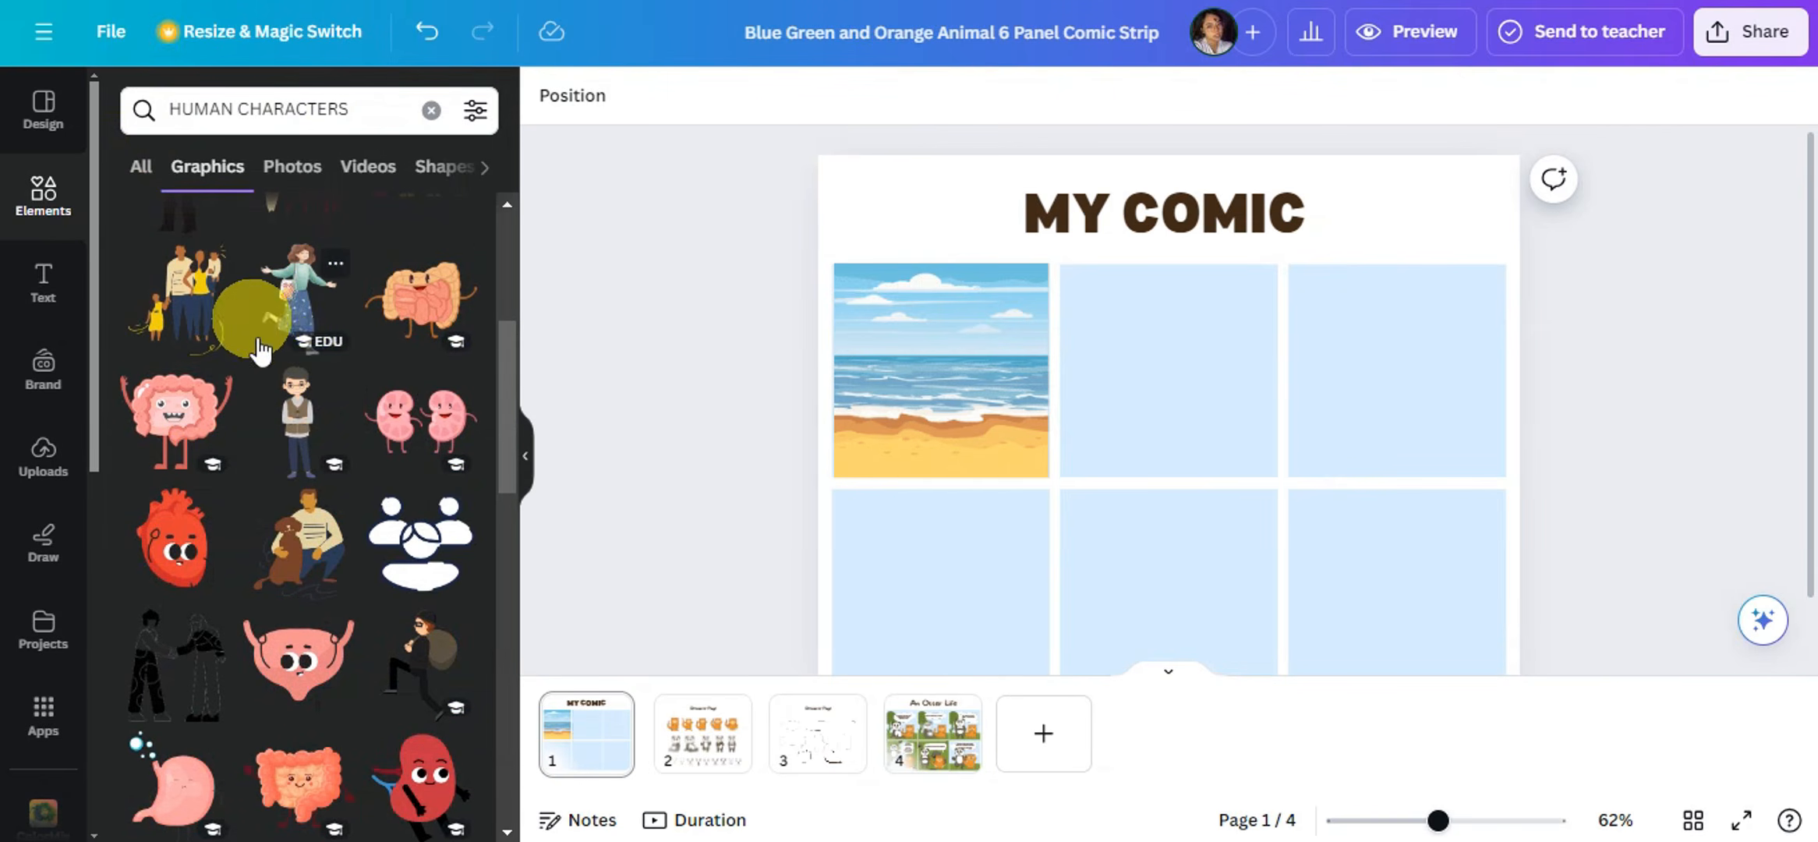
left_click(297, 318)
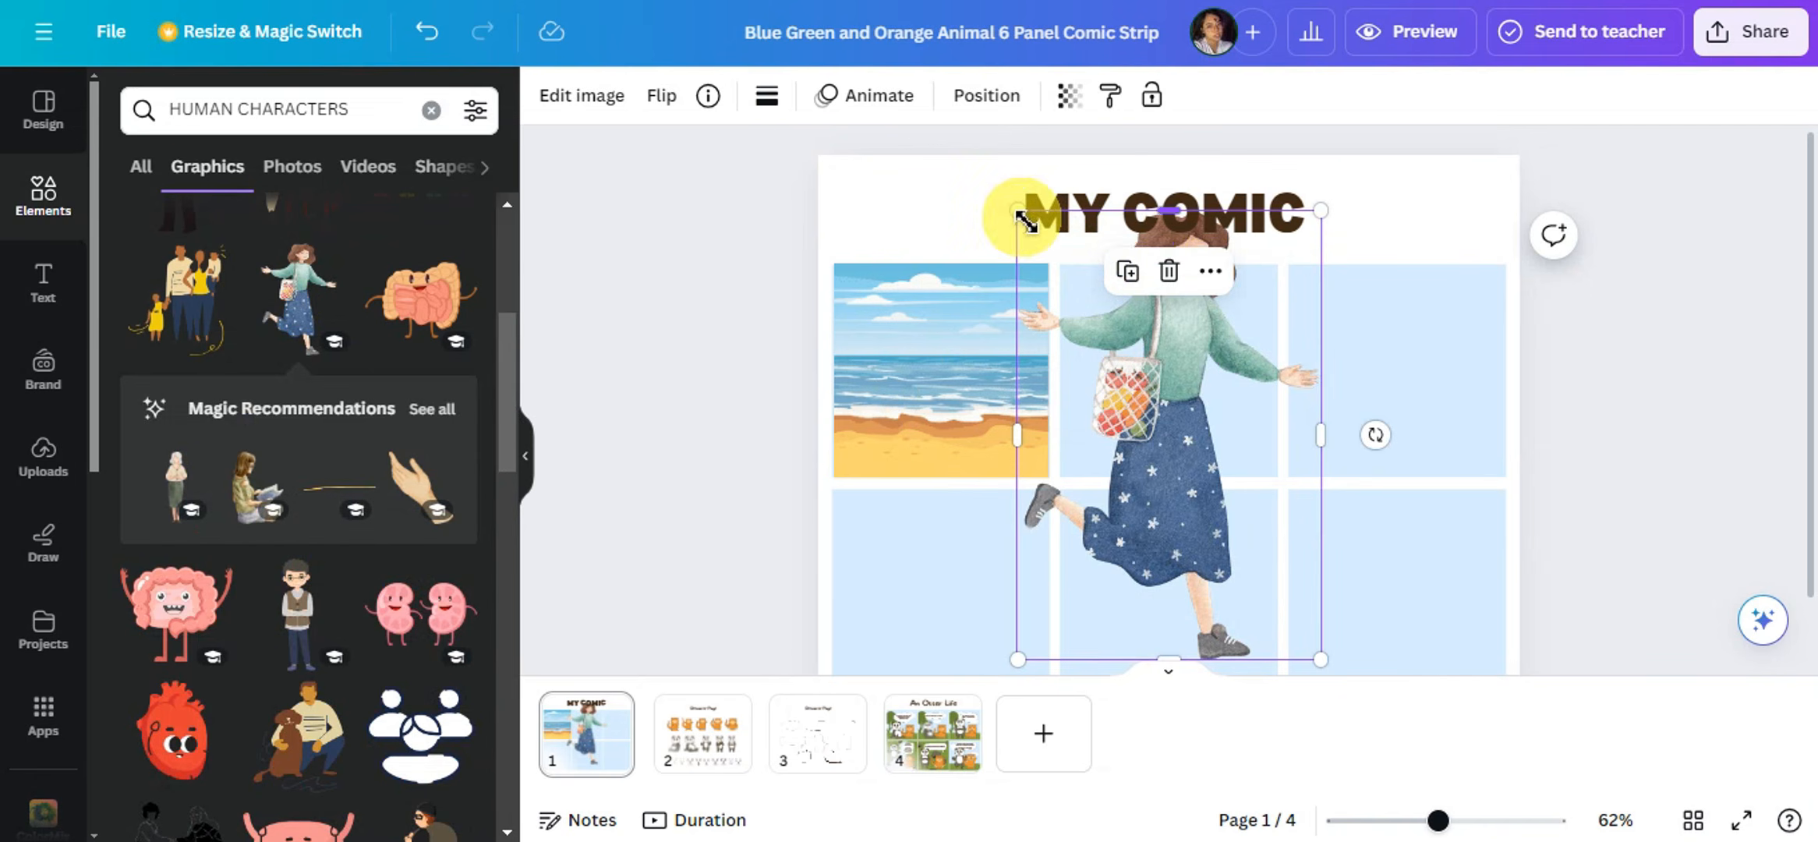
left_click_drag(1018, 212, 1165, 435)
left_click_drag(1256, 527, 928, 355)
left_click_drag(868, 299, 853, 338)
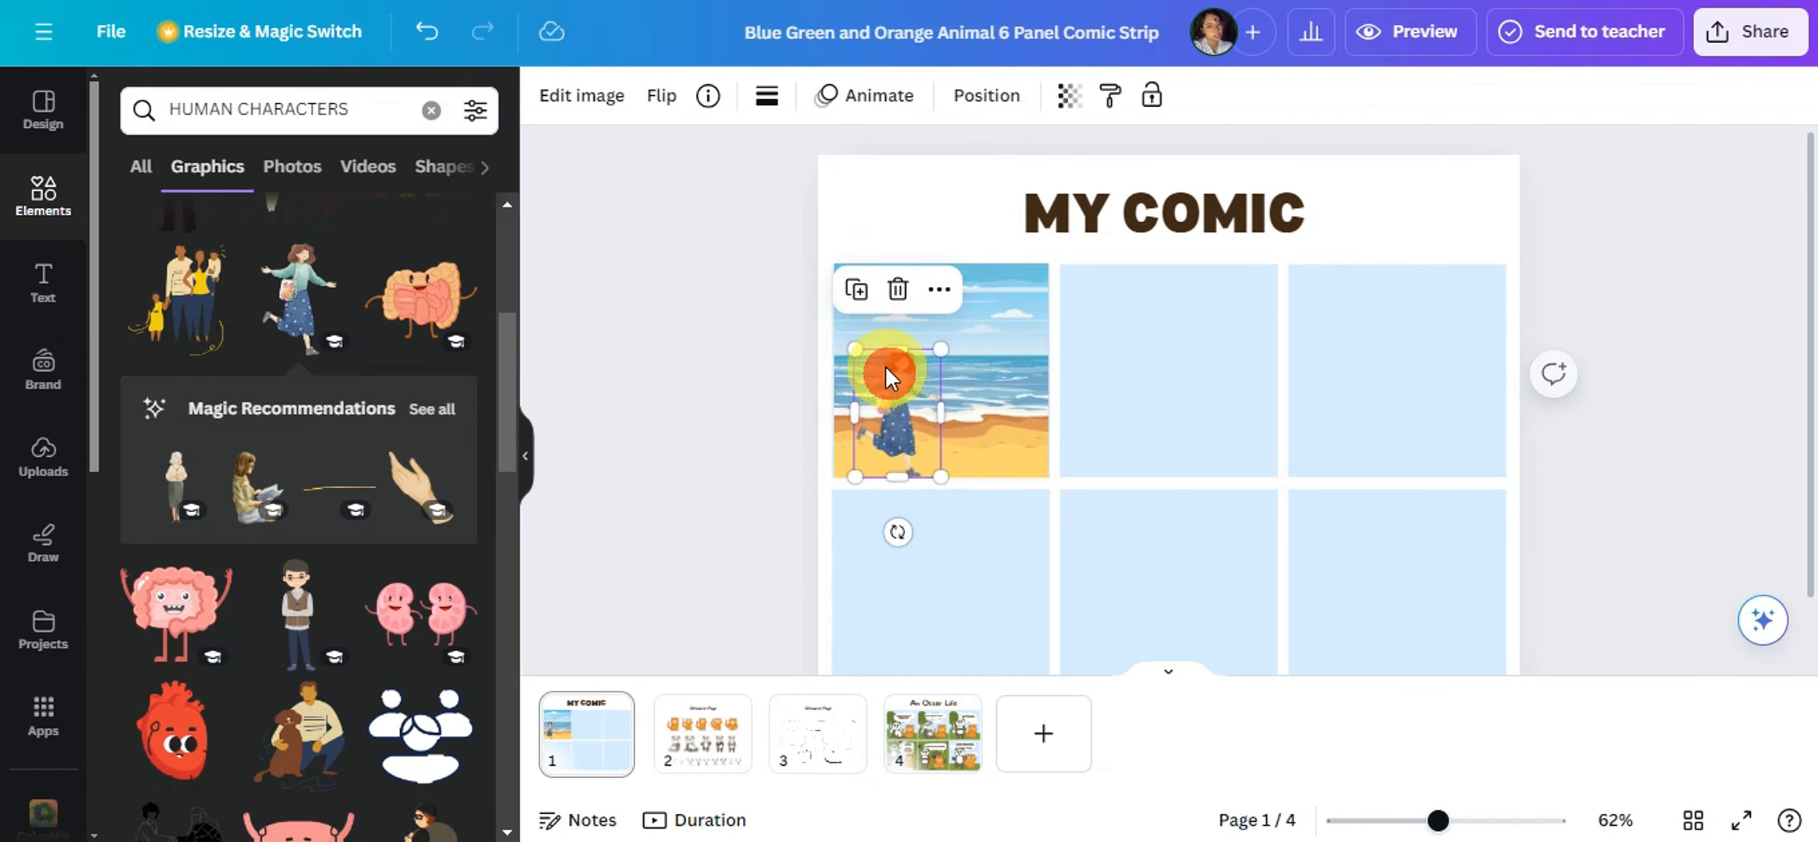
Replace the character search with a graphics search for "speech bubble".
left_click_drag(366, 108, 173, 103)
key("BackSpace")
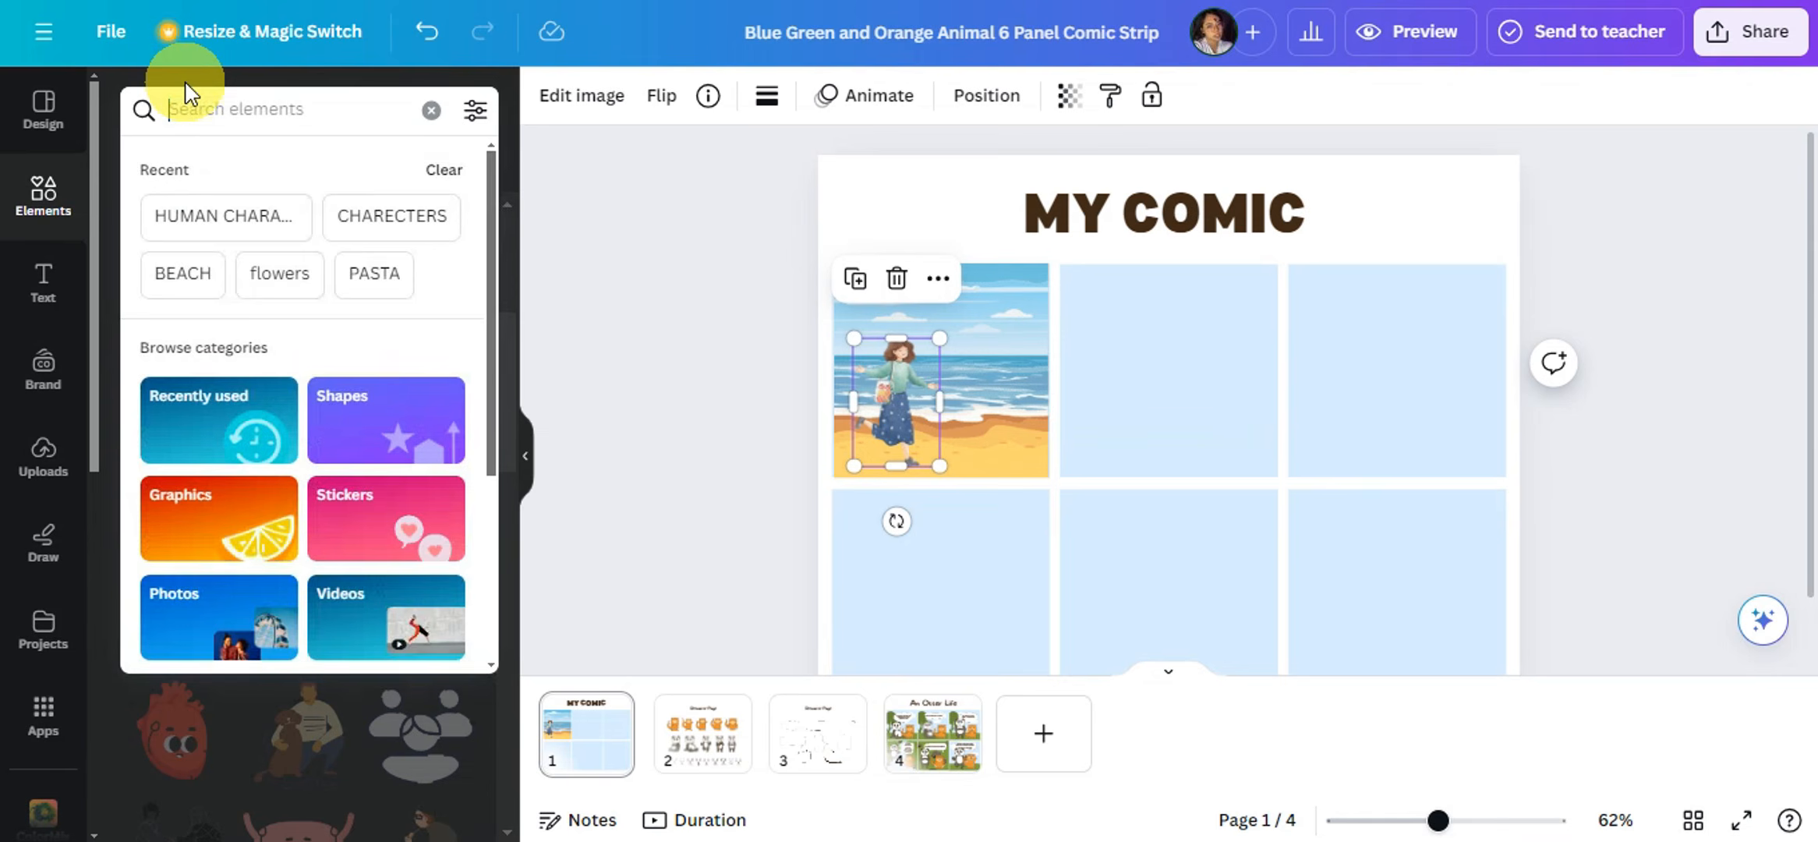
type("SPEECH BUBBLE")
left_click(231, 208)
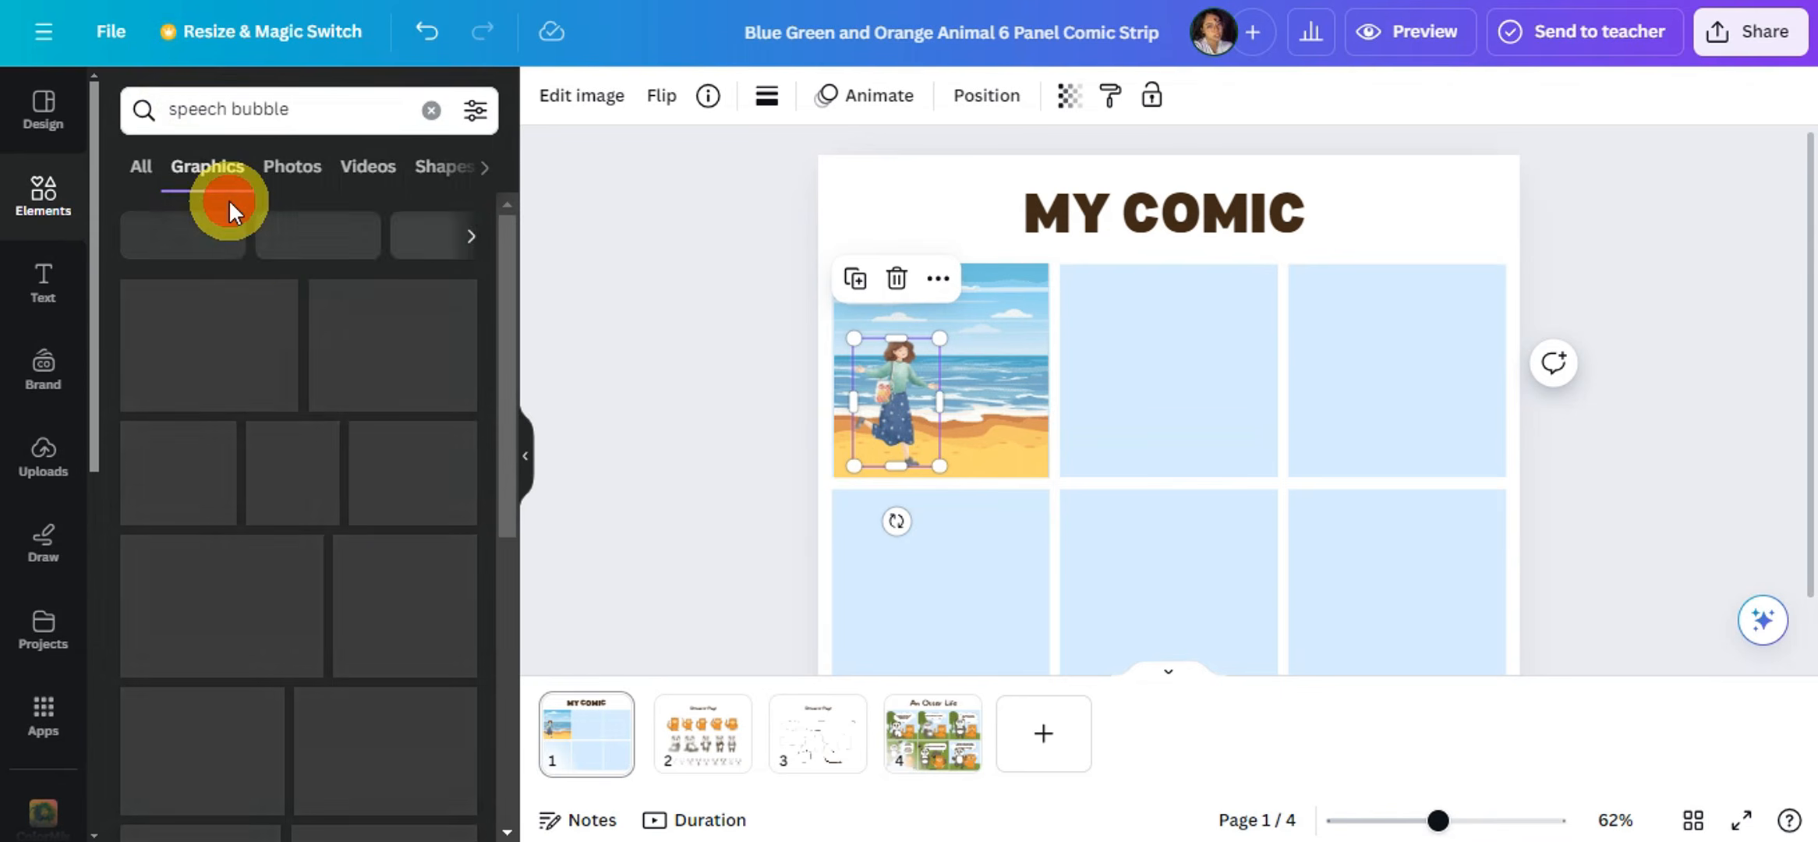
Place the narrow rectangular white speech bubble with a black outline beside the woman's head, scaled to fit the first panel.
scroll(348, 396, "down", 2)
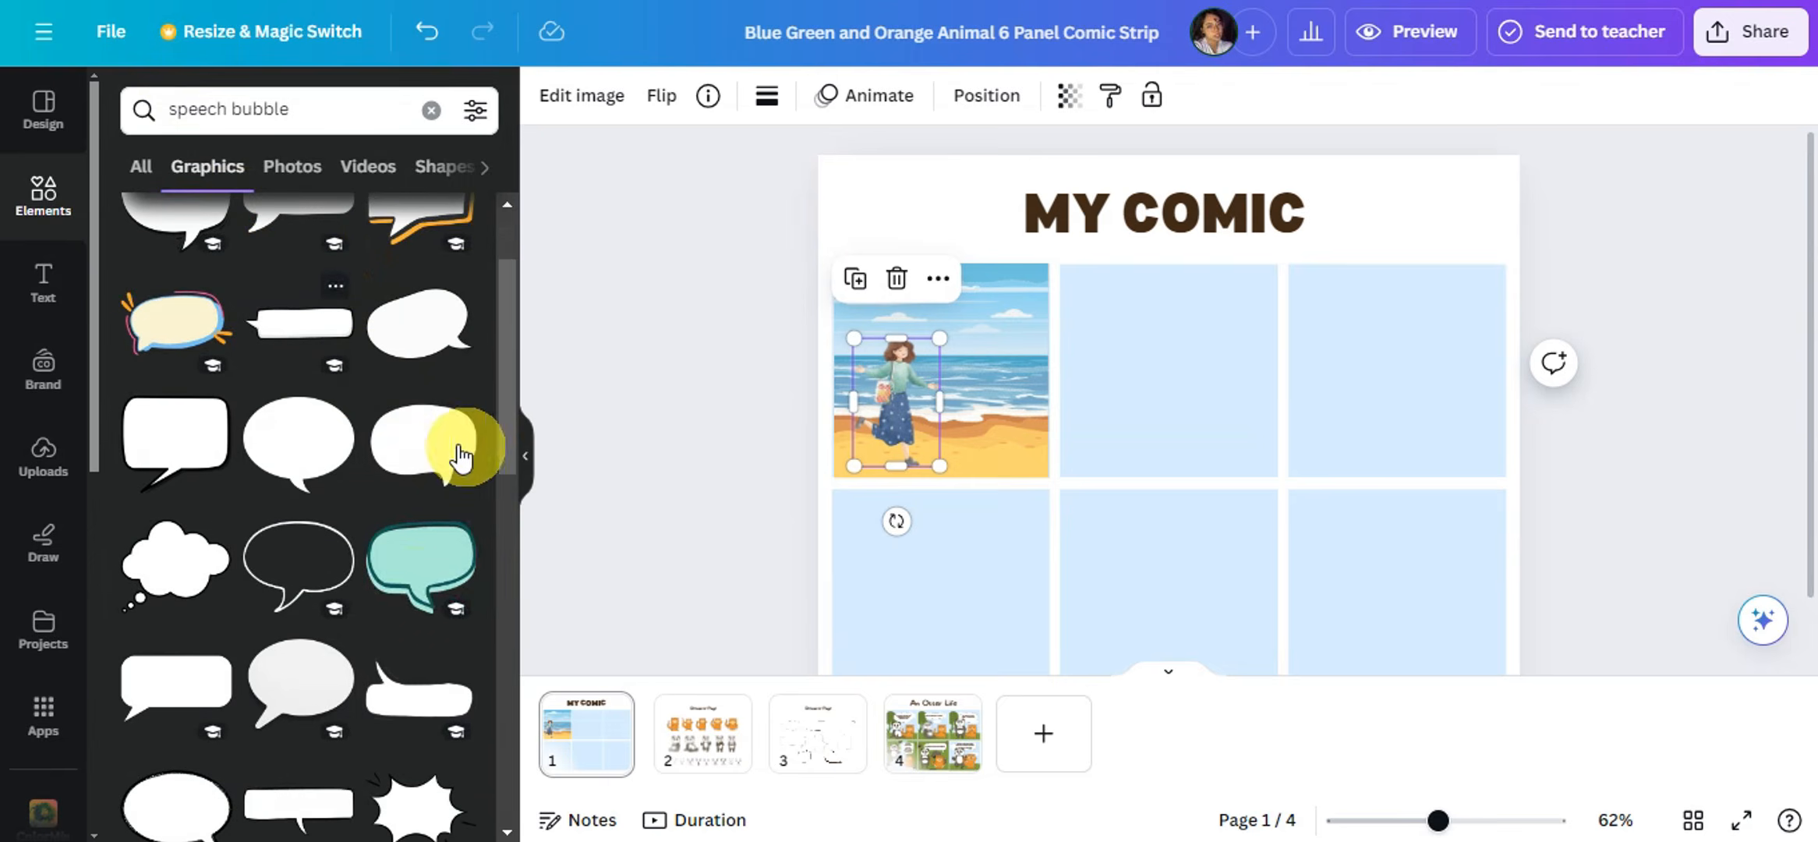
scroll(455, 447, "up", 2)
left_click_drag(298, 456, 1183, 453)
left_click_drag(1062, 374, 990, 353)
left_click(1165, 351)
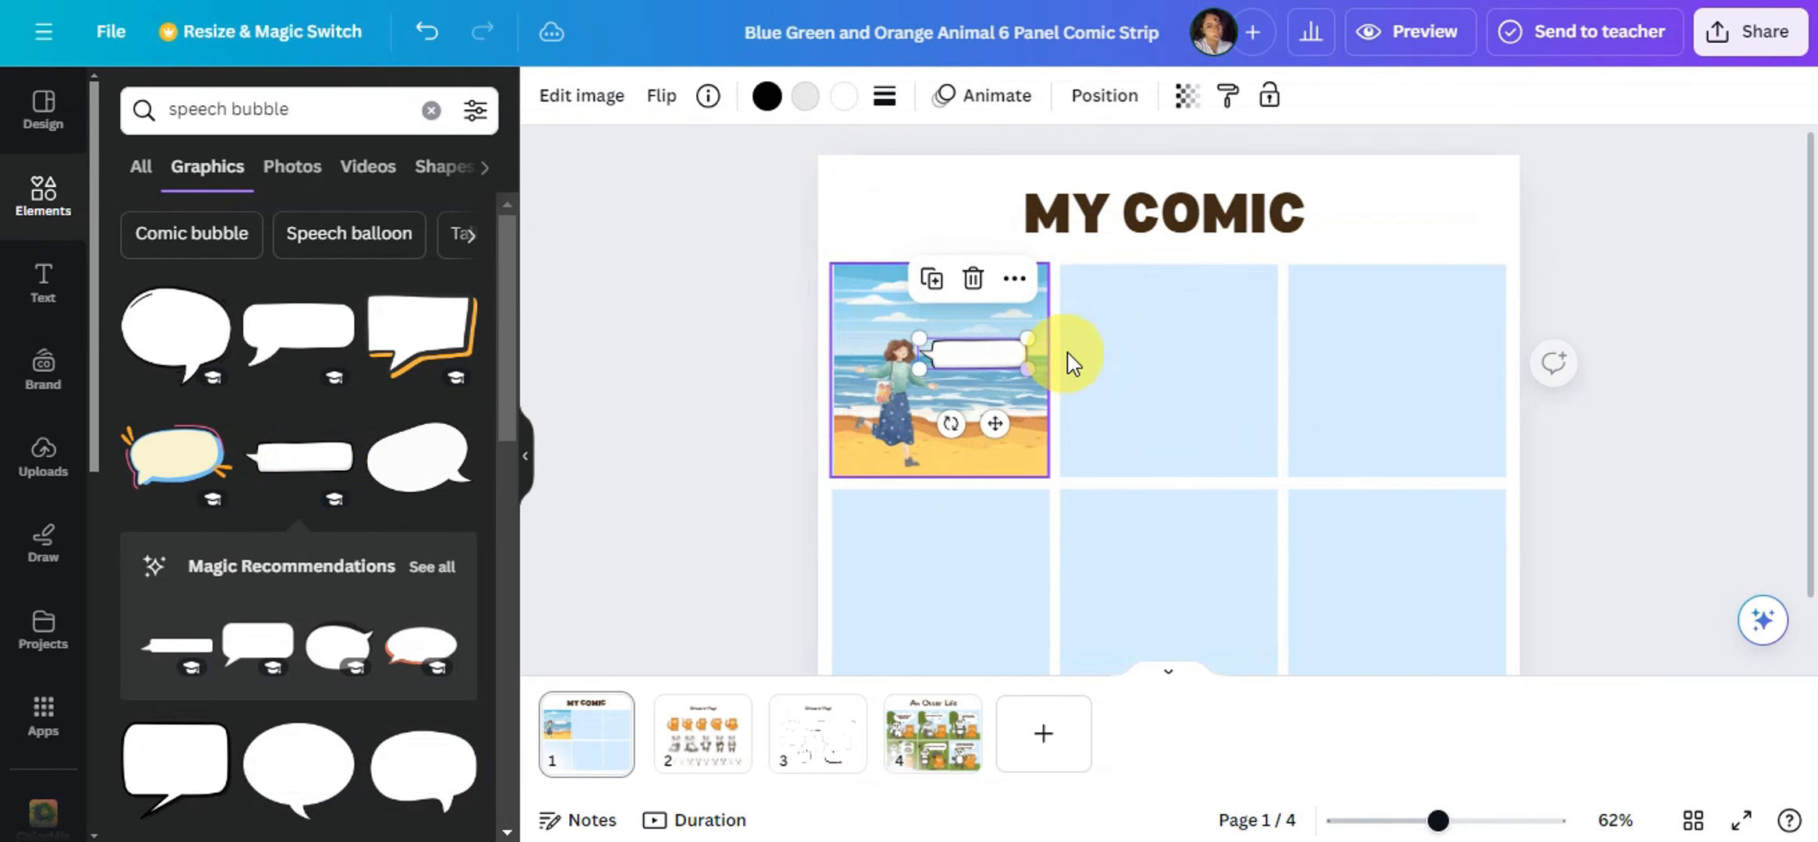
left_click(672, 329)
Add a body text box reading "HI!" to the comic page.
scroll(963, 308, "down", 1)
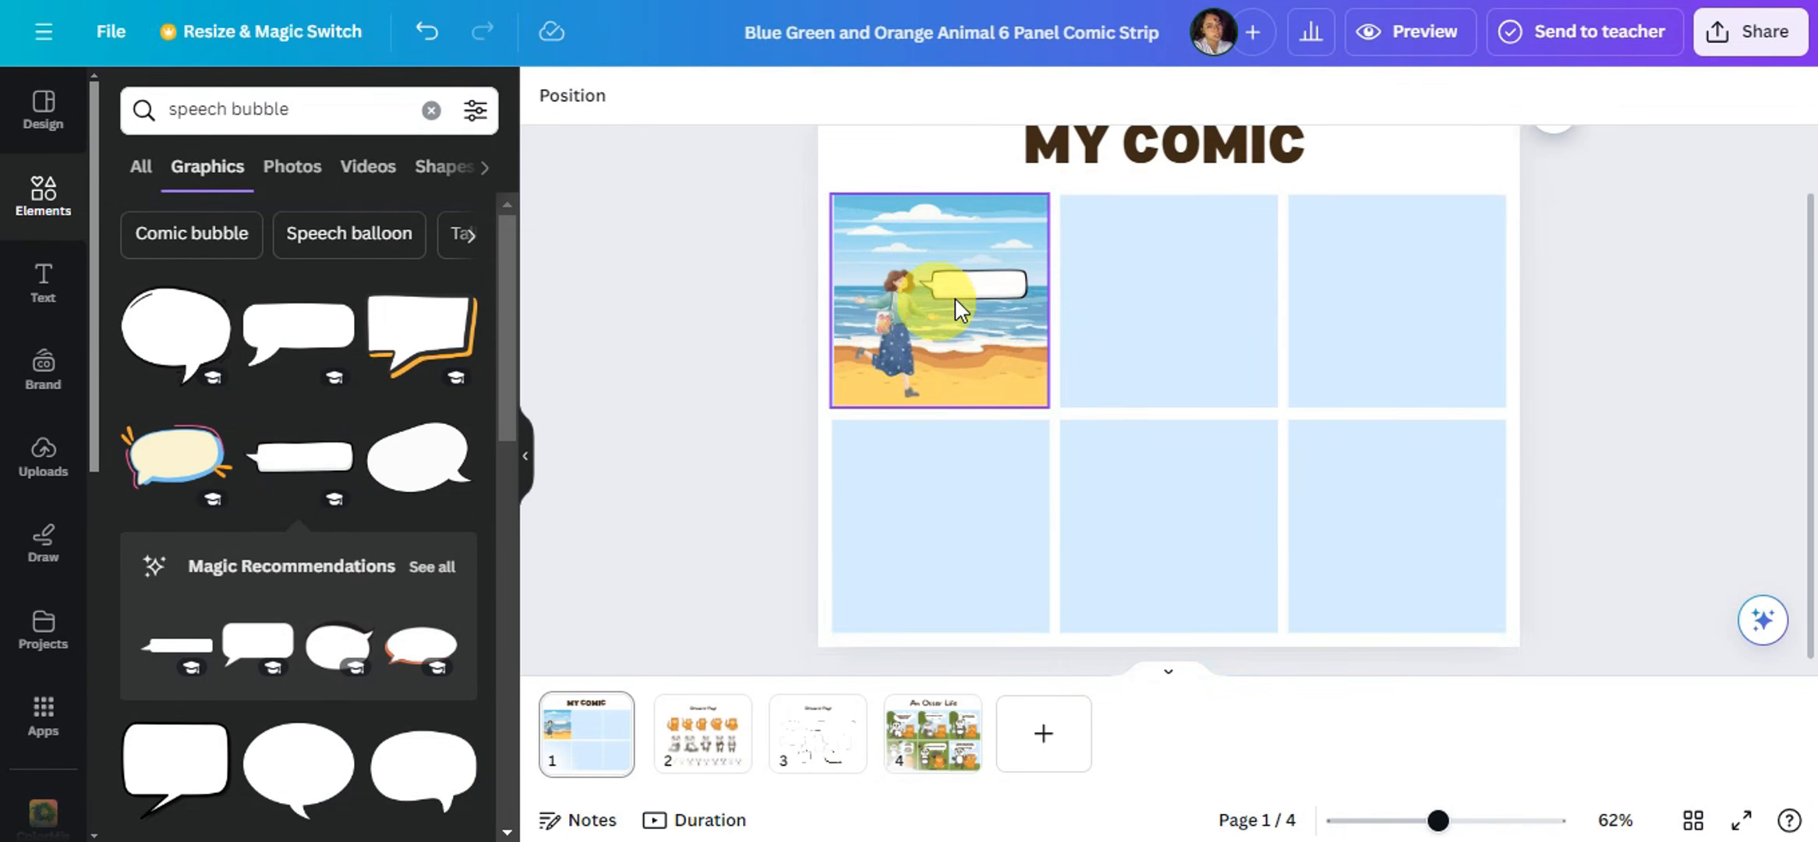
left_click(59, 284)
left_click(222, 491)
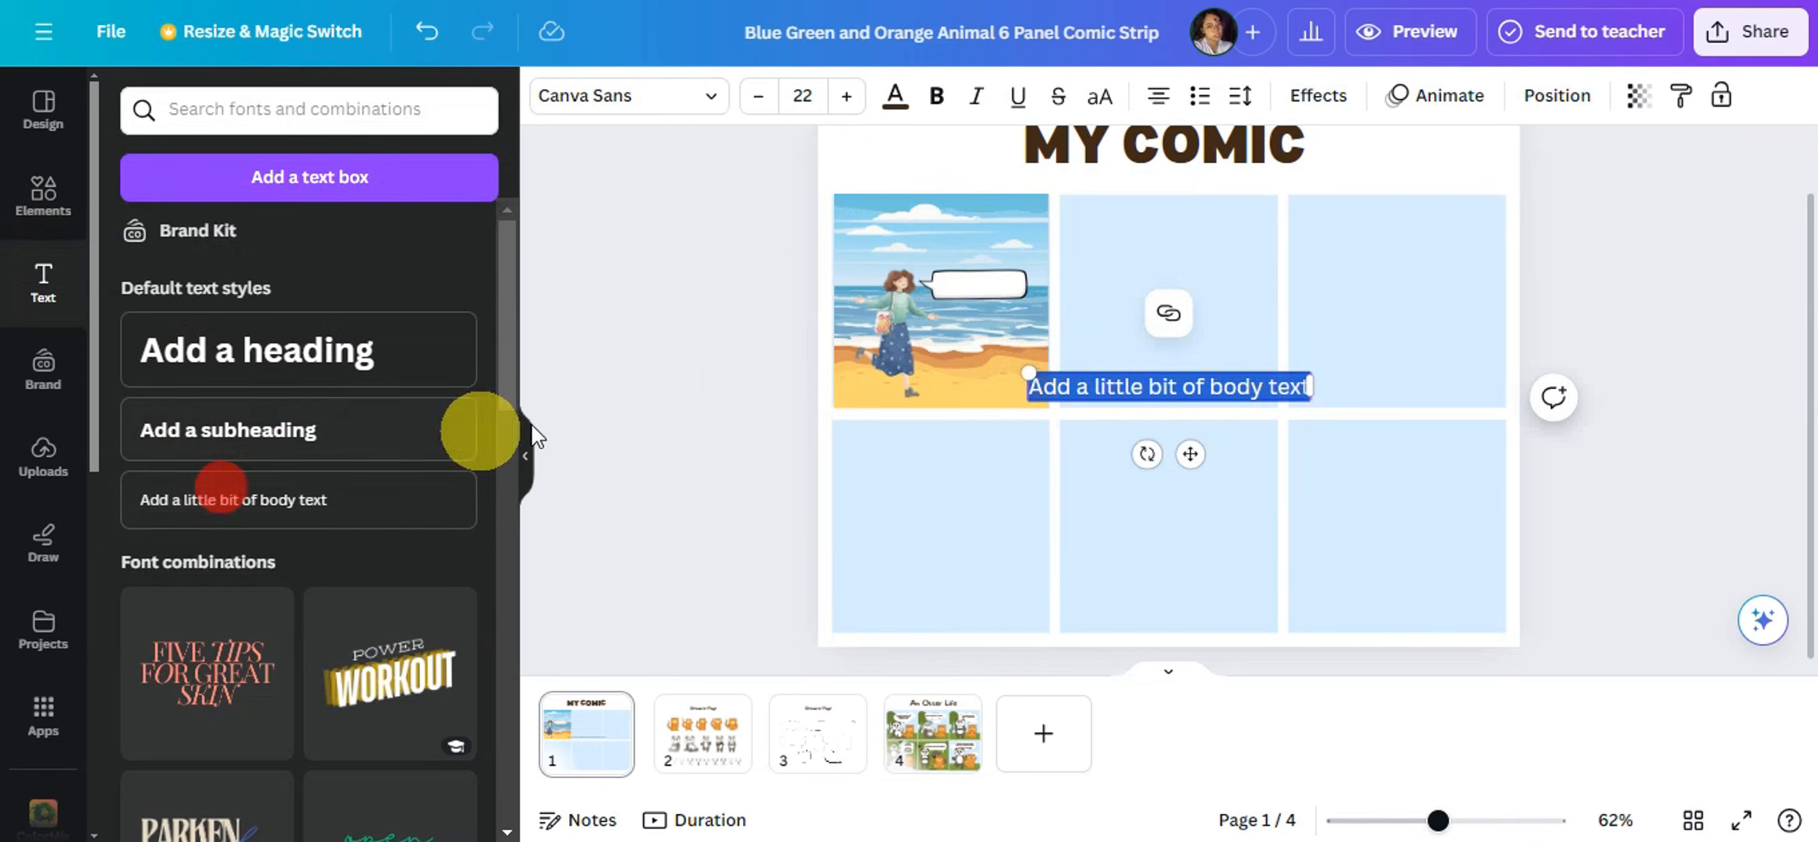
key("BackSpace")
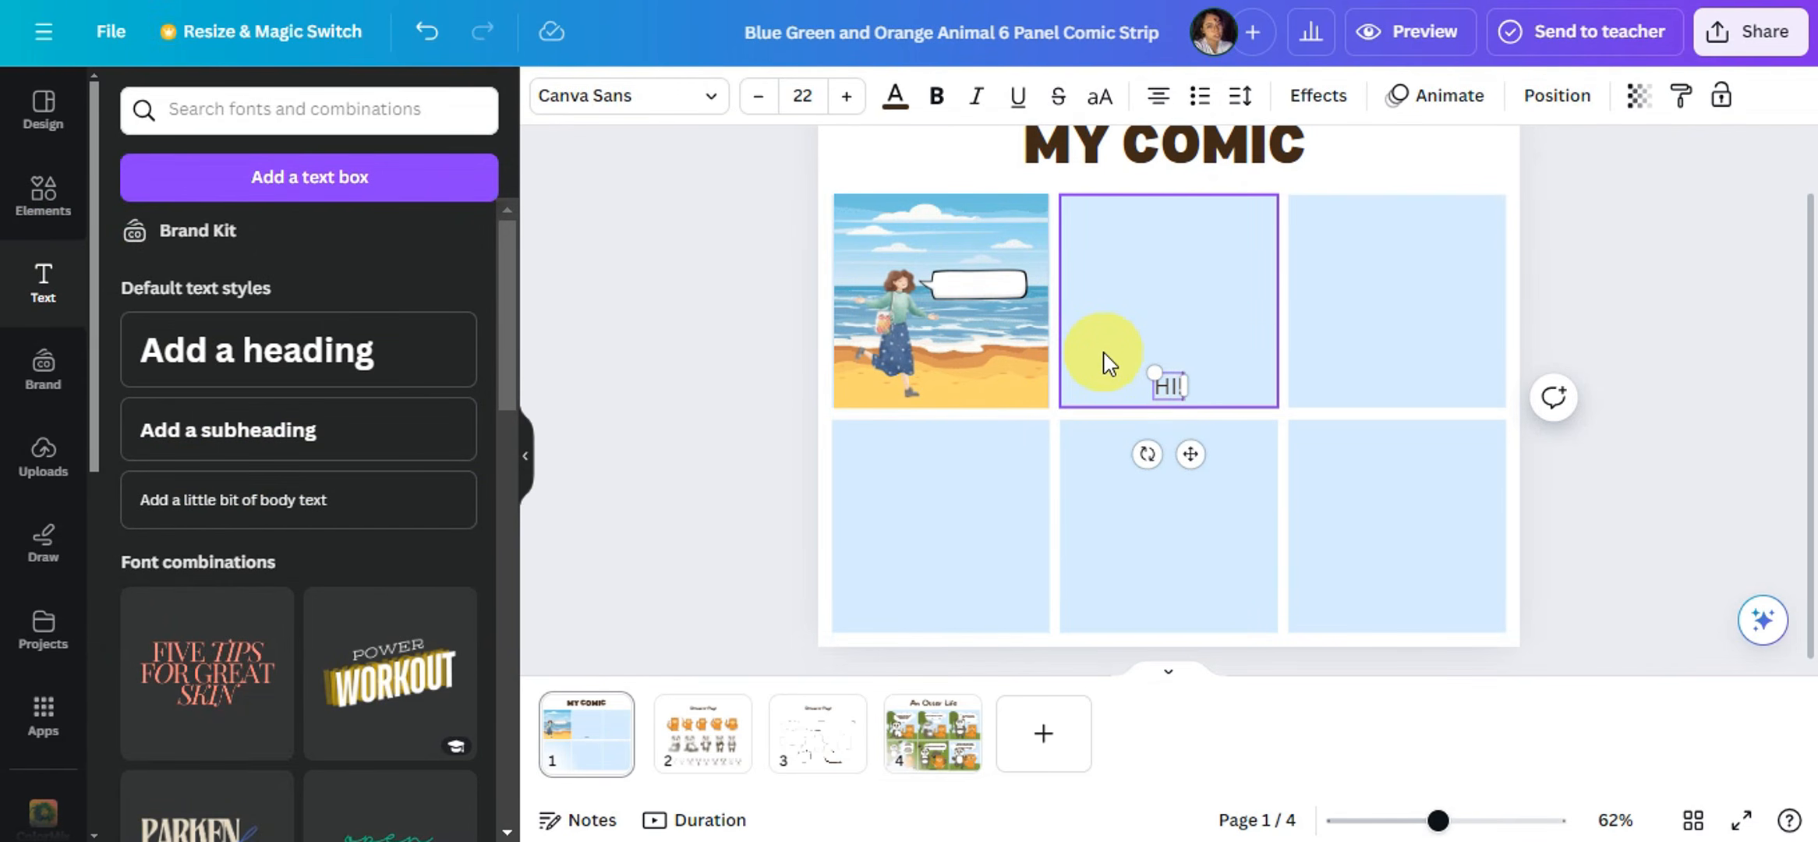
Reduce the "HI!" text to size 16 and fit it inside the first panel's speech bubble.
left_click_drag(1188, 456, 980, 349)
left_click(977, 278)
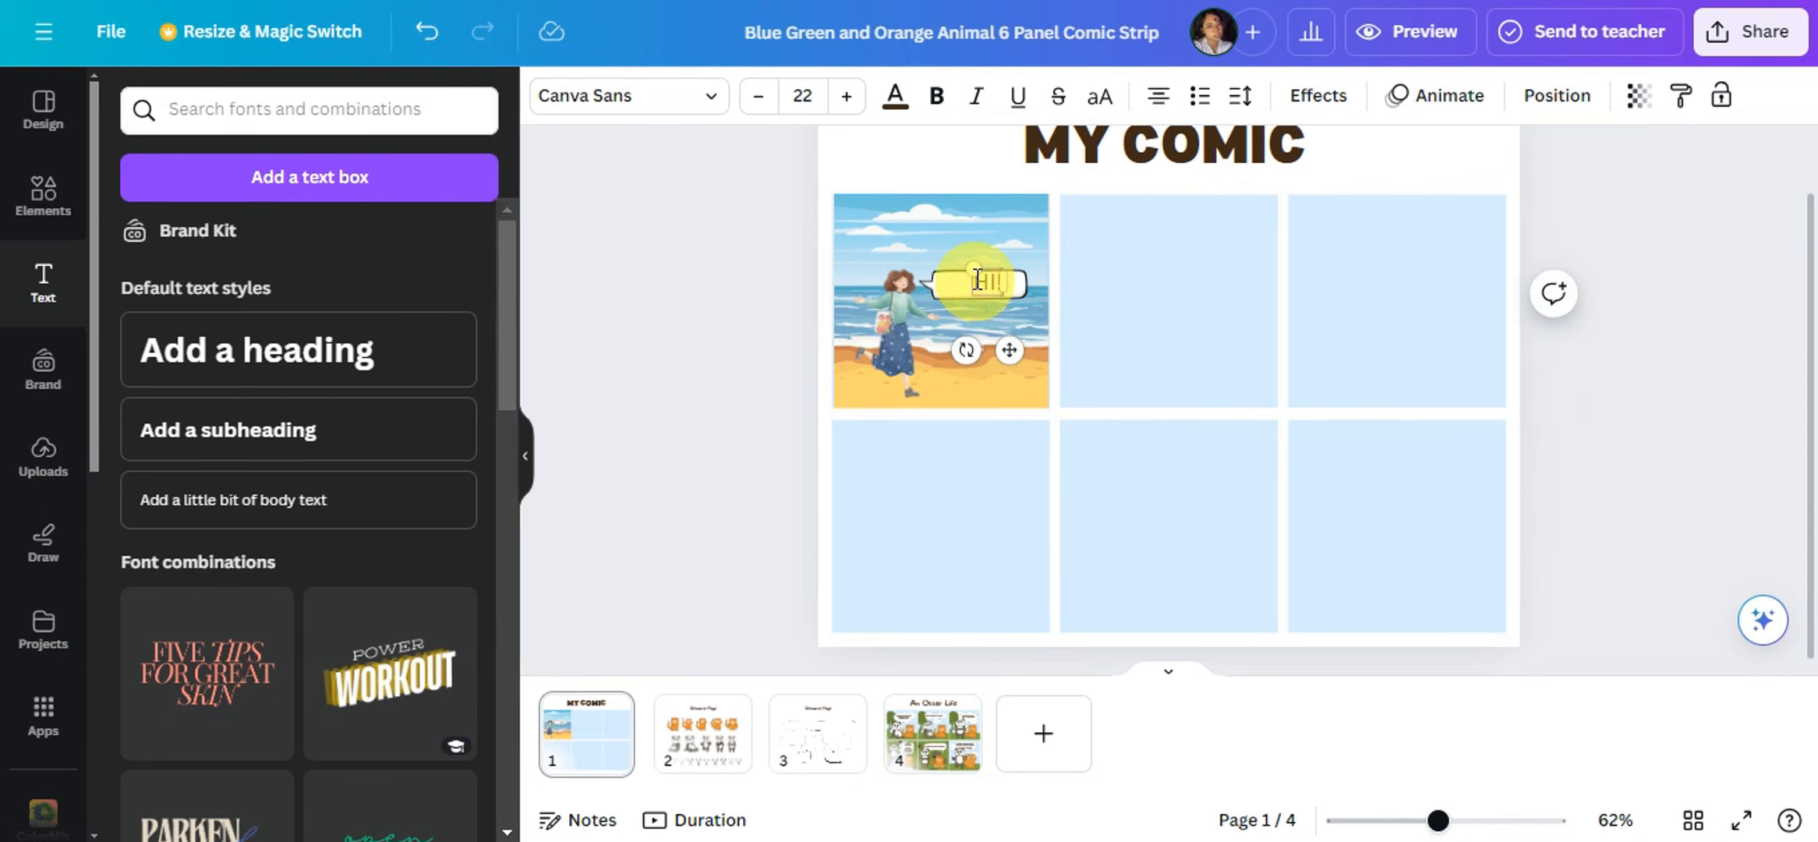
mouse_move(977, 278)
left_mouse_down()
mouse_move(1013, 308)
mouse_move(974, 284)
mouse_move(990, 290)
left_mouse_up()
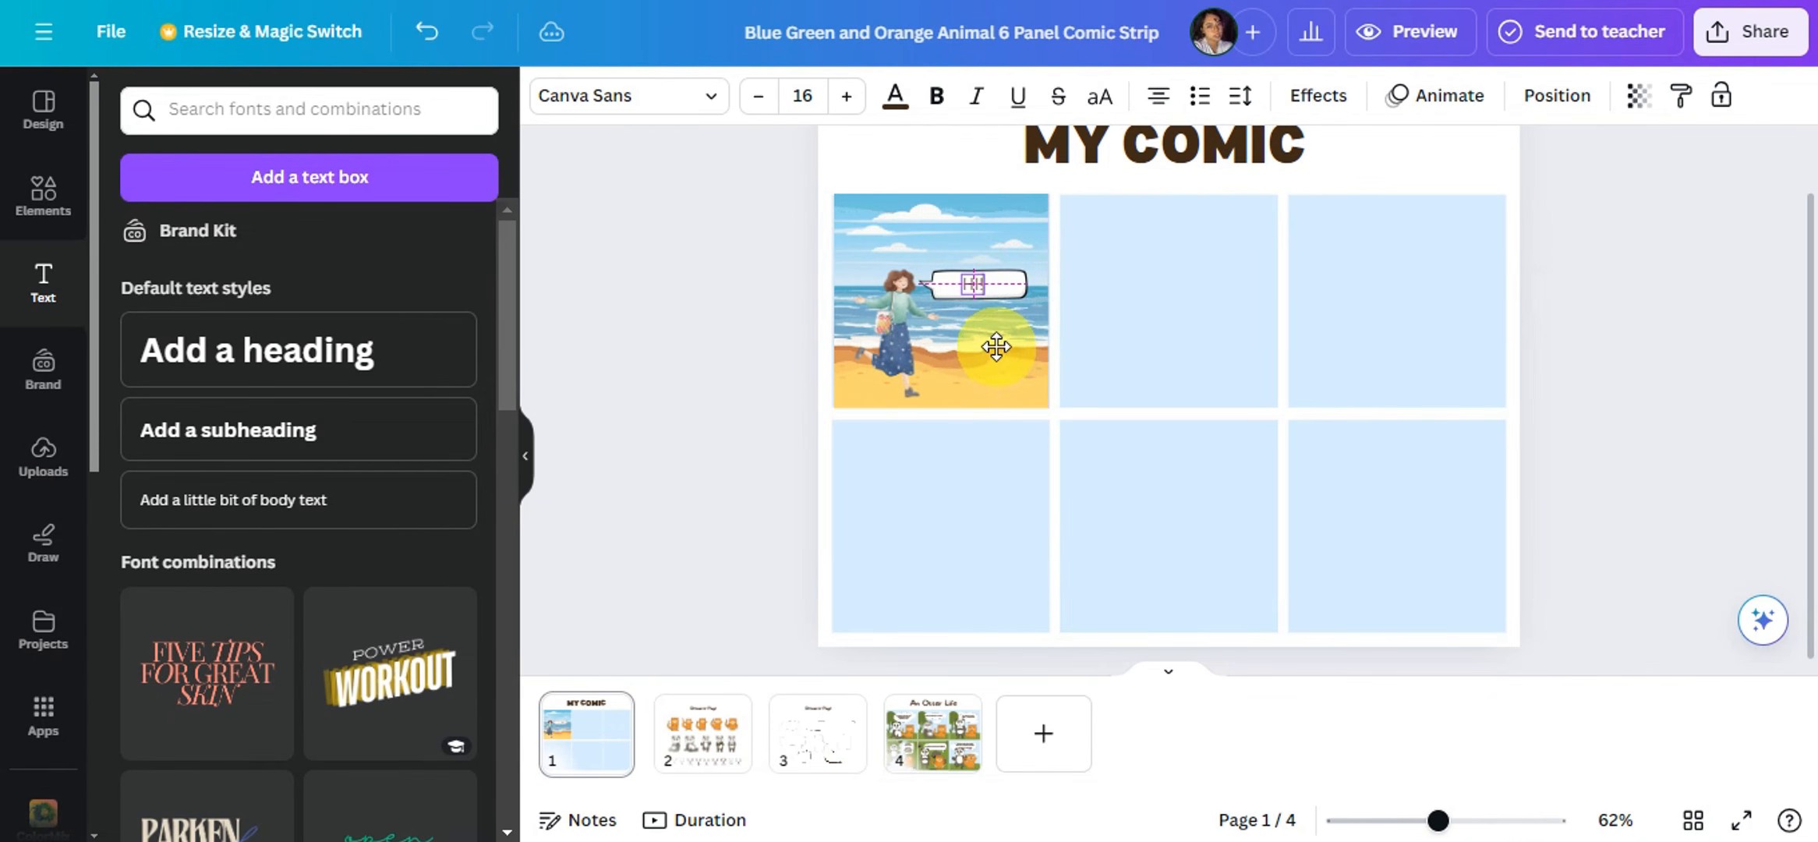
left_click_drag(997, 349, 996, 349)
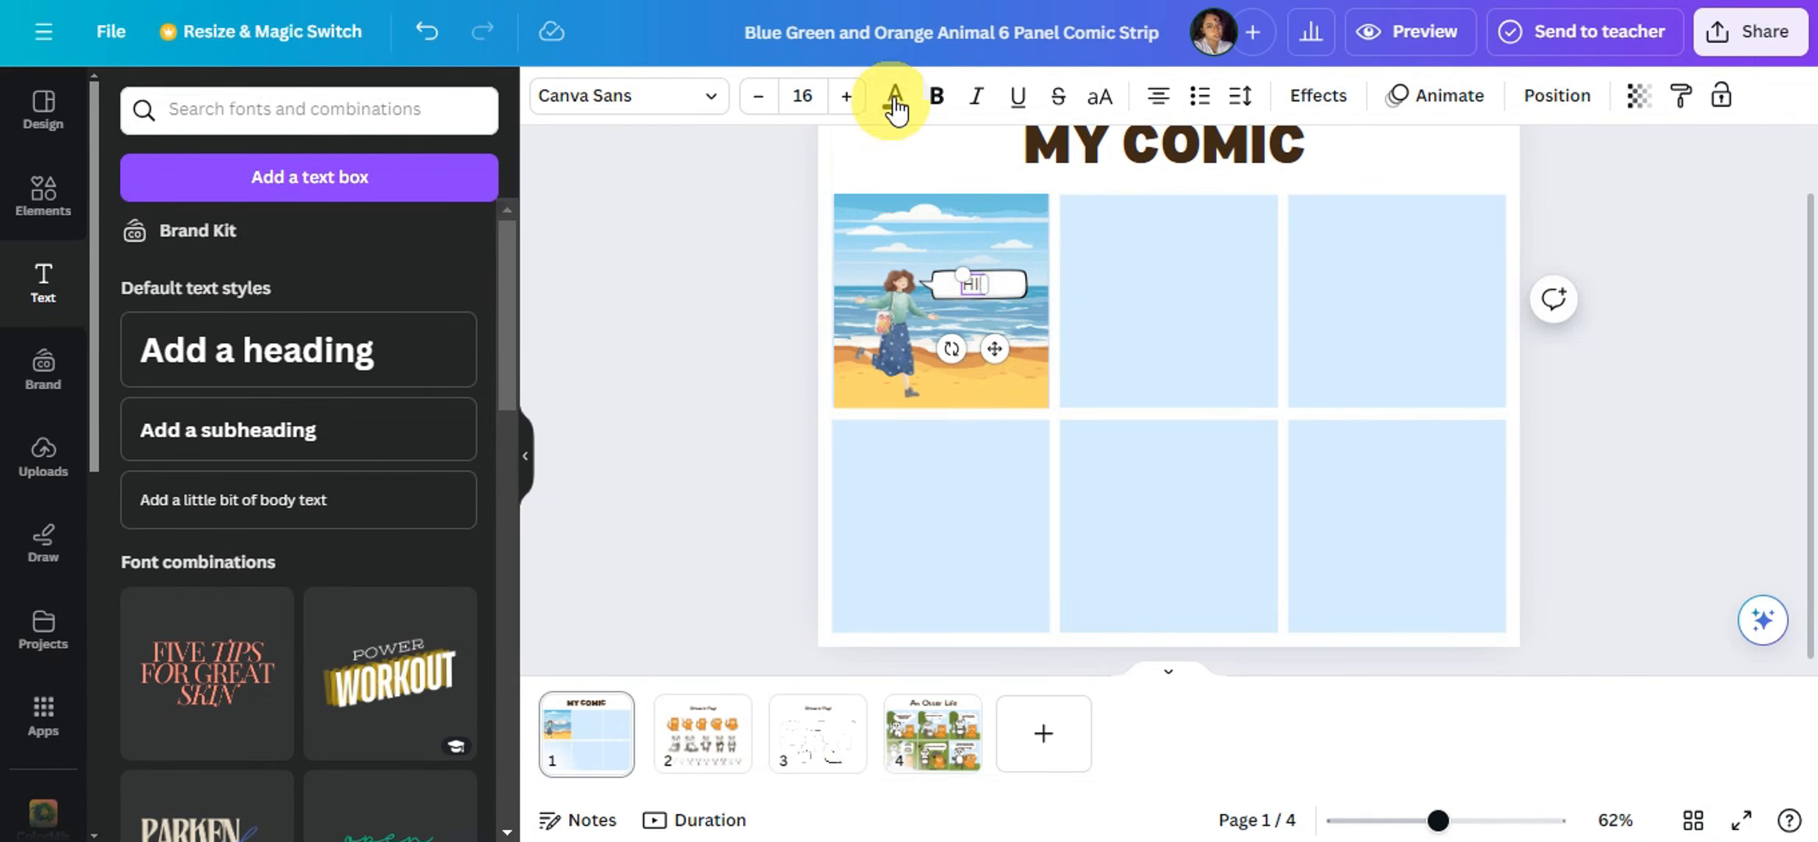
left_click(643, 377)
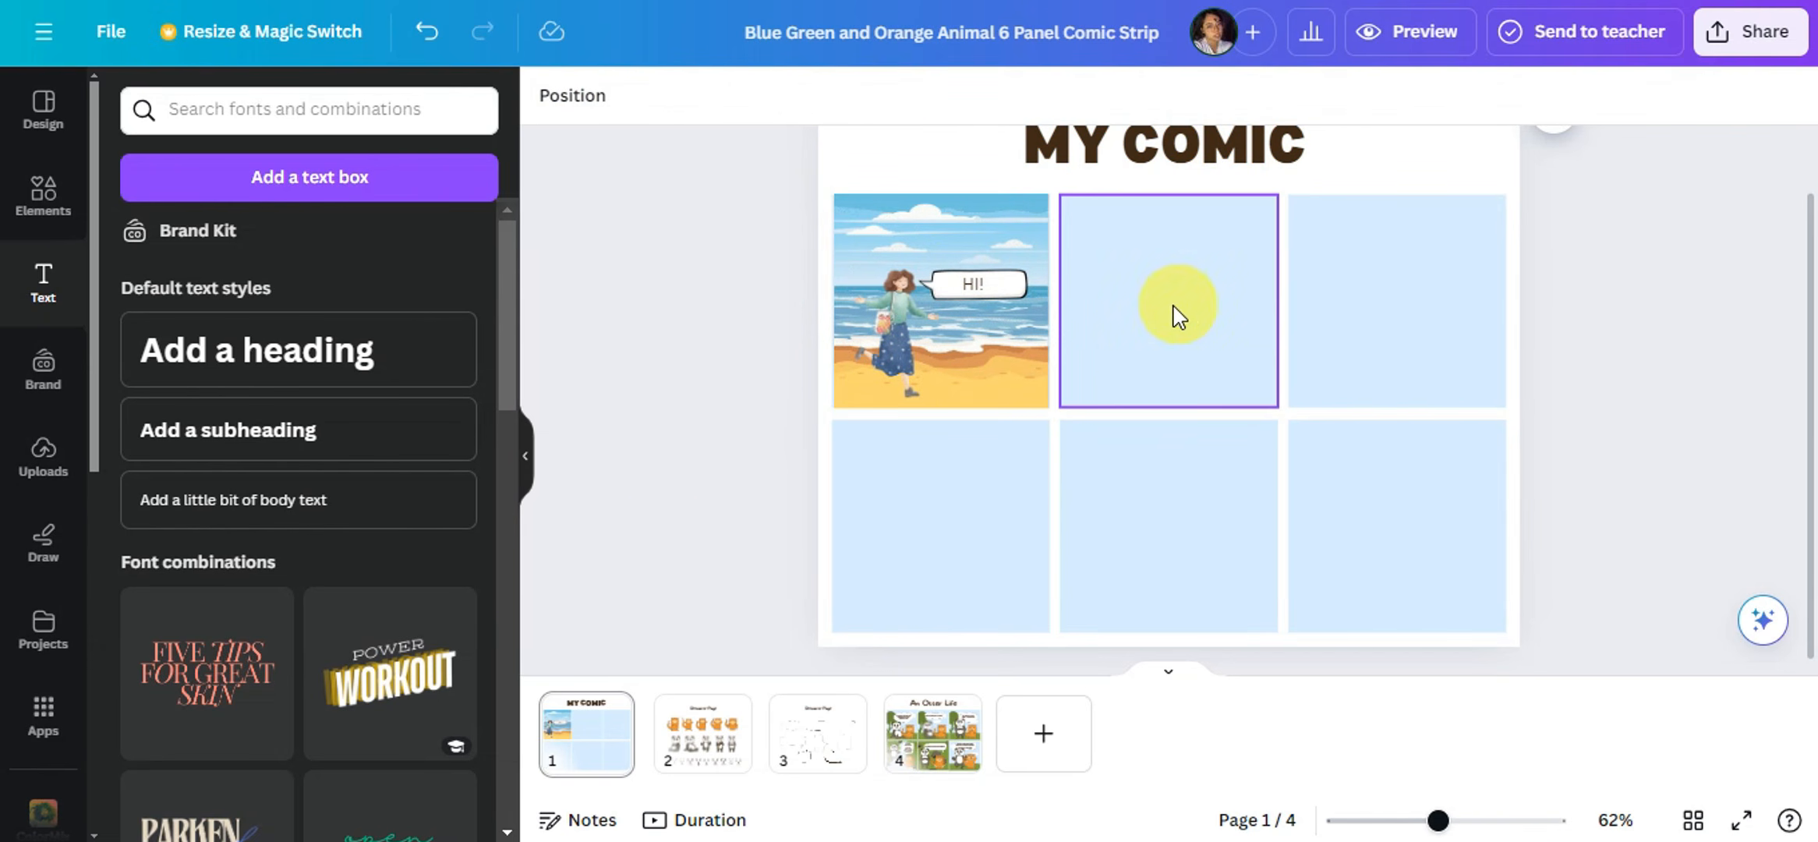
Search the elements for "FOREST" and limit the results to graphics.
left_click(15, 206)
left_click(355, 107)
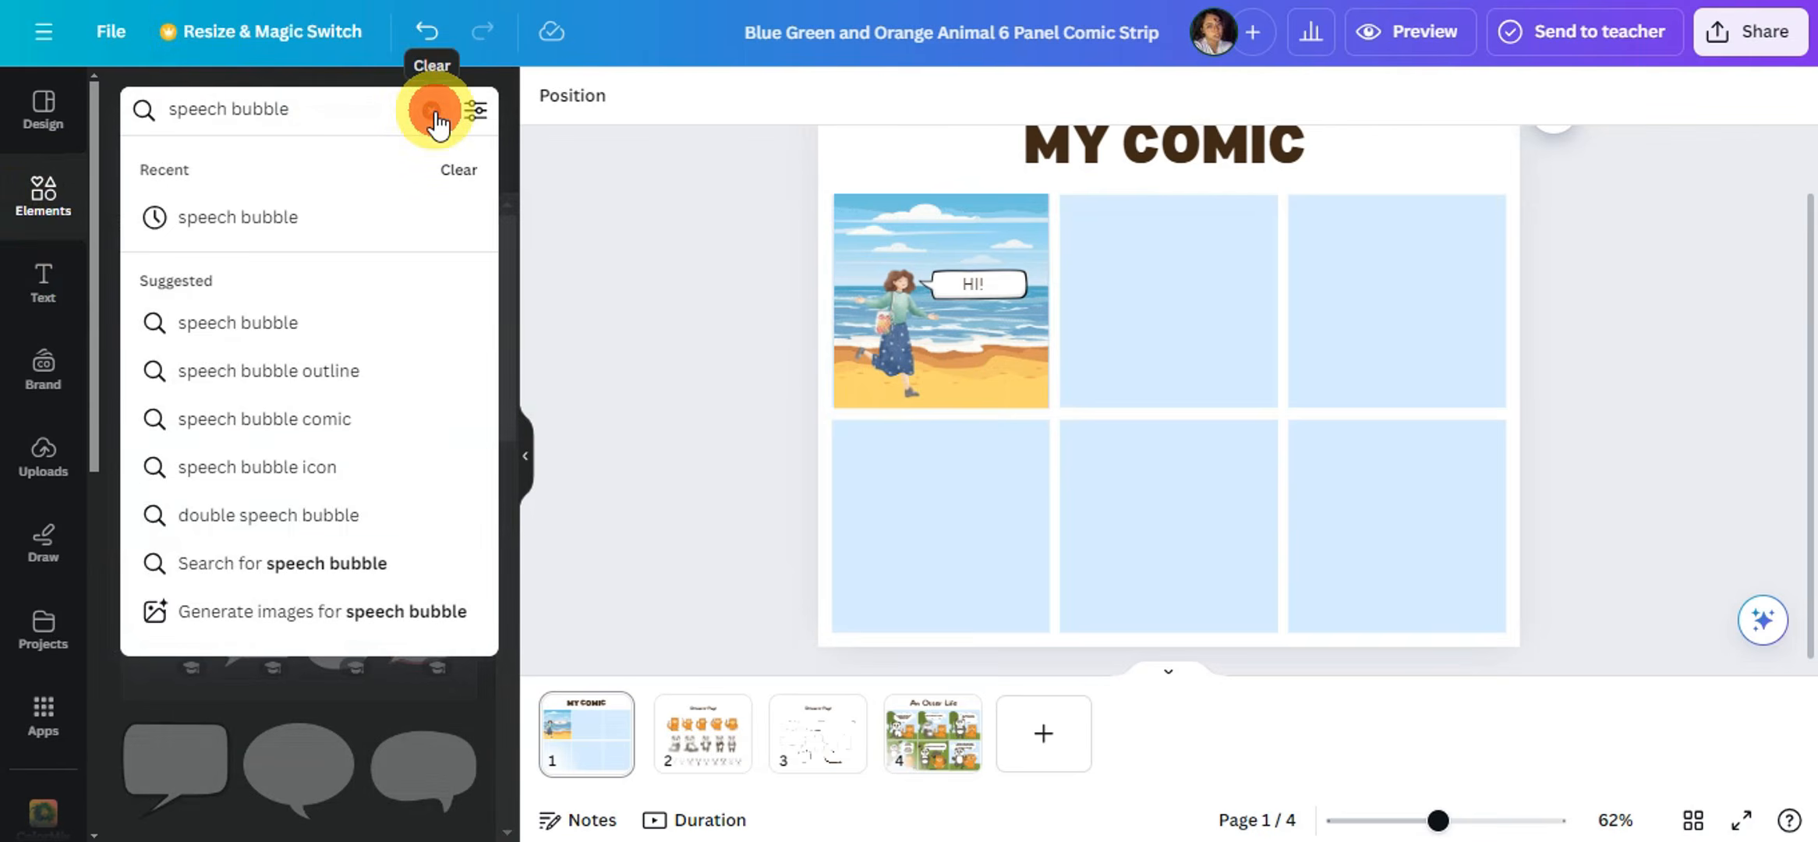
left_click(431, 106)
type("F")
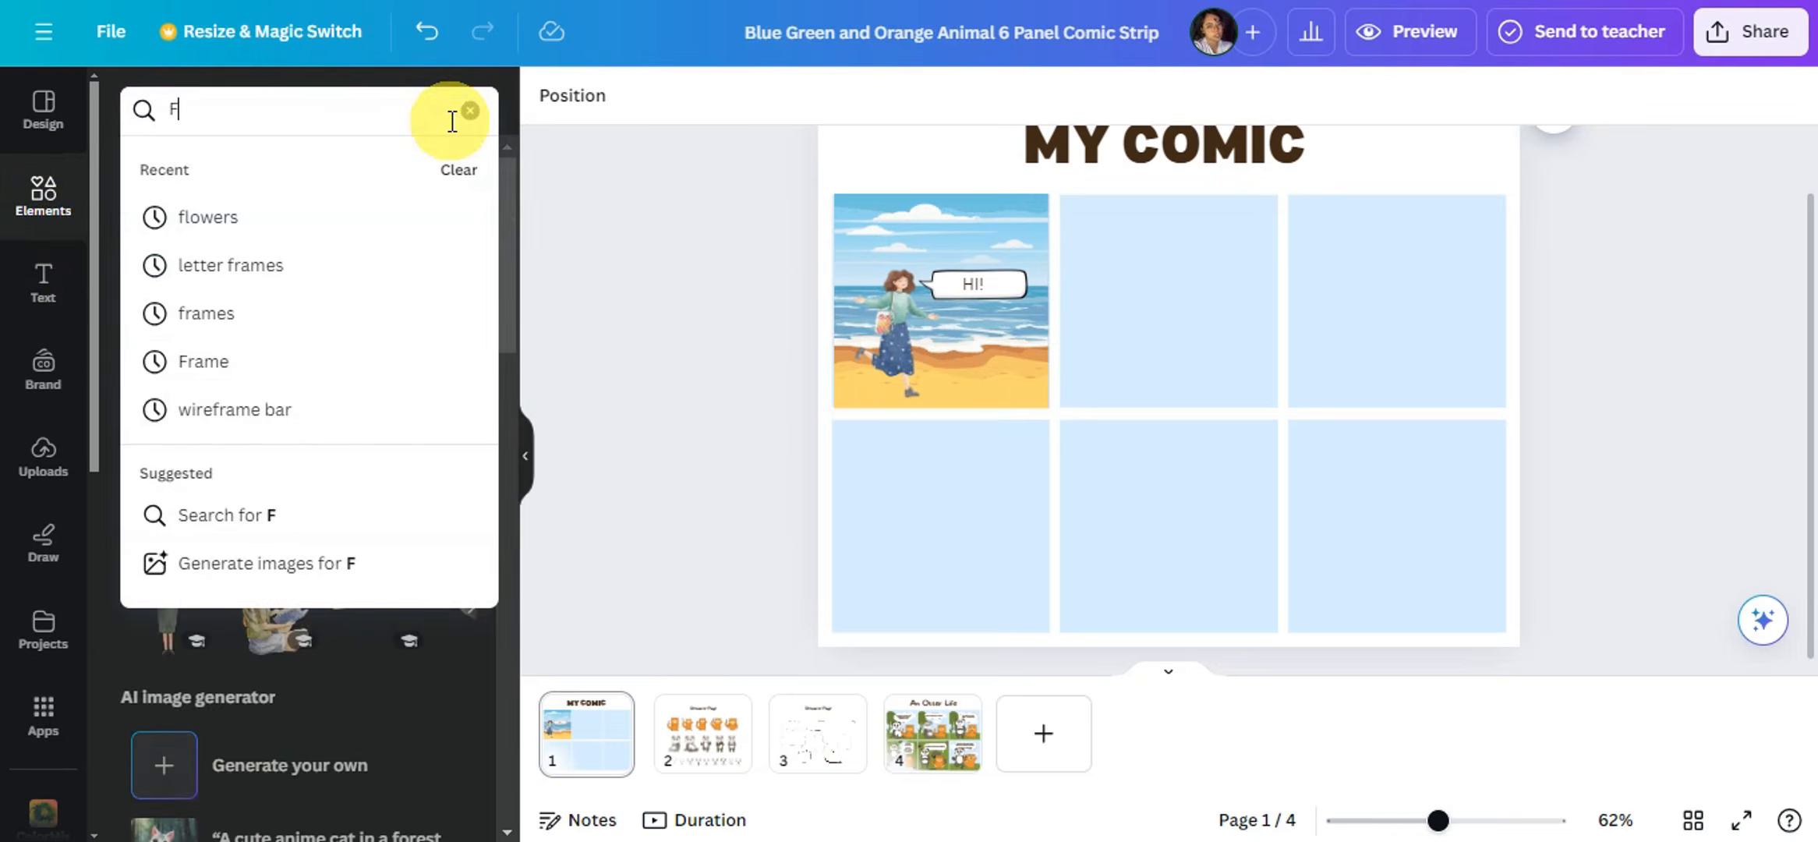
type("OREST")
key("Return")
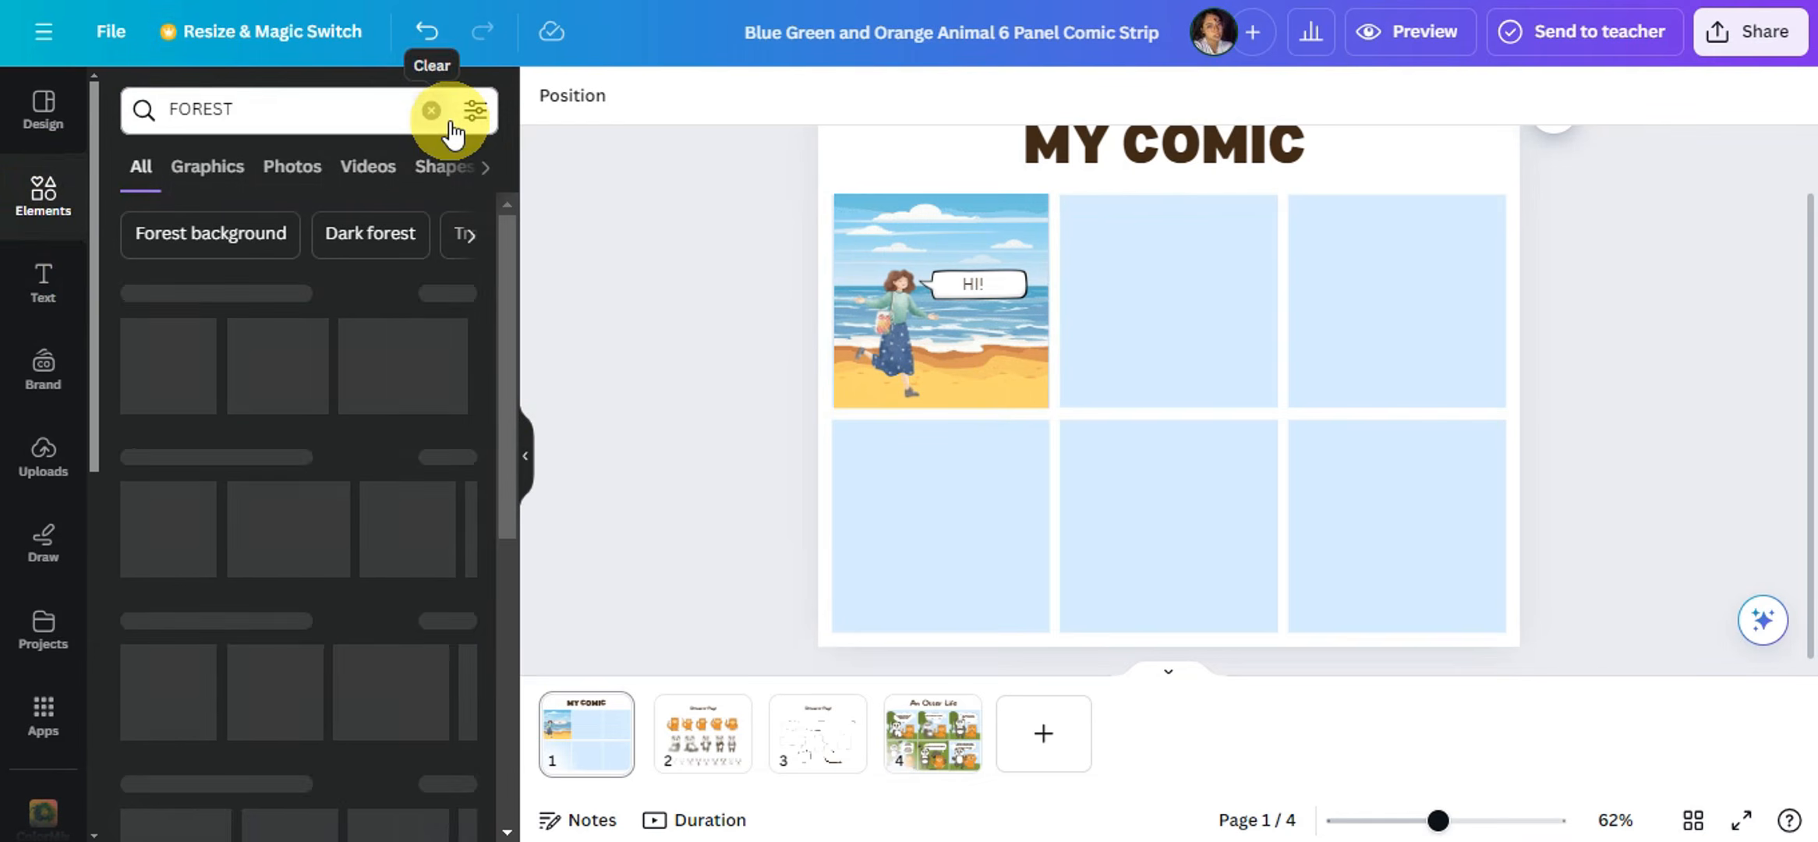
left_click(222, 168)
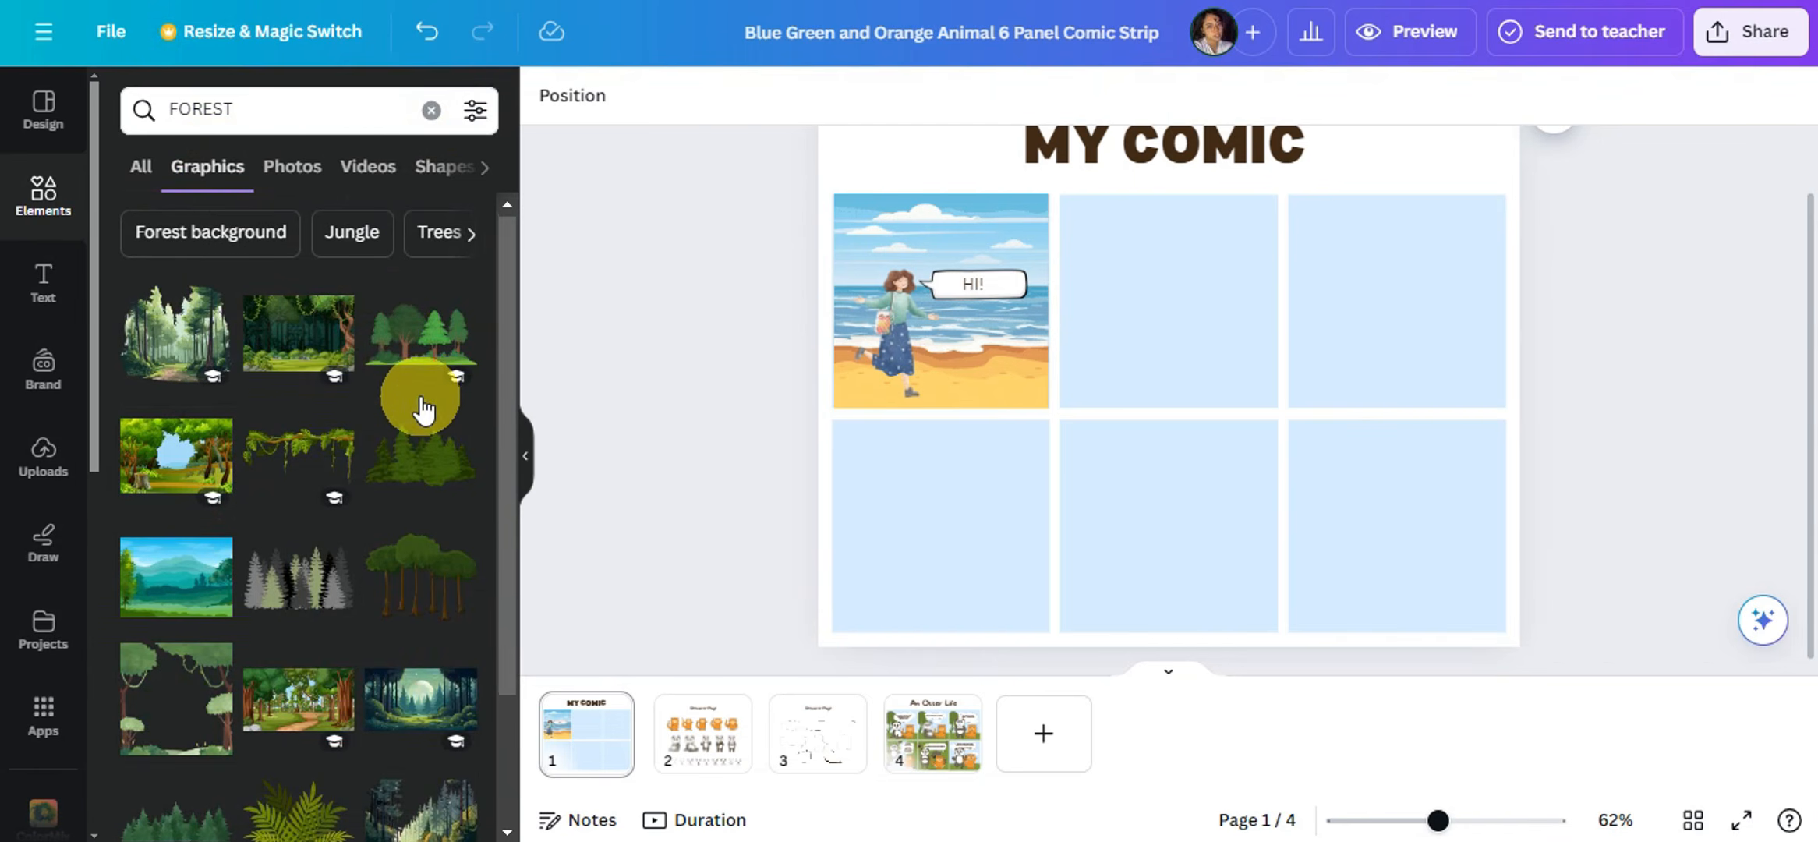
Add the forest border with trees and vines, scaled down into the upper-left corner of the second panel.
scroll(382, 437, "down", 3)
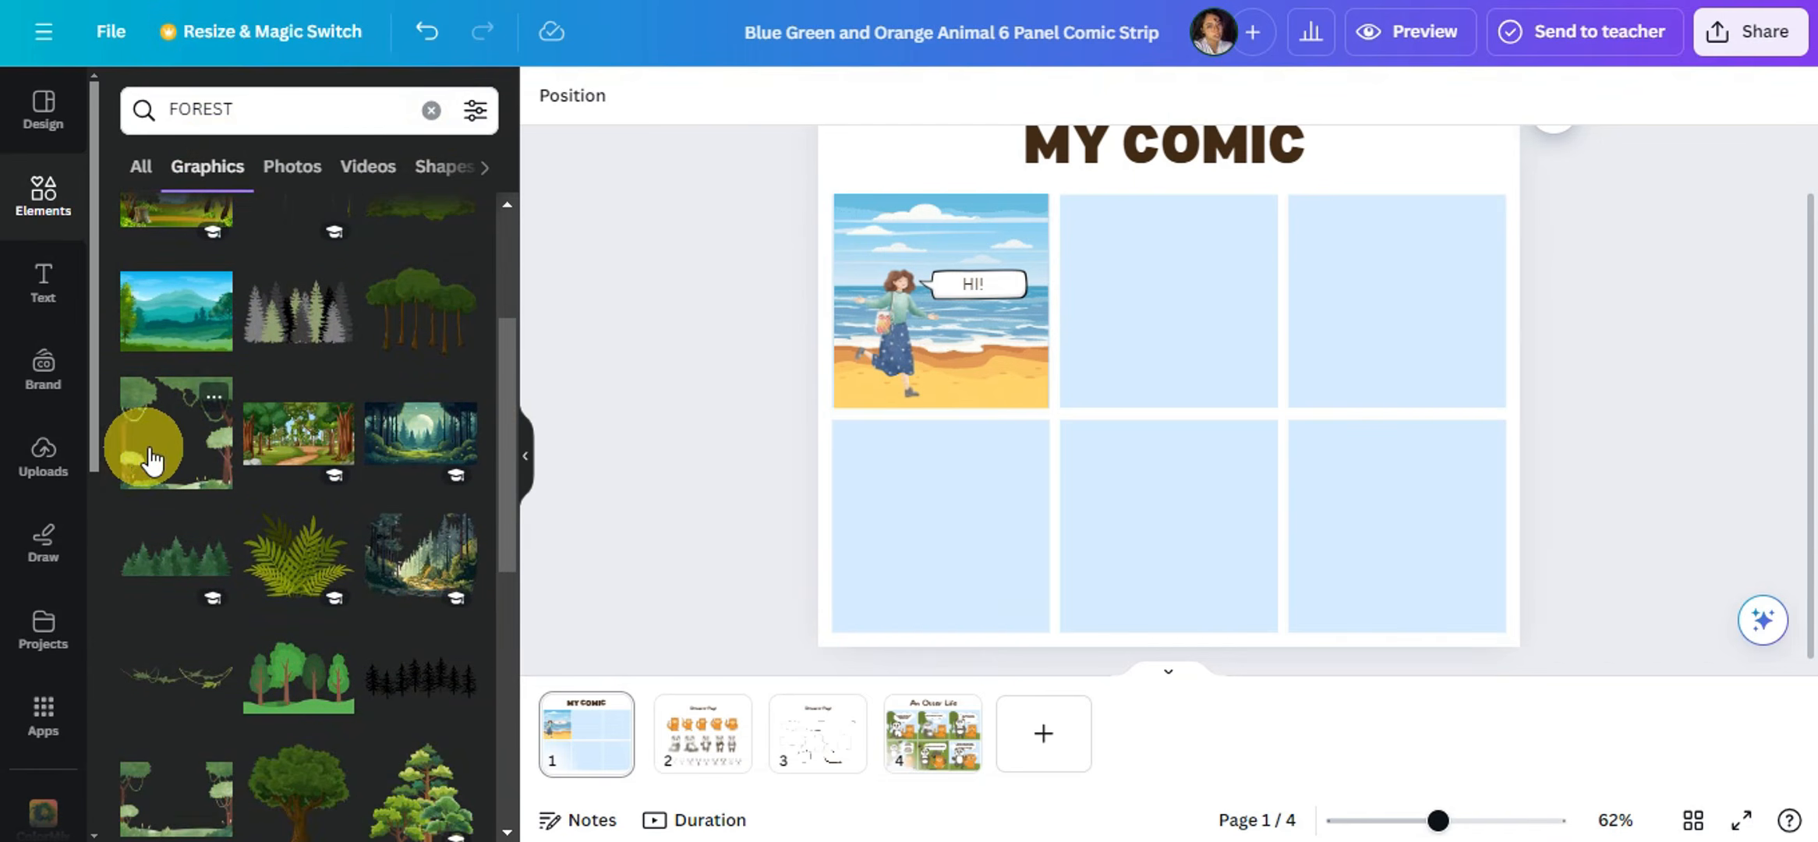
left_click(166, 456)
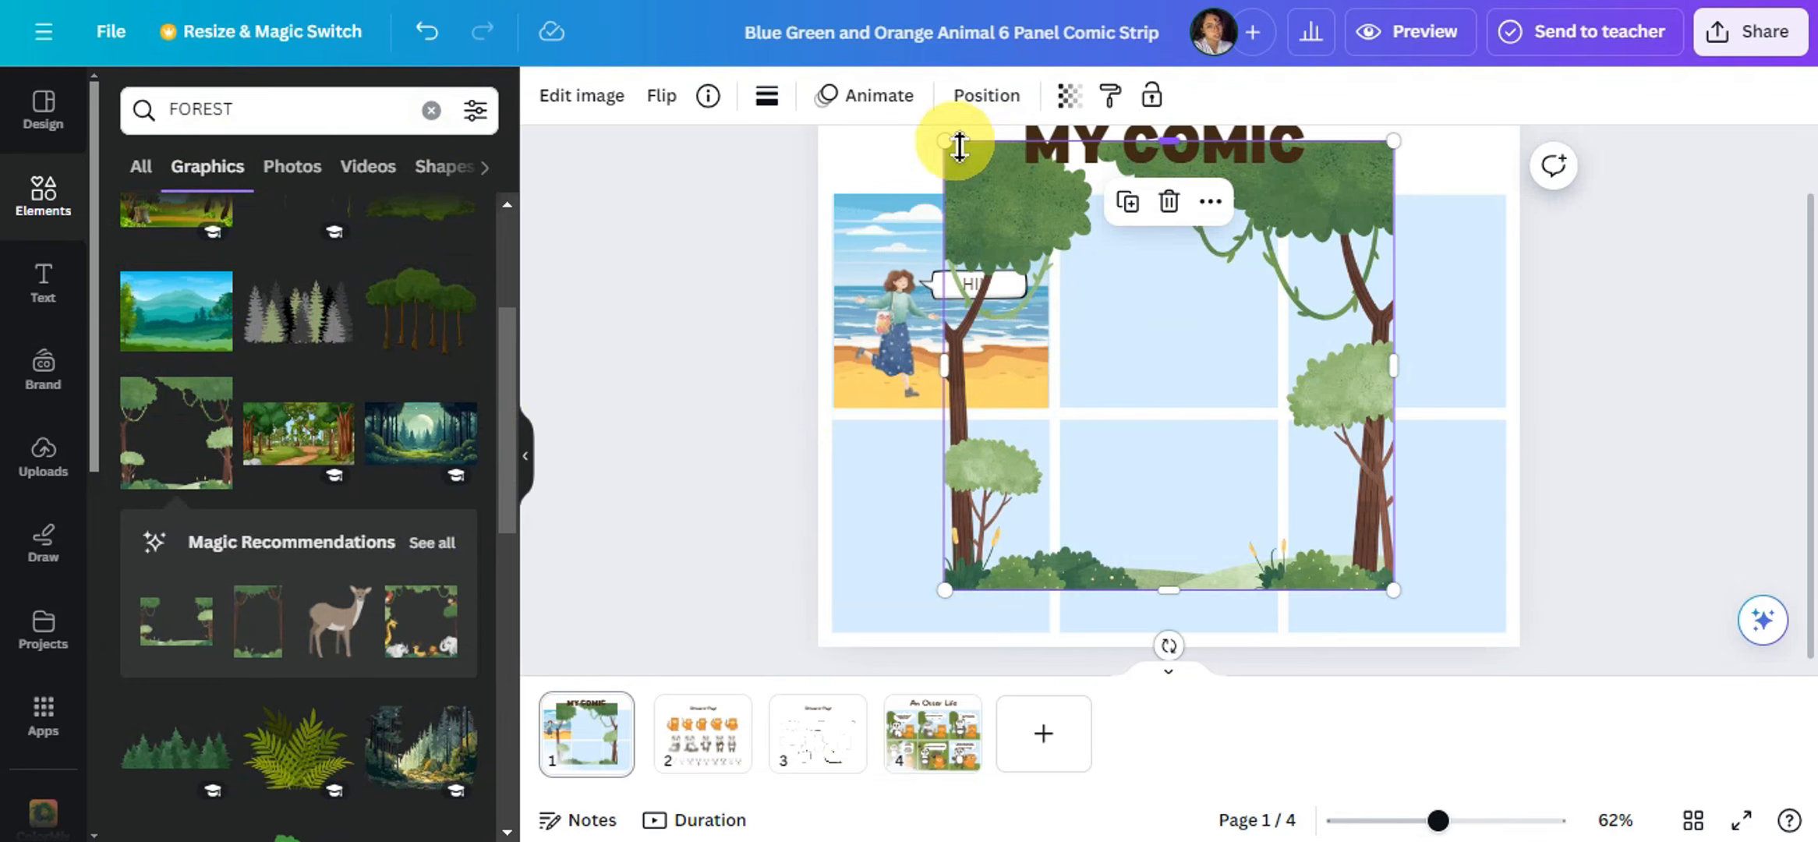
left_click_drag(938, 133, 1137, 231)
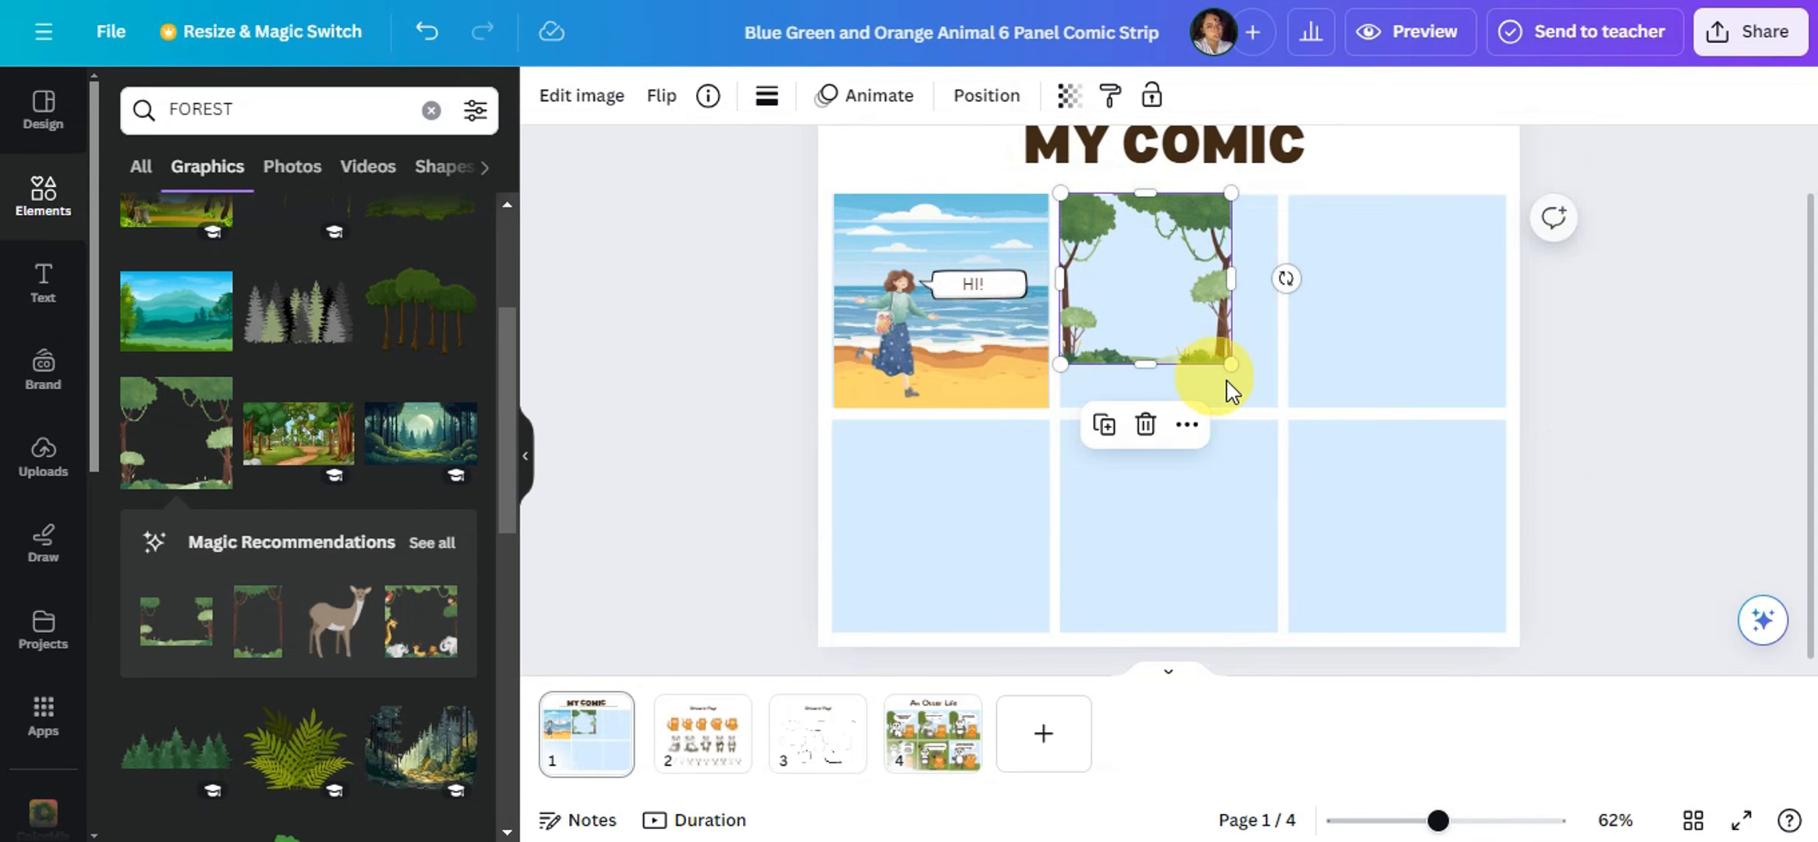
left_click_drag(1283, 297, 1290, 293)
left_click_drag(1174, 363, 1185, 416)
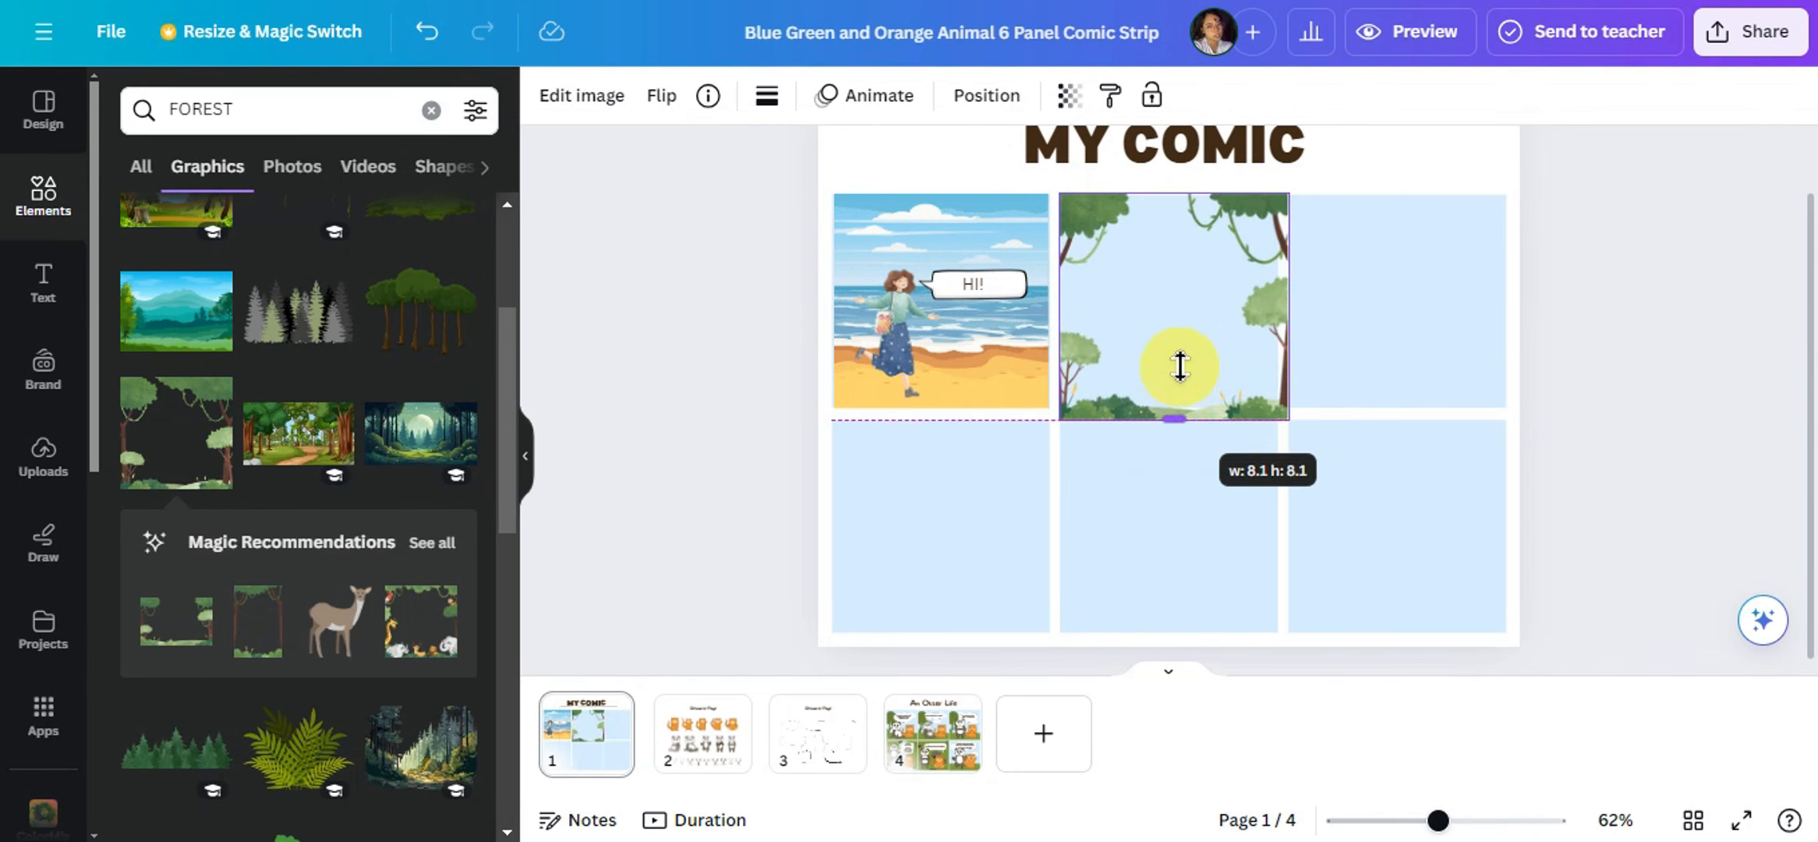
key("ctrl+z")
key("ctrl+z")
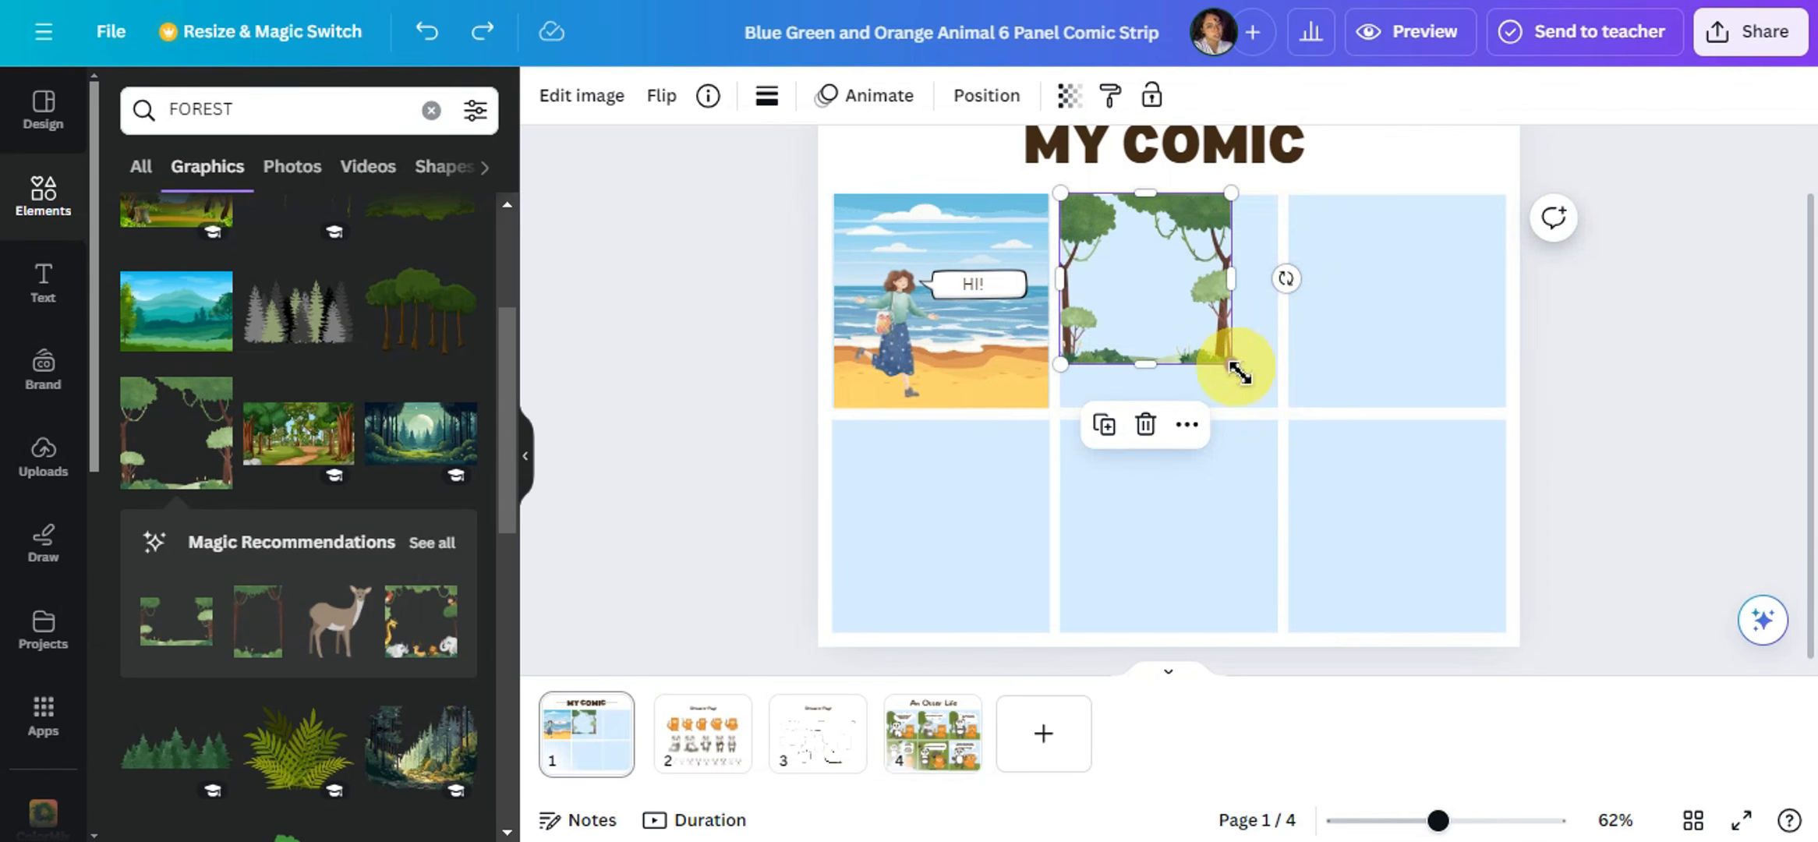
Enlarge the forest scene proportionally so it fills the second panel.
left_click_drag(1238, 372, 1274, 407)
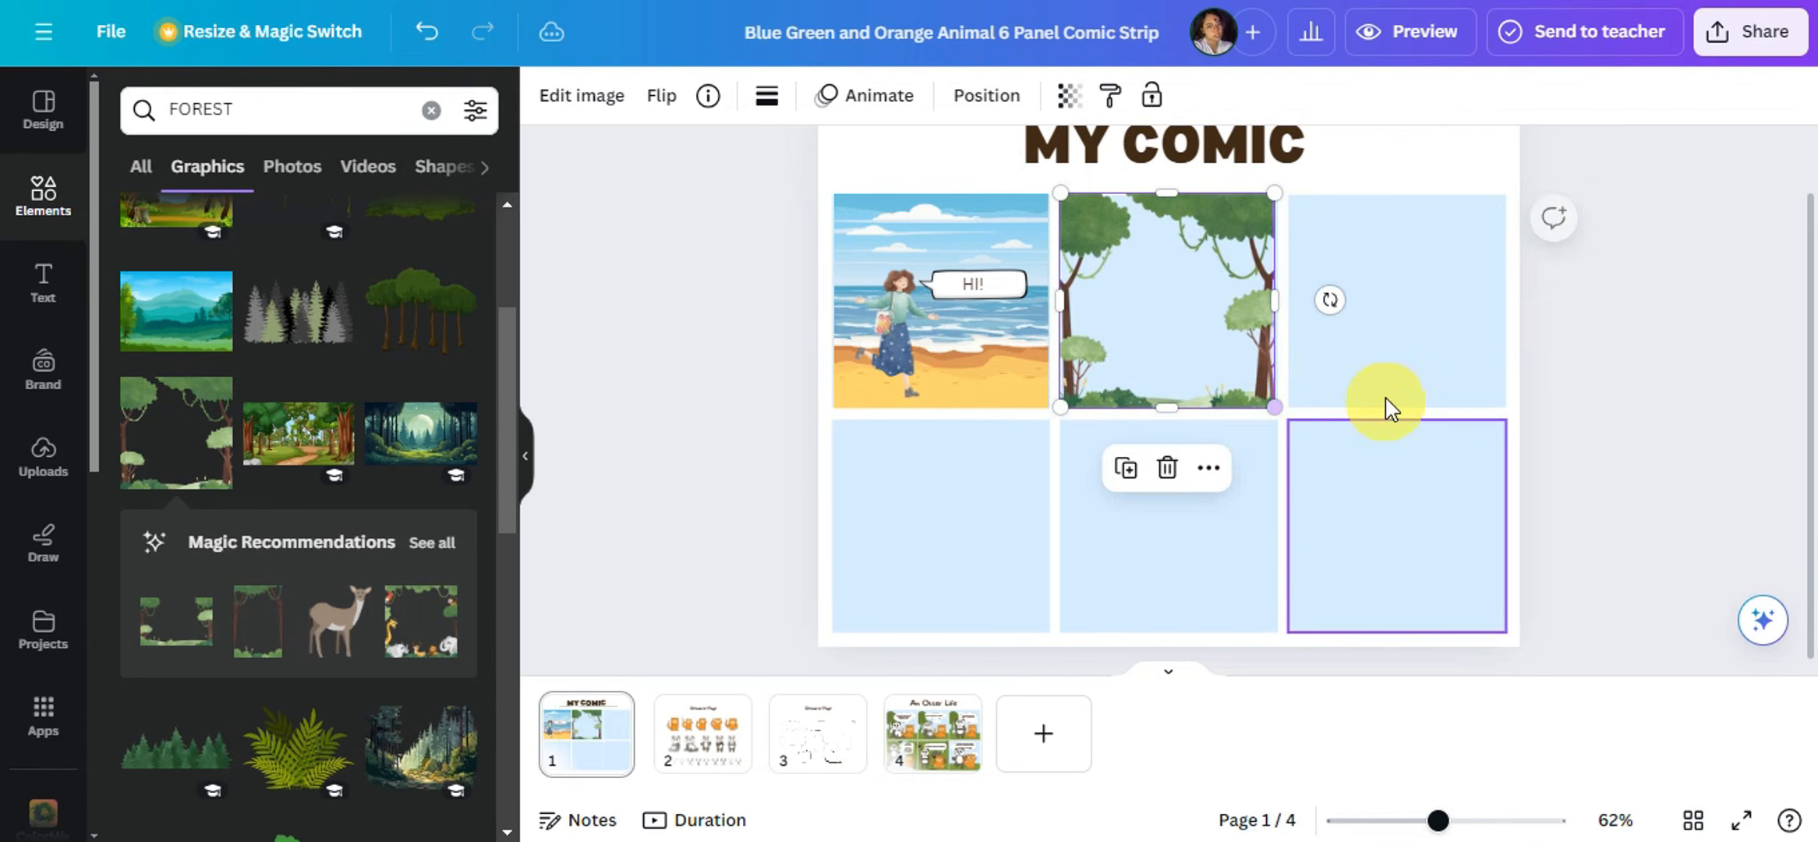
left_click(903, 340)
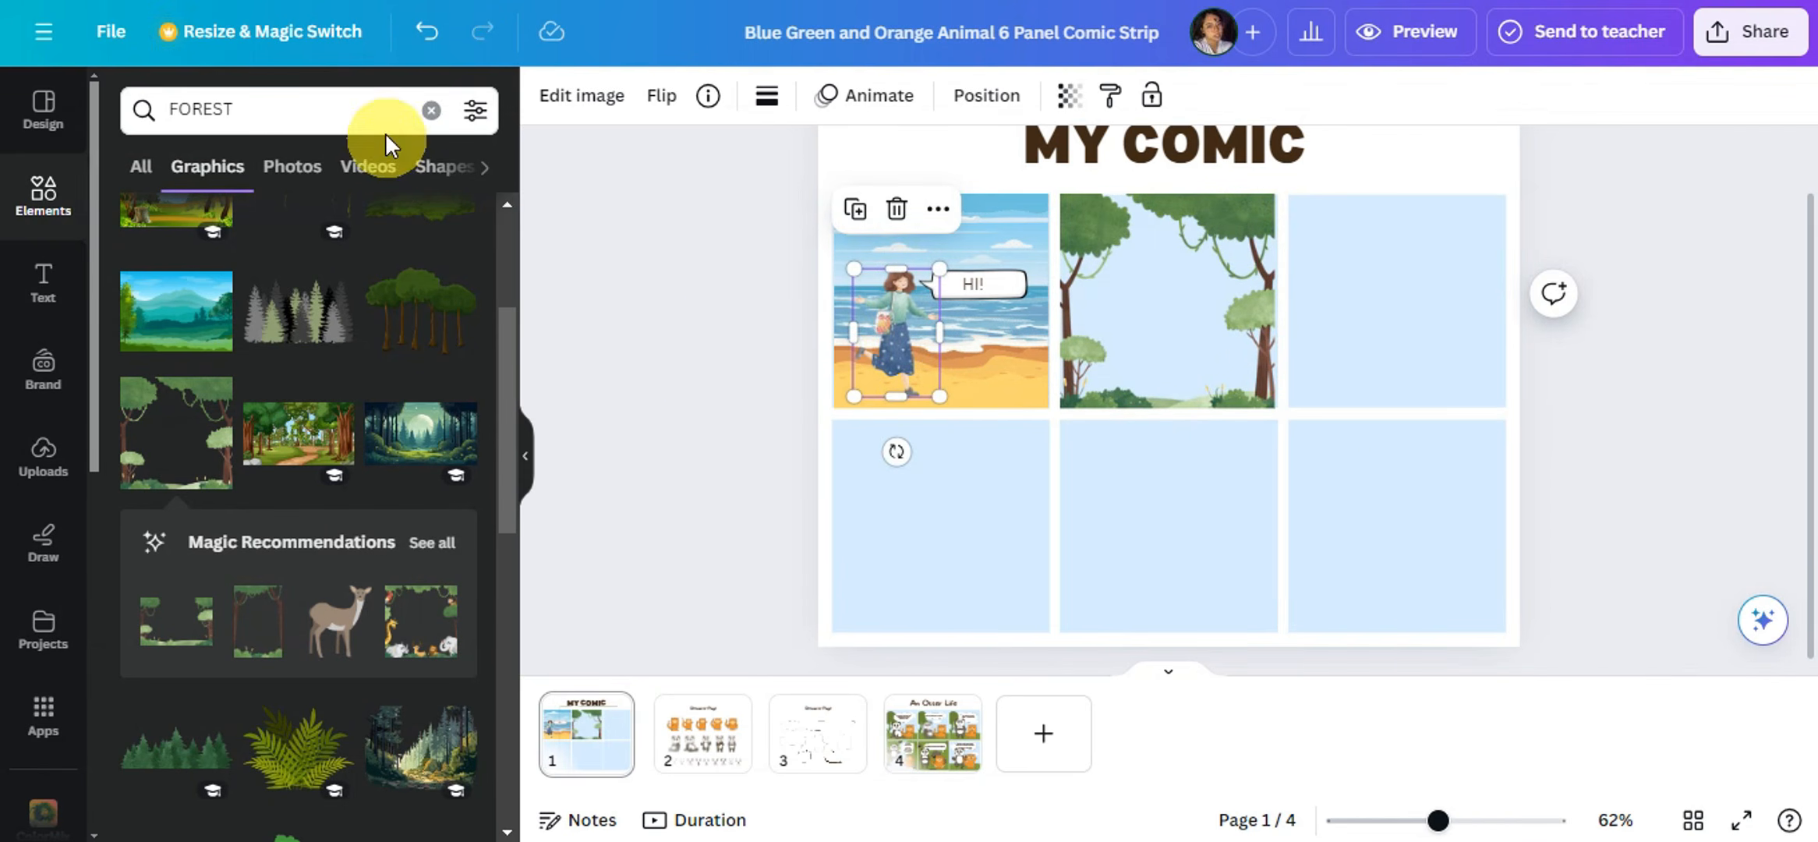
Find the woman character among the recently used elements and browse more graphics like her.
left_click(429, 113)
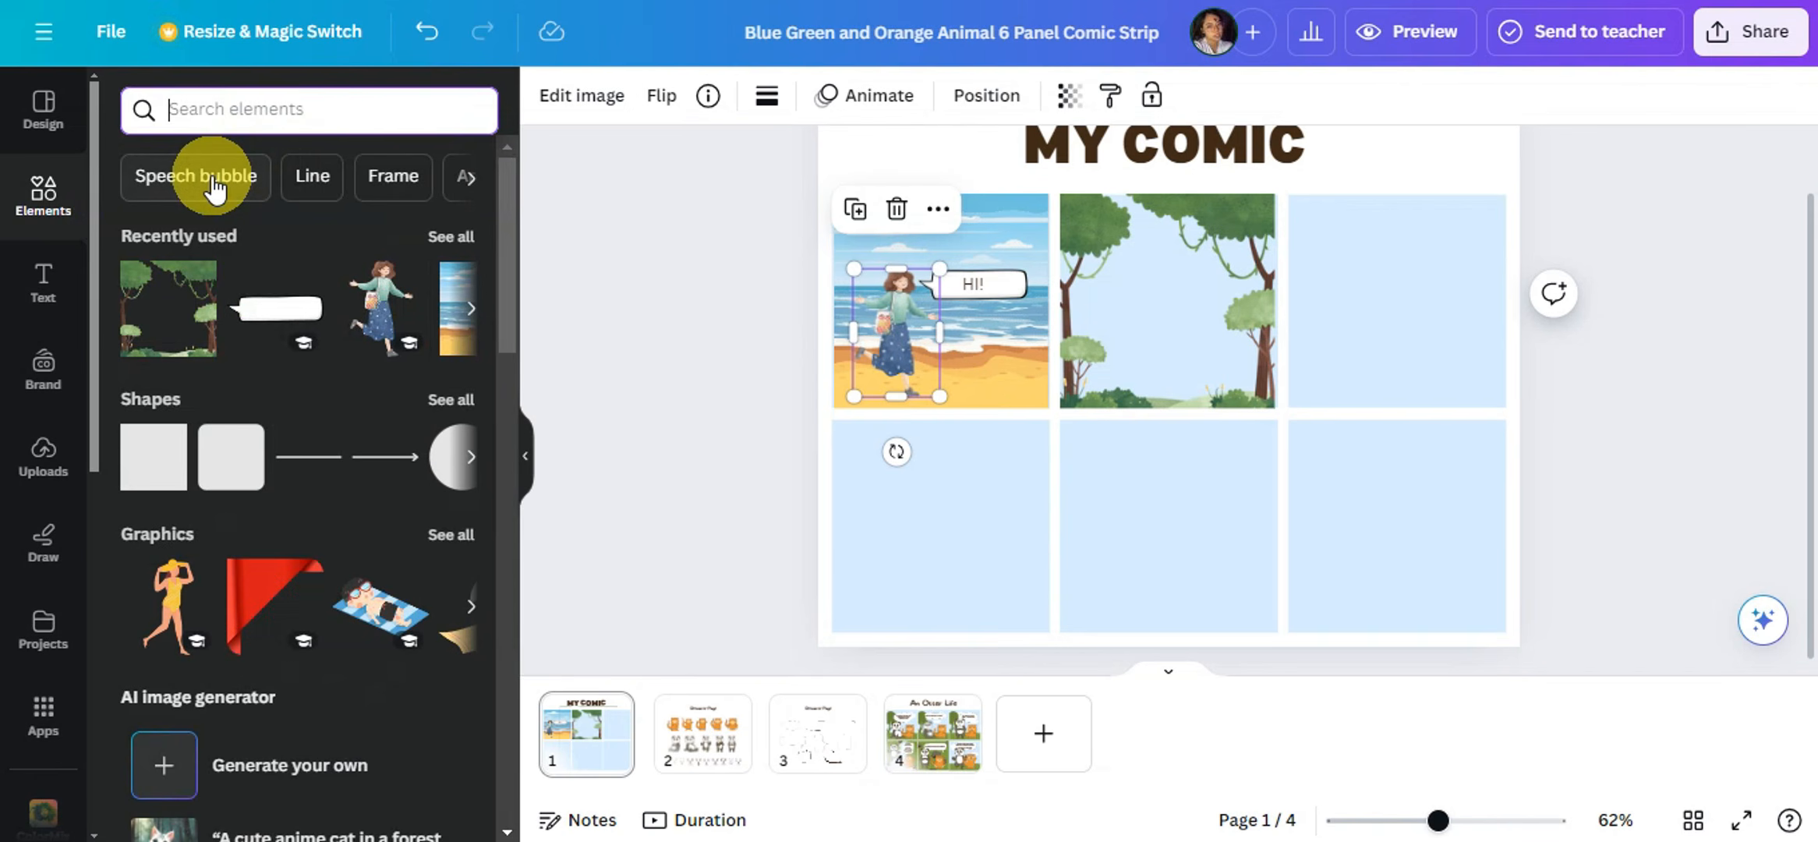
left_click(451, 236)
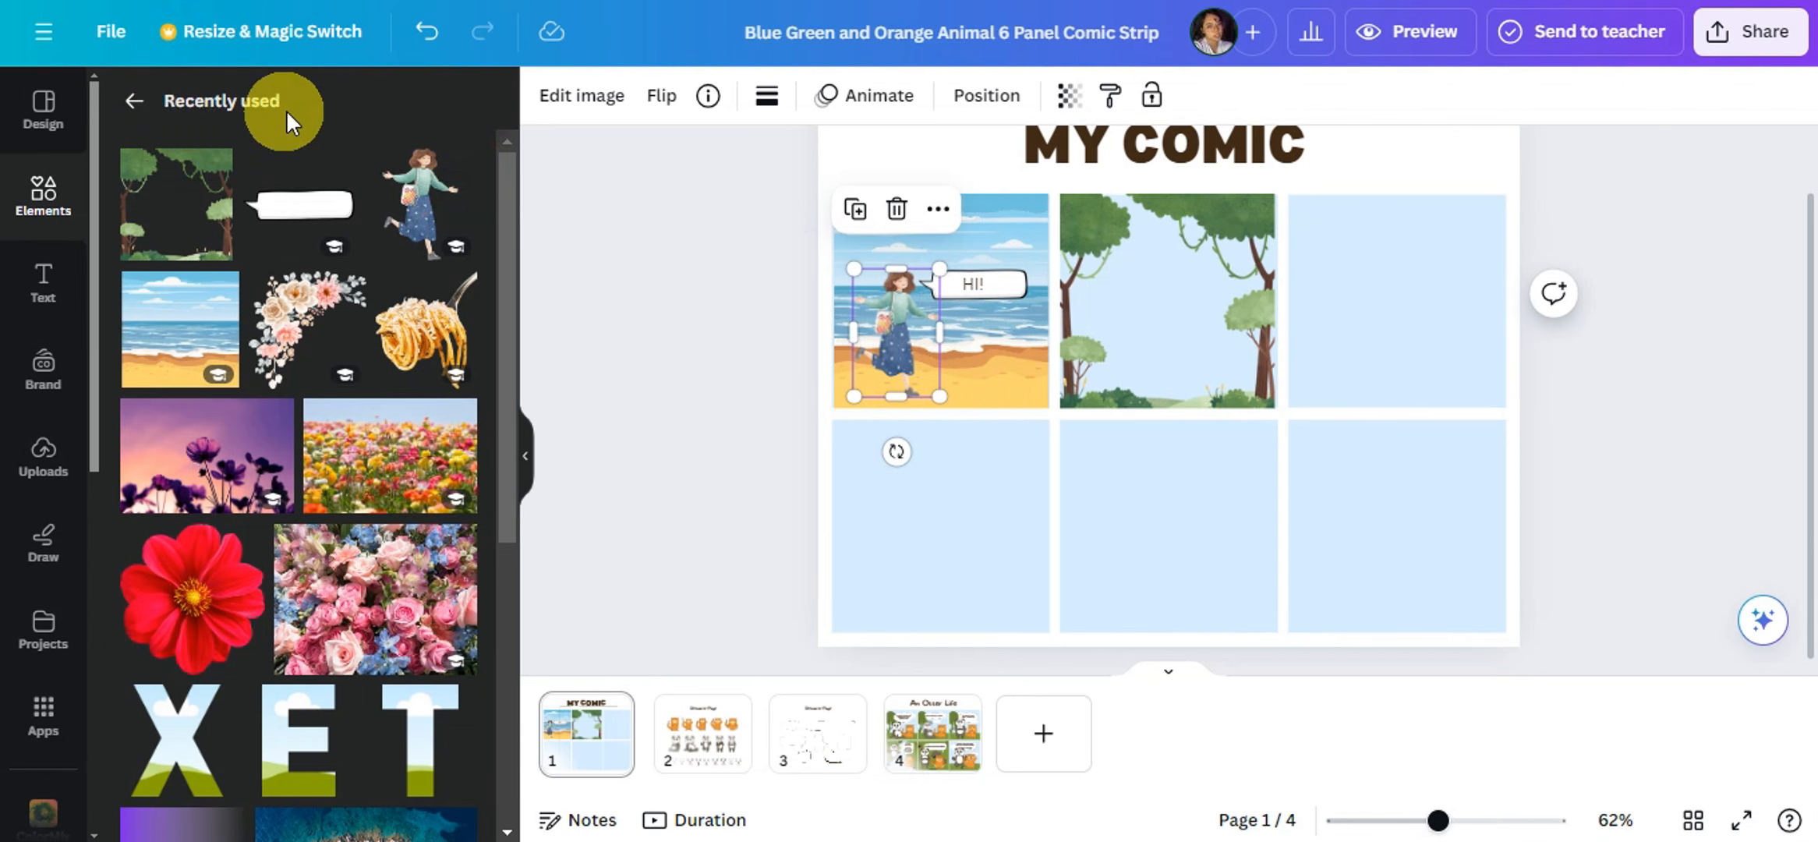
left_click(455, 170)
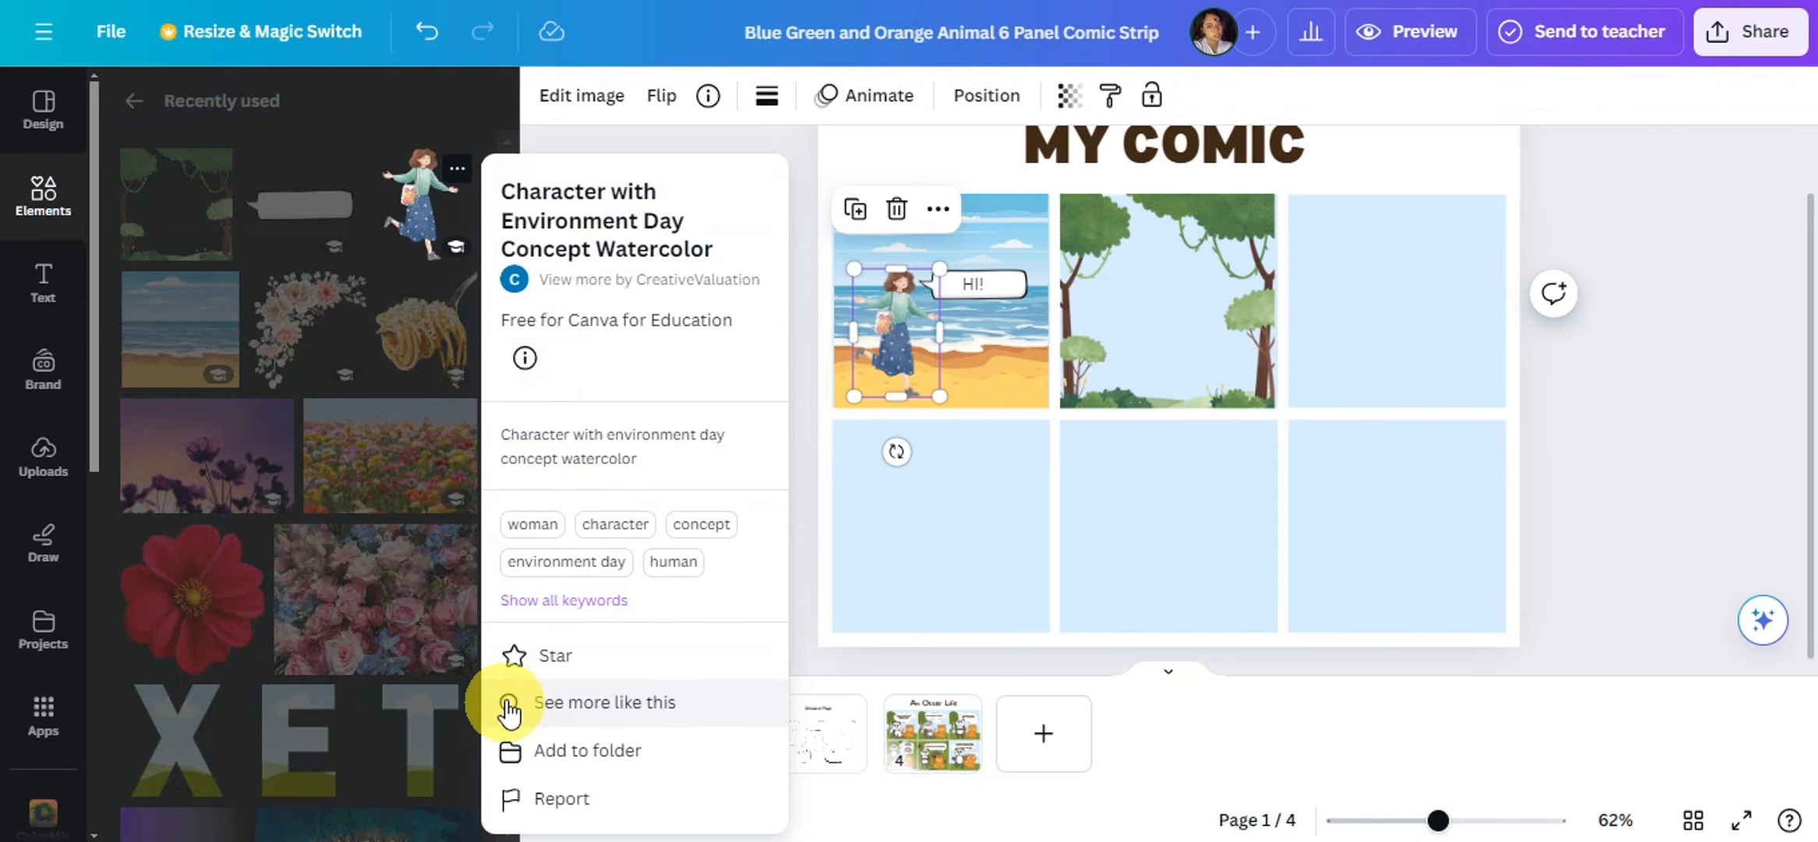
left_click(515, 724)
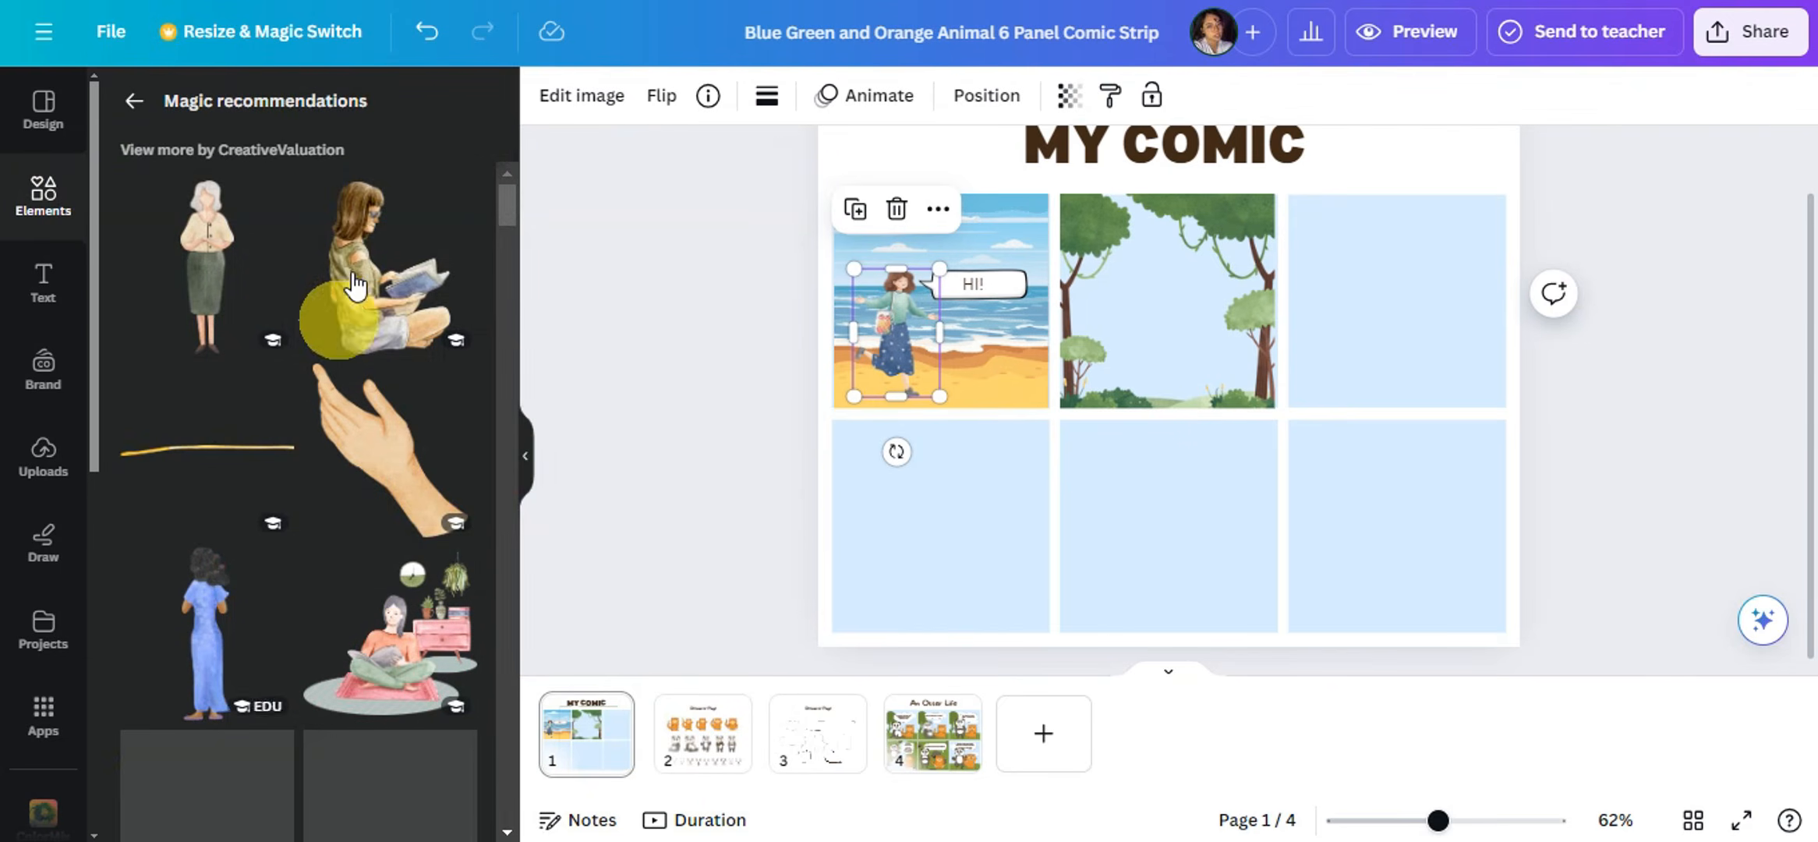
scroll(394, 351, "down", 5)
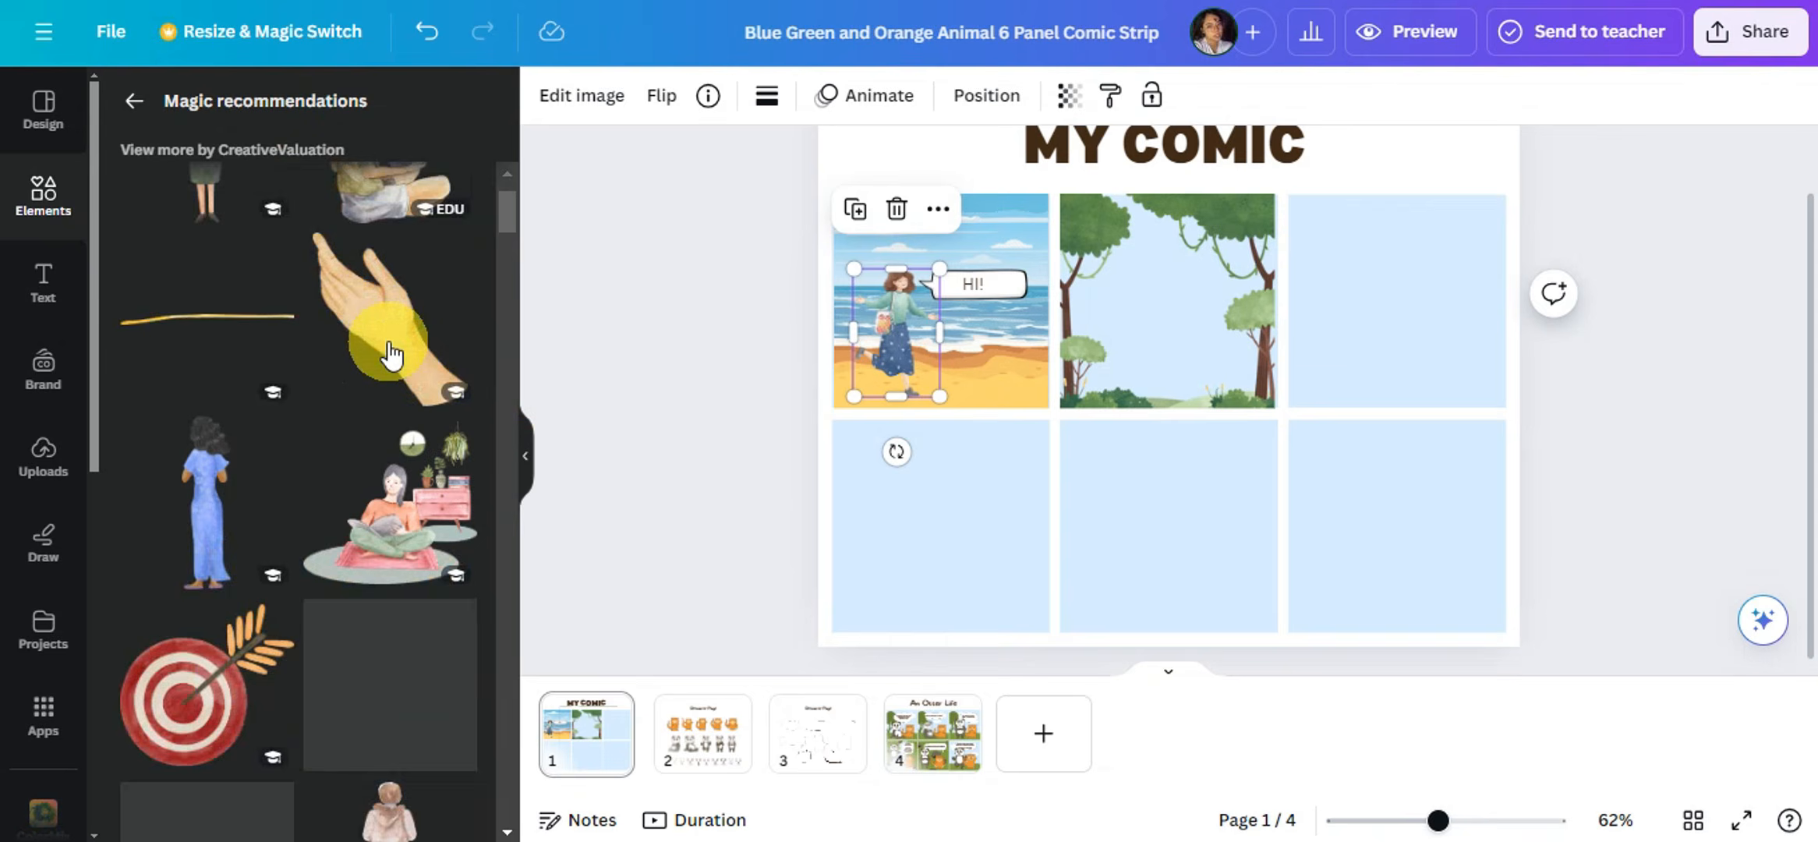
Add the woman in the blue dress seen from behind, scaled down to stand at the right side of the second panel.
scroll(304, 429, "up", 2)
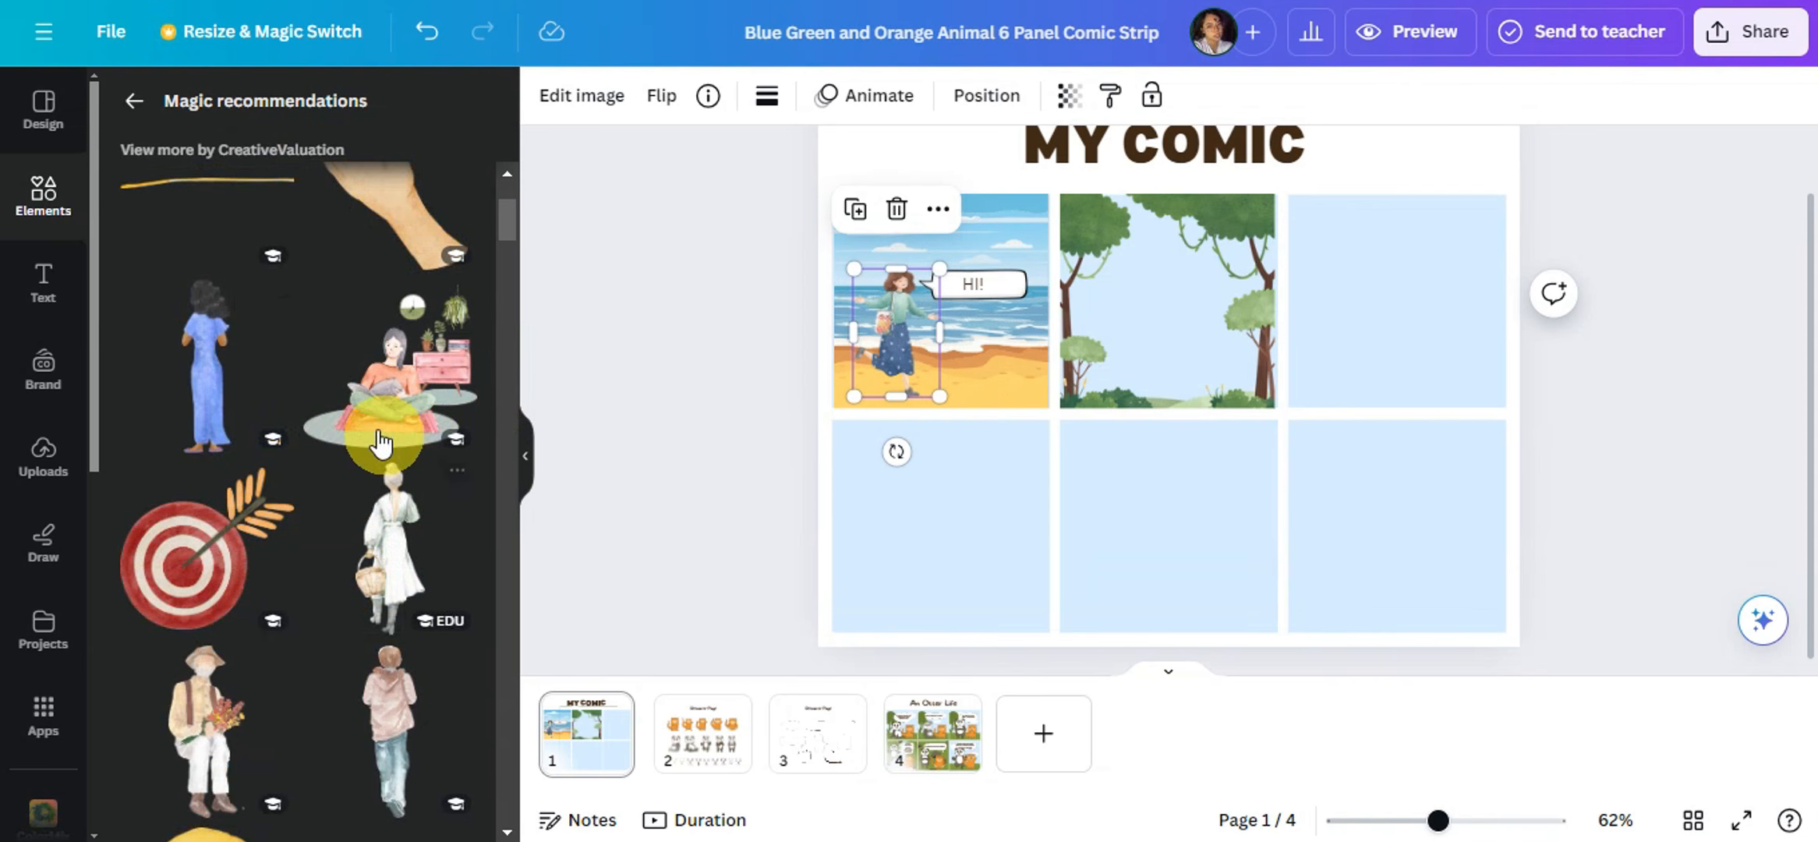
left_click(226, 382)
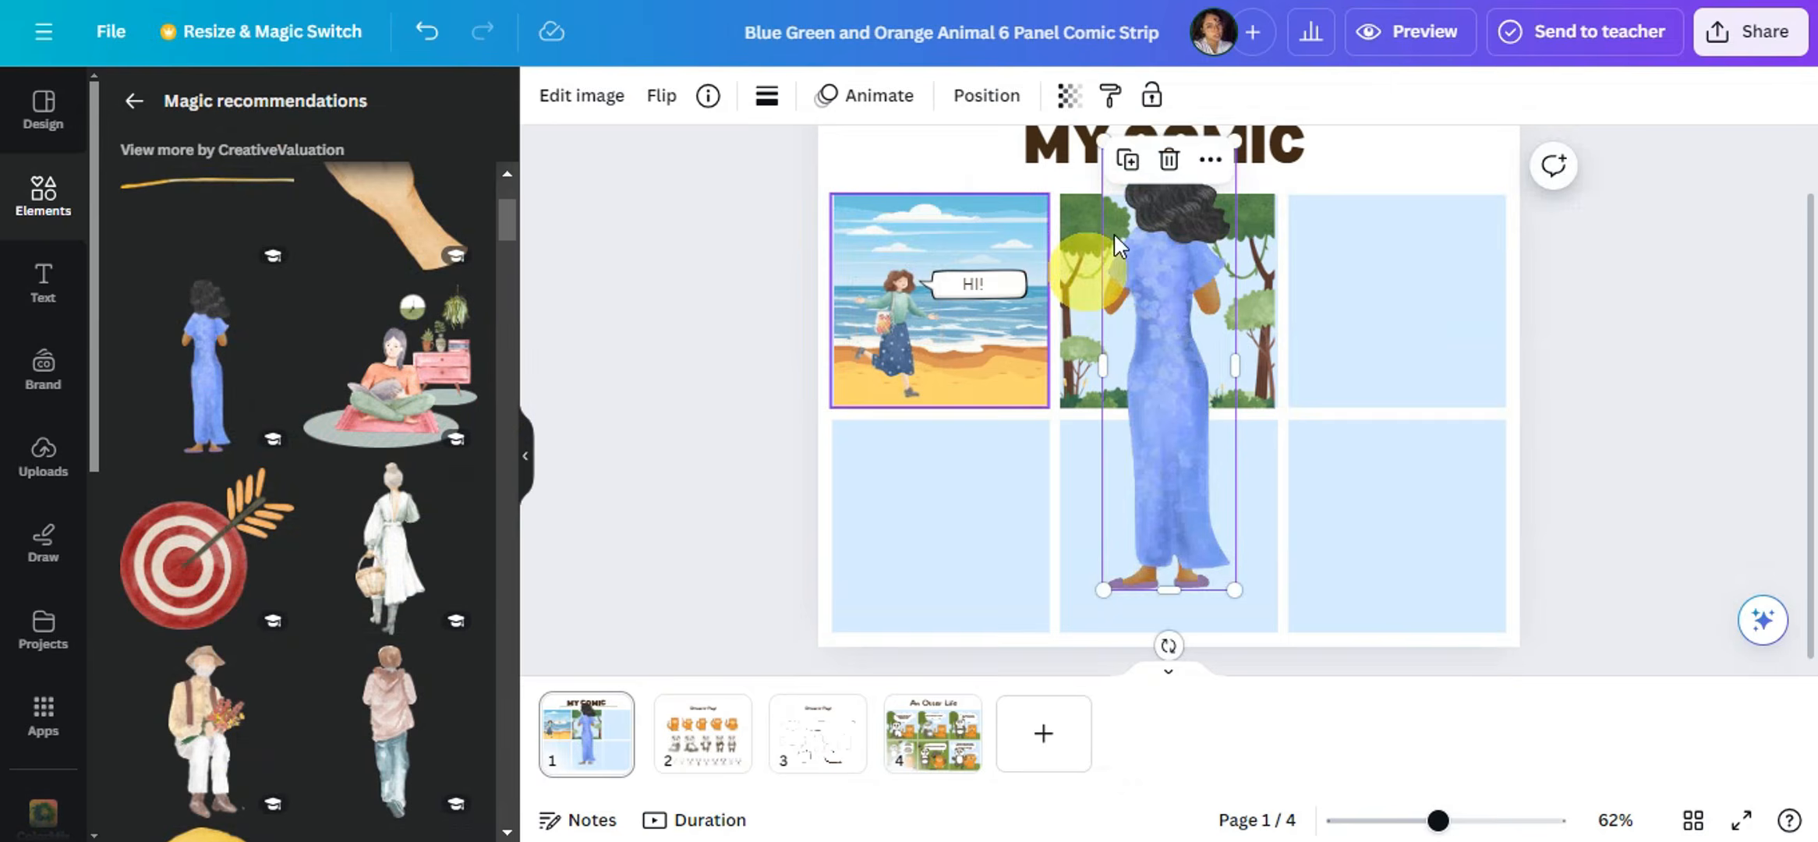
left_click_drag(1103, 145, 1179, 285)
left_click_drag(1195, 313, 1208, 314)
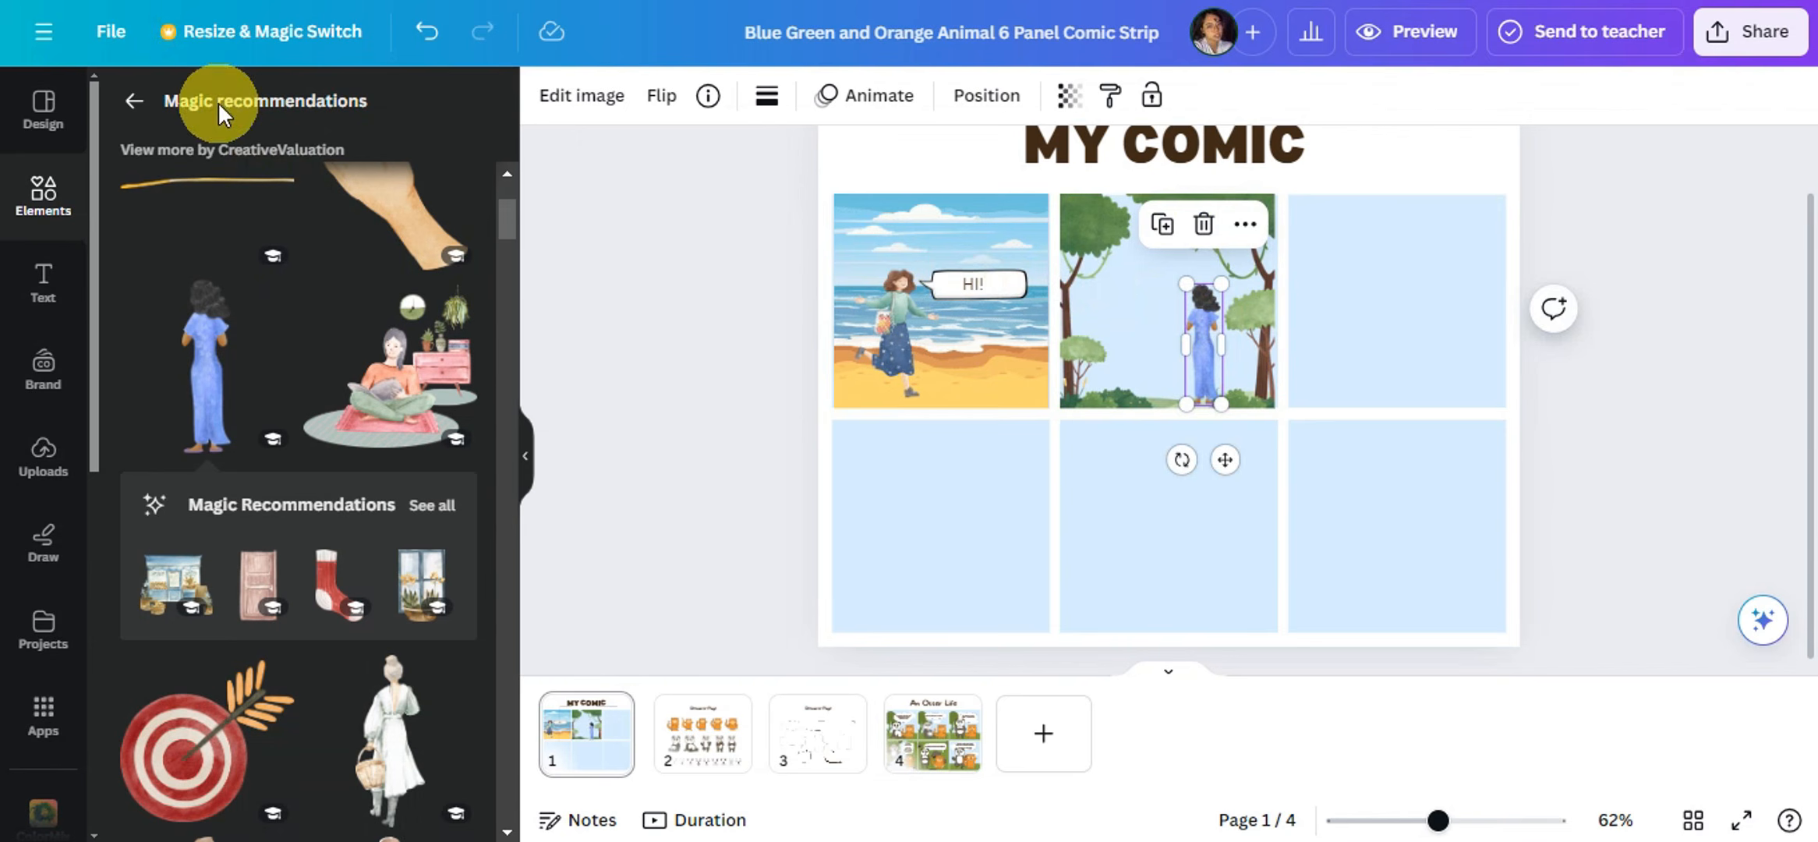
Leave the recommended graphics and search the elements for "BUTTERFLIES".
left_click(131, 105)
left_click(131, 105)
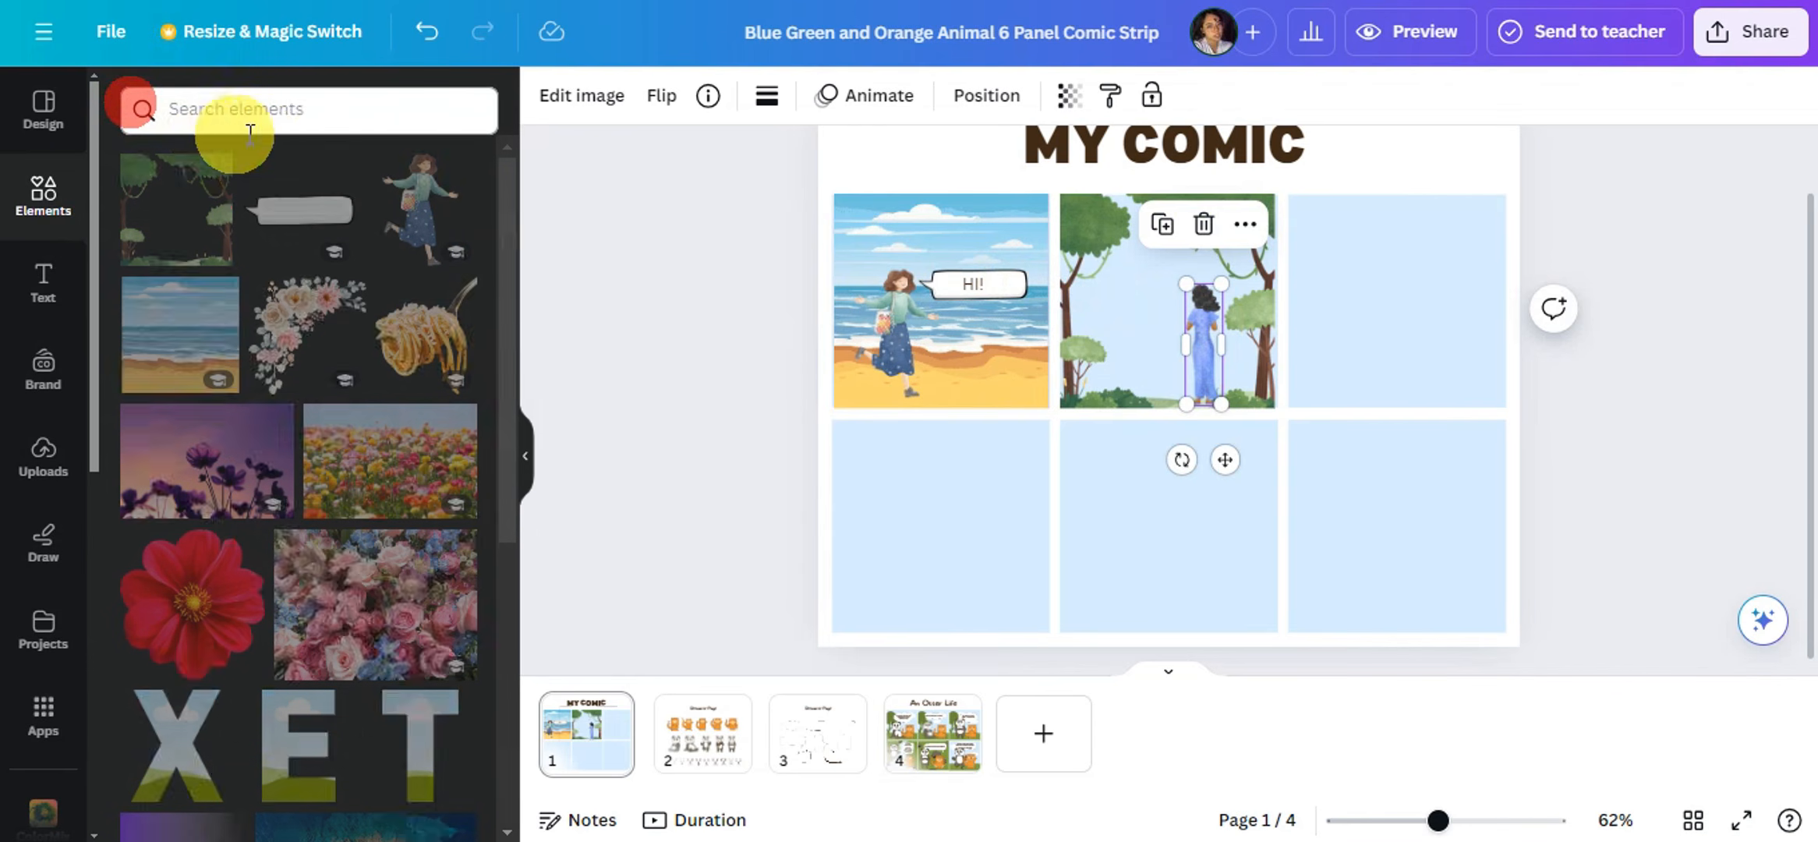
left_click(269, 108)
type("BU")
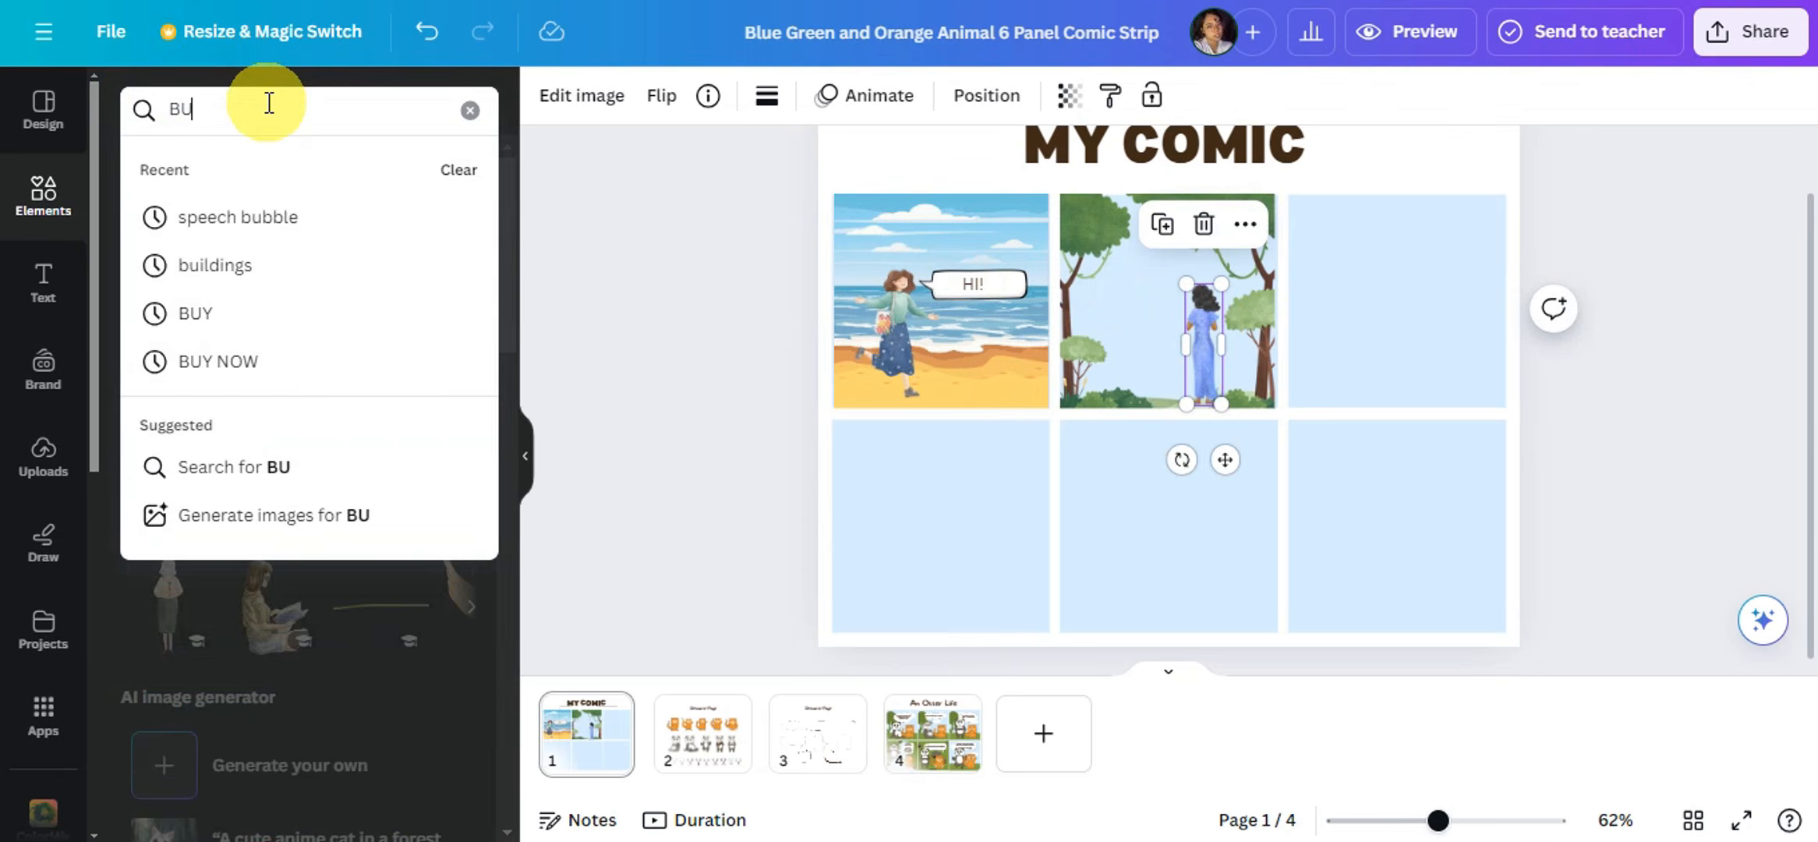
type("TTERFLIES")
key("Return")
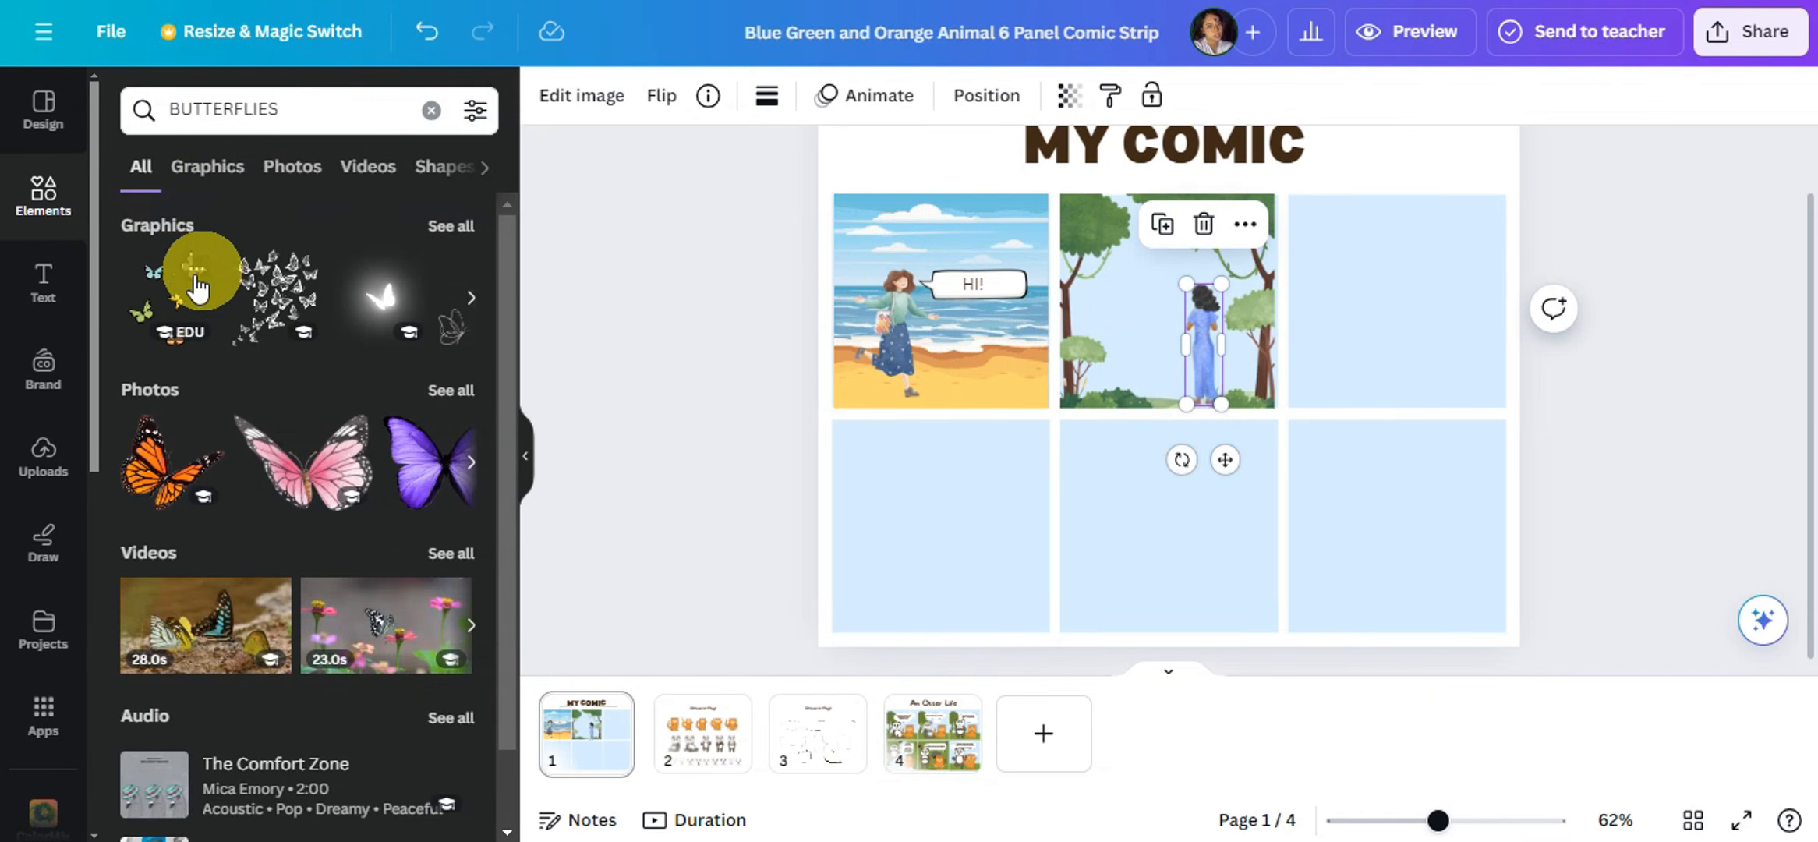
Add the black butterfly swarm graphic and scale it down beside the woman's head in the second panel.
left_click(257, 280)
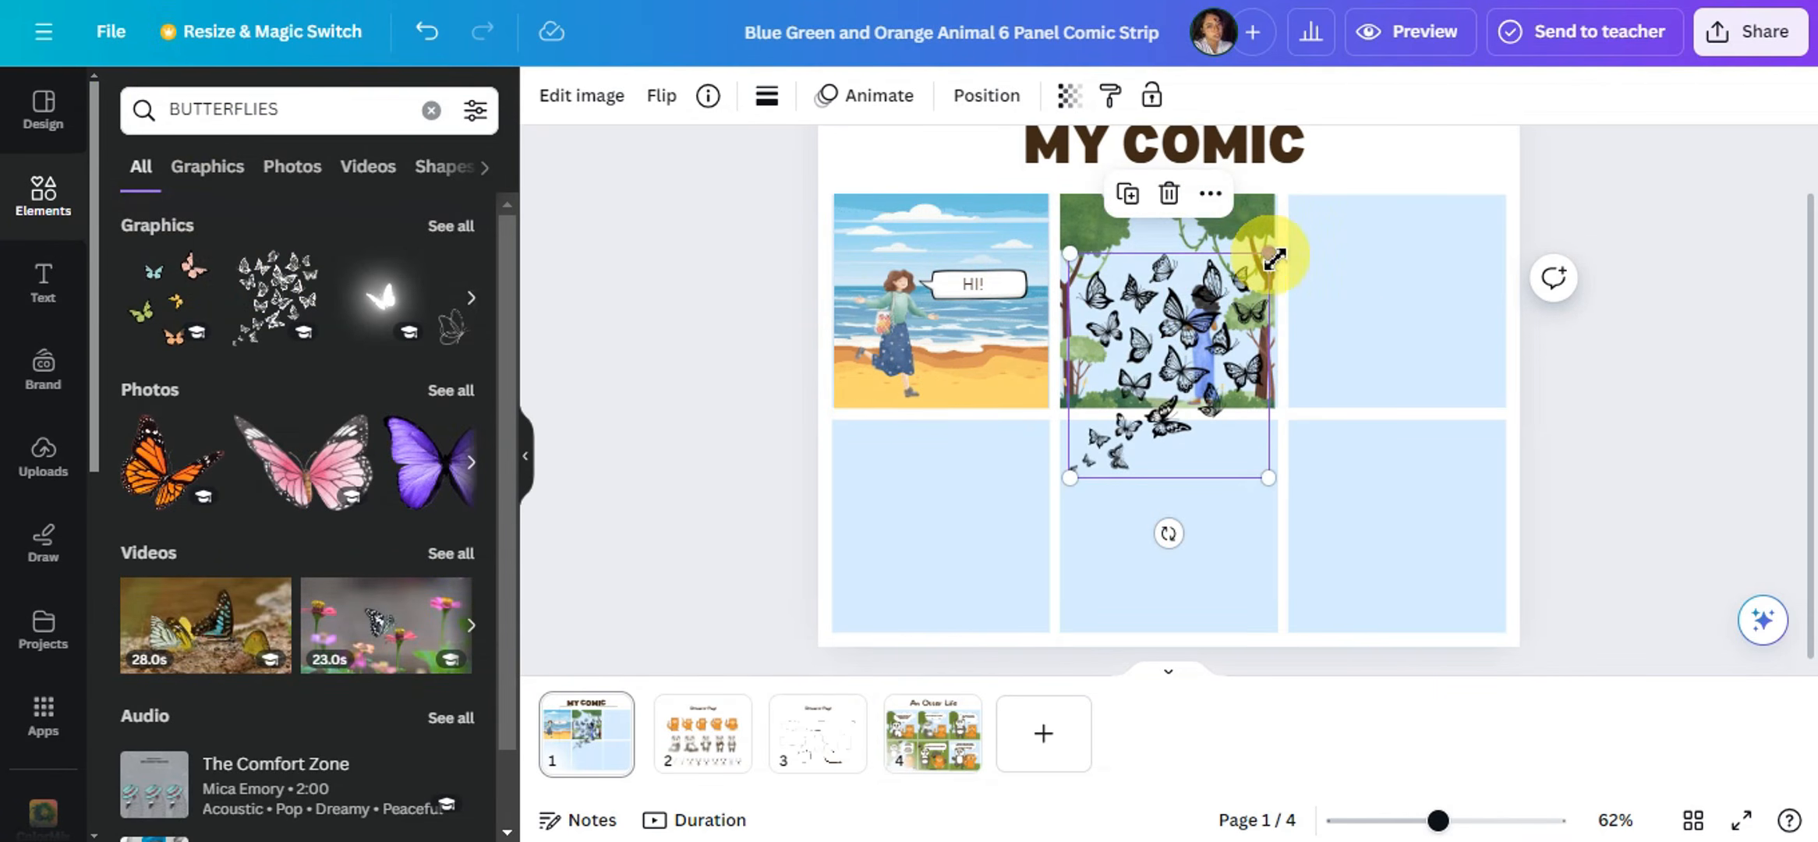
left_click_drag(1274, 257, 1150, 382)
left_click_drag(1106, 430, 1143, 279)
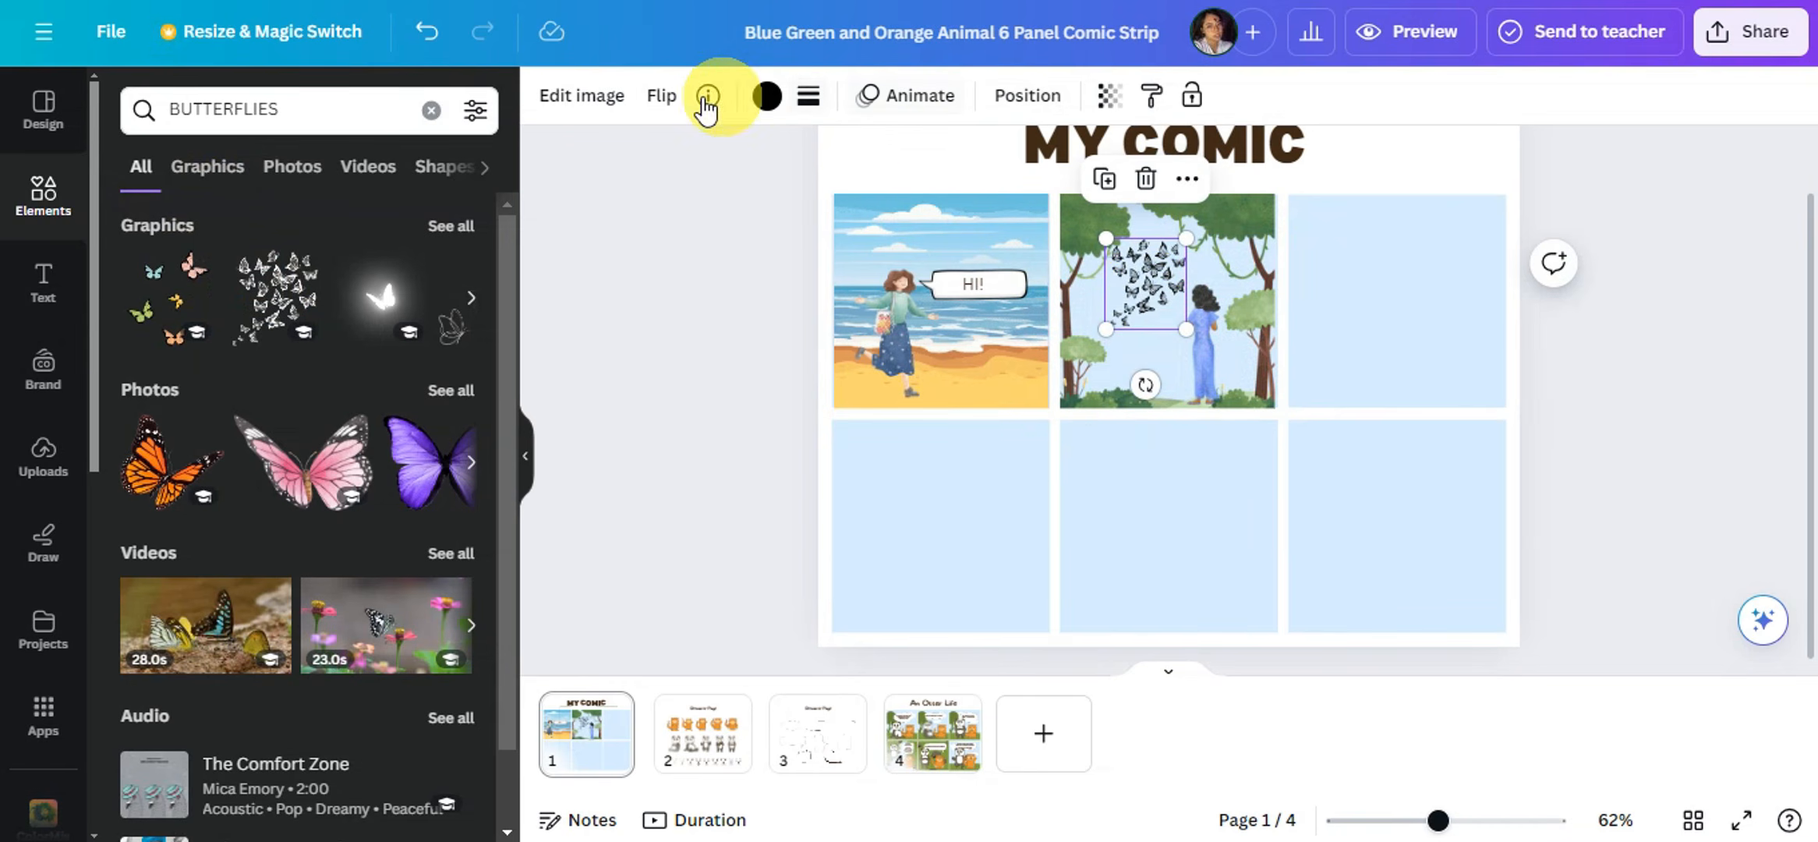
Flip the butterfly swarm horizontally and move it up among the trees in the second panel.
left_click(666, 97)
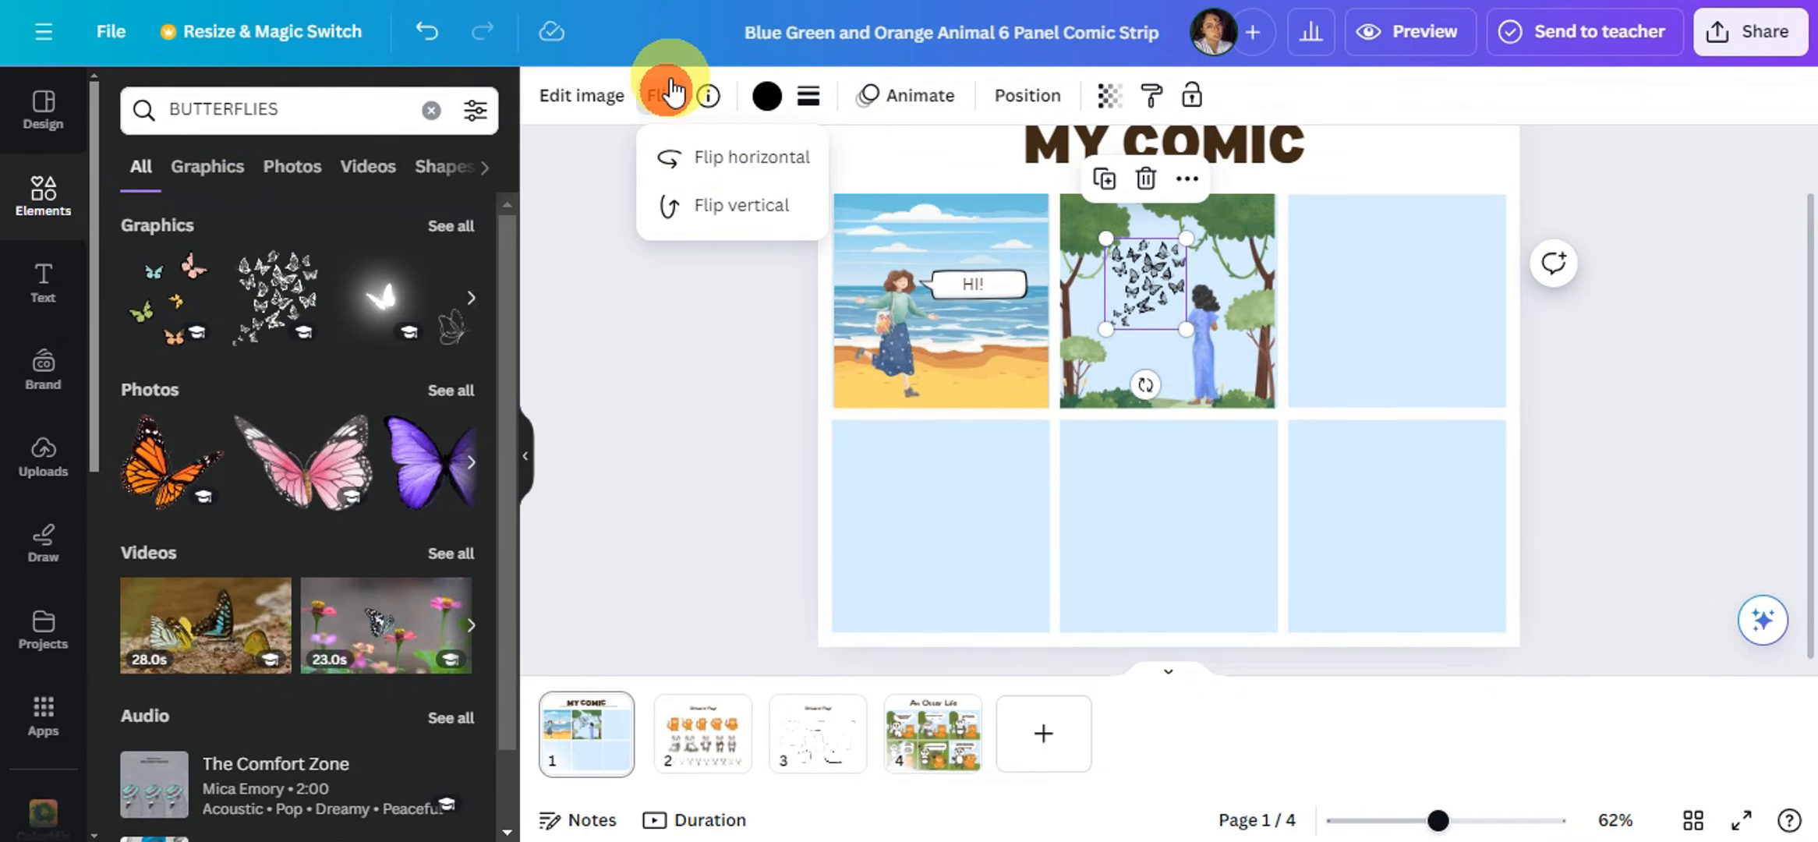
left_click(698, 155)
left_click_drag(1135, 299, 1138, 270)
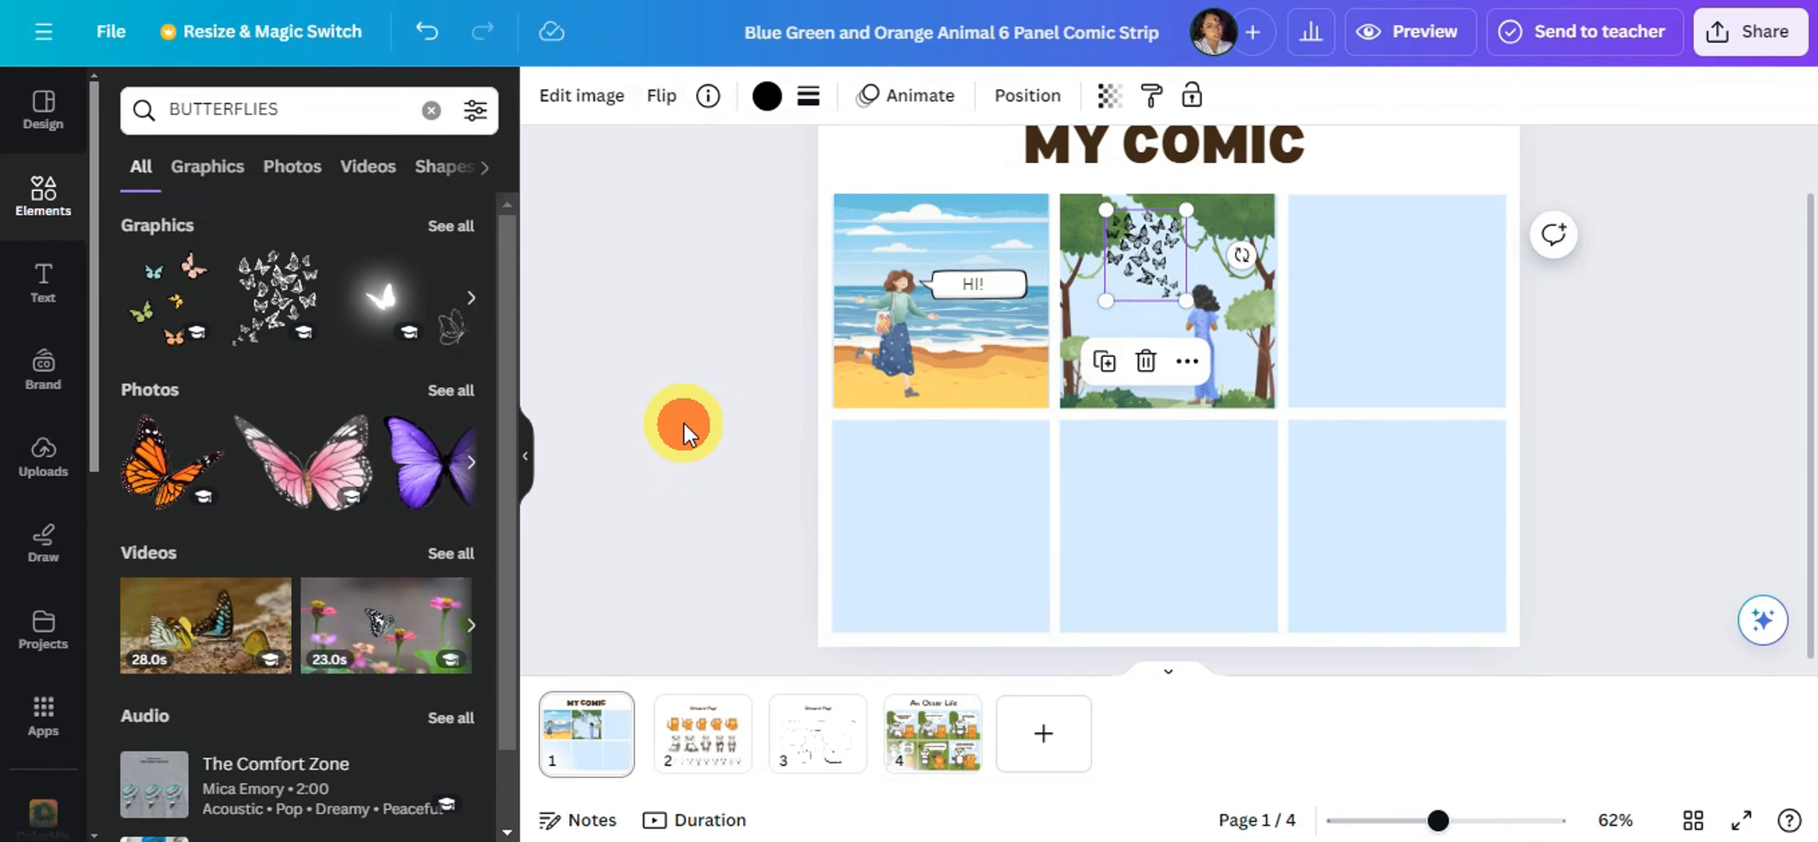
left_click(684, 424)
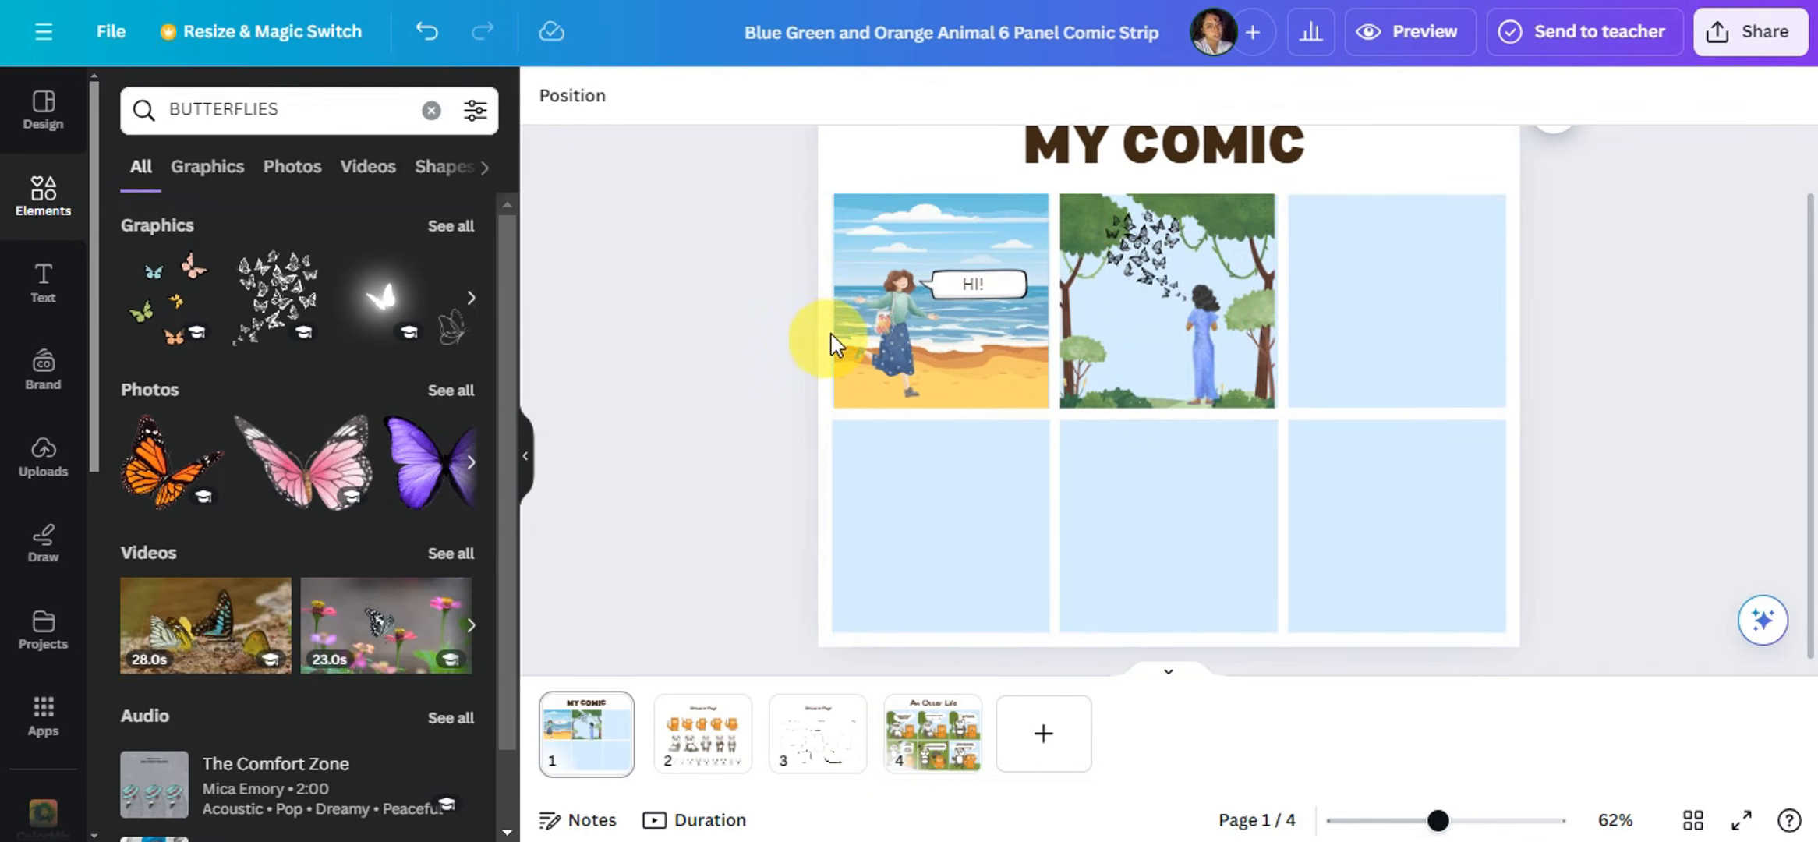
Add an orange square shape and stretch it into a rectangle across the first two panels of the lower row.
left_click(433, 112)
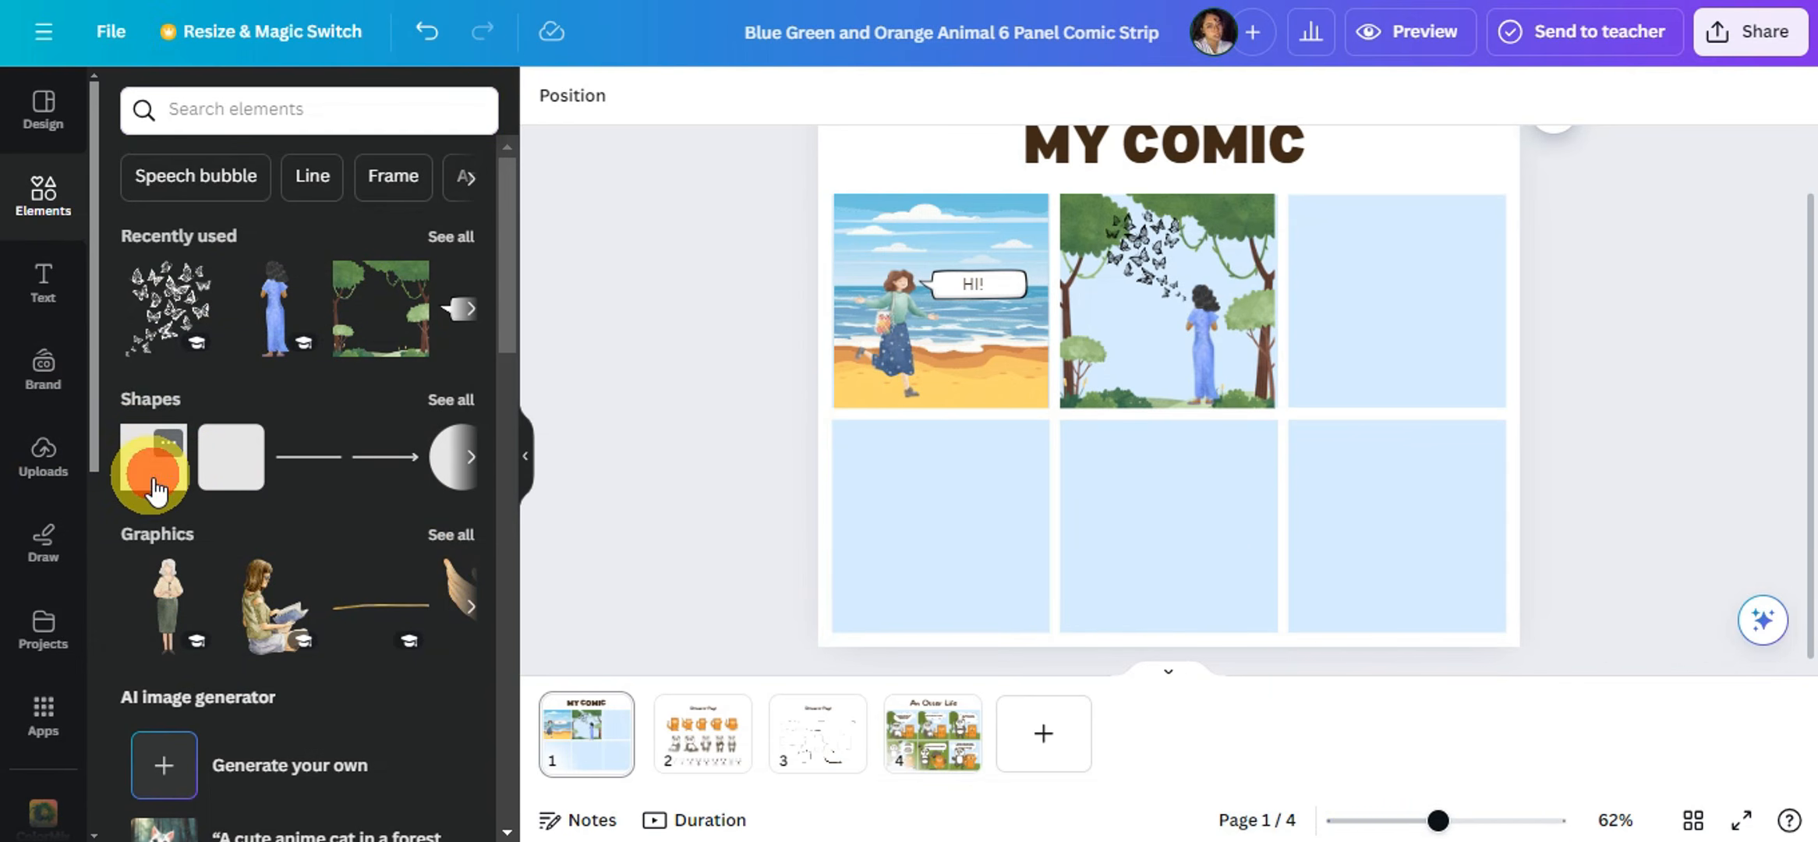
left_click_drag(1185, 317, 909, 480)
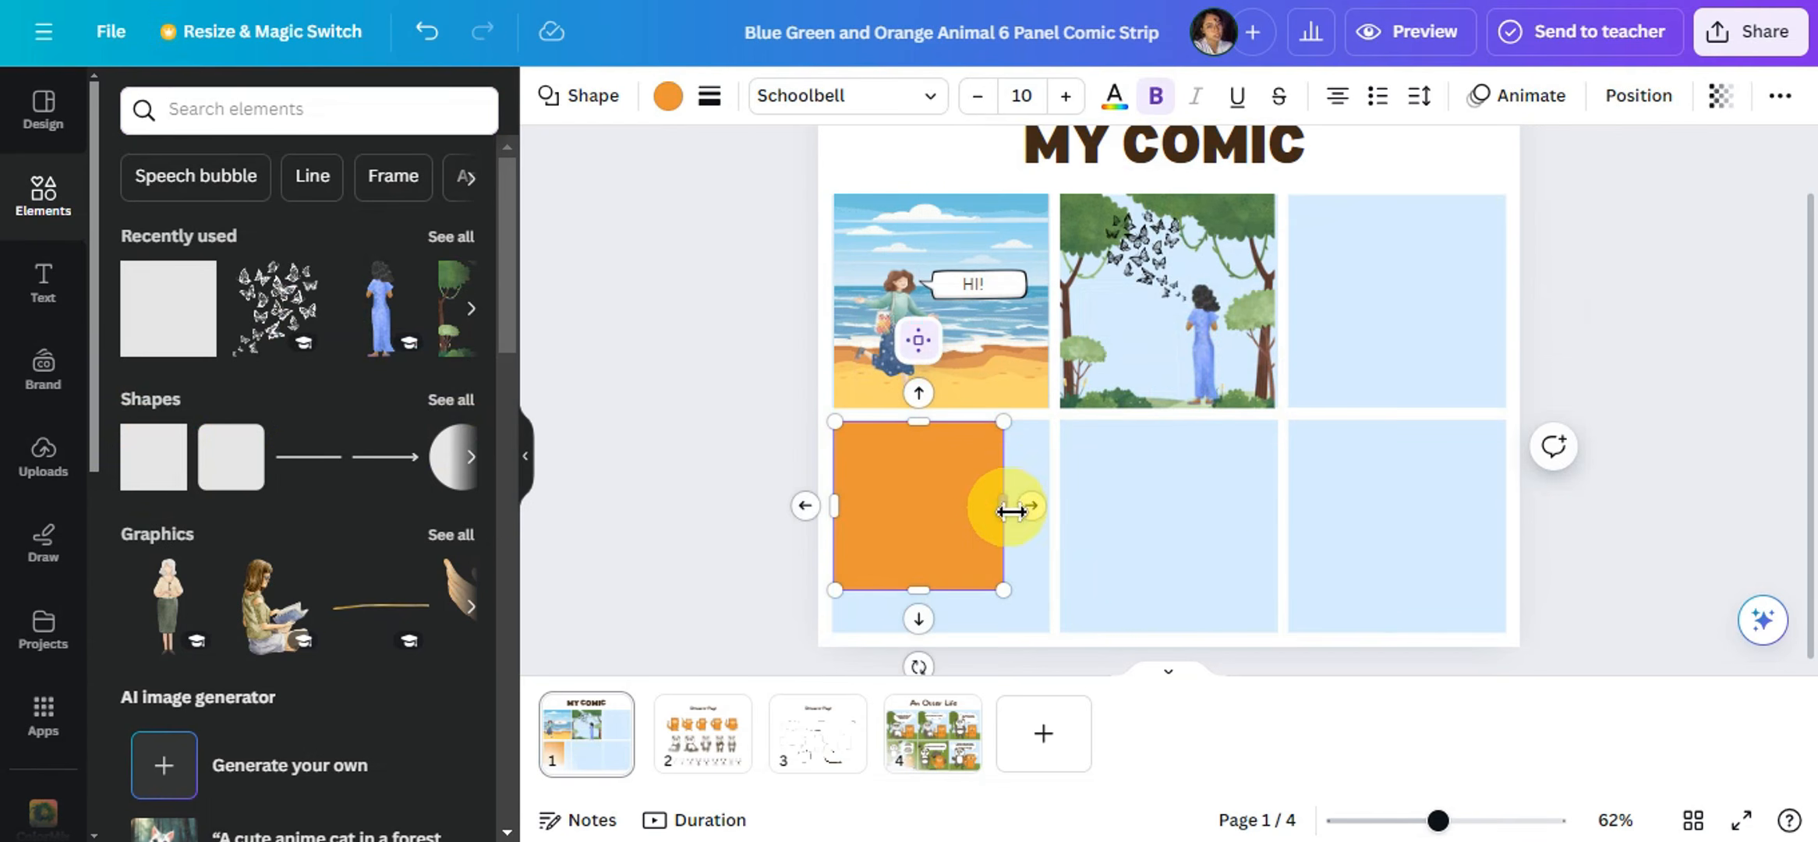
left_click_drag(1011, 510, 1275, 508)
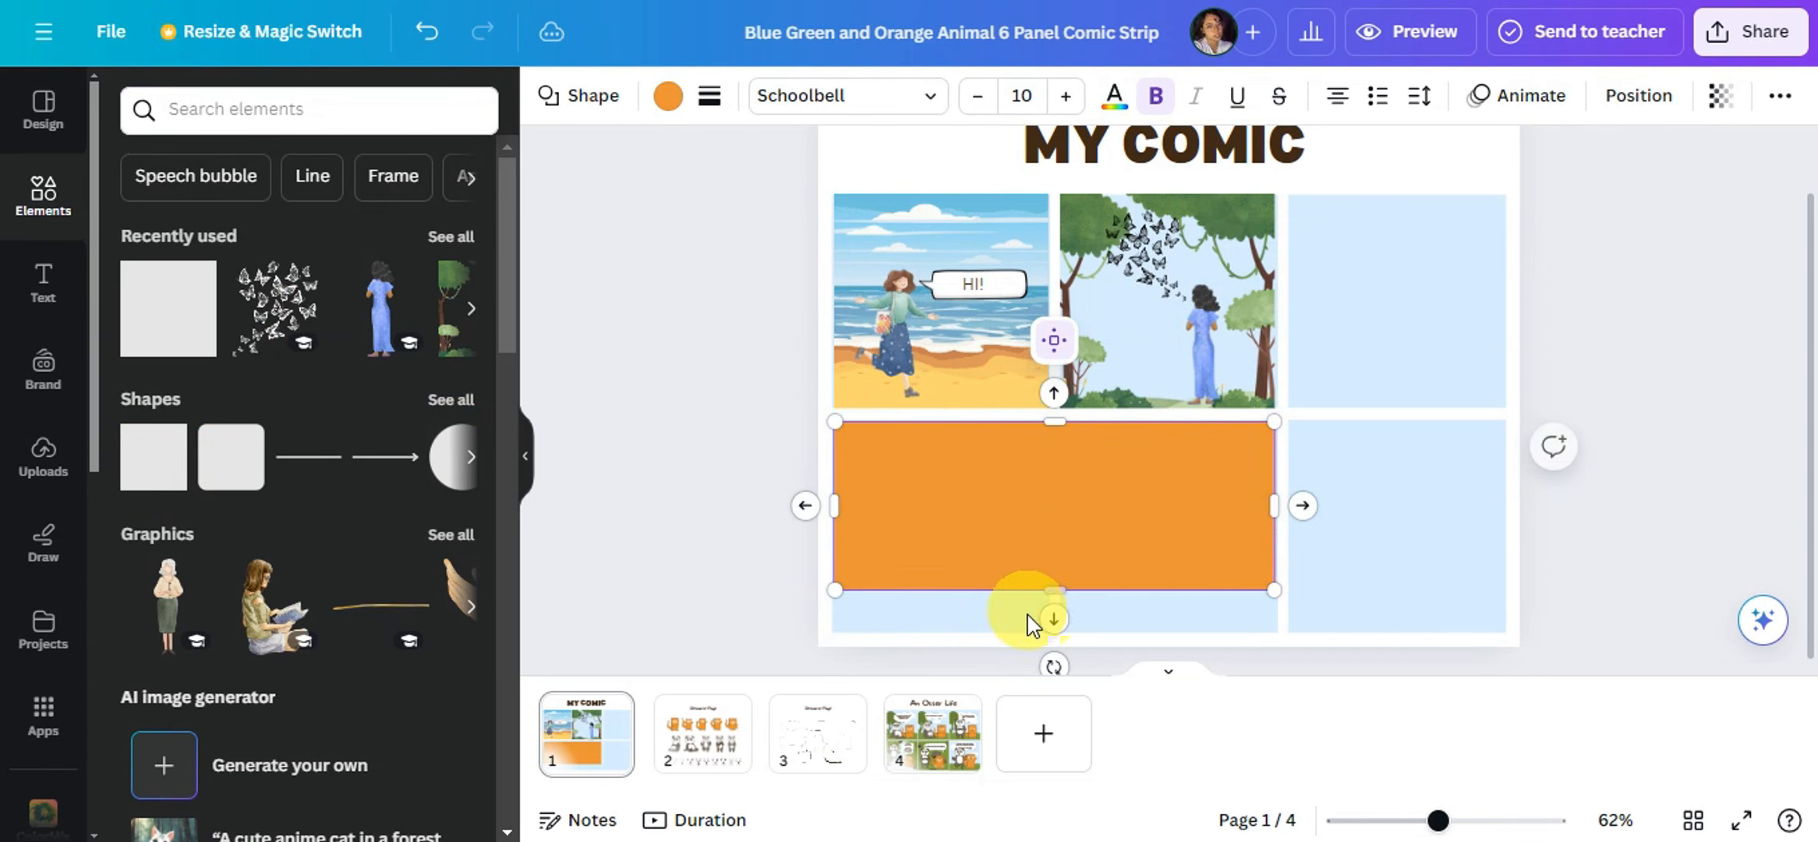
left_click_drag(1066, 612, 1054, 624)
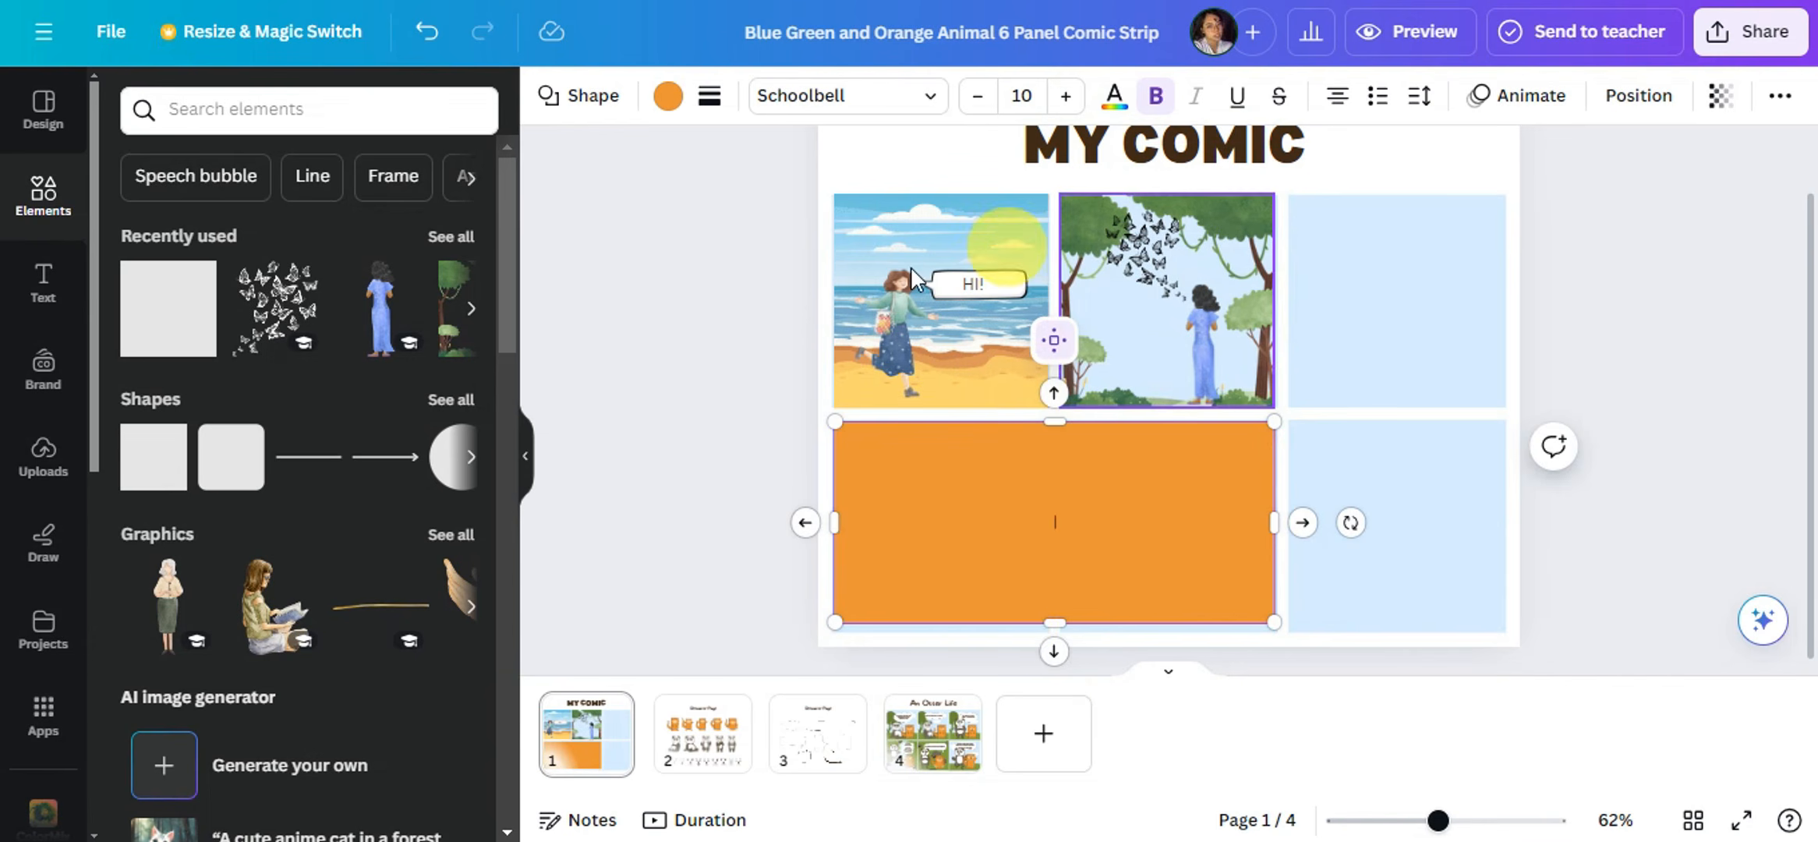
left_click(537, 364)
Search the elements for "SCENERY".
left_click(280, 110)
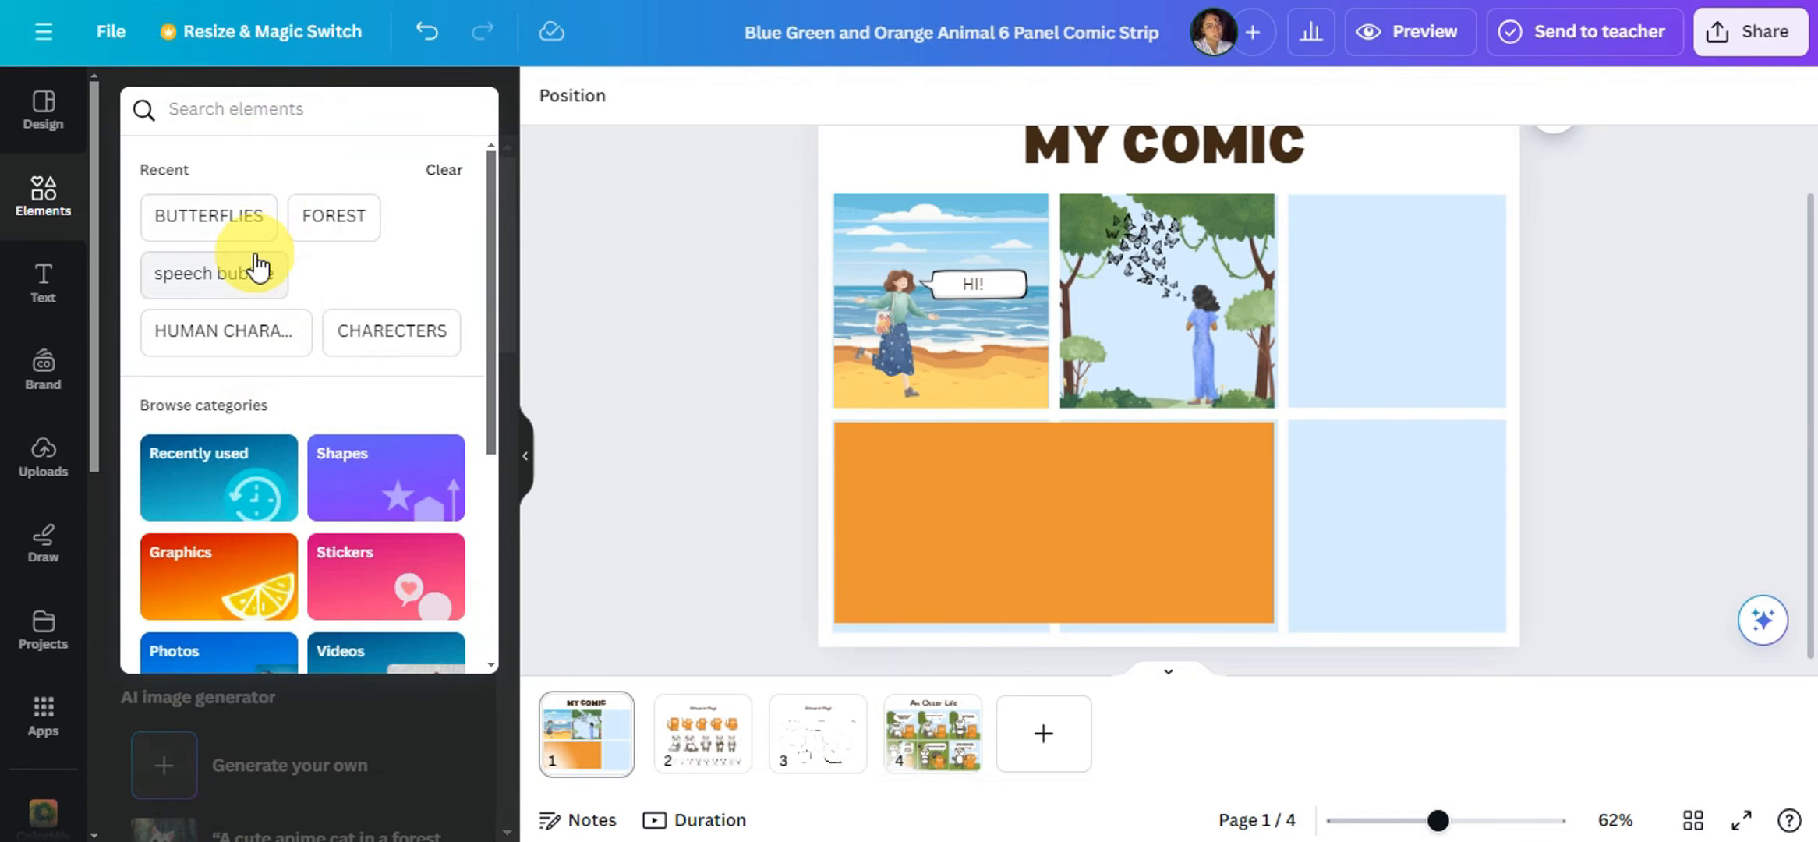
type("SCENER")
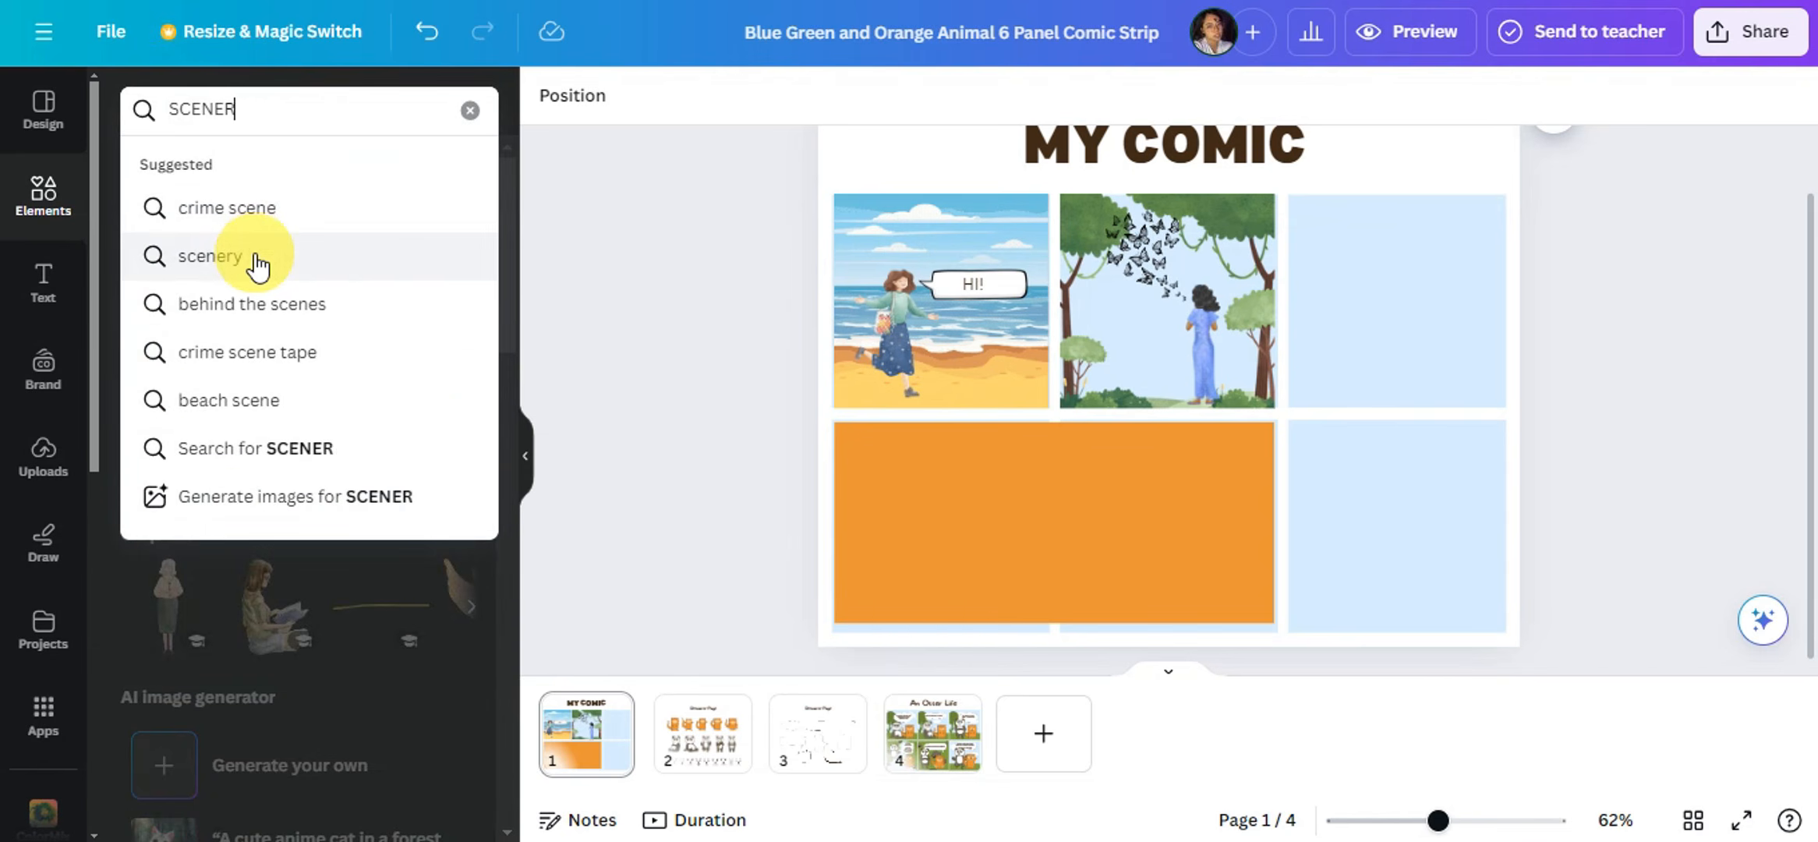
type("Y")
key("Return")
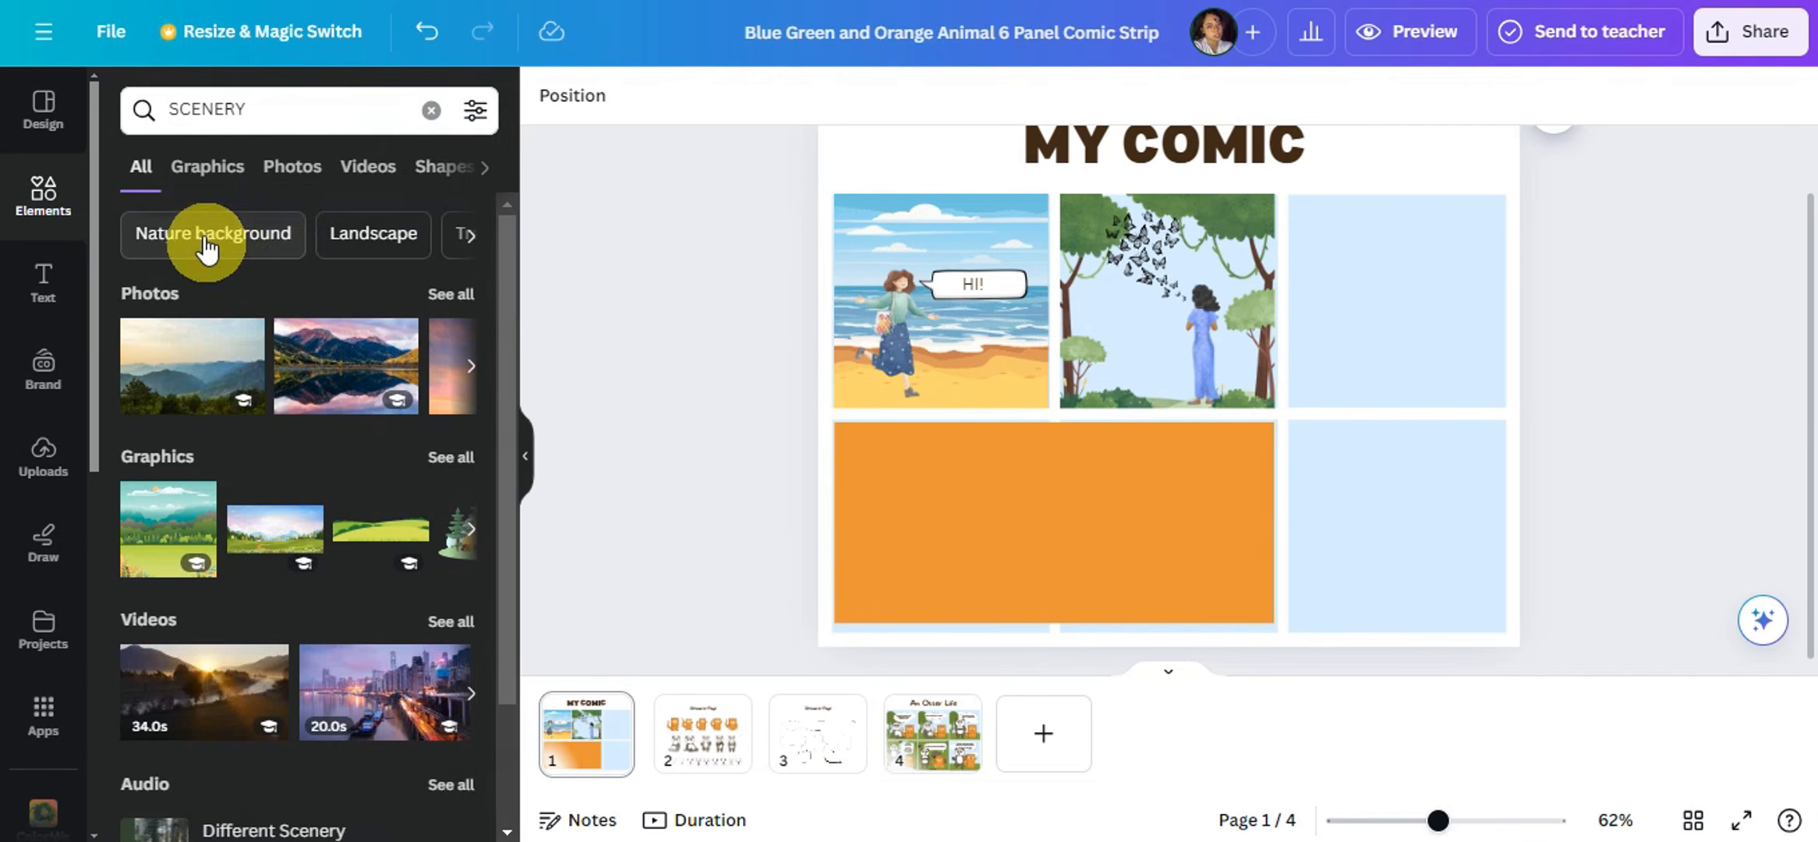
Add the misty mountain landscape photo, resized and cropped to a wide strip over the orange rectangle in the lower row.
left_click(185, 364)
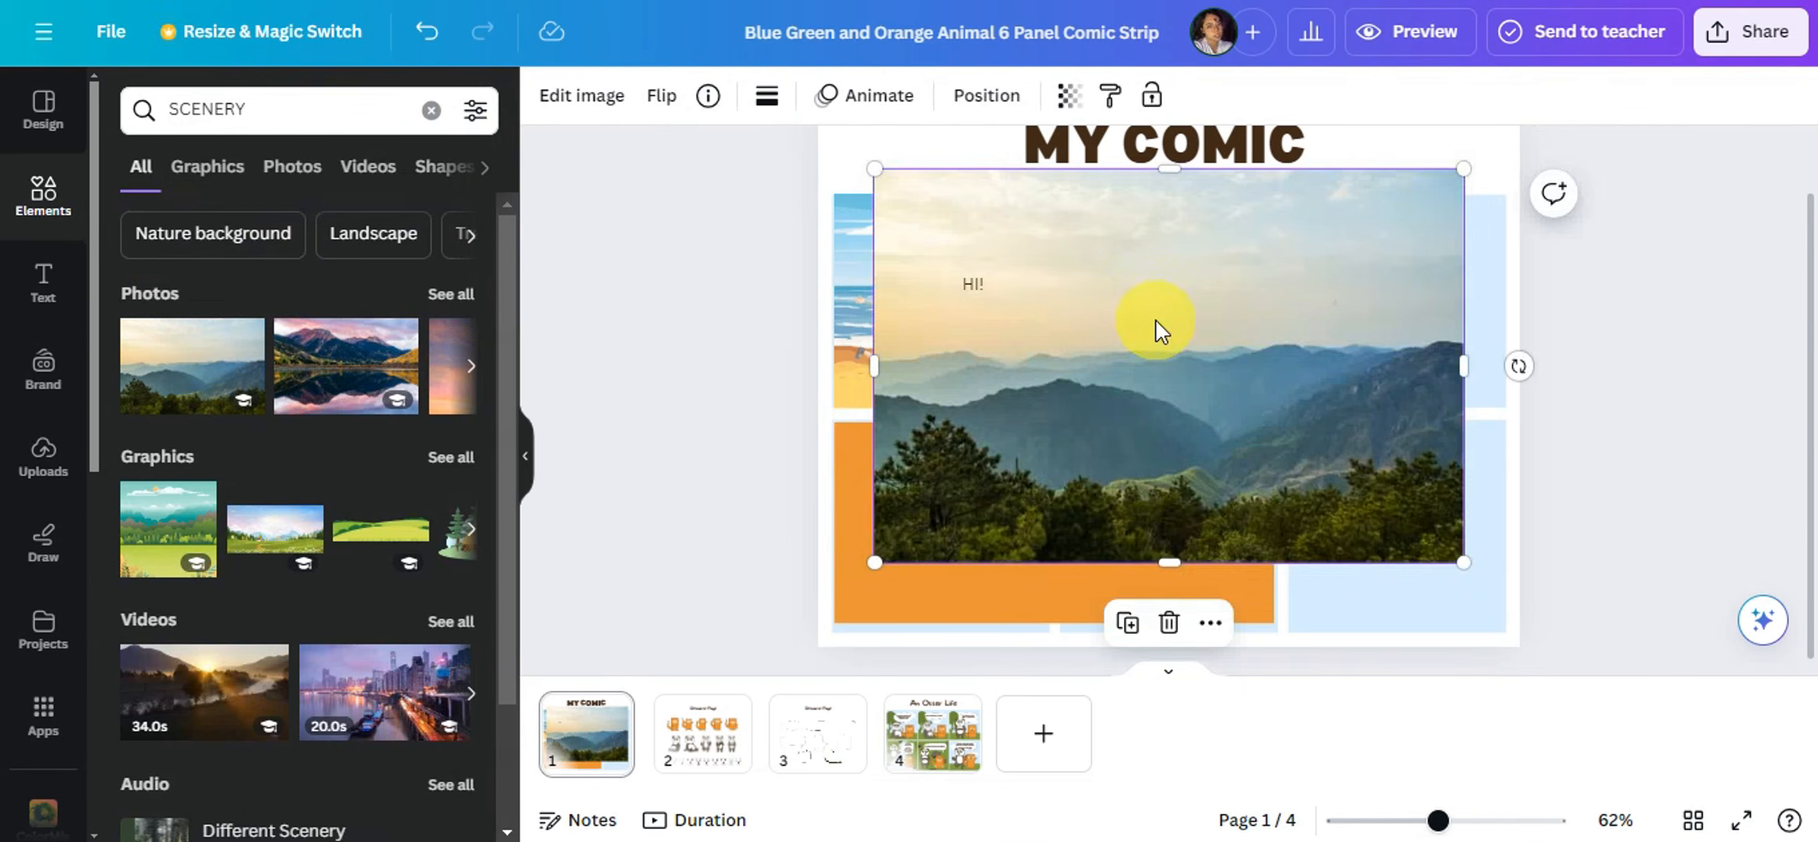
left_click_drag(1157, 330, 1123, 567)
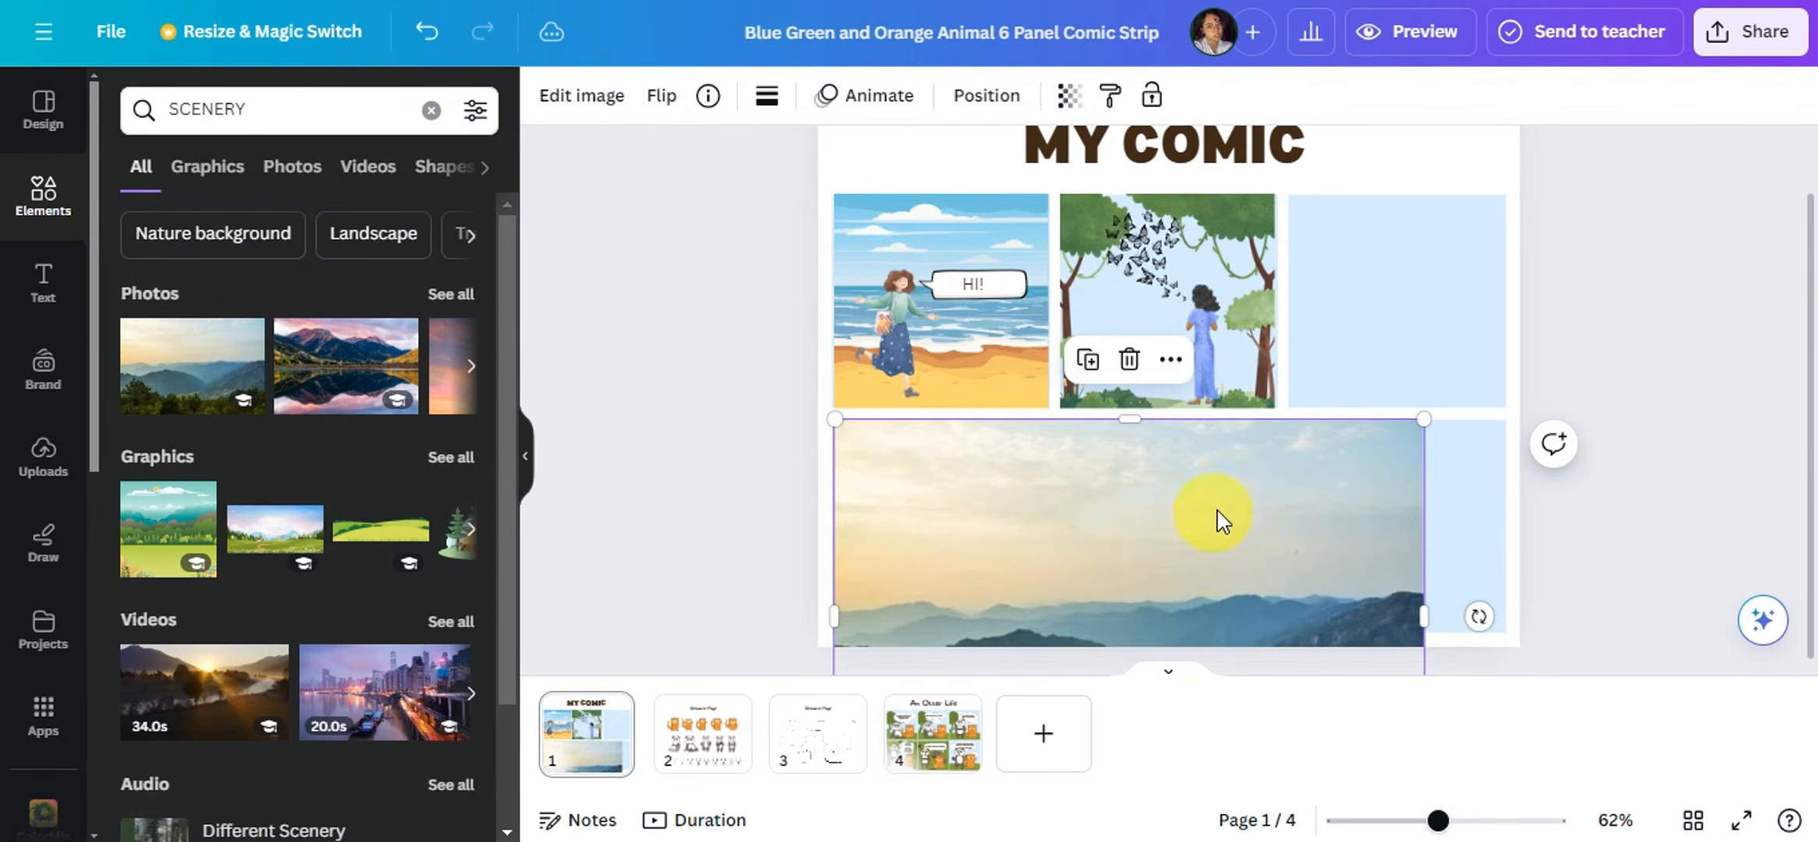
scroll(1221, 518, "down", 3)
left_click_drag(1424, 656, 1228, 545)
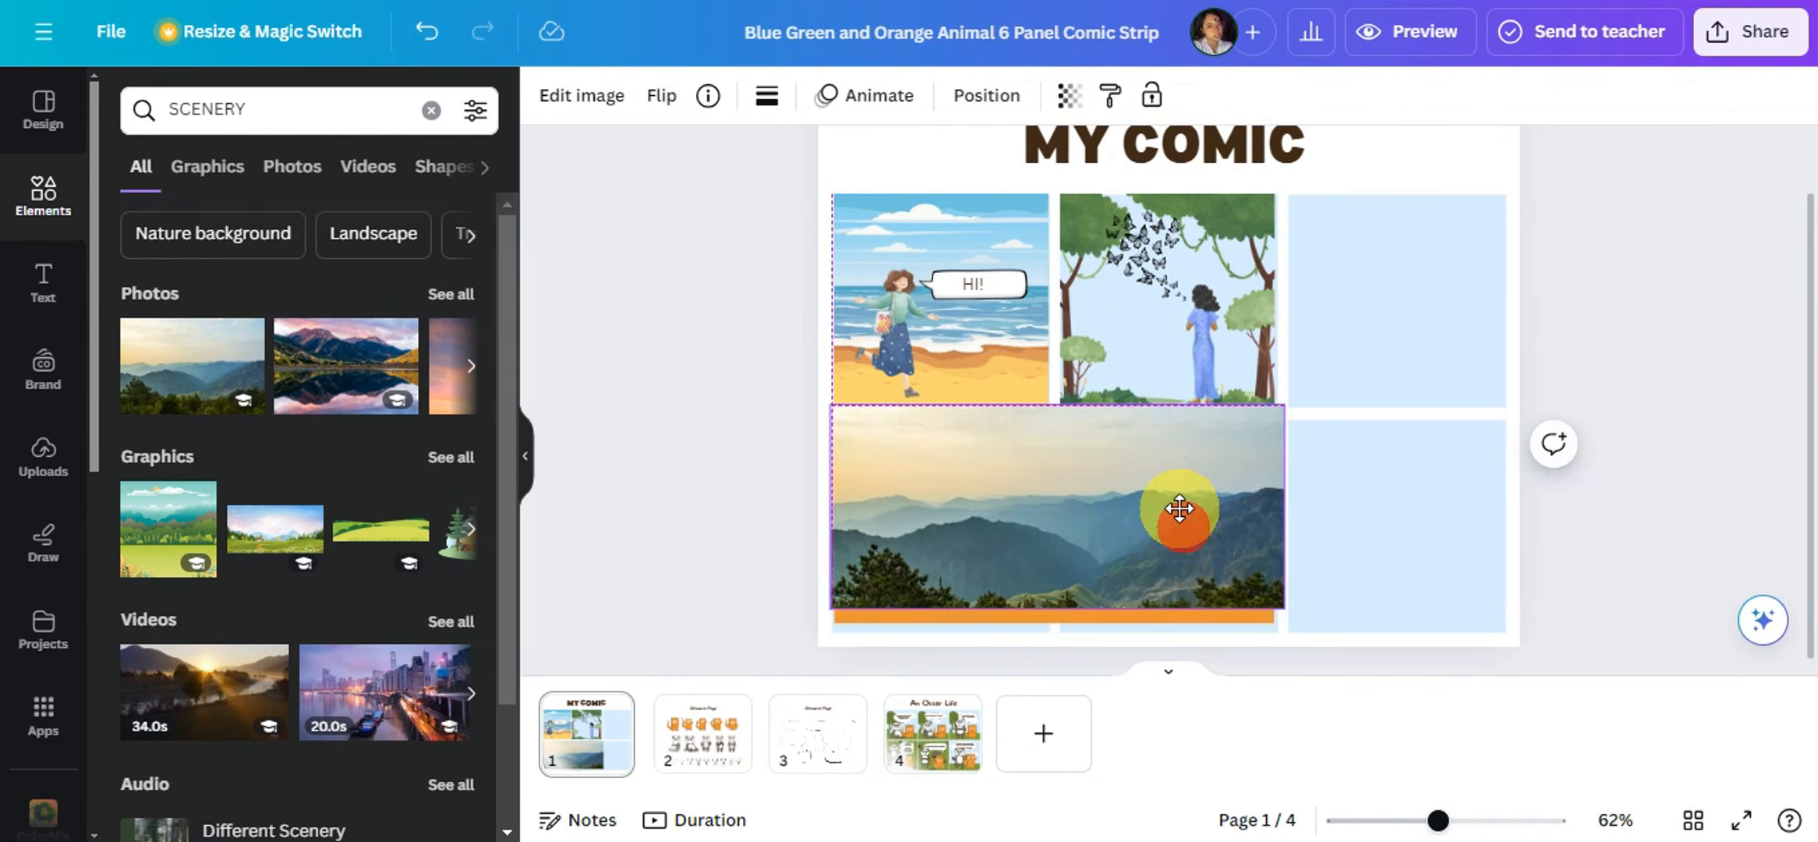
left_click_drag(1181, 508, 1179, 527)
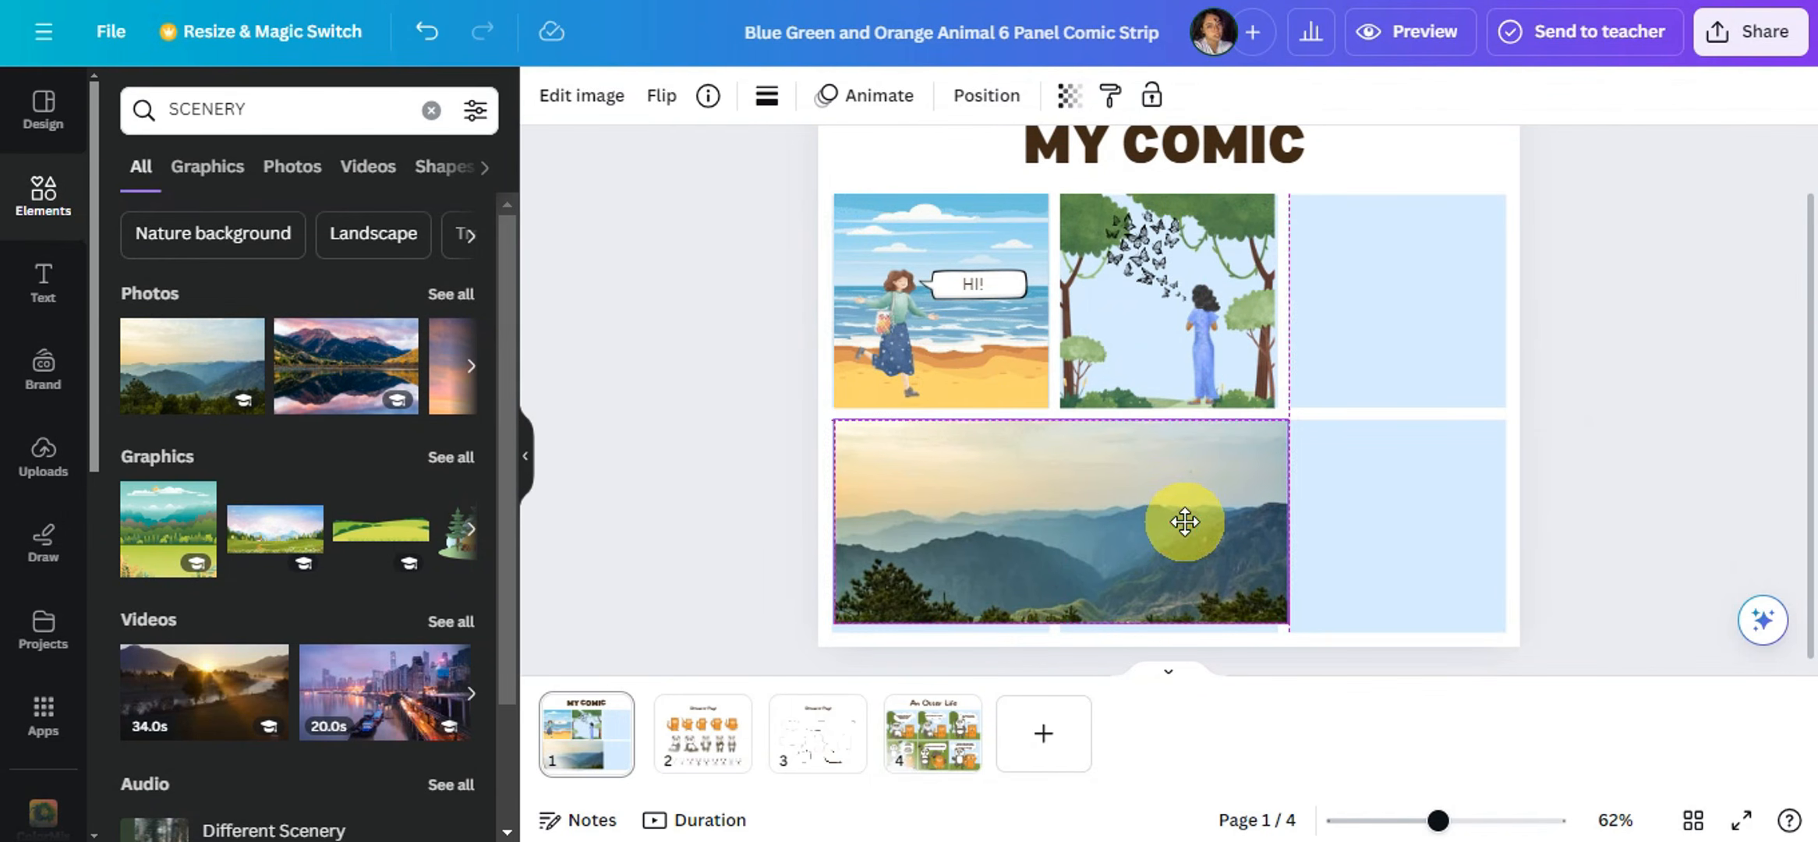
left_click(1697, 402)
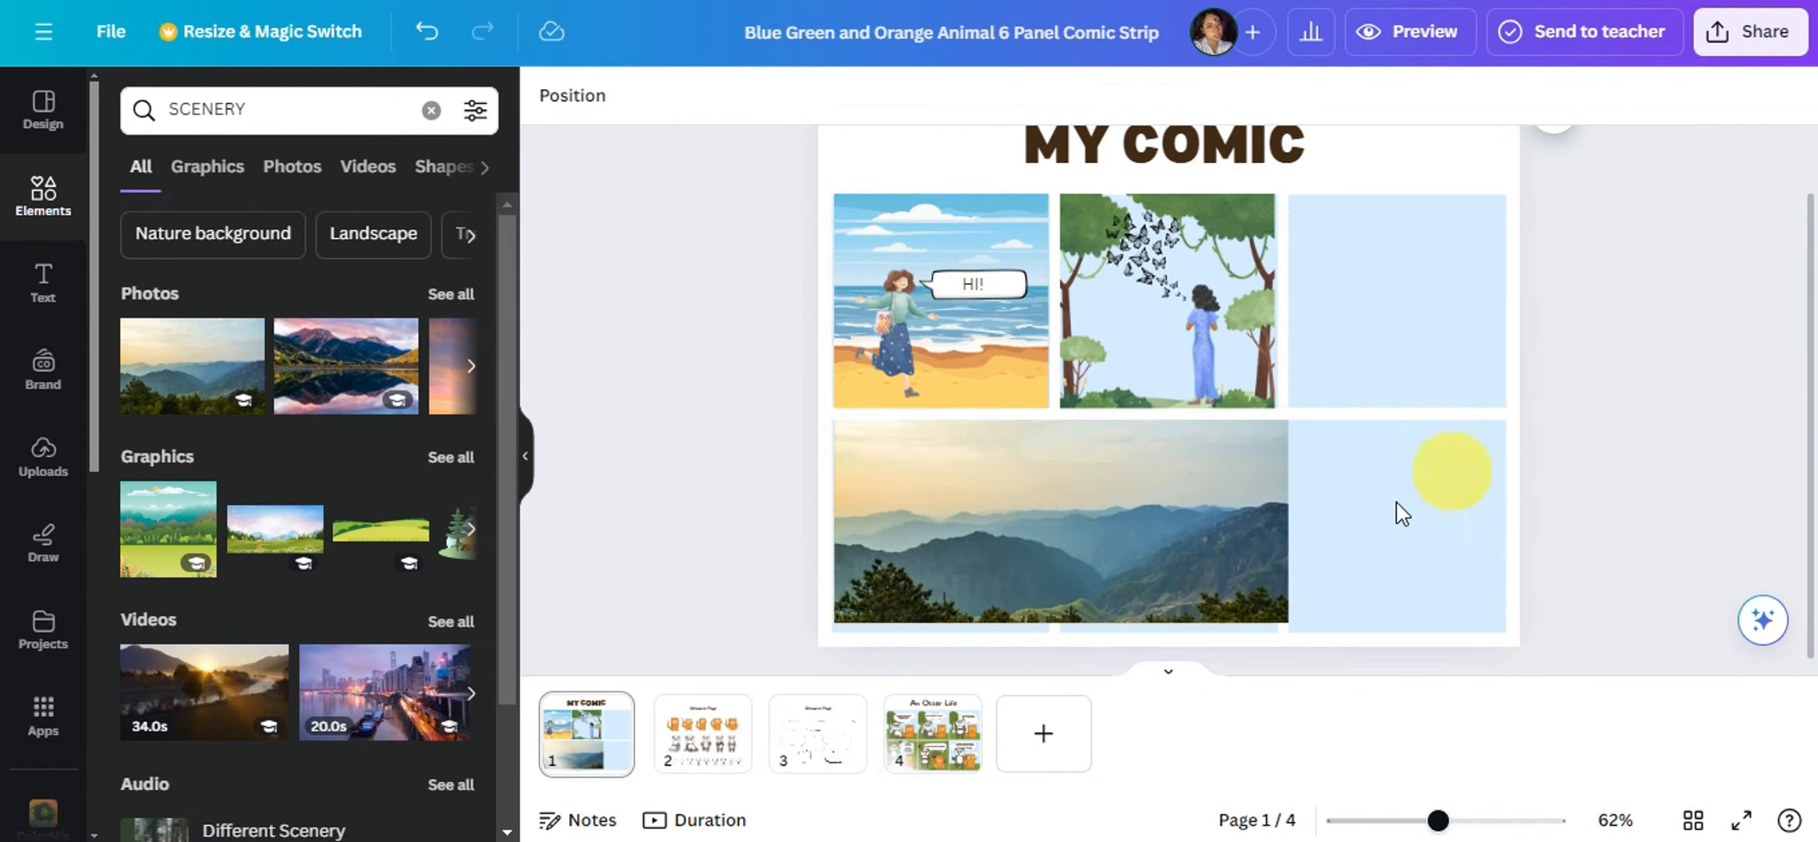
Fine-tune the mountain photo's placement and height so it fits the wide lower panel beneath the first two scenes.
left_click(1245, 556)
left_click_drag(1067, 419, 1065, 421)
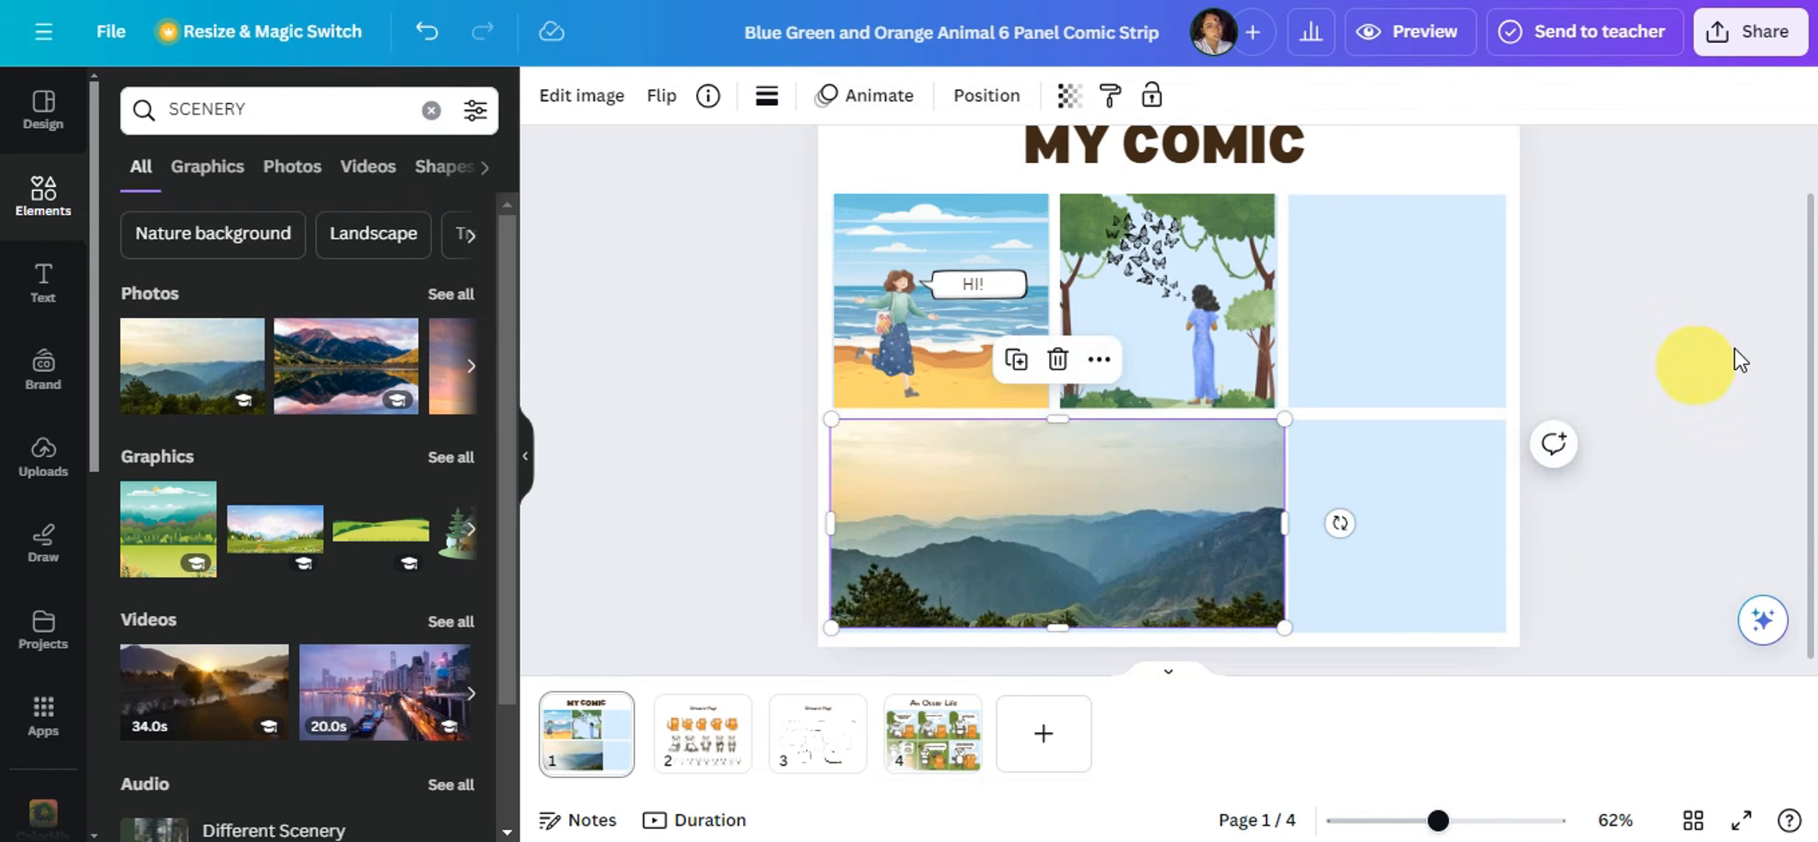
left_click(1732, 357)
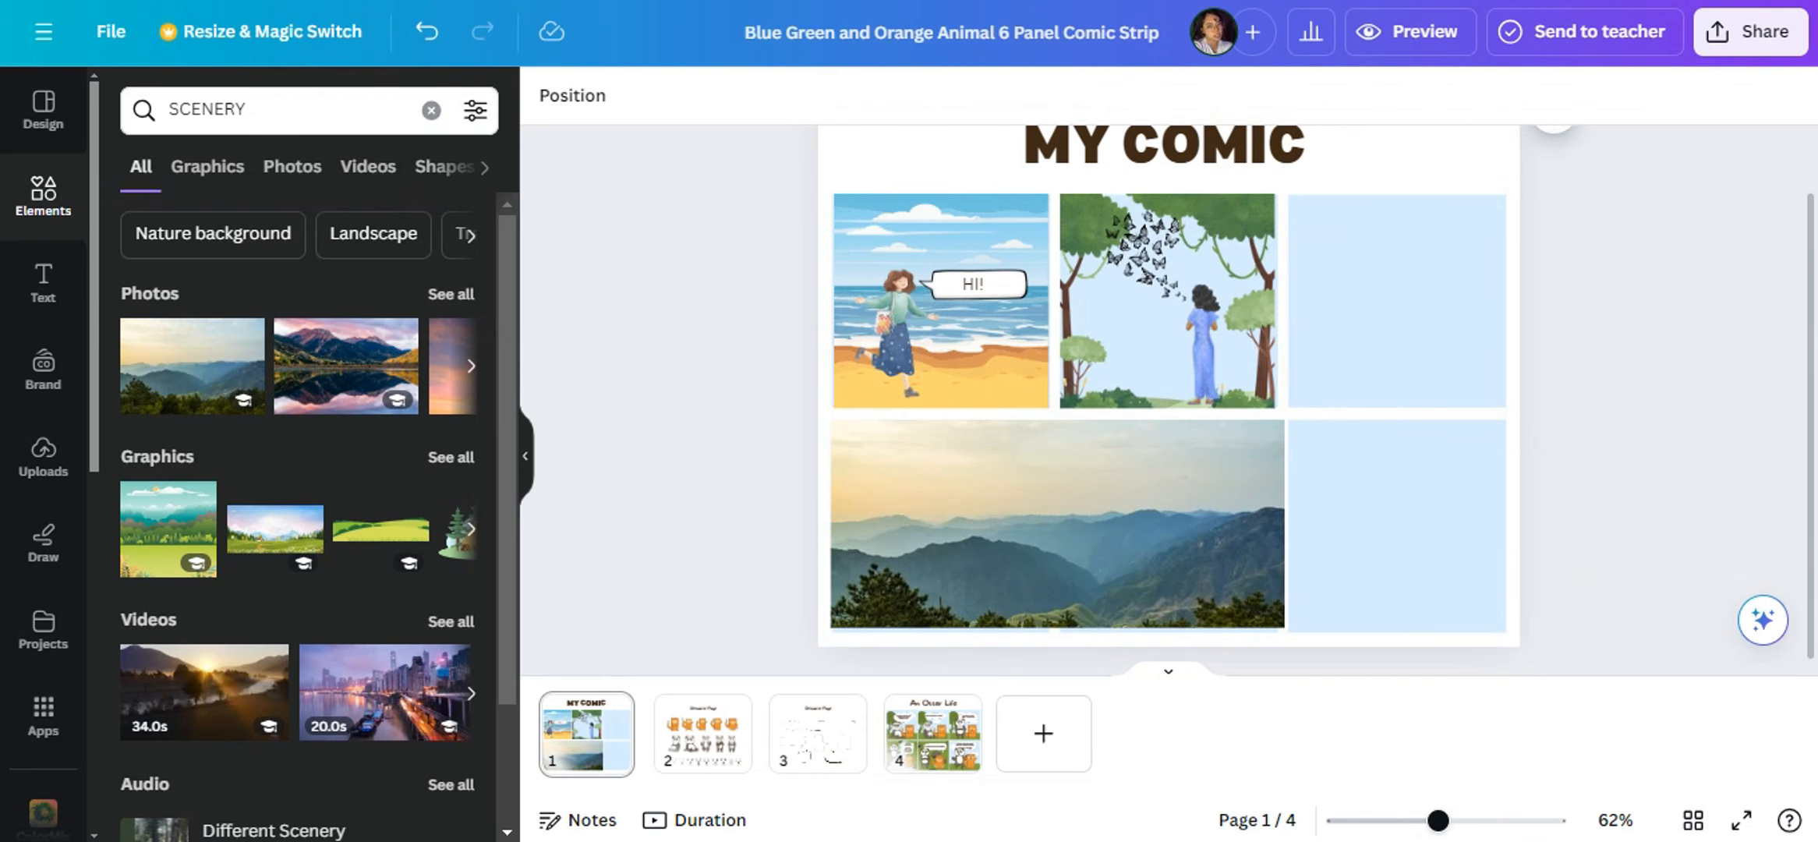